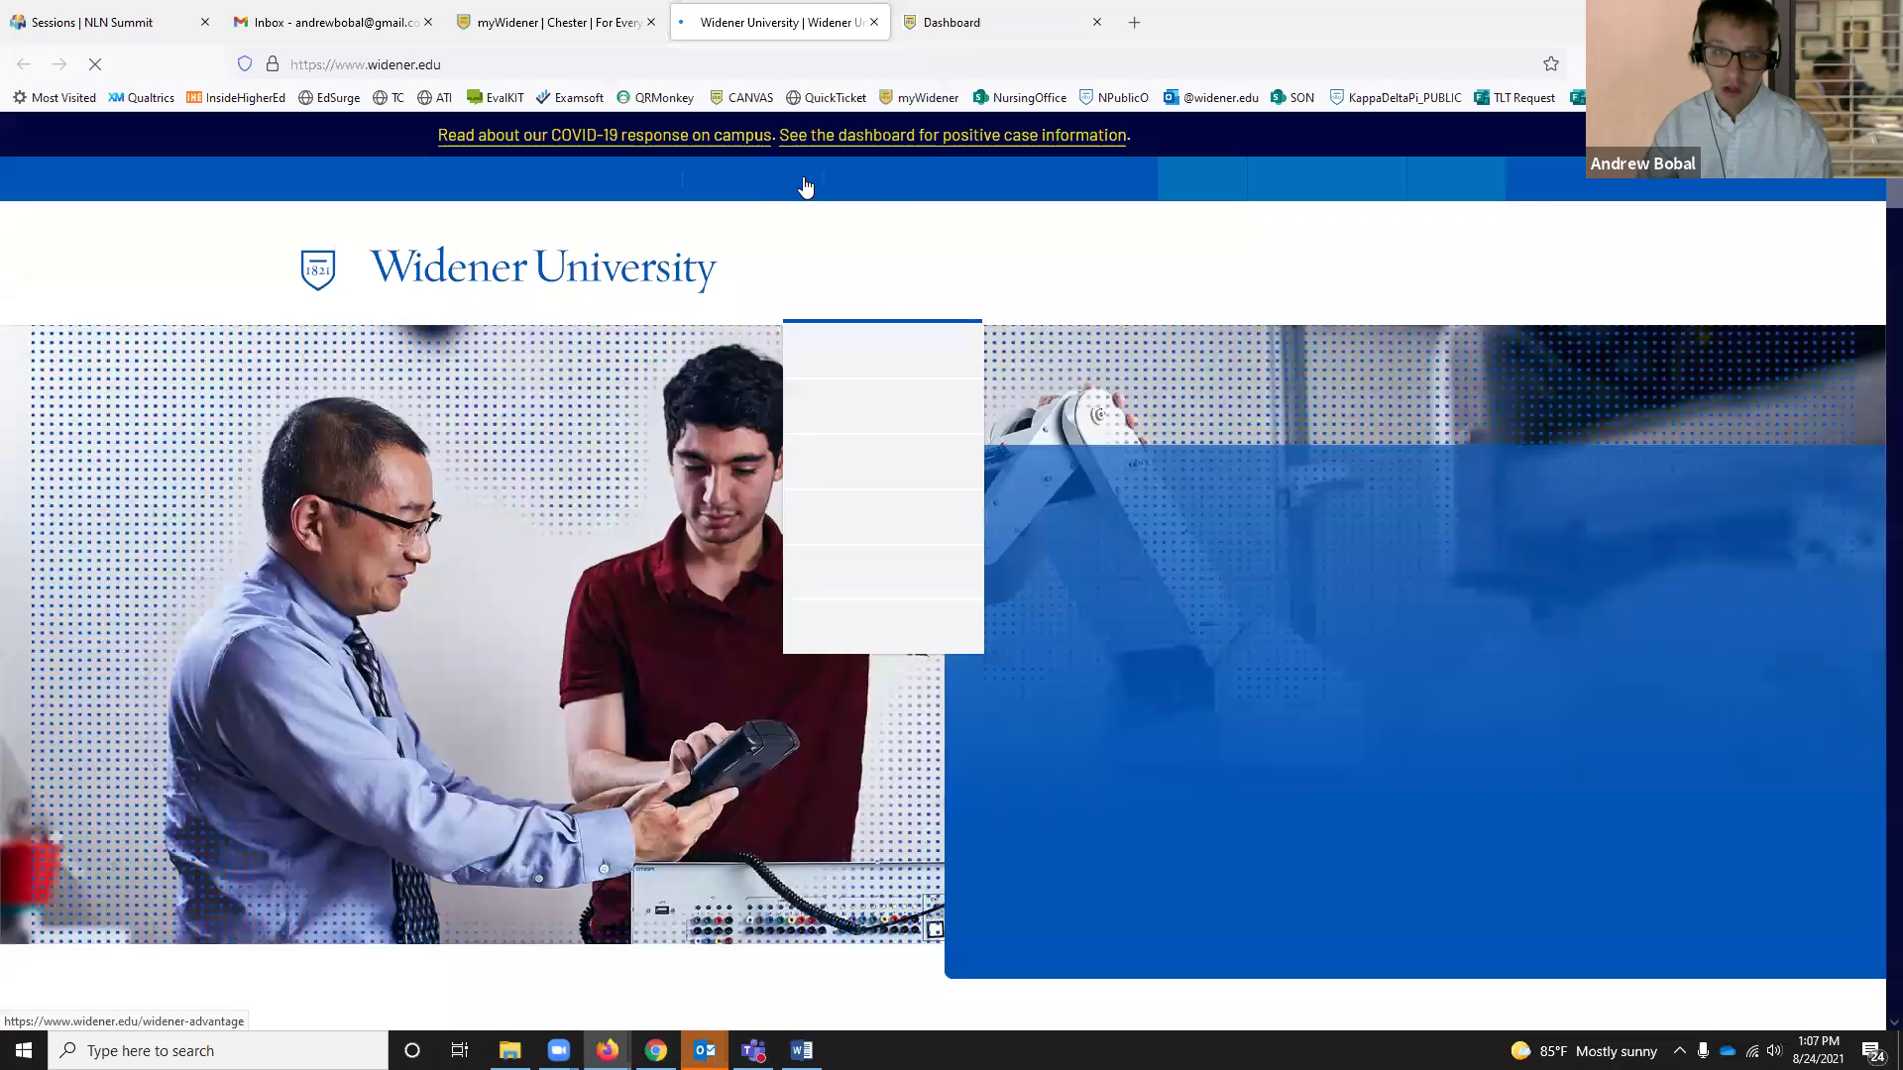
Step: Open myWidener from the WU Links quick-links menu on widener.edu and switch to its new tab
left_click(799, 182)
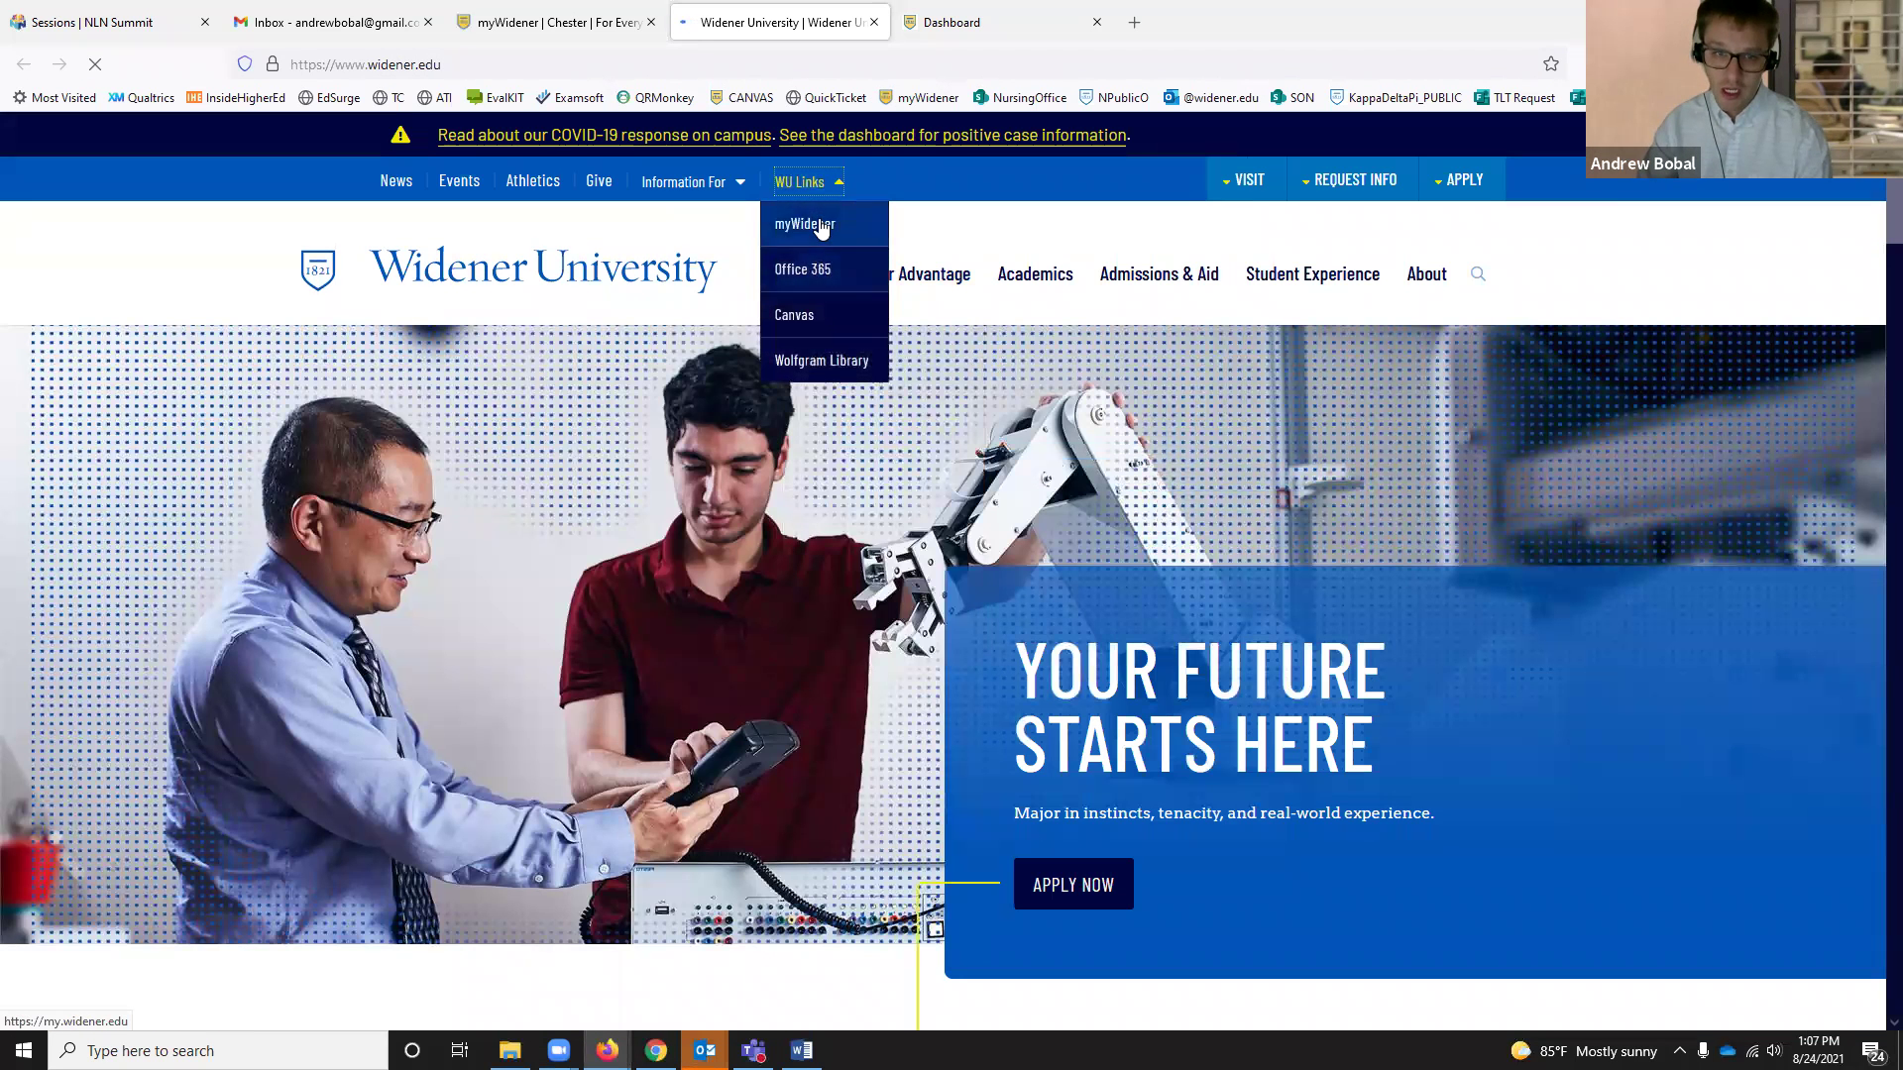
left_click(805, 221)
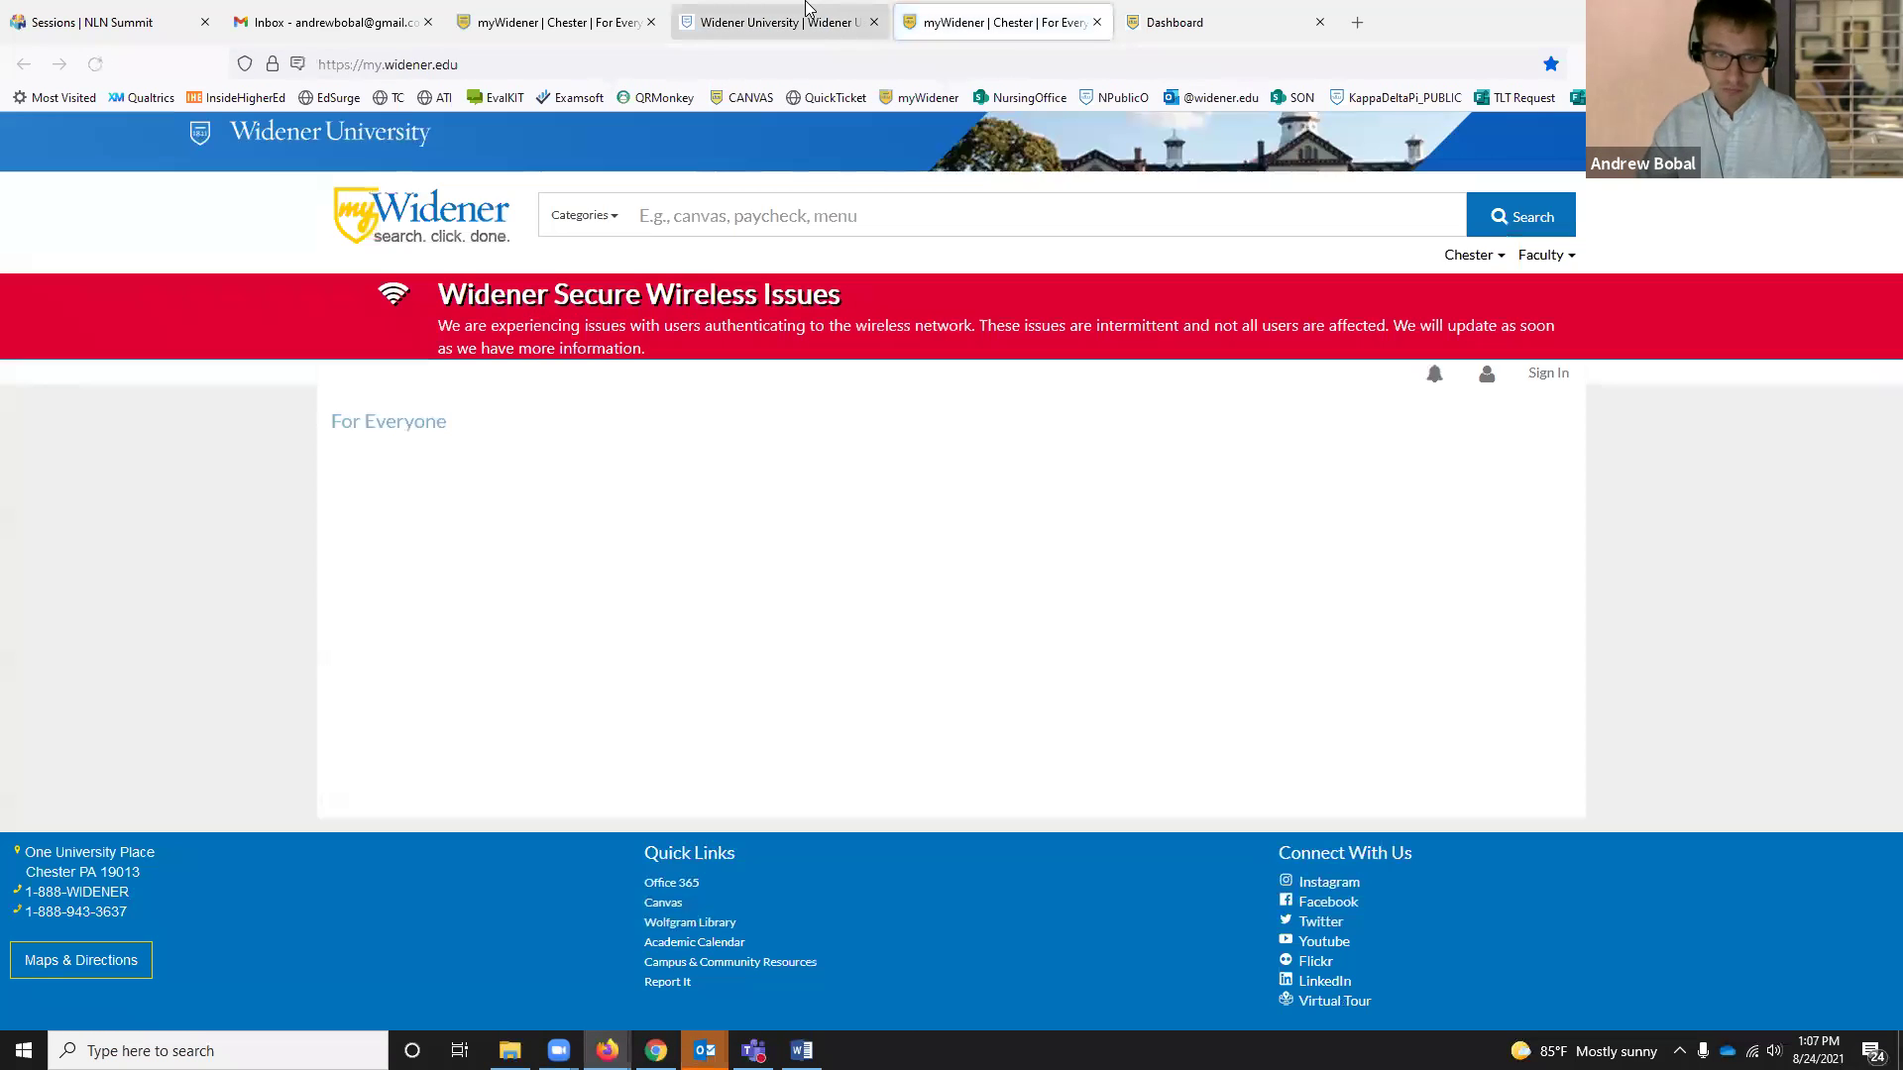
left_click(779, 21)
left_click(803, 182)
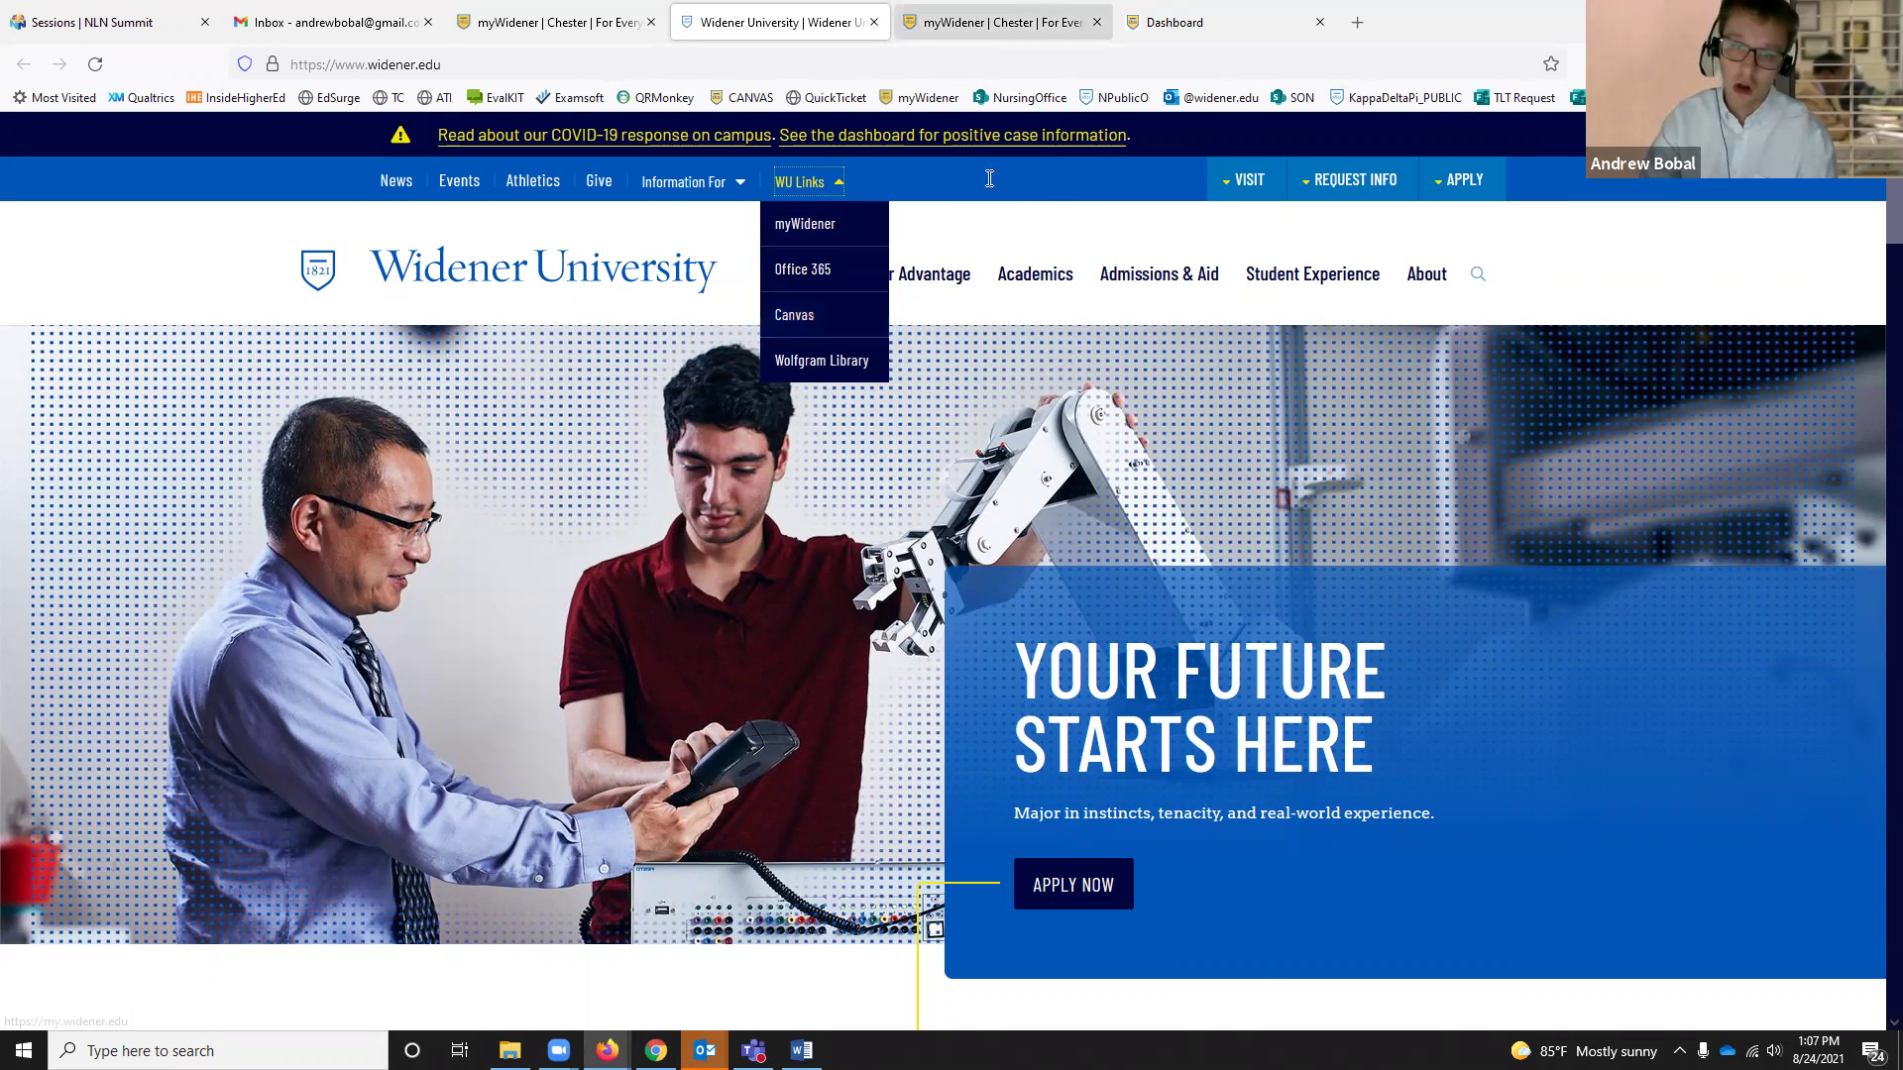
left_click(996, 22)
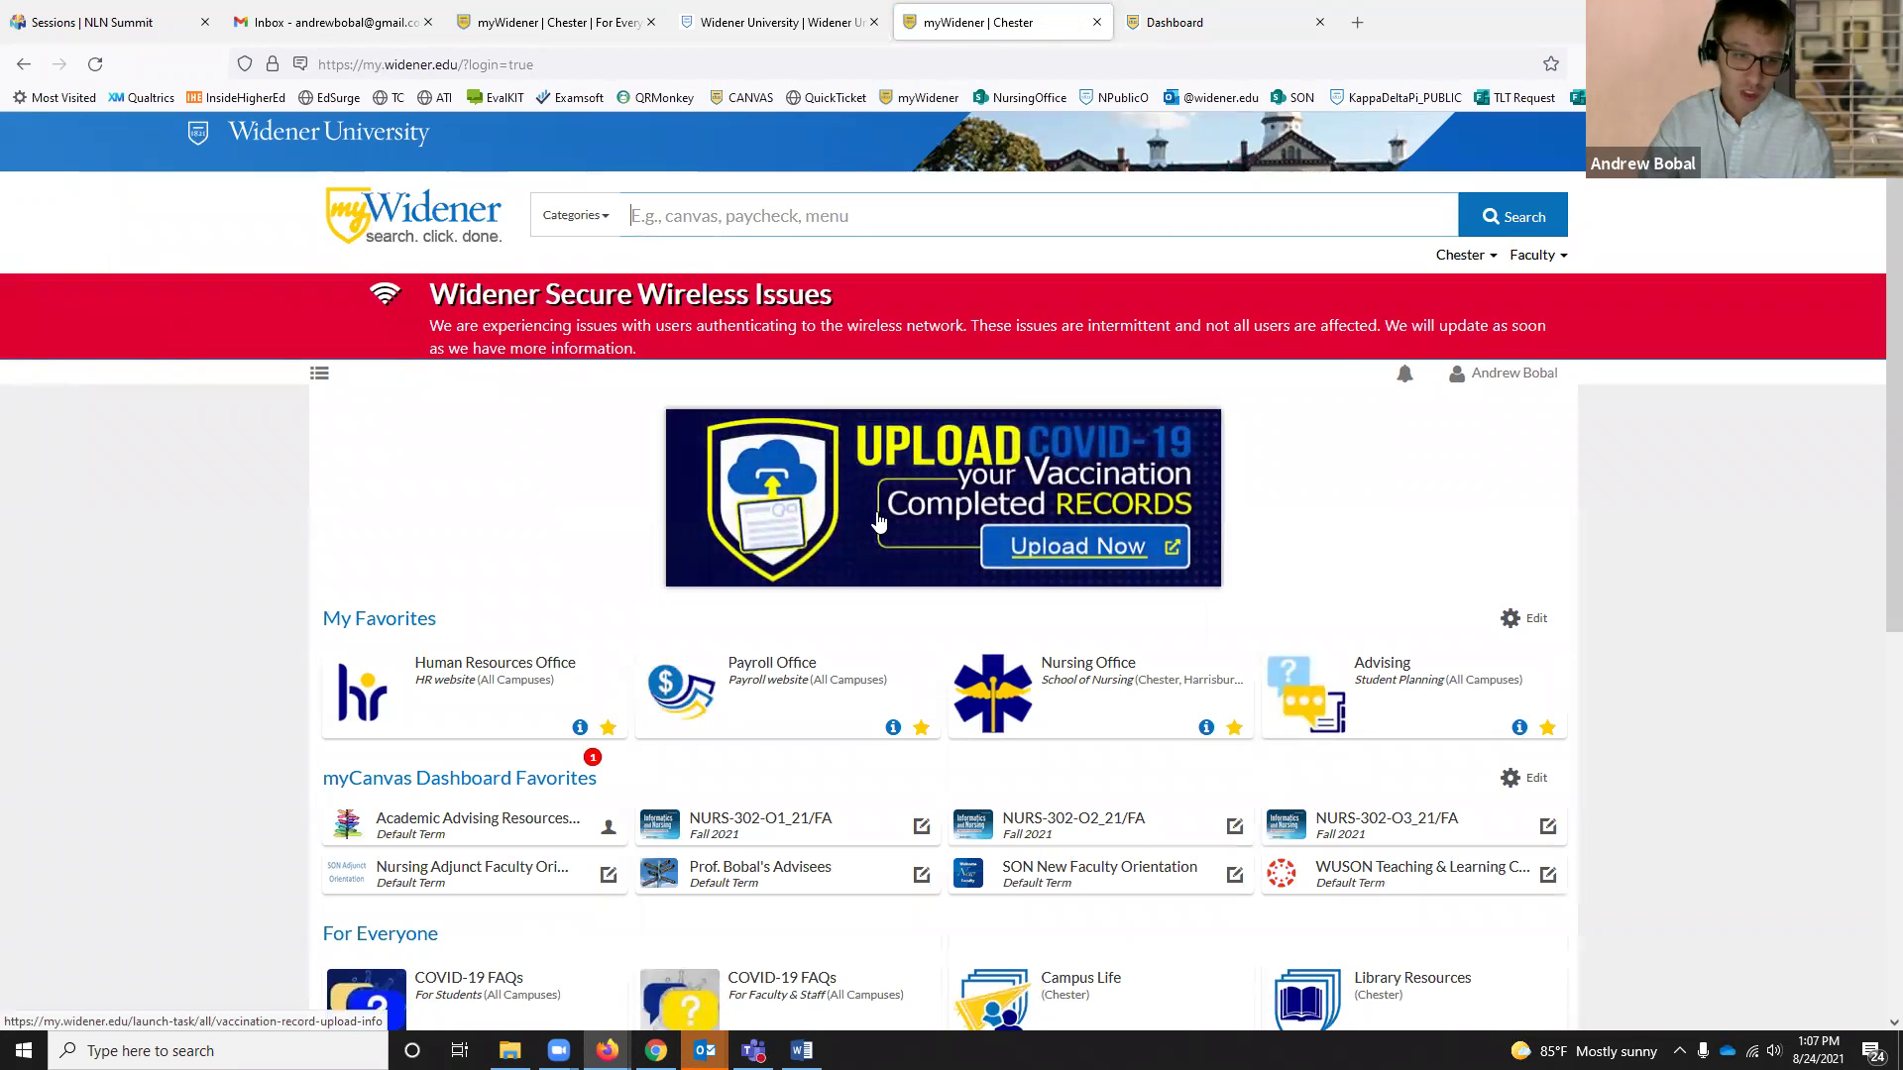
Step: Scroll to myCanvas Dashboard Favorites and select the NURS-302-O1_21/FA tile to show its announcement
scroll(879, 520, "down", 2)
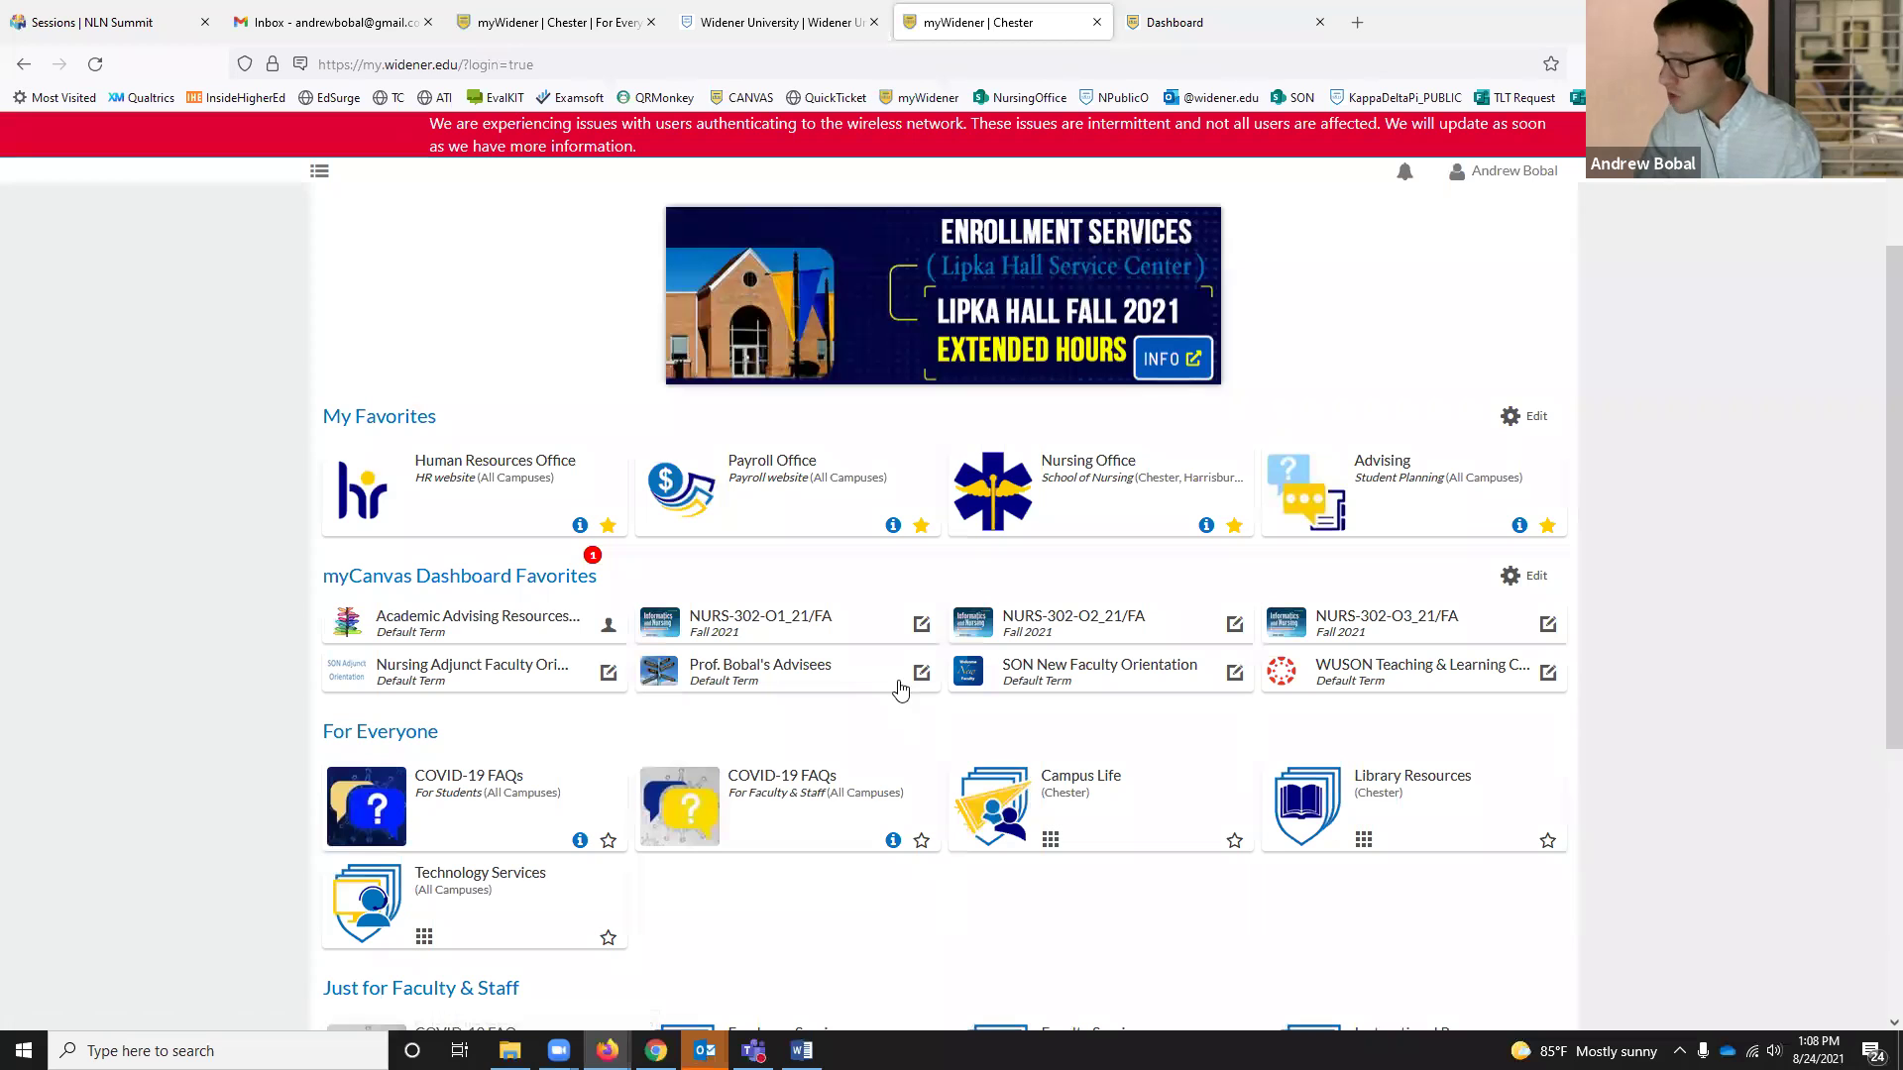
left_click(828, 624)
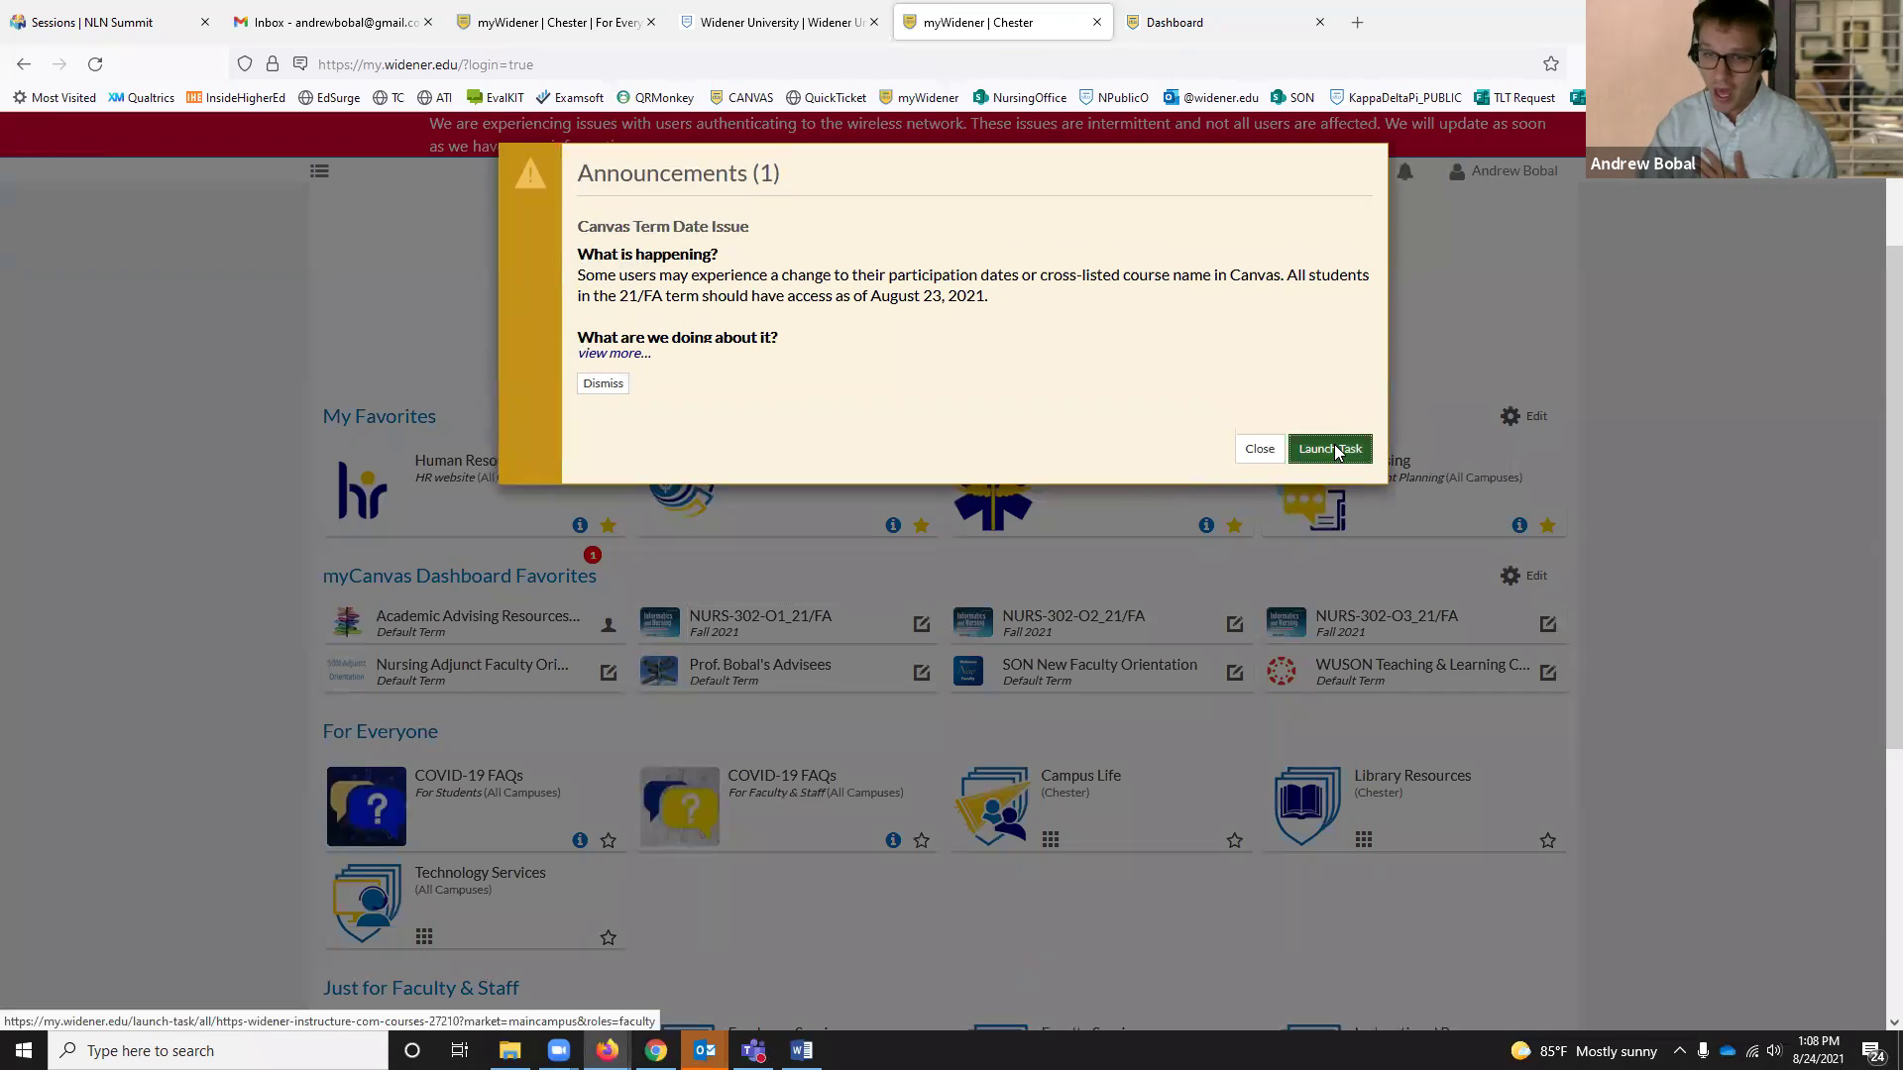
Step: Launch NURS-302-O1_21/FA in Canvas, then return to the top of the myWidener tab
left_click(1335, 450)
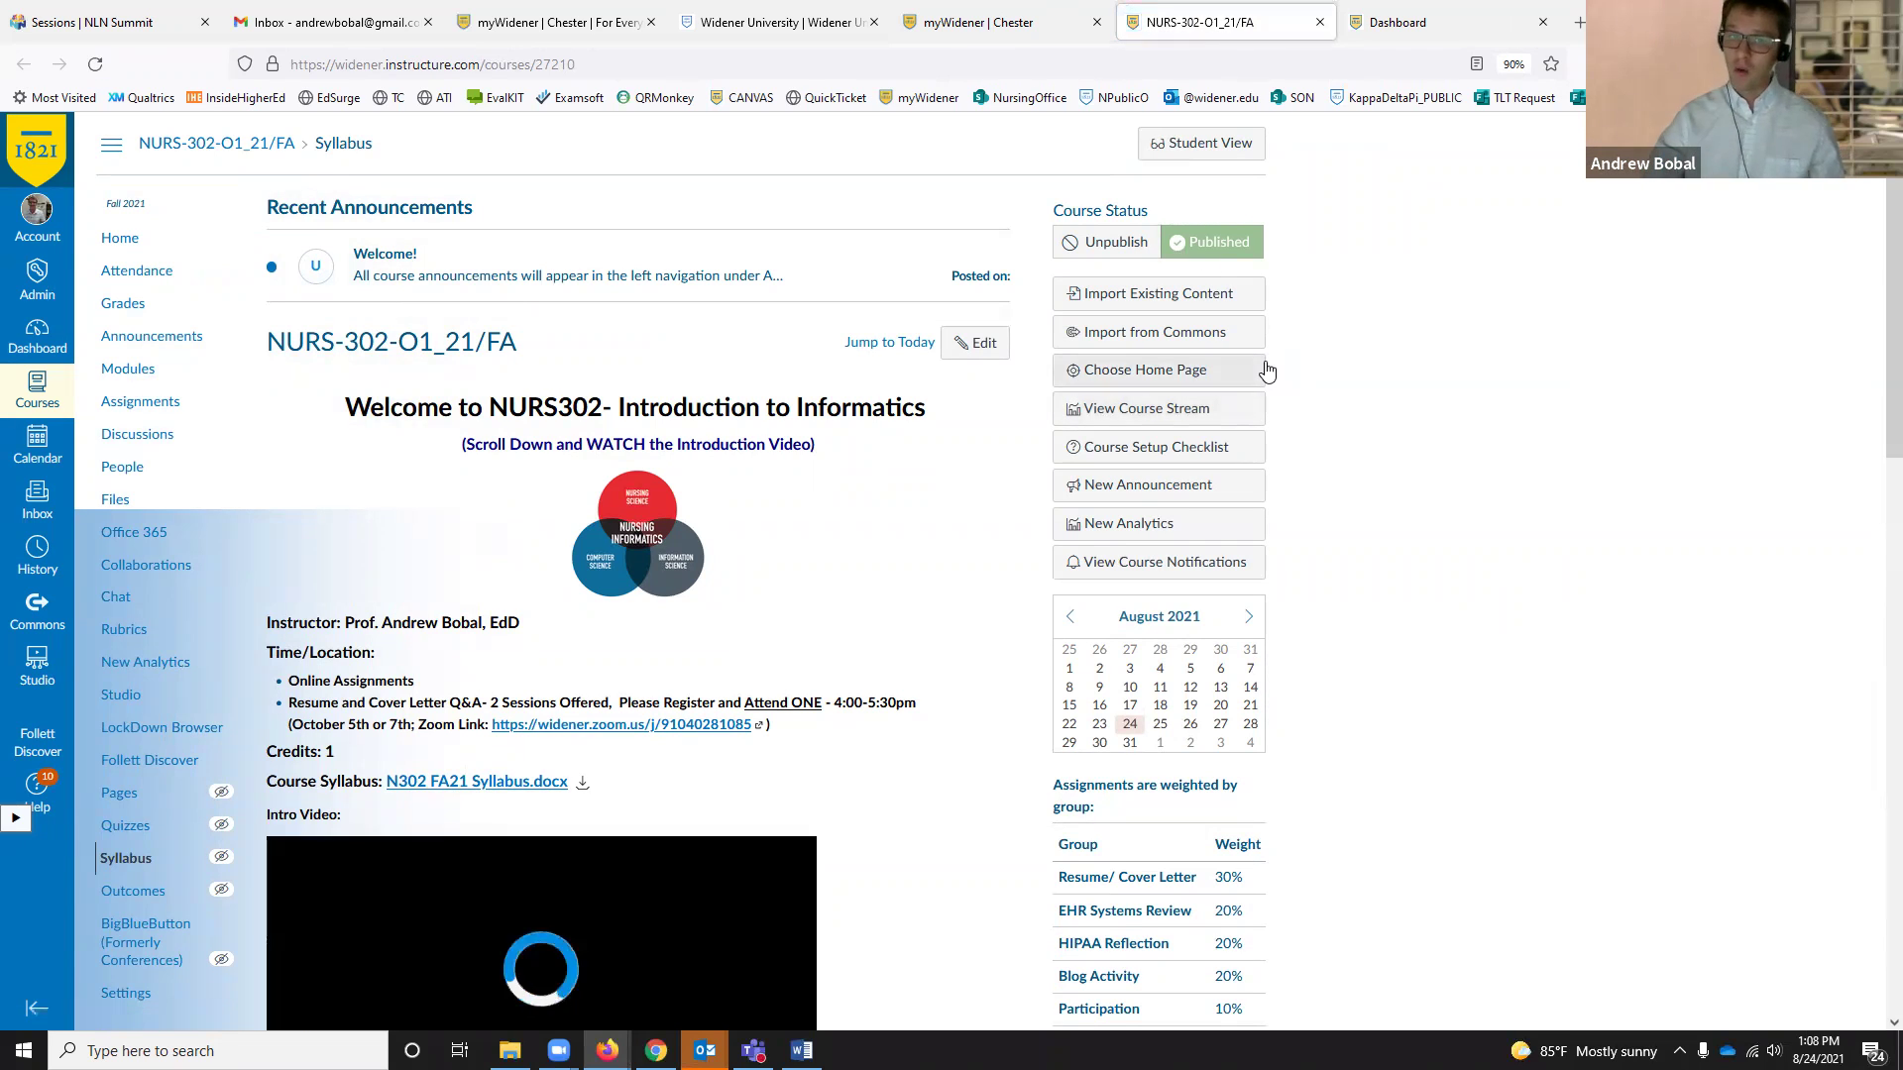
key("ctrl+shift+Tab")
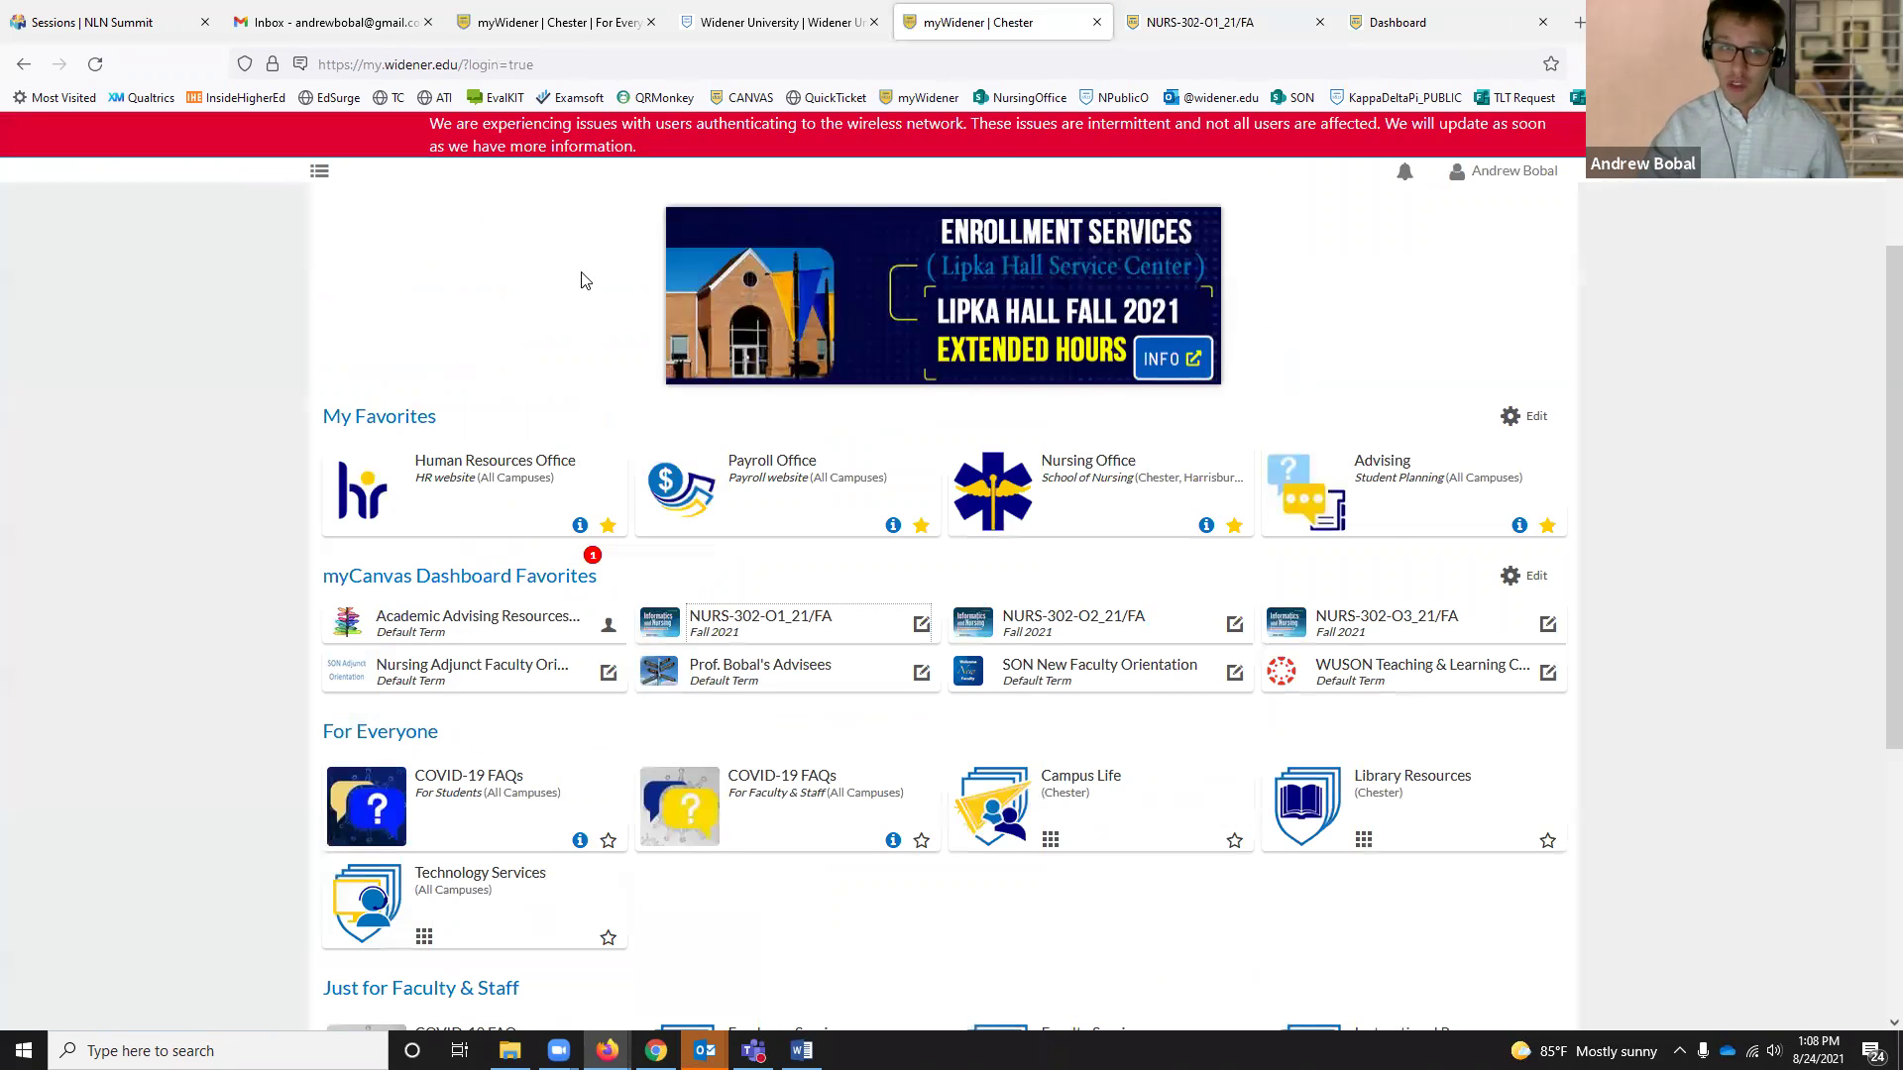
scroll(590, 281, "up", 2)
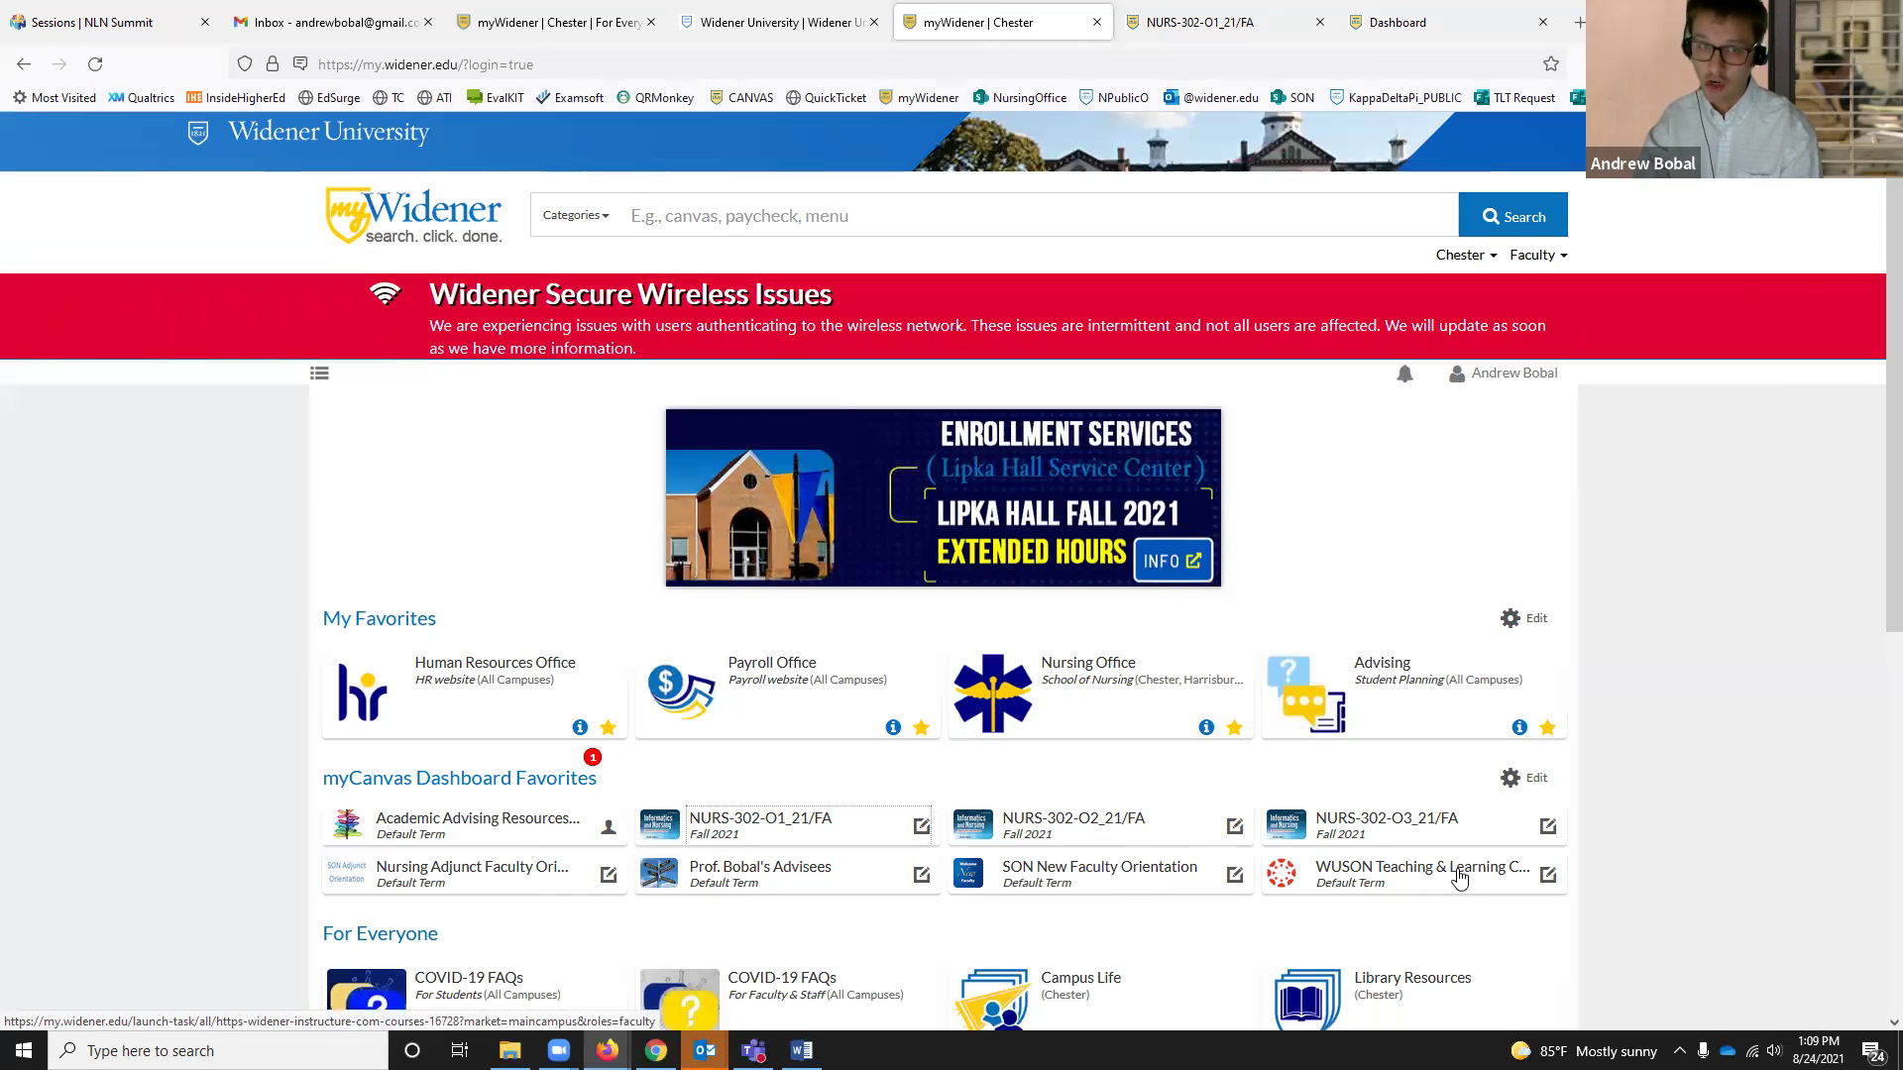
Step: Switch to the NURS-302-O1_21/FA Canvas tab and go to the Dashboard through the 1821 logo
left_click(1219, 22)
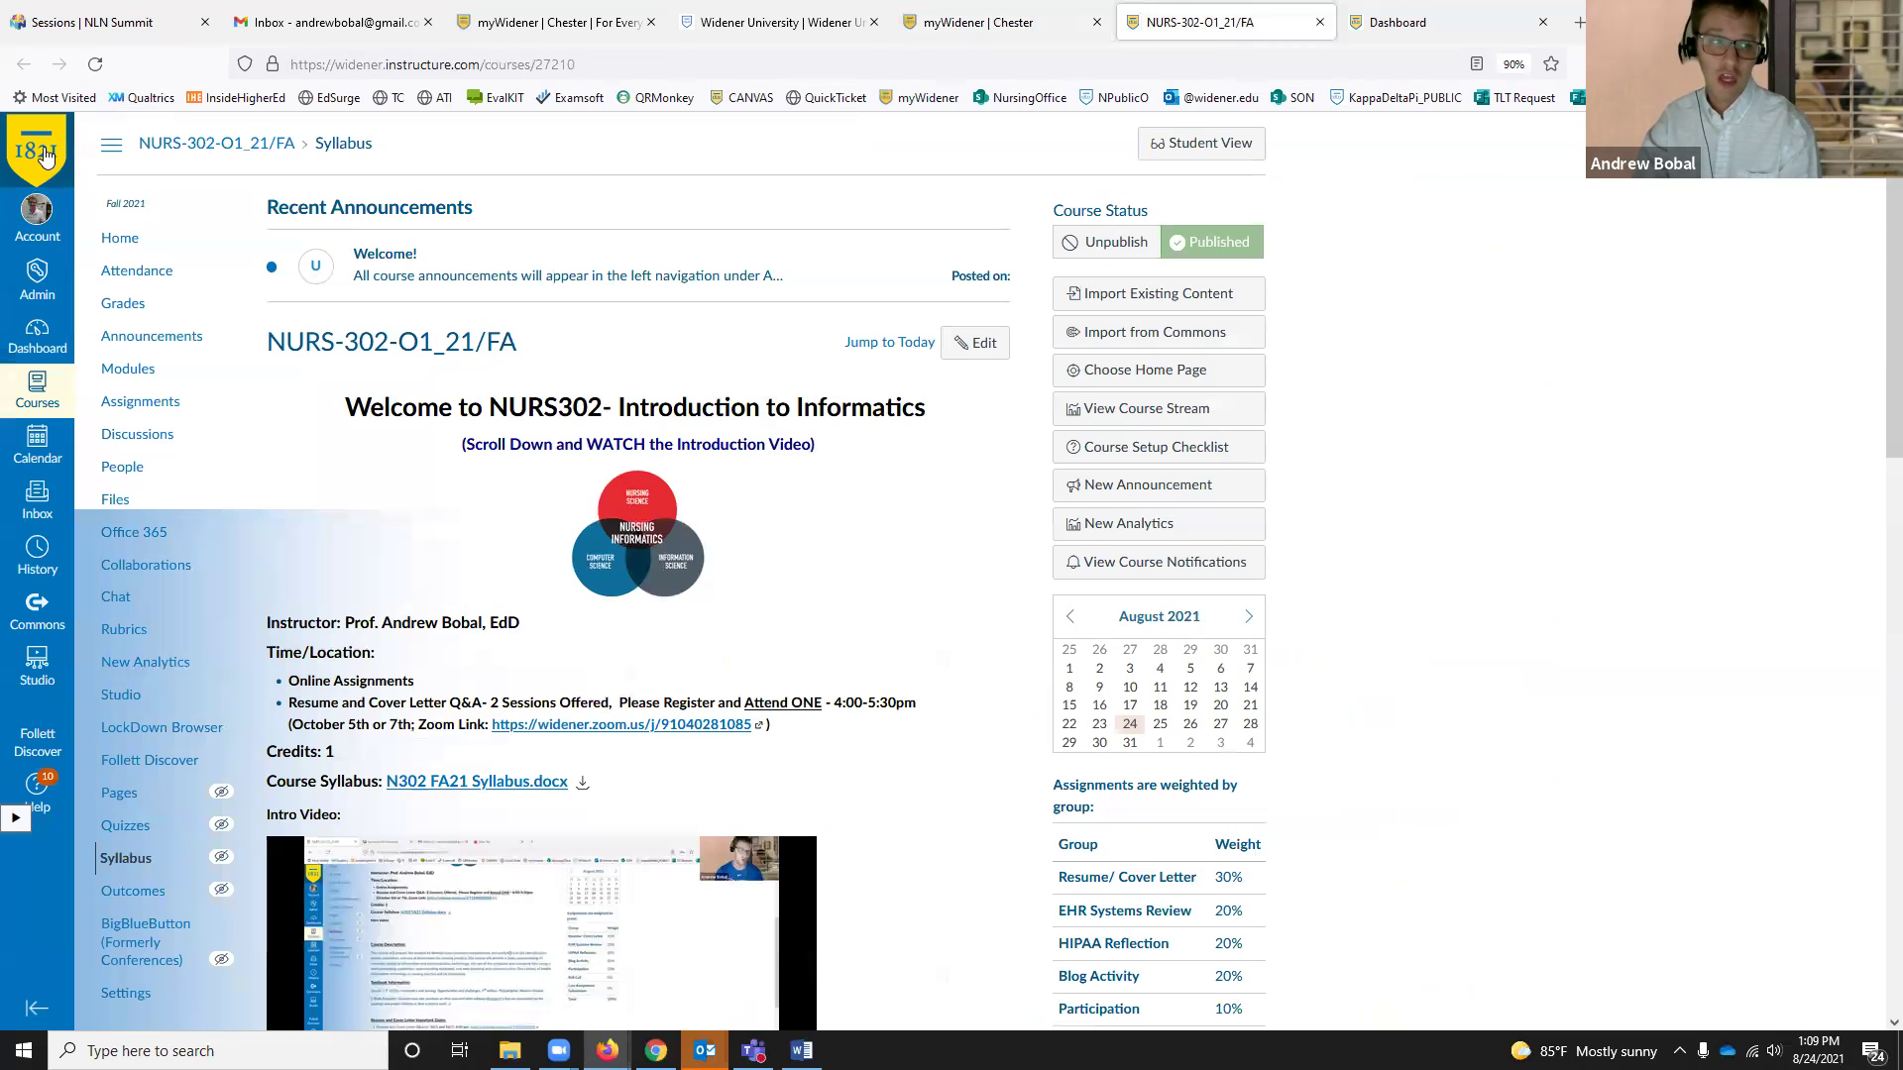
left_click(35, 151)
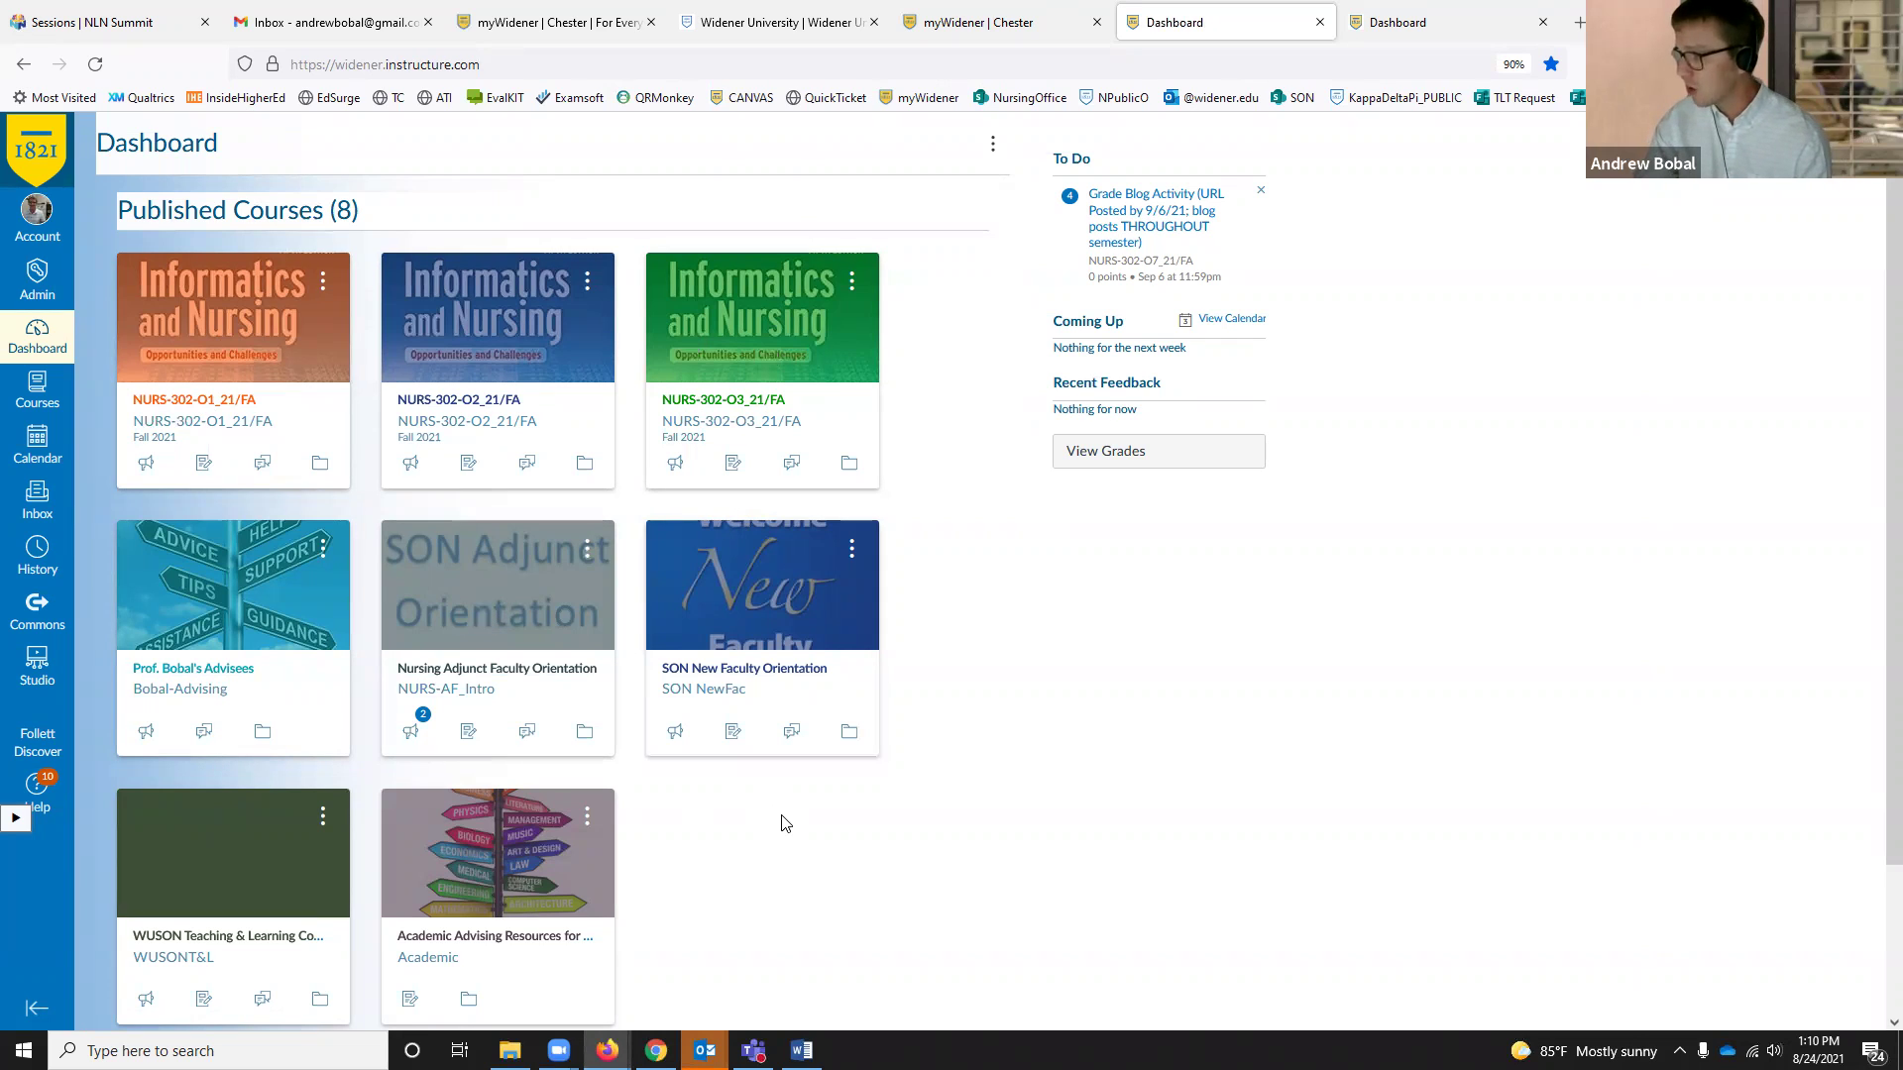
Step: Open the Courses tray and choose All Courses to see terms, roles and published status
left_click(40, 391)
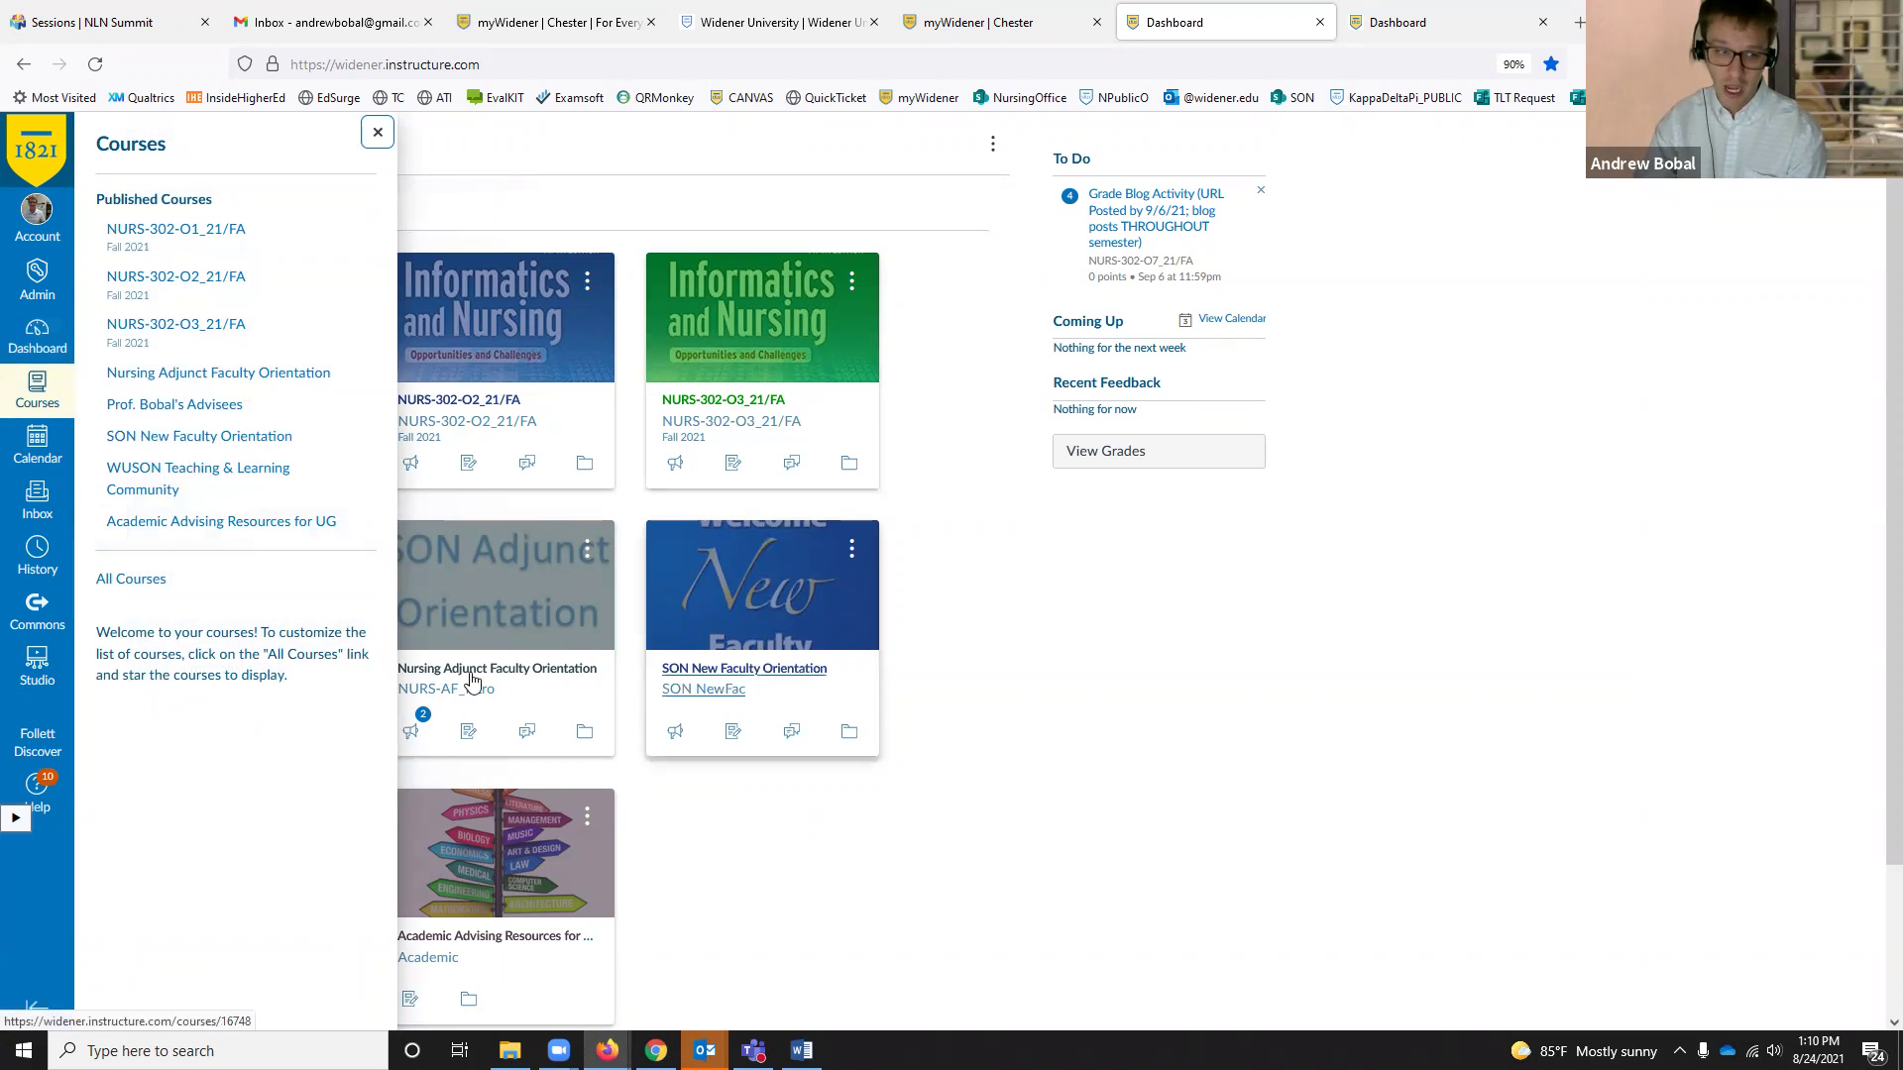
left_click(133, 583)
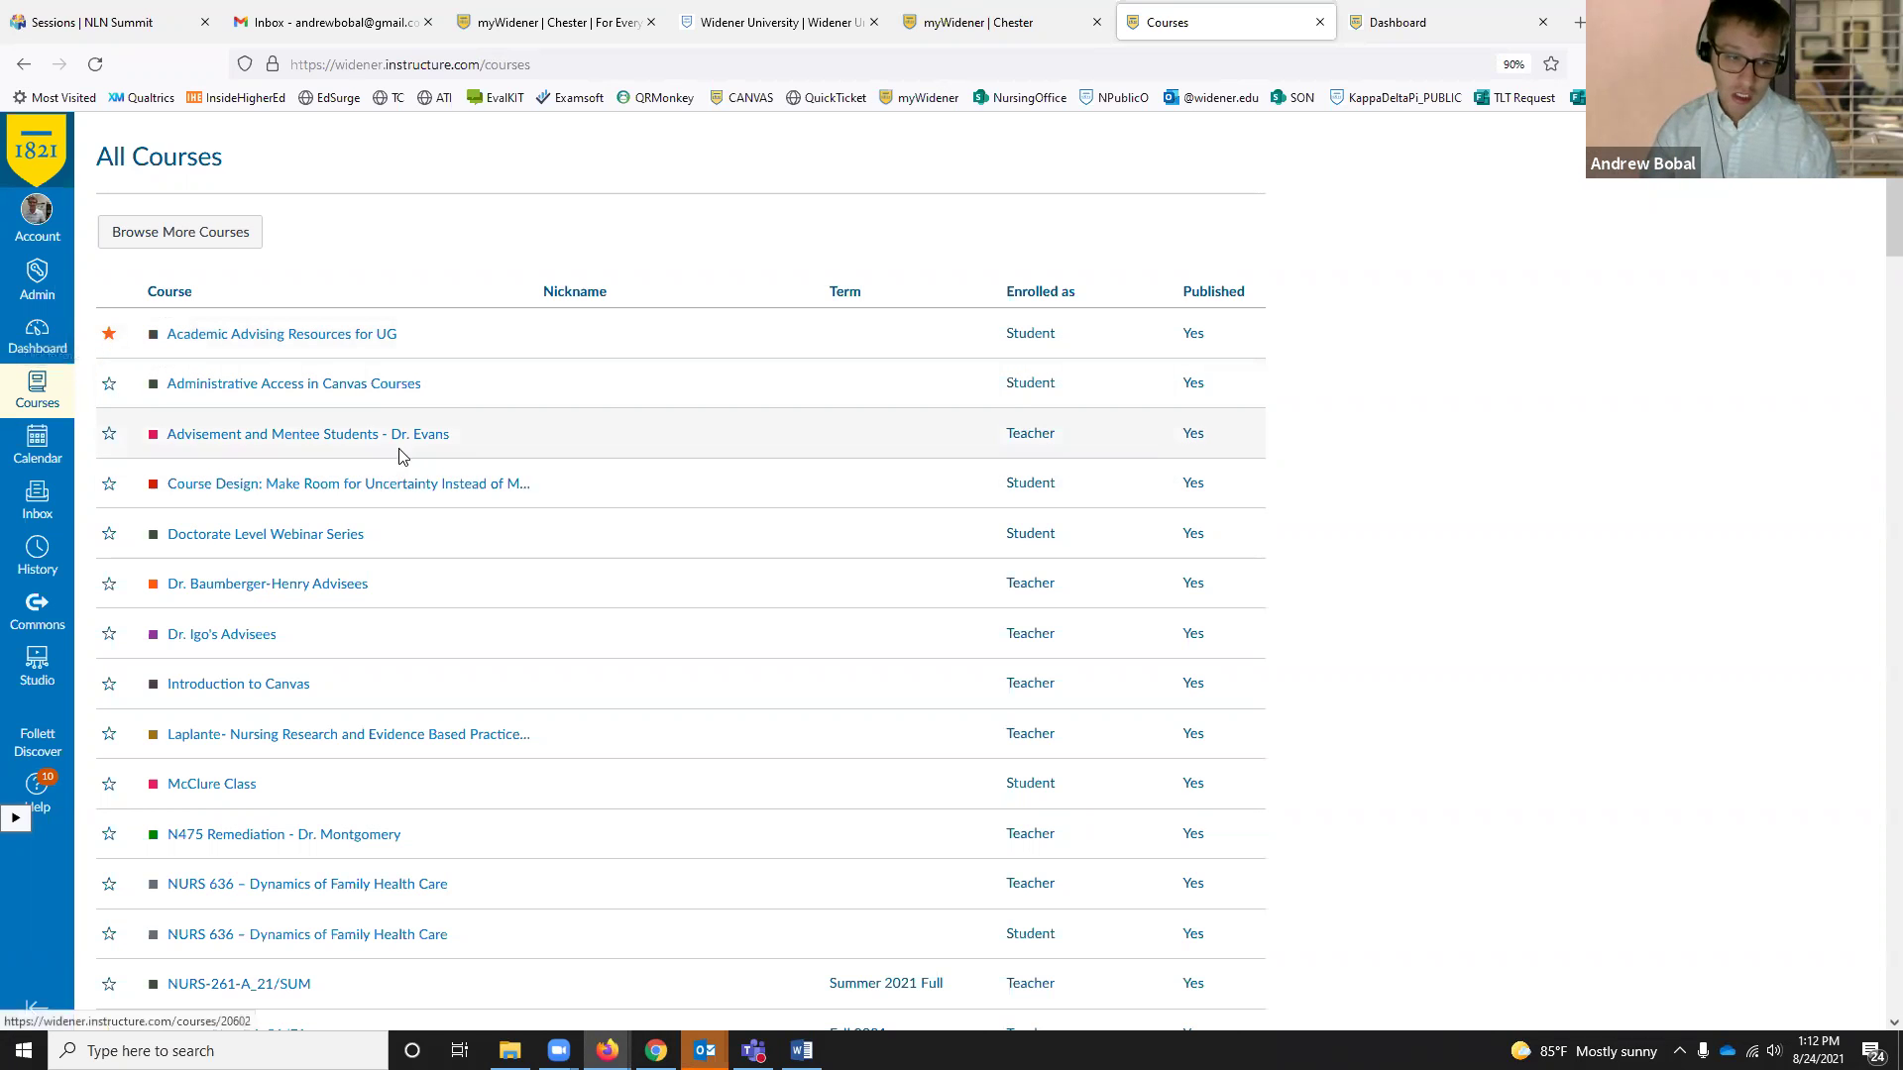
scroll(414, 433, "down", 7)
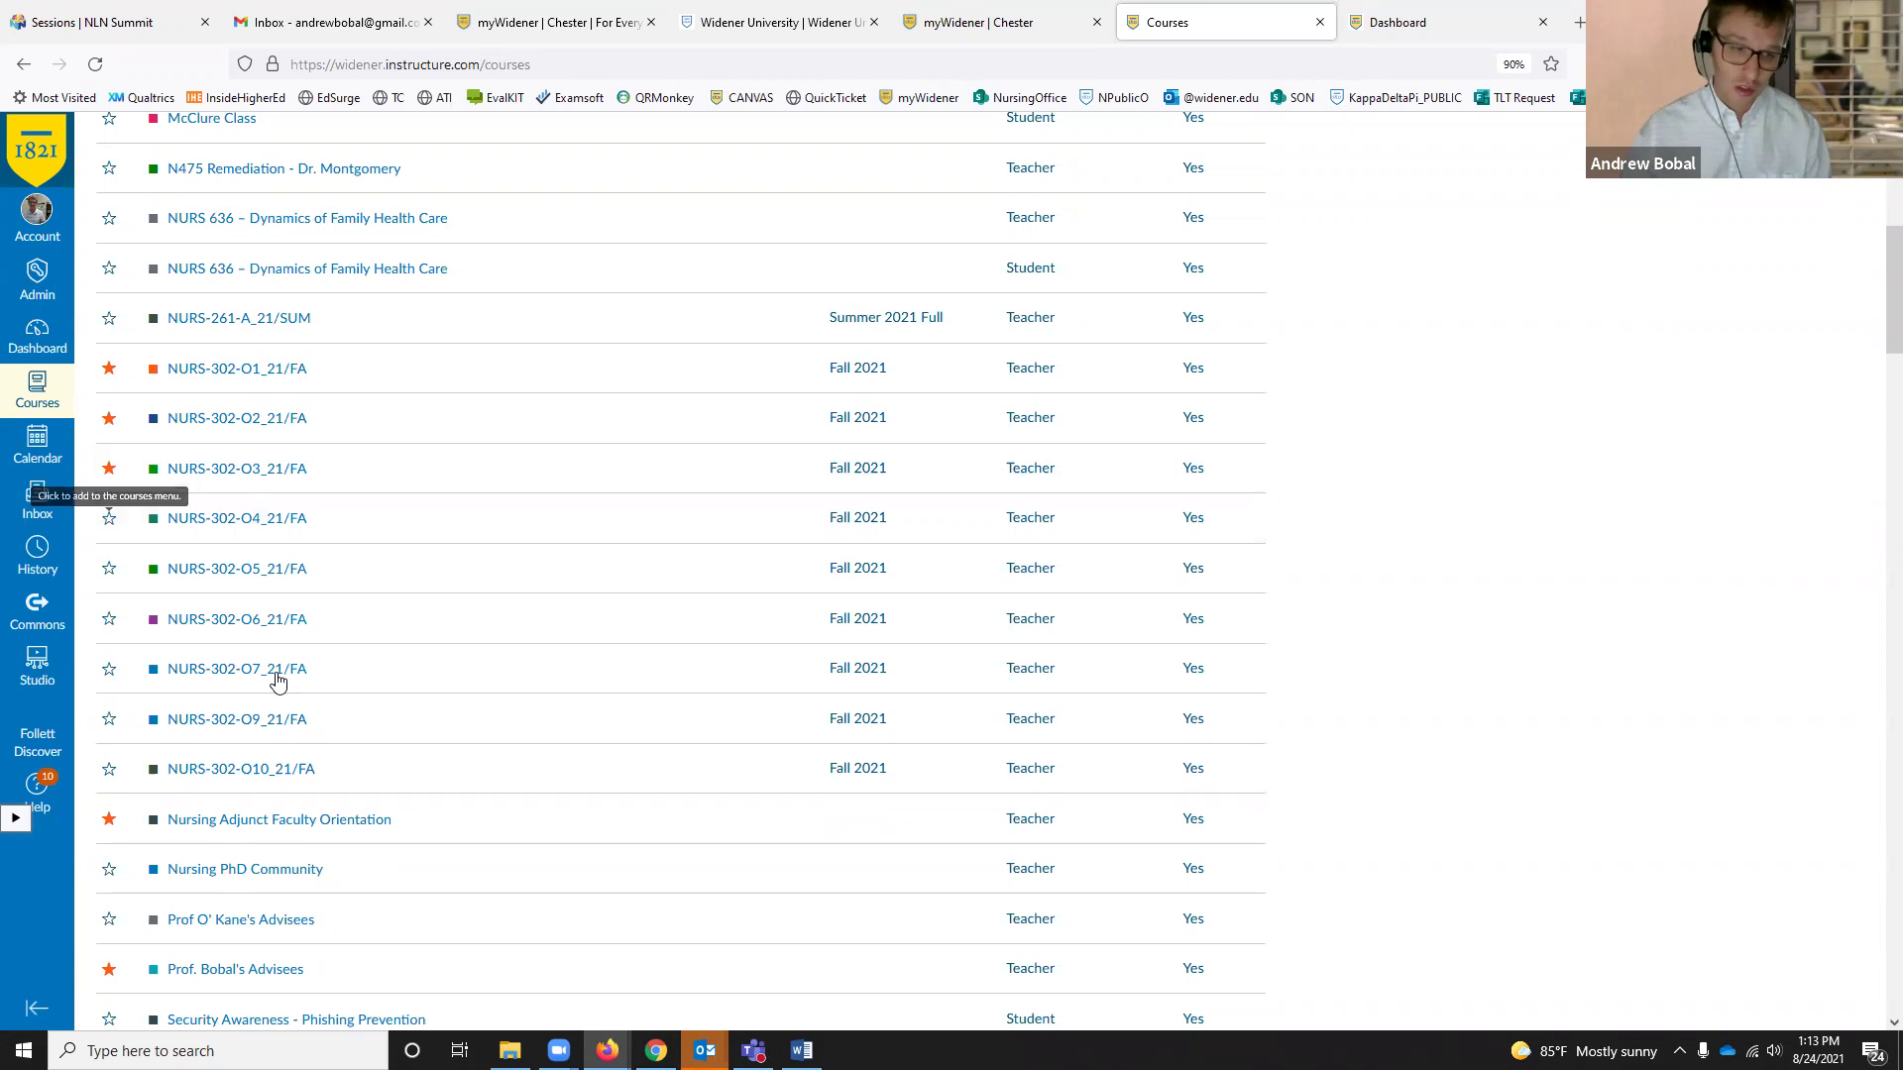
scroll(572, 569, "up", 7)
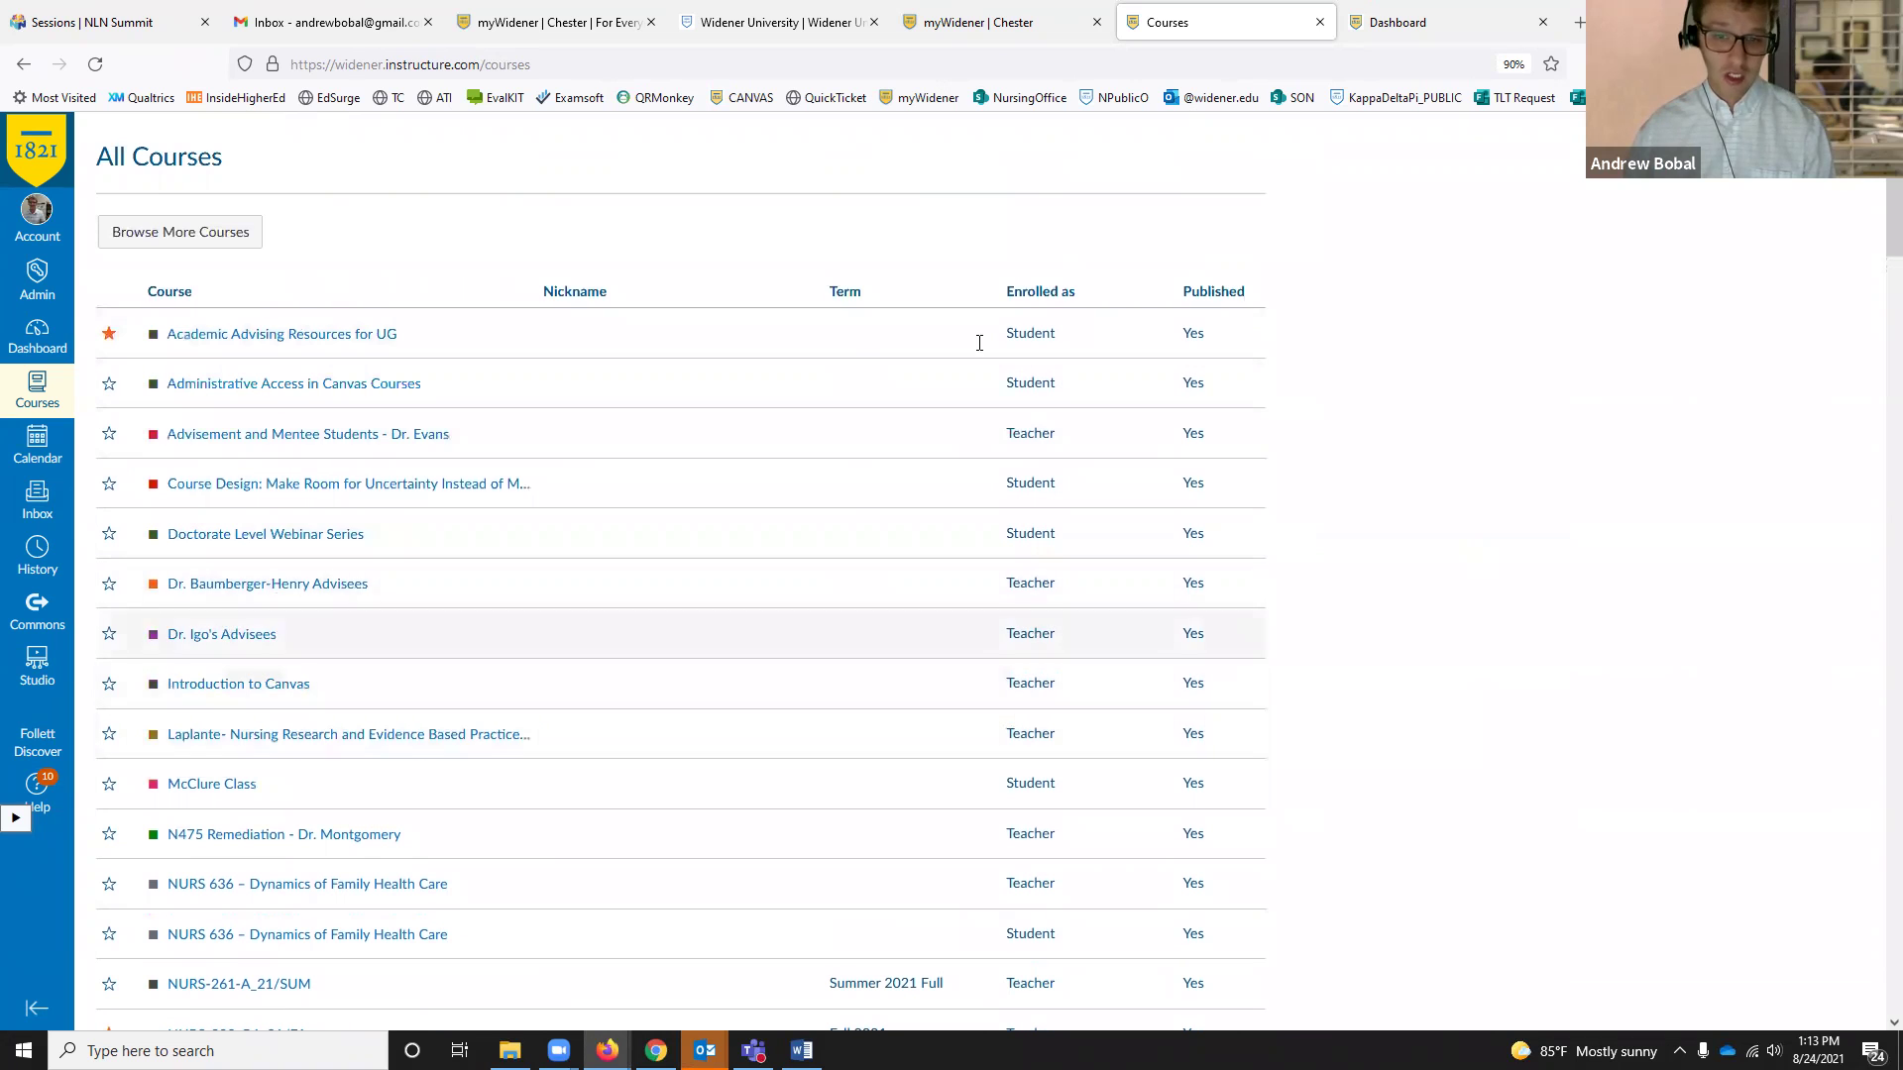
scroll(981, 642, "down", 5)
scroll(981, 642, "down", 13)
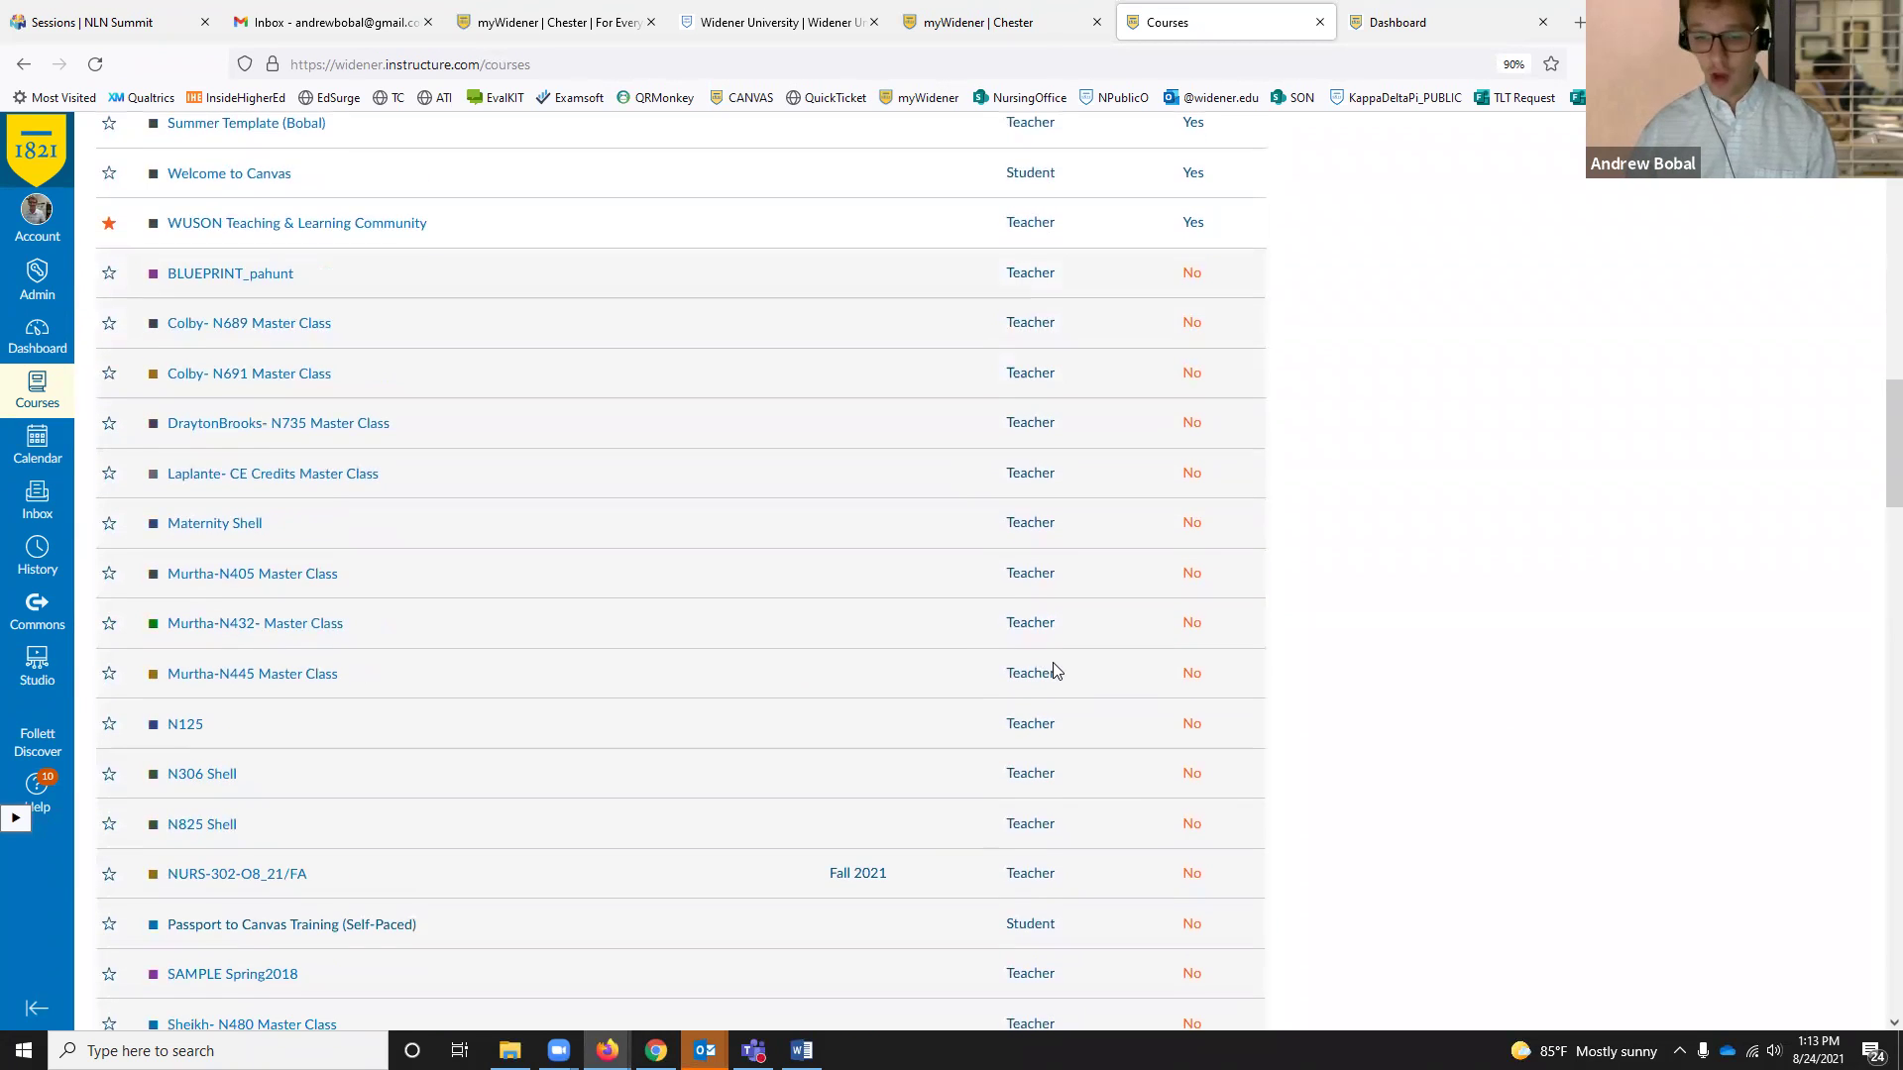
scroll(987, 513, "down", 1)
scroll(988, 513, "down", 8)
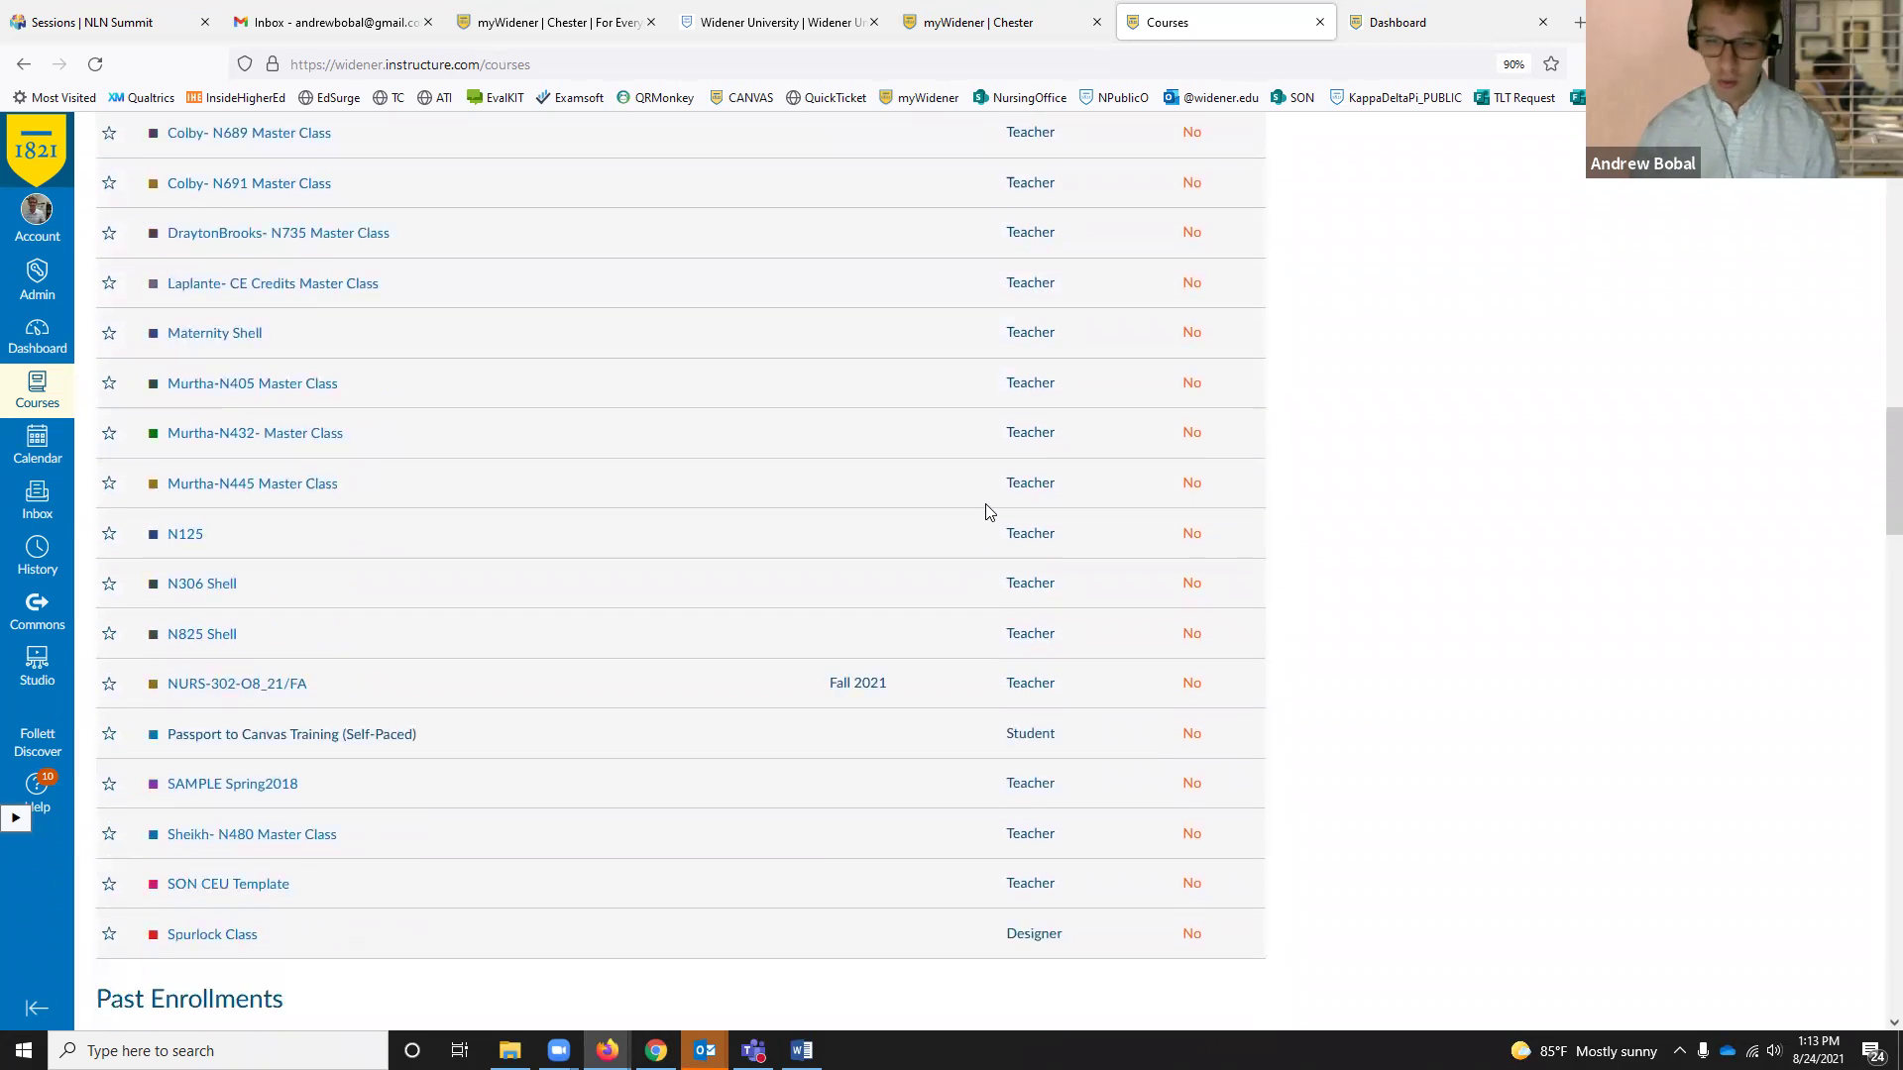
scroll(986, 511, "down", 1)
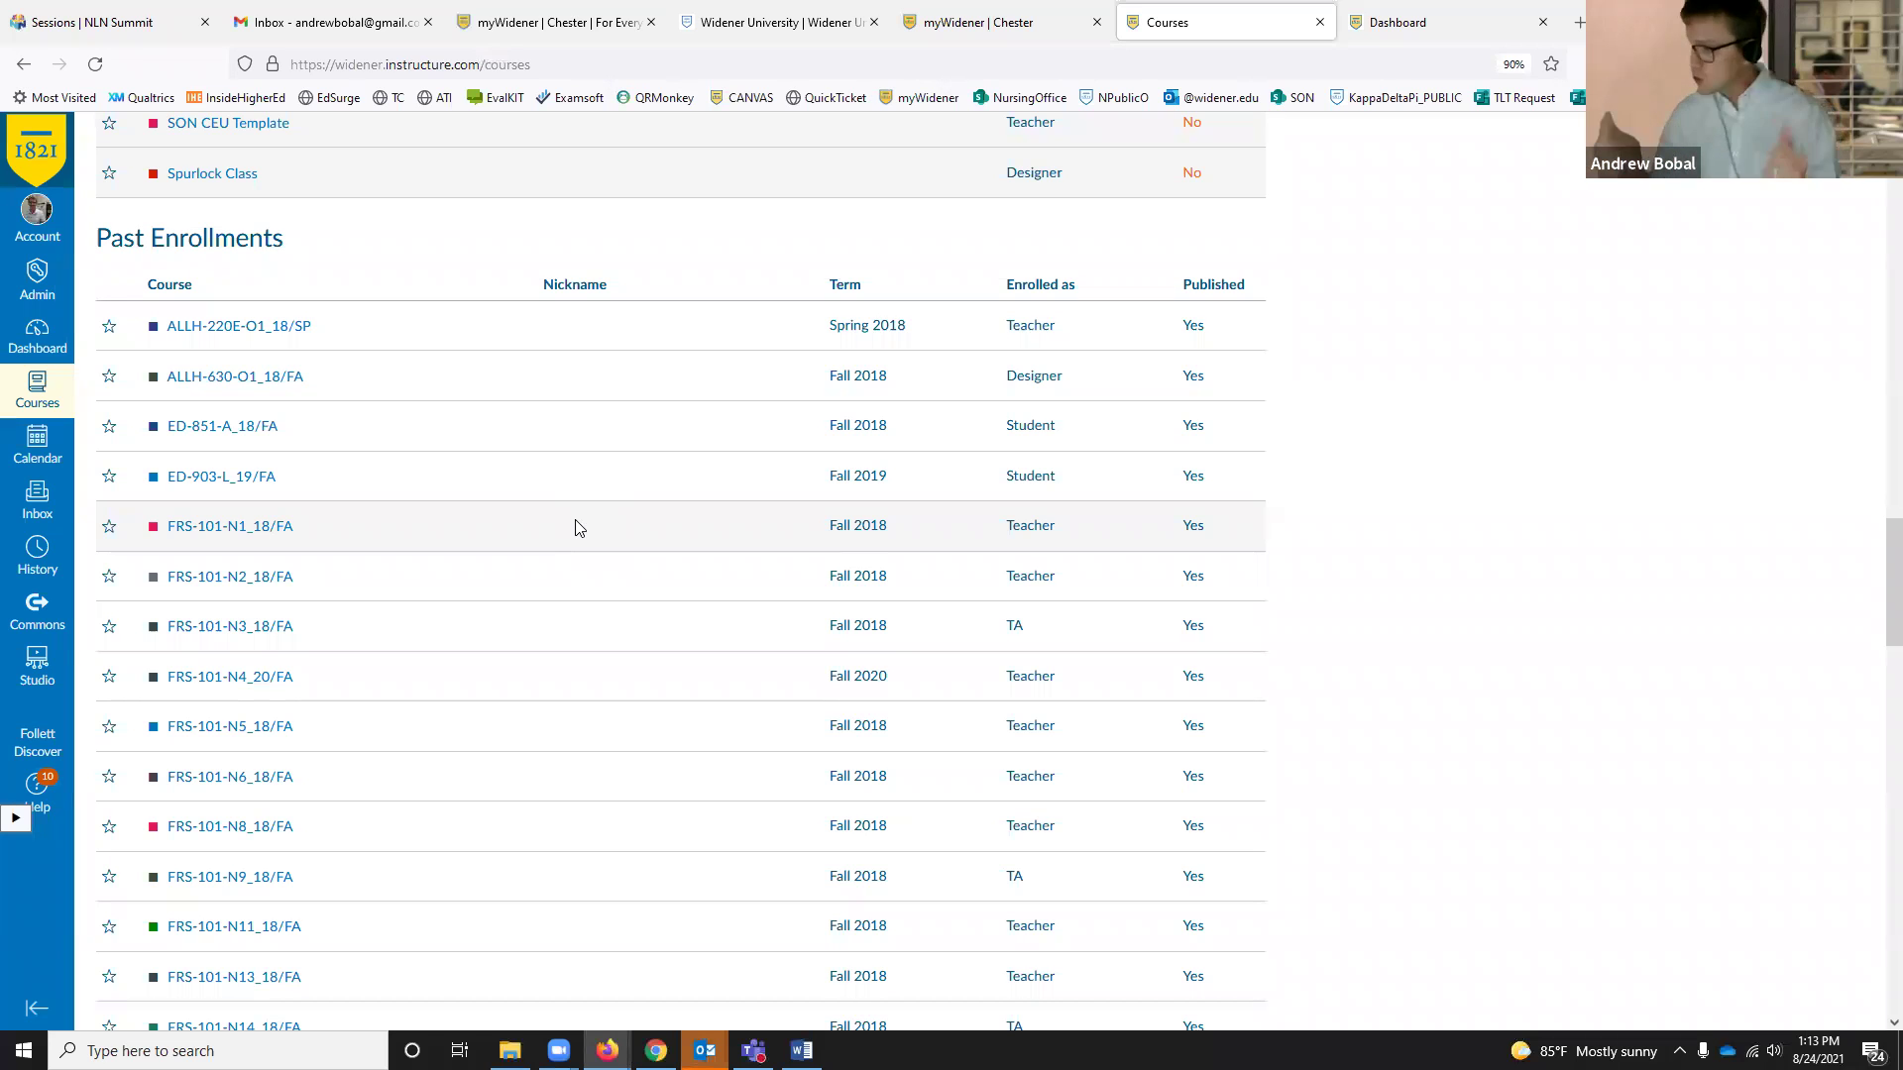
scroll(545, 476, "up", 4)
scroll(476, 446, "down", 3)
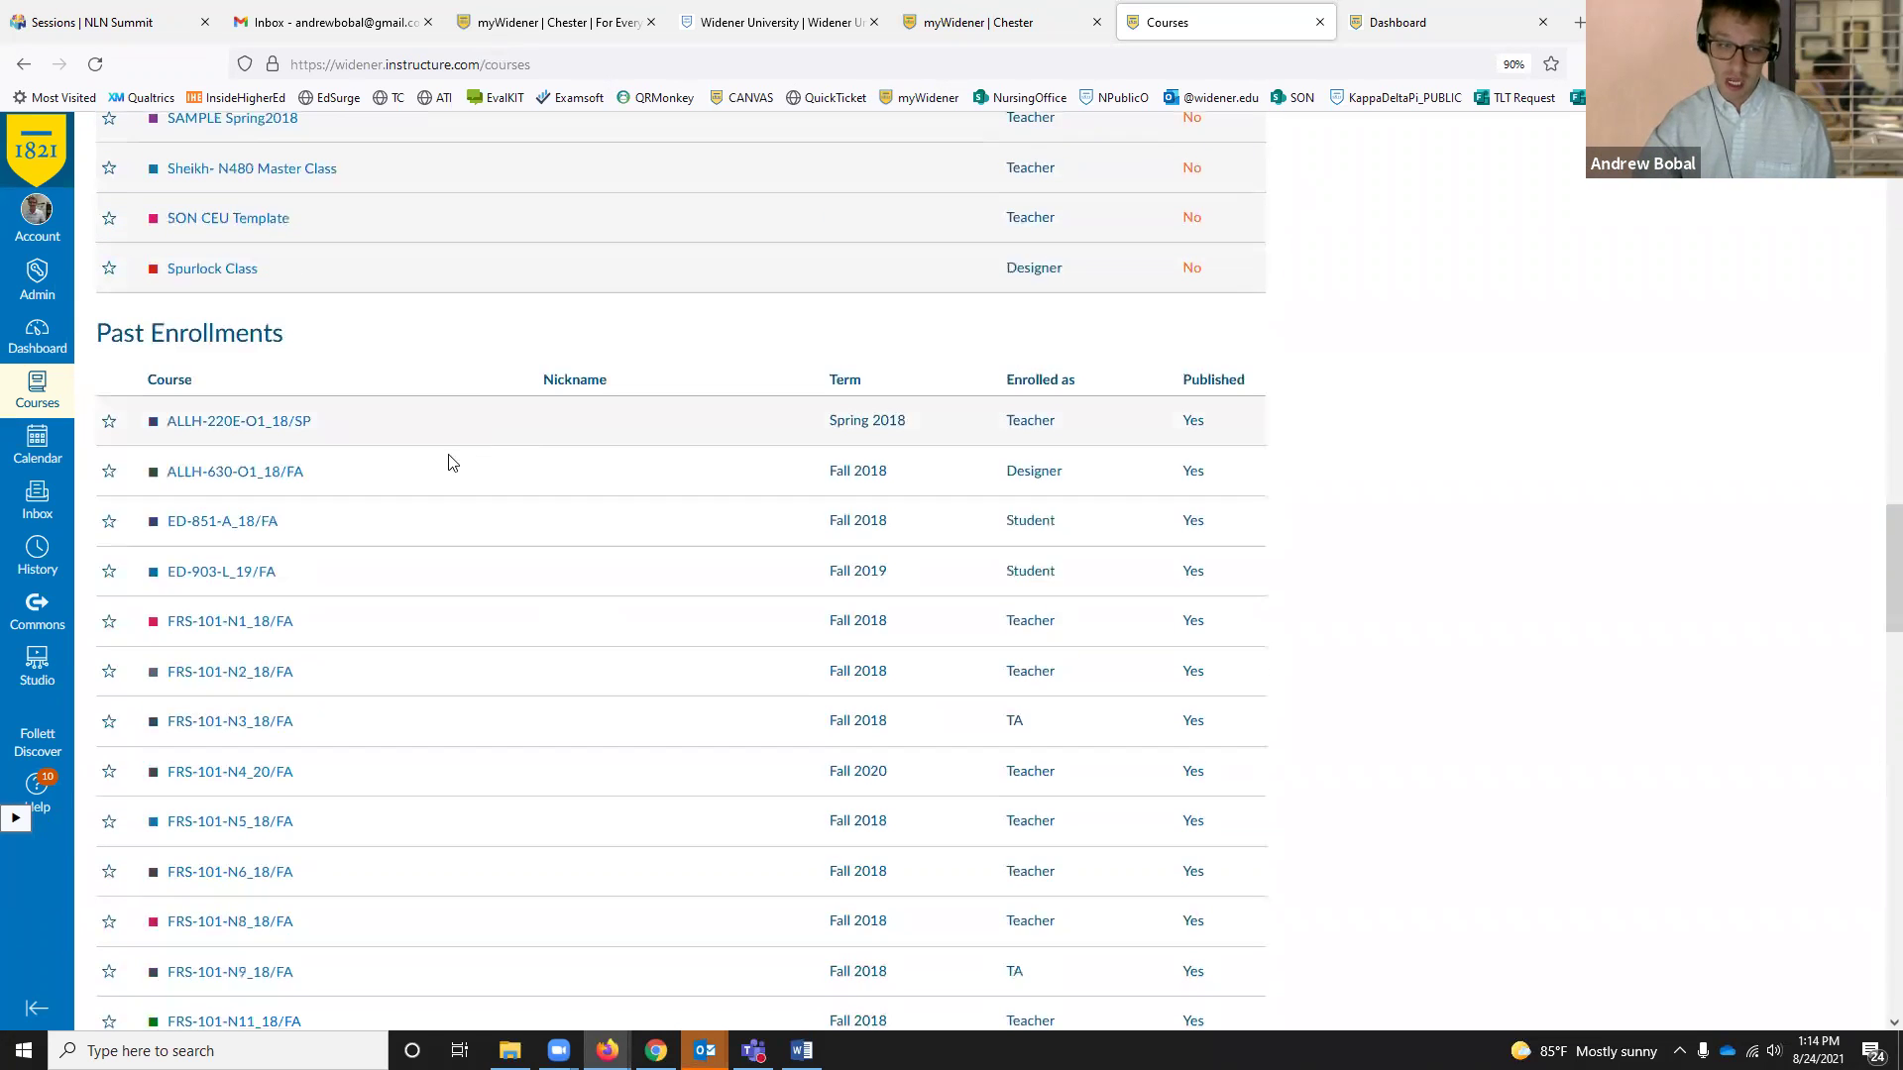
scroll(440, 669, "down", 6)
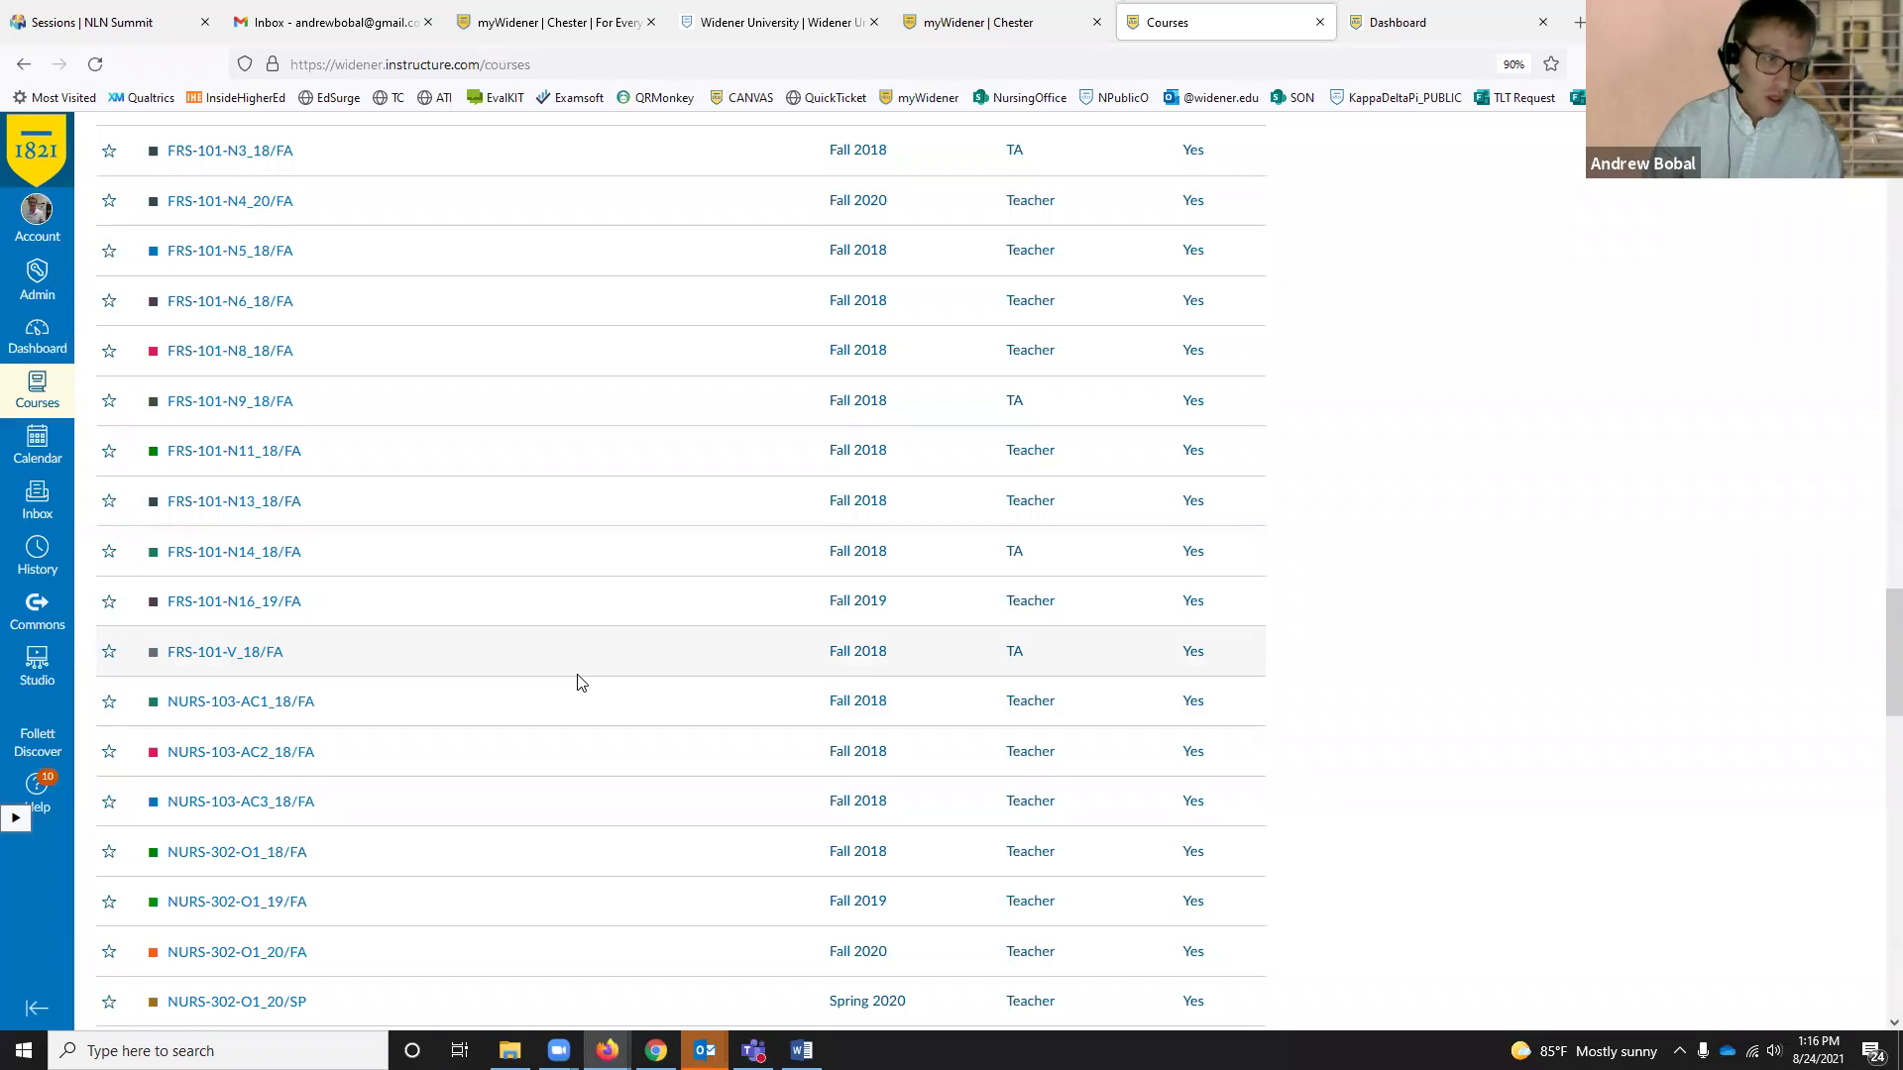
scroll(577, 682, "up", 10)
scroll(578, 684, "up", 15)
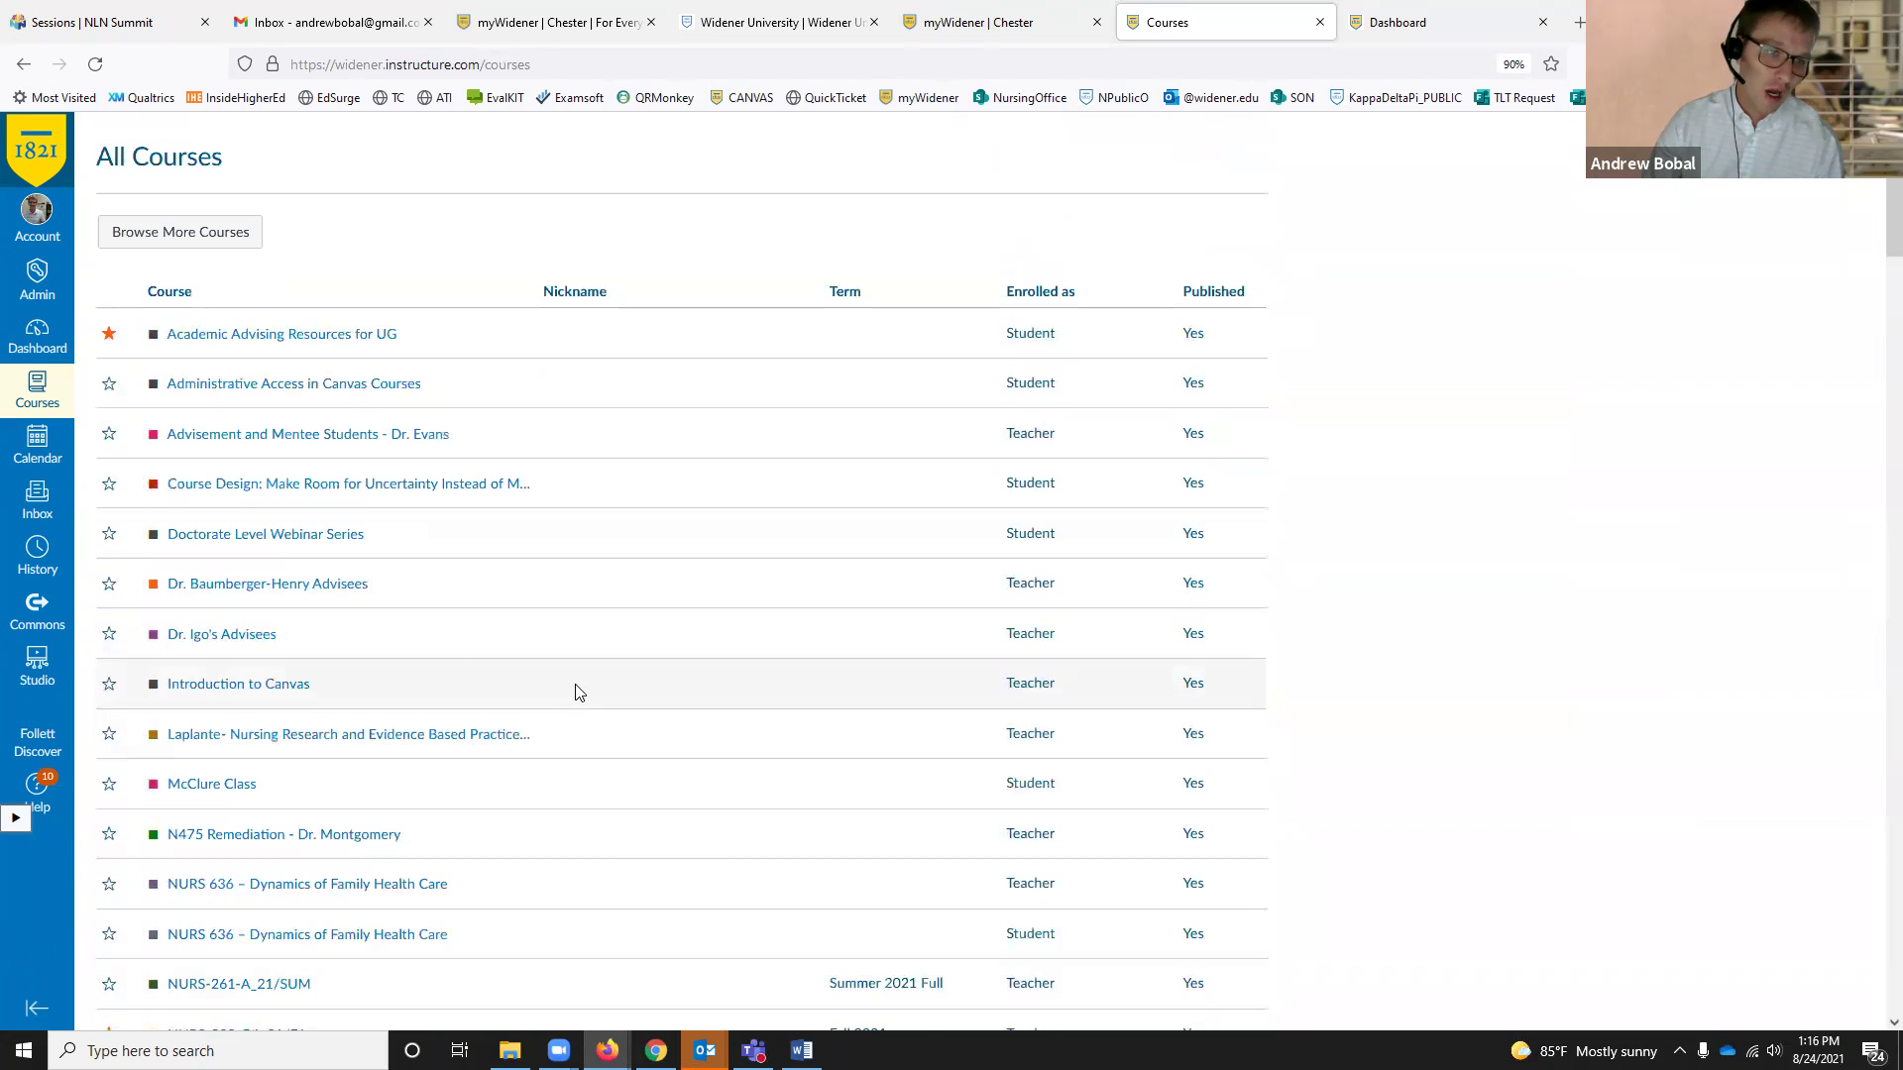
Step: Go back to the Dashboard through the Canvas logo in the global navigation
left_click(39, 146)
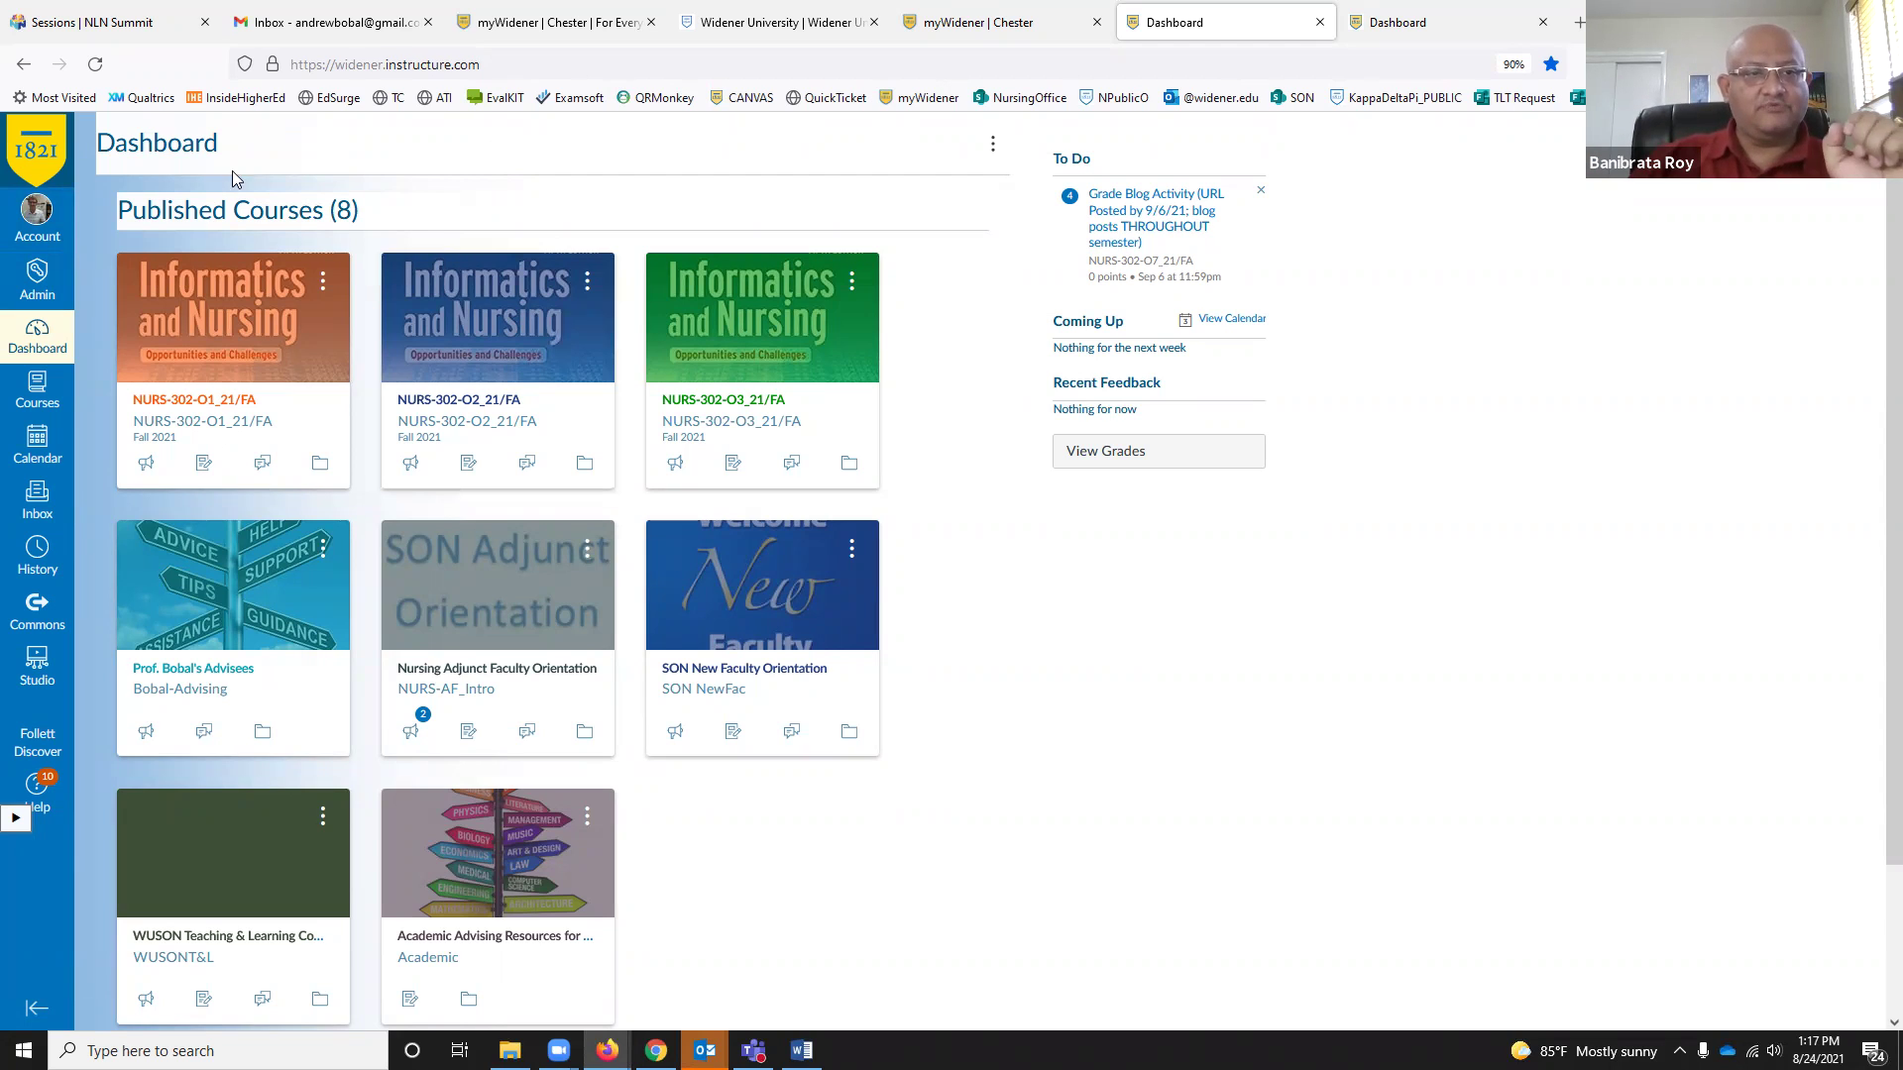
left_click(36, 399)
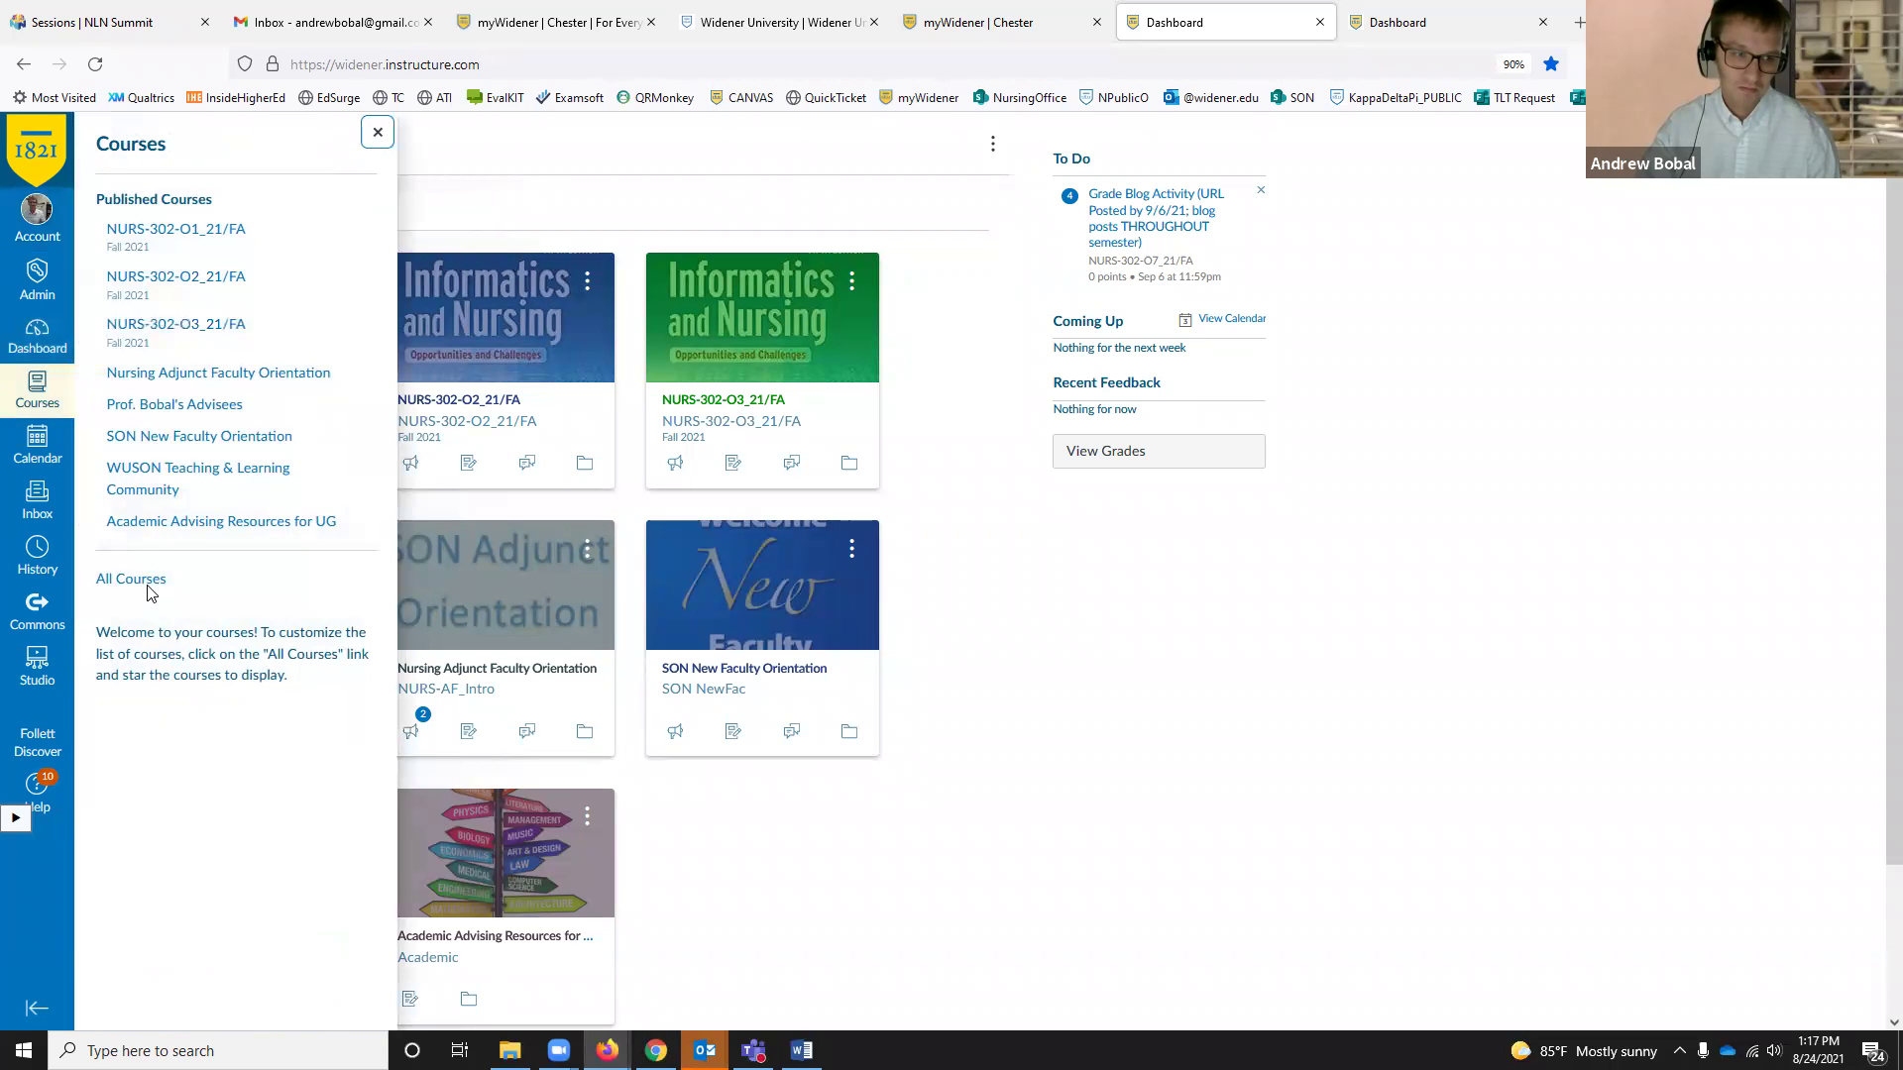
left_click(146, 583)
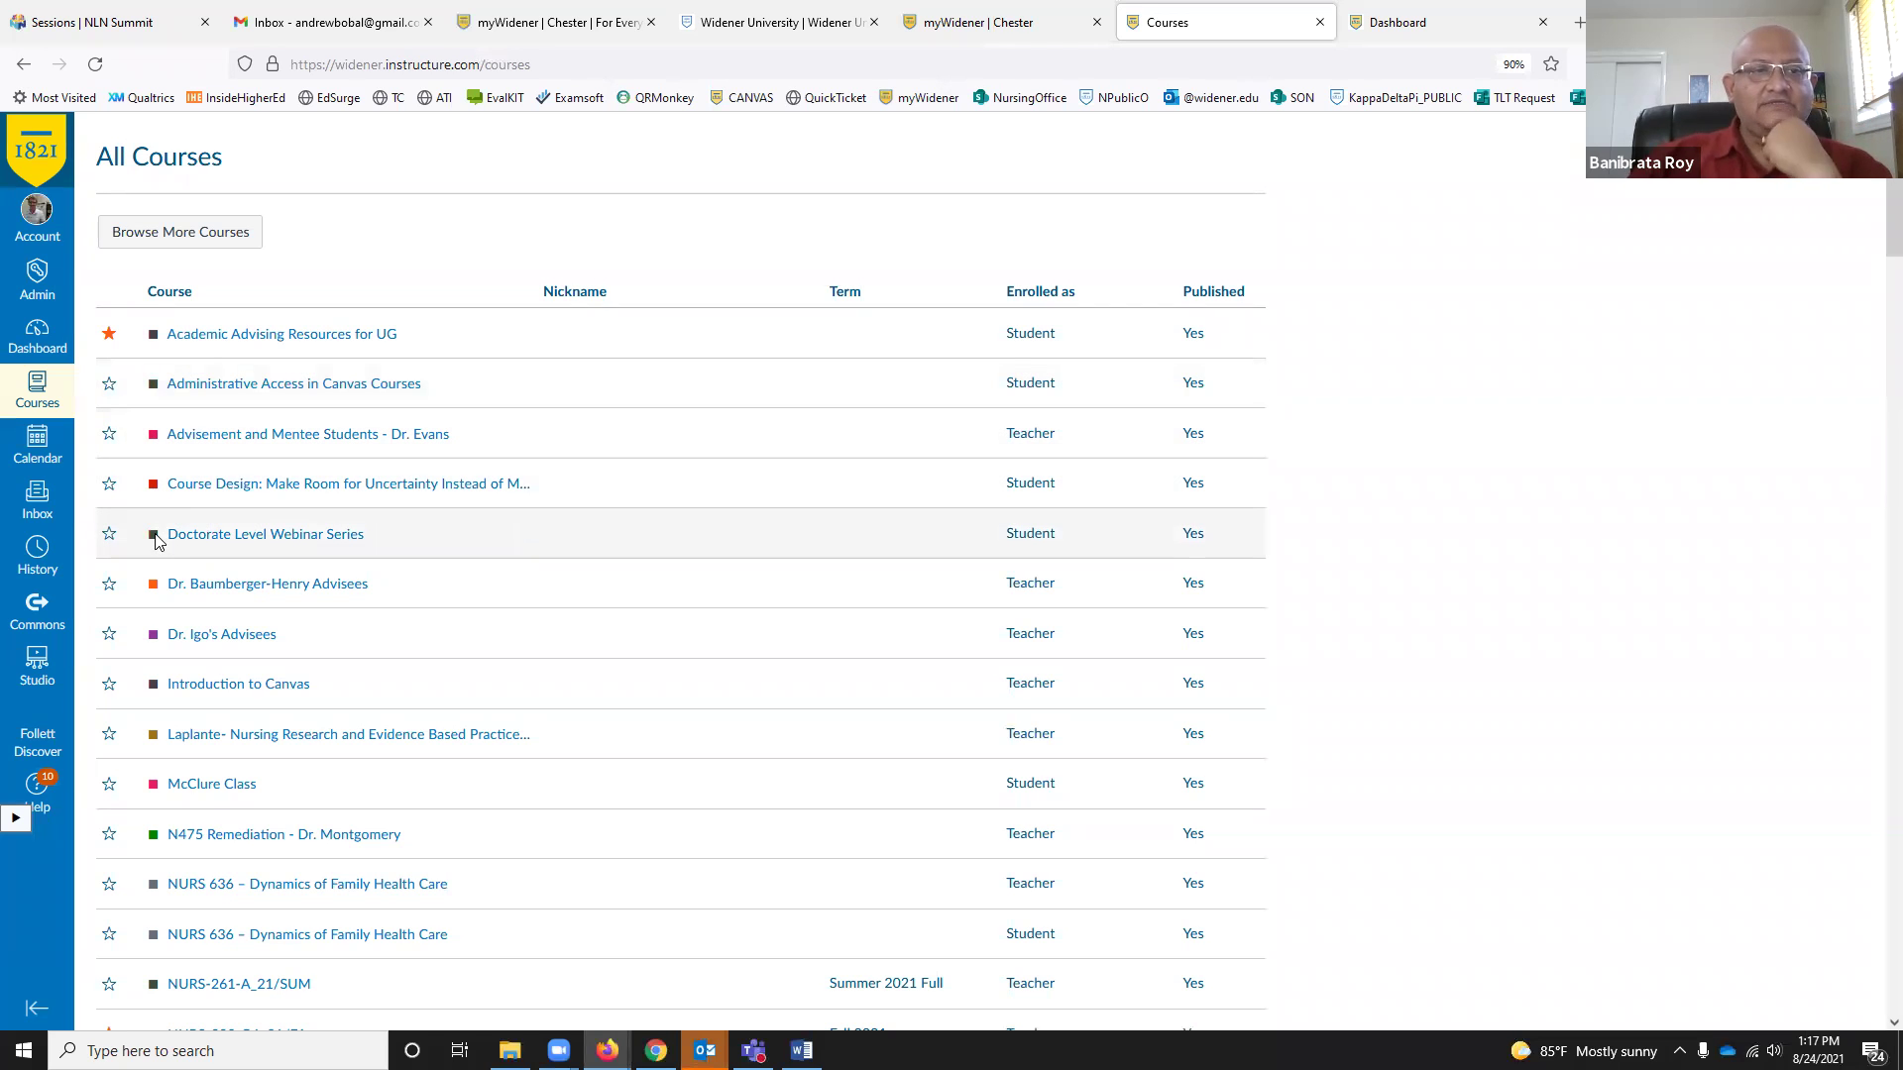
key("Tab")
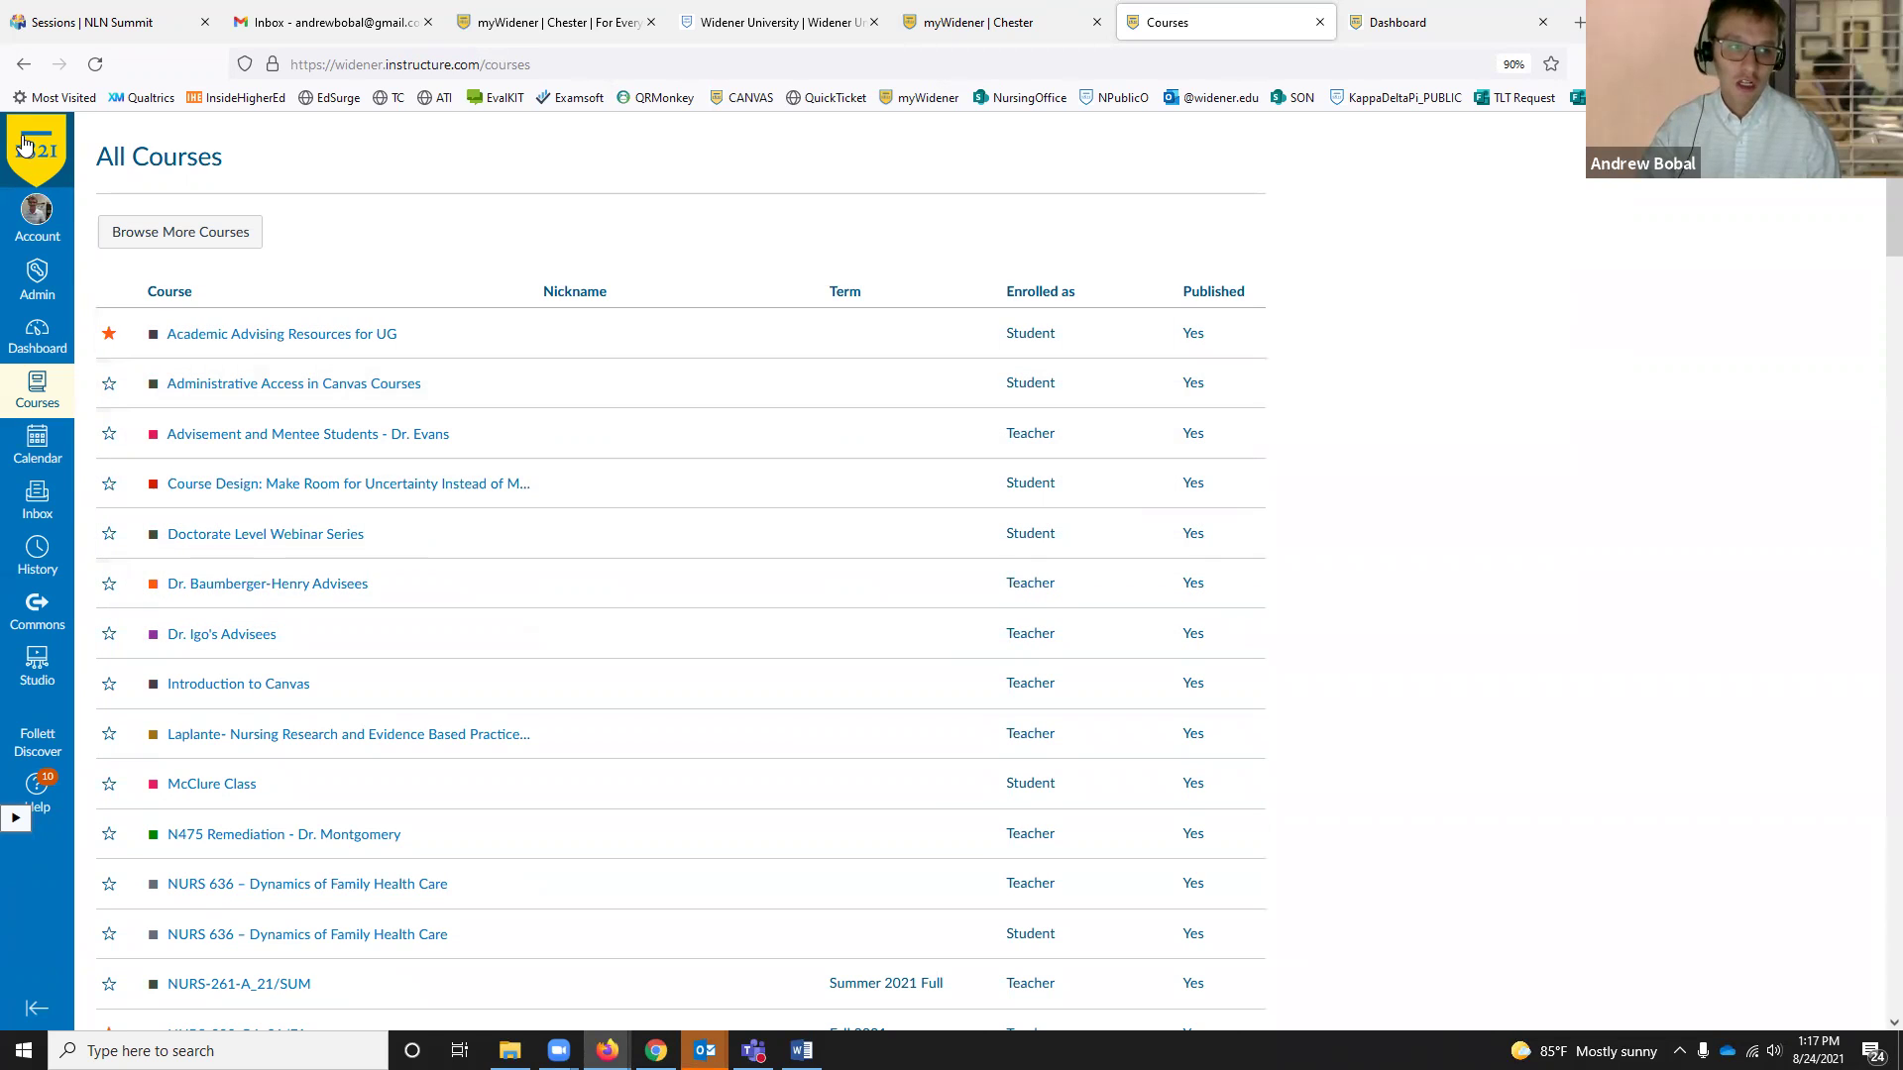
key("Return")
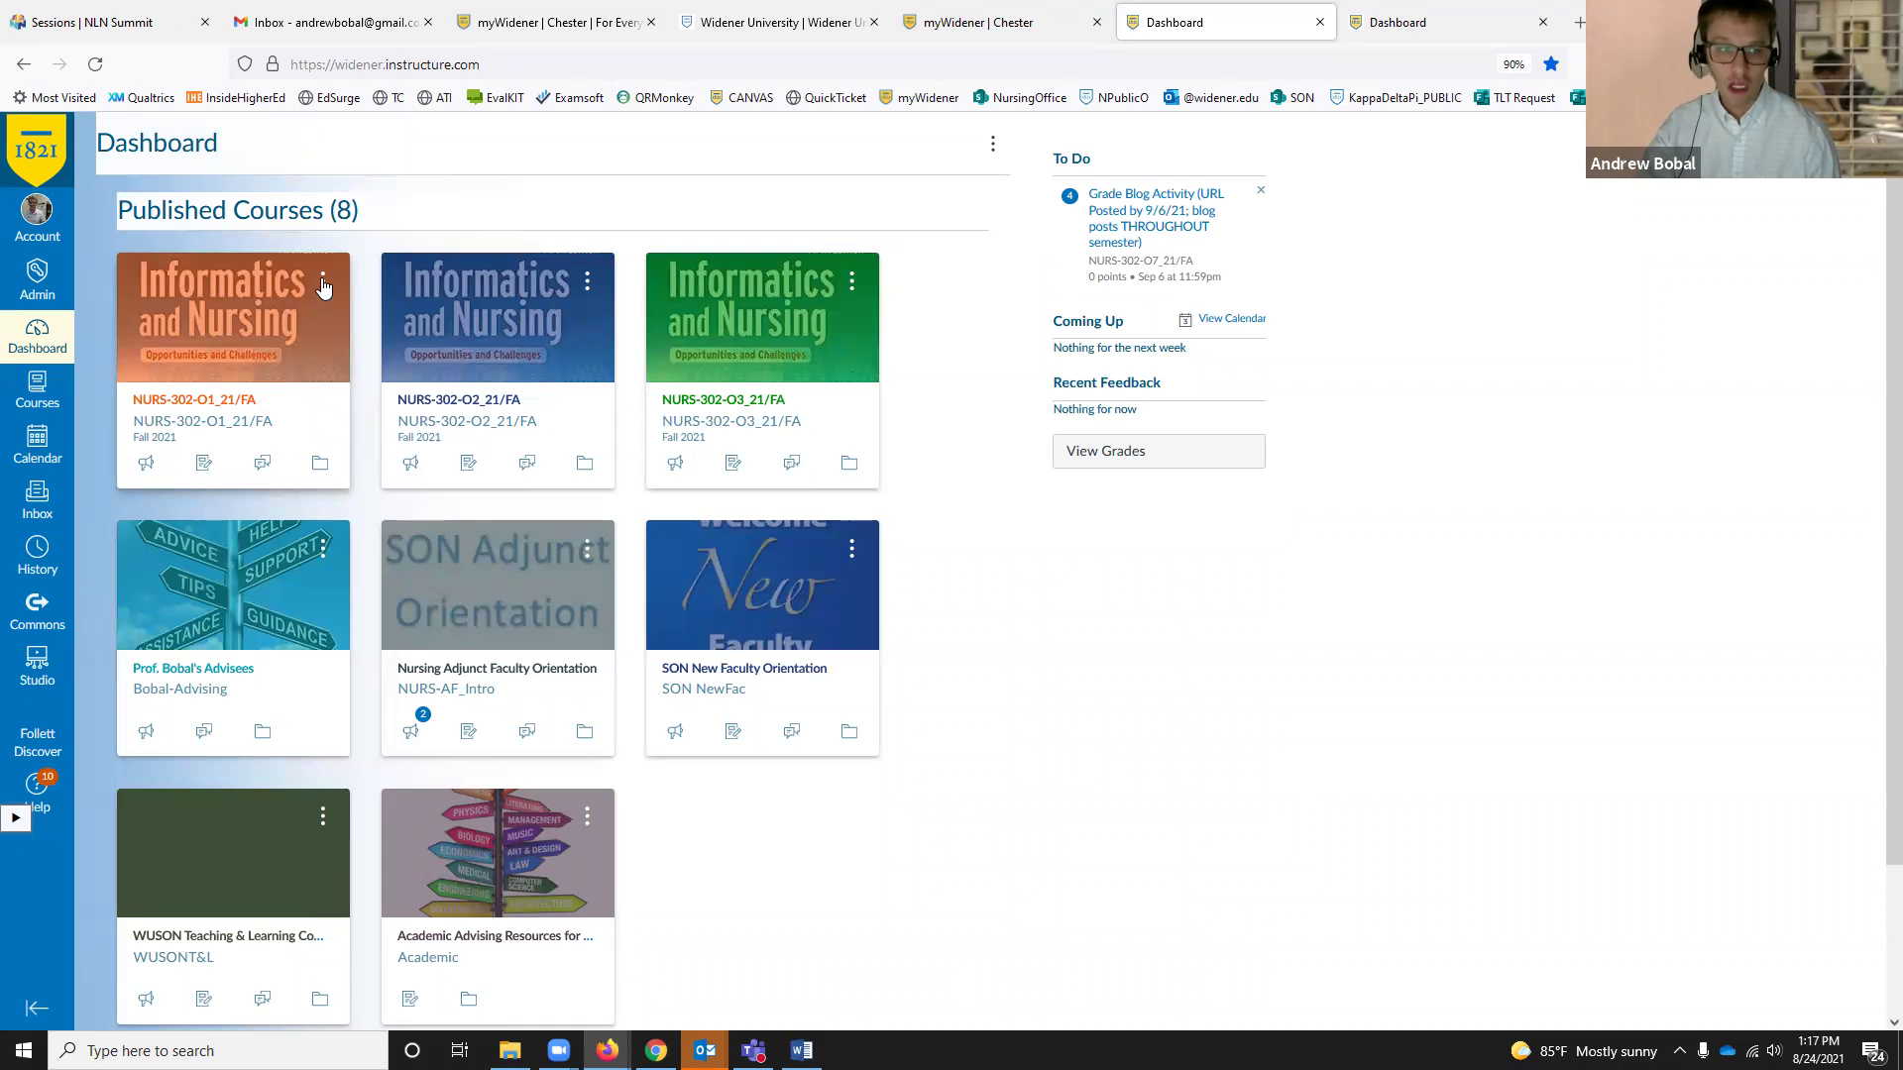
Step: Open the three-dot Color/Move nickname menu on the first NURS-302-O1_21/FA course card
left_click(322, 284)
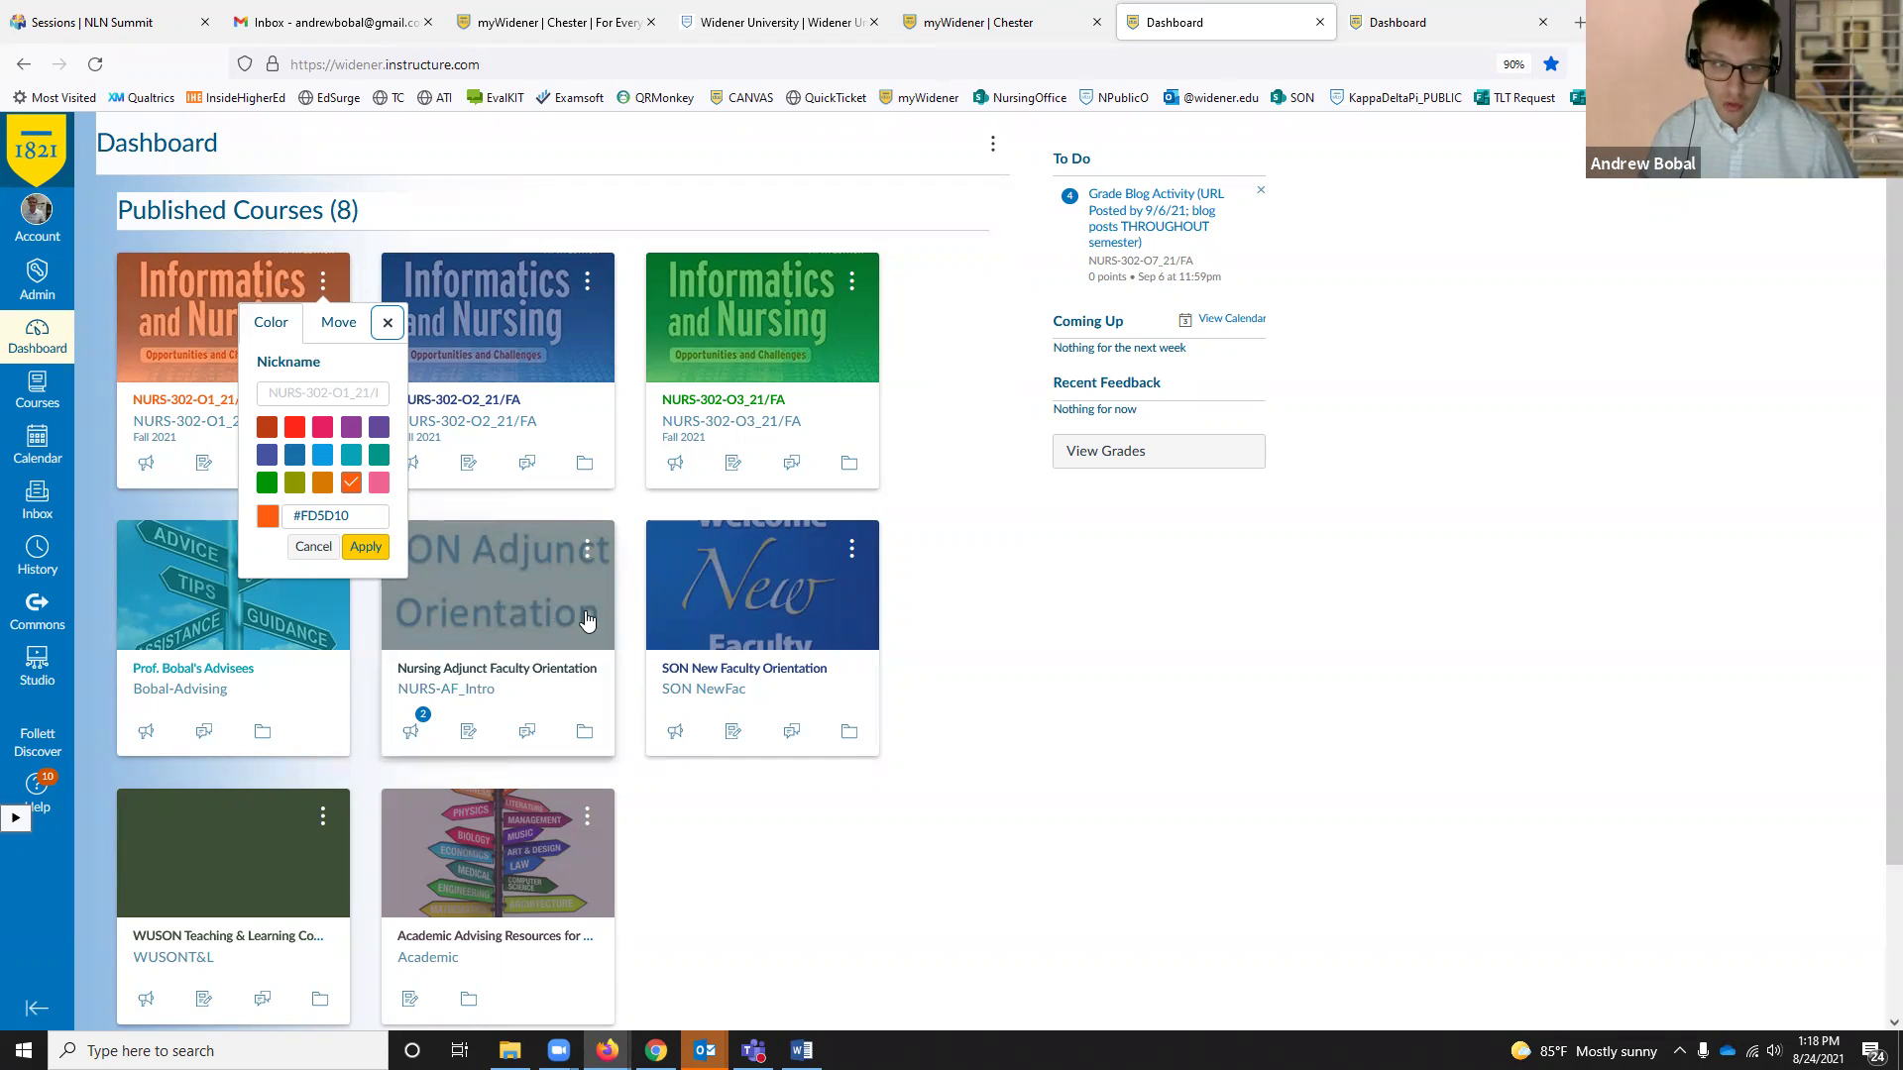
Step: Close the card options and drag the Informatics and Nursing Adjunct Faculty Orientation cards to rearrange them
left_click(508, 140)
left_click_drag(319, 416, 190, 299)
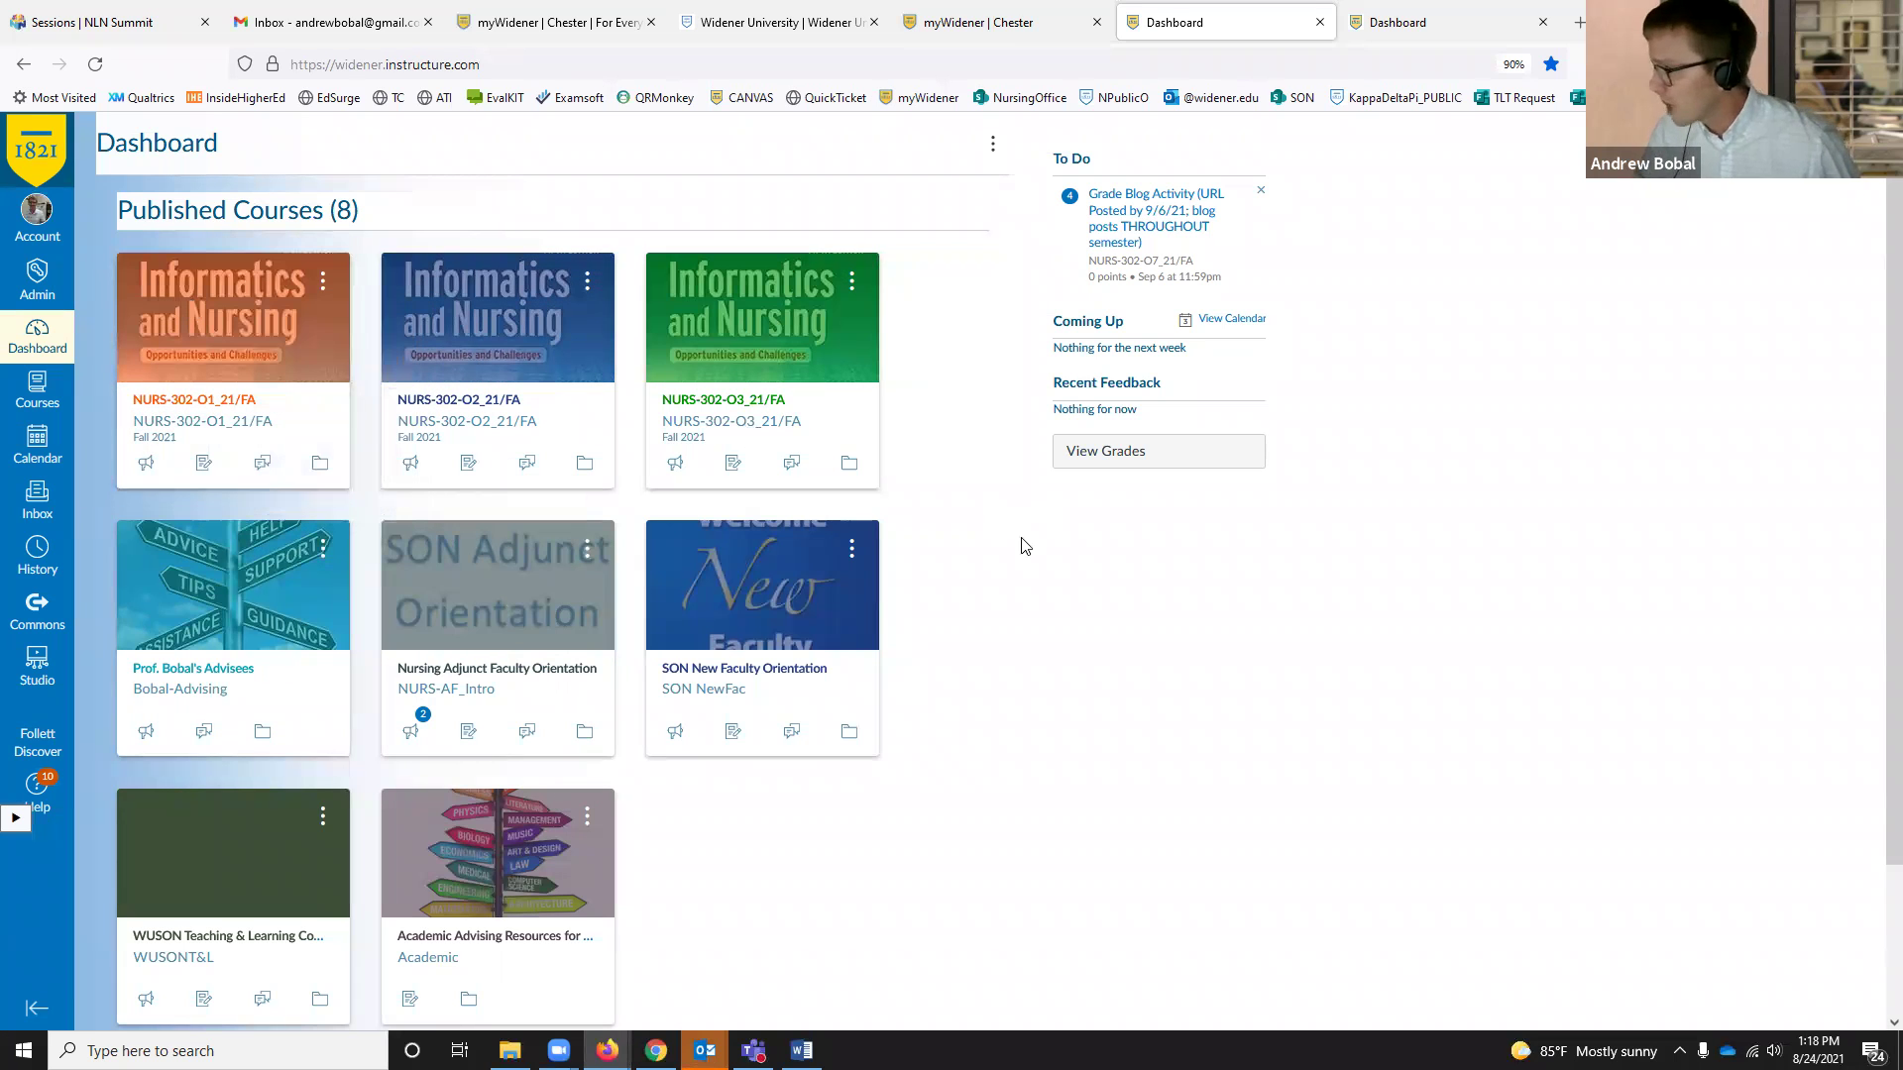
mouse_move(469, 575)
left_mouse_down()
mouse_move(820, 285)
mouse_move(468, 555)
mouse_move(469, 576)
left_mouse_up()
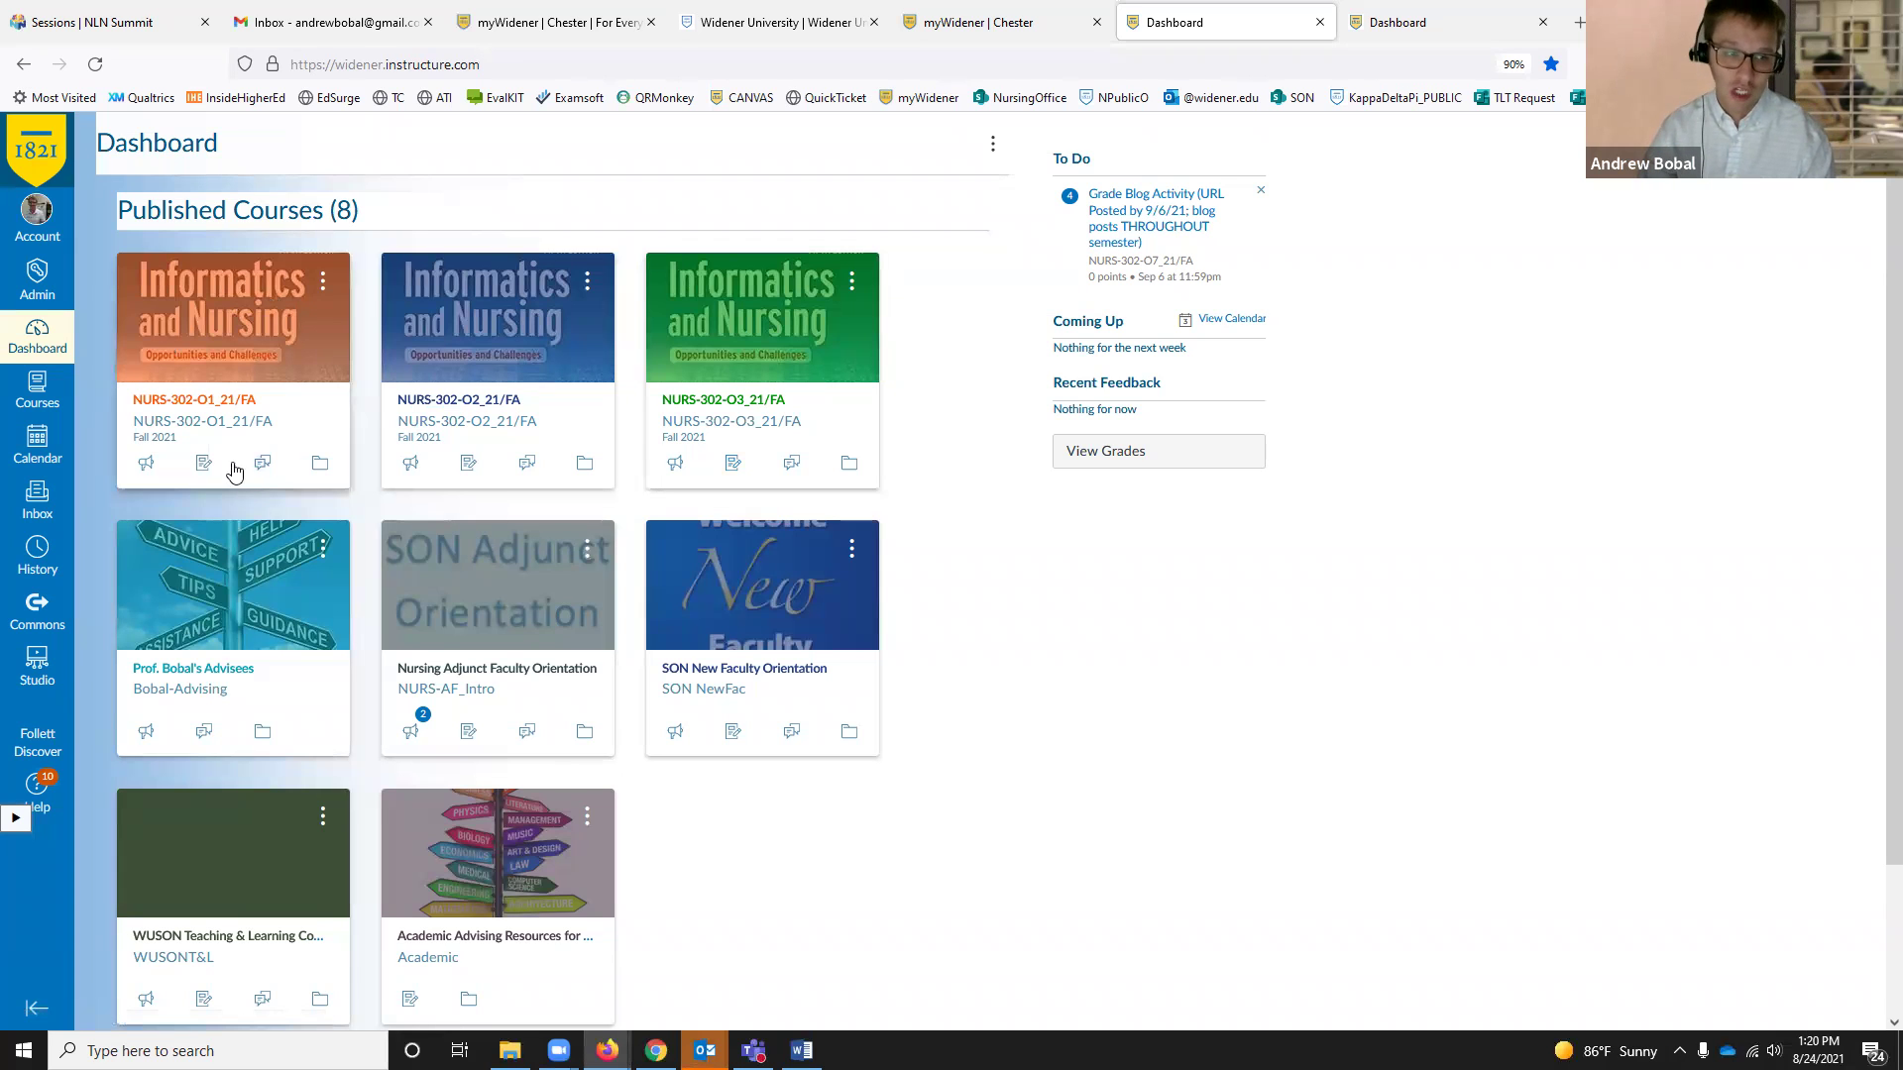
Step: Open the NURS-302-O1_21/FA course and go to its Settings page
left_click(255, 336)
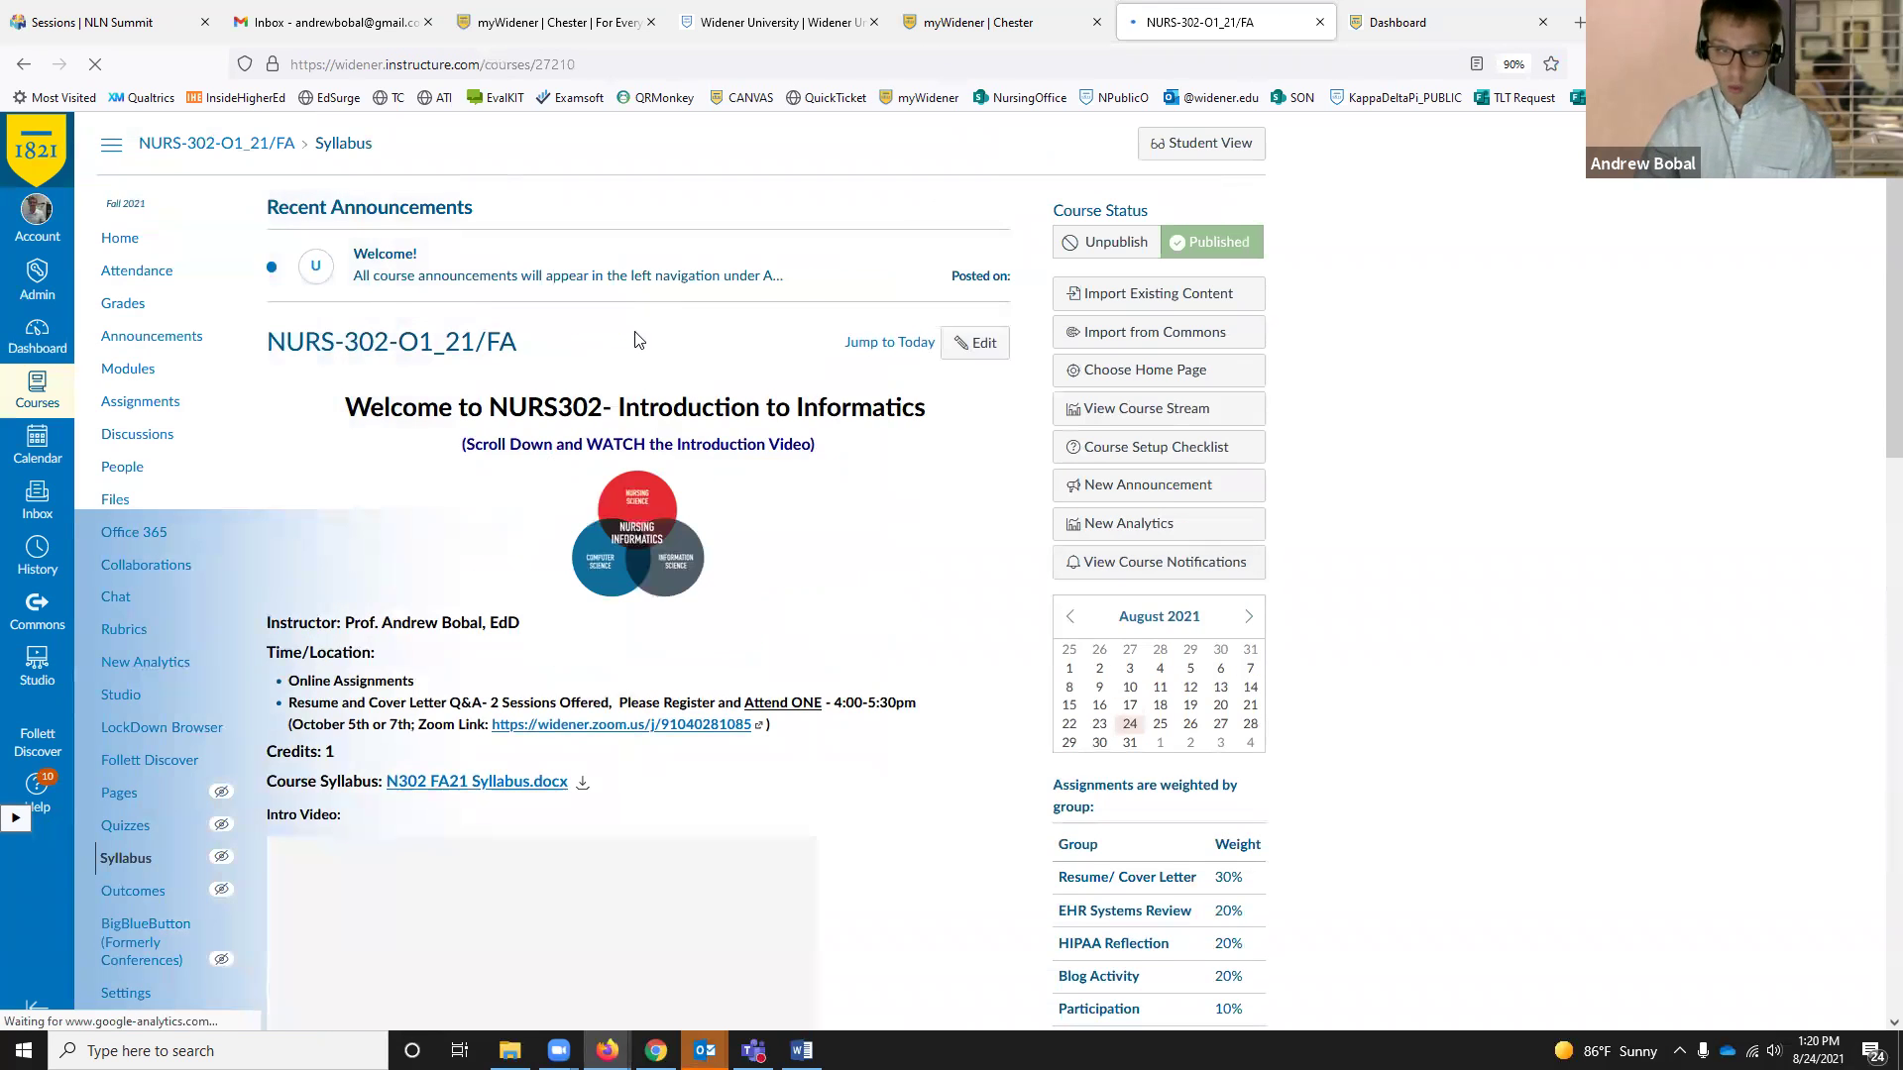
scroll(646, 324, "down", 5)
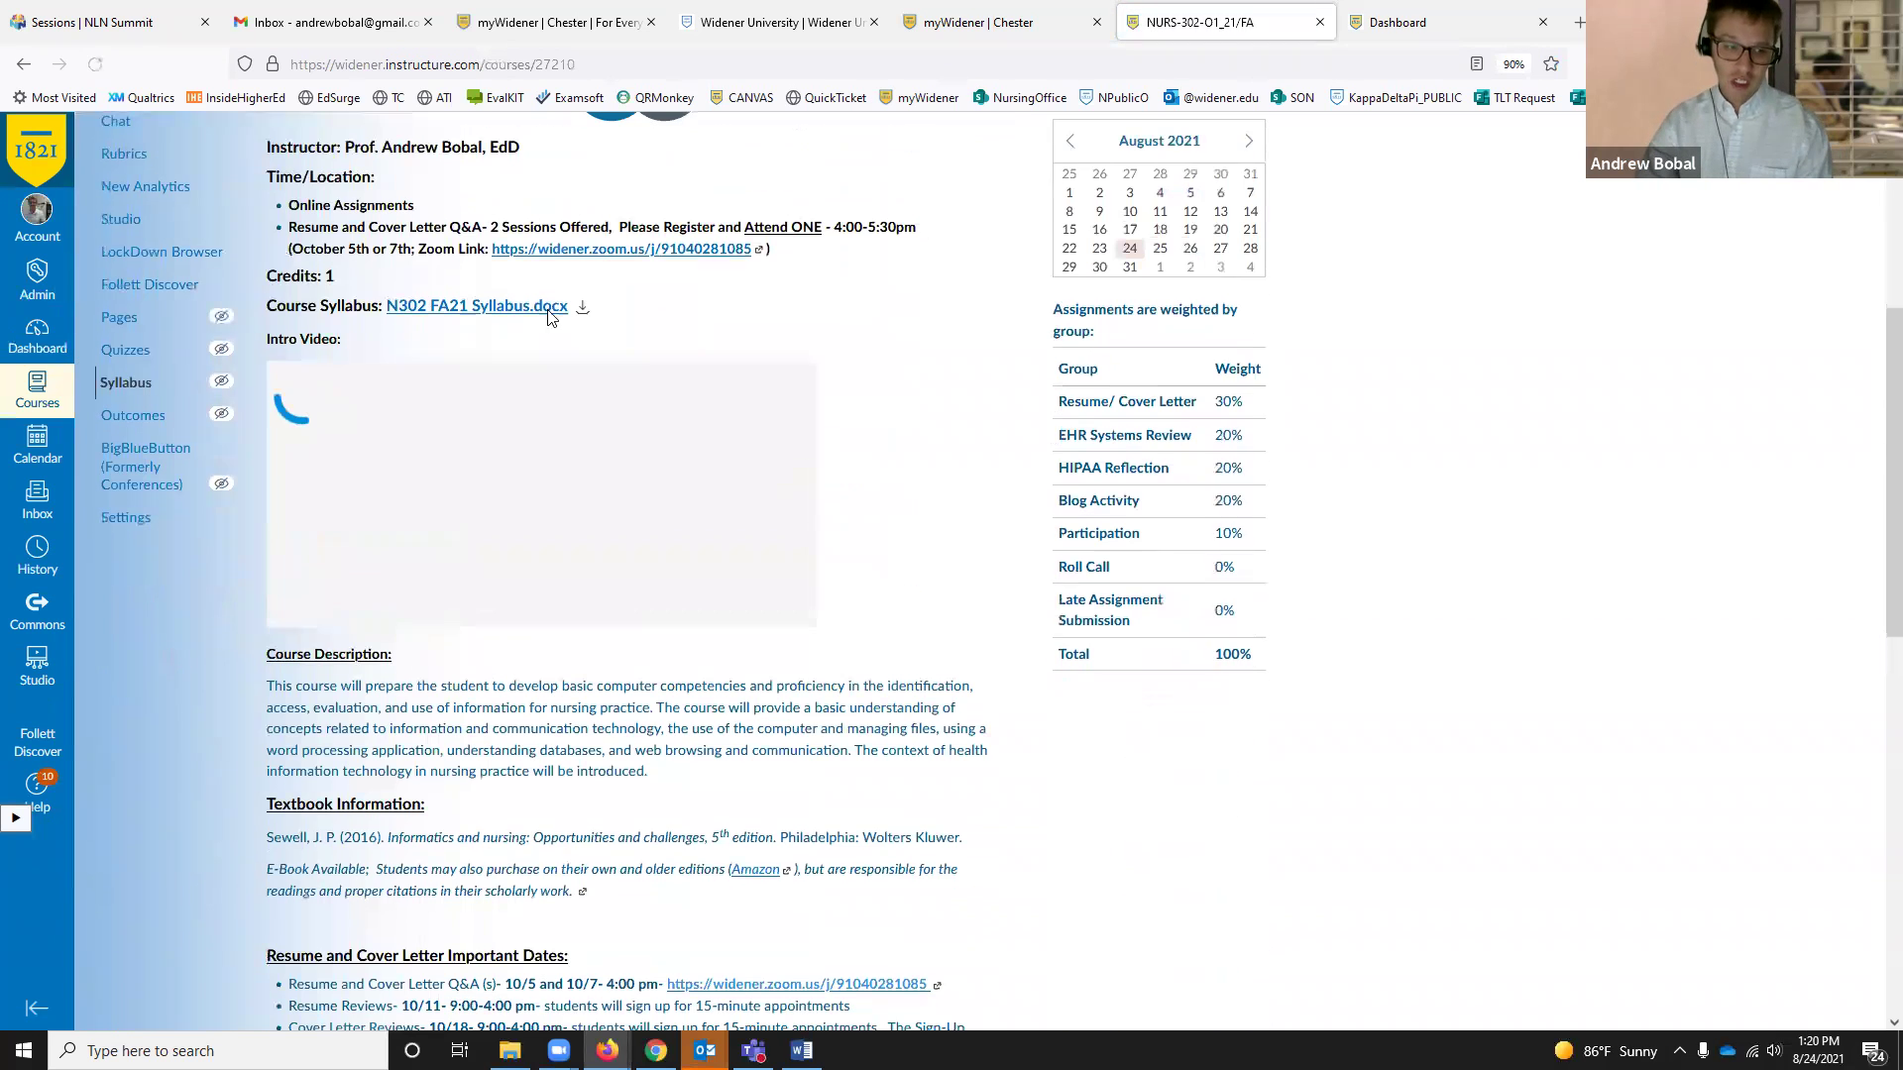
left_click(123, 520)
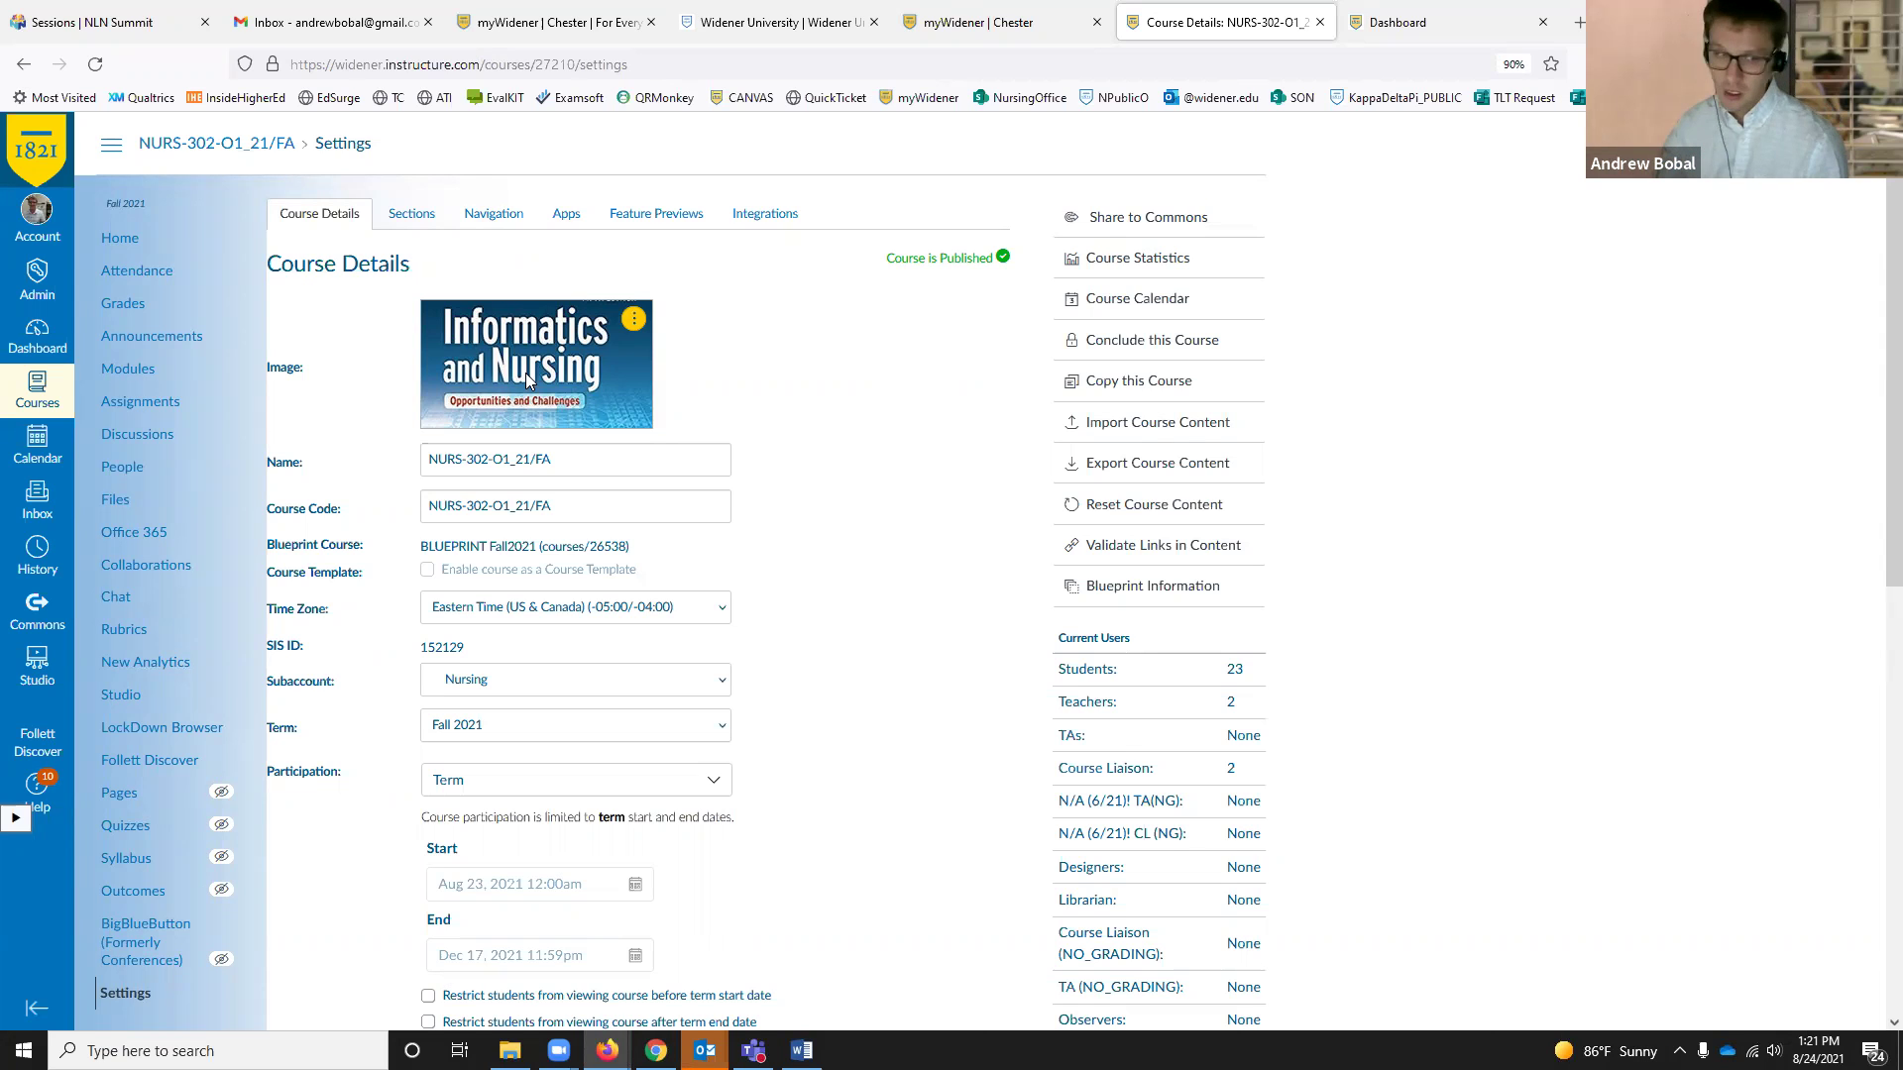
Step: Go back from the NURS-302-O1_21/FA Course Details to the Dashboard
left_click(13, 147)
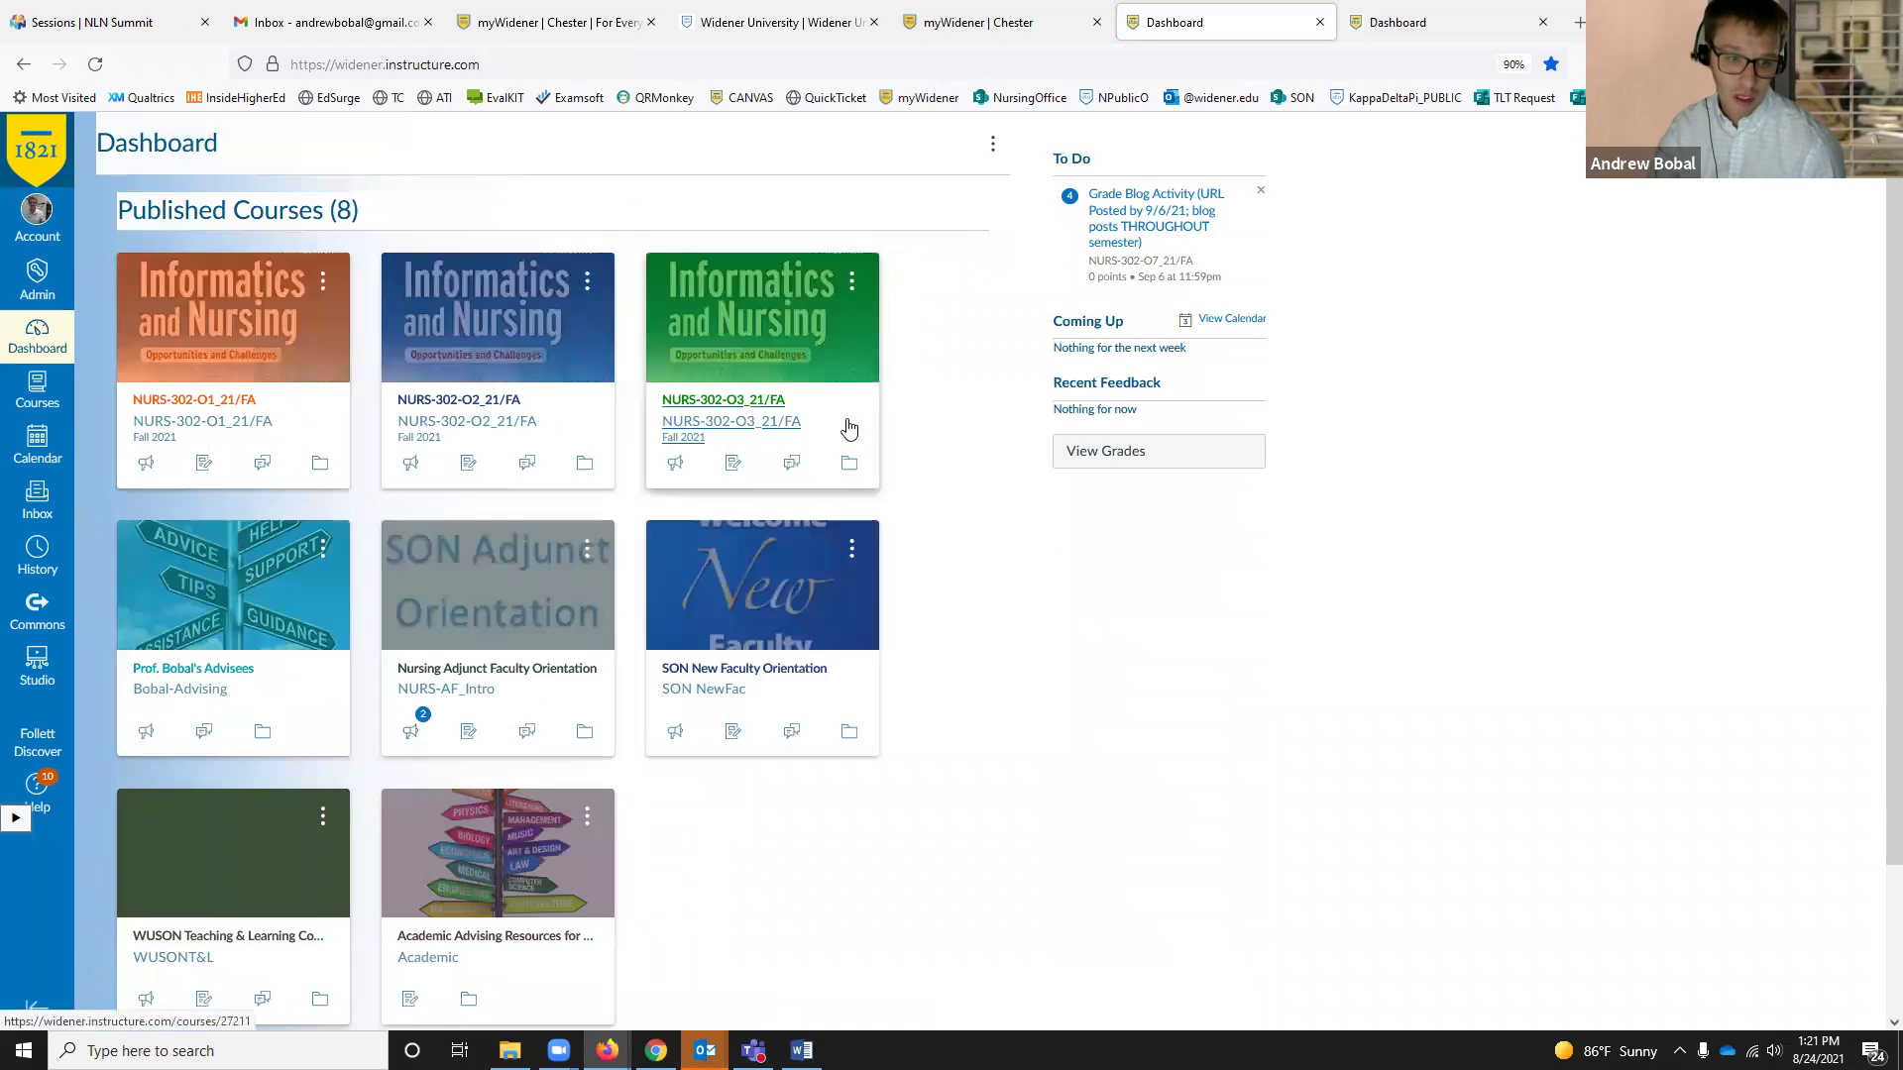
Step: Scroll through the eight published course cards and open the NURS-302-O1_21/FA card
scroll(820, 444, "down", 2)
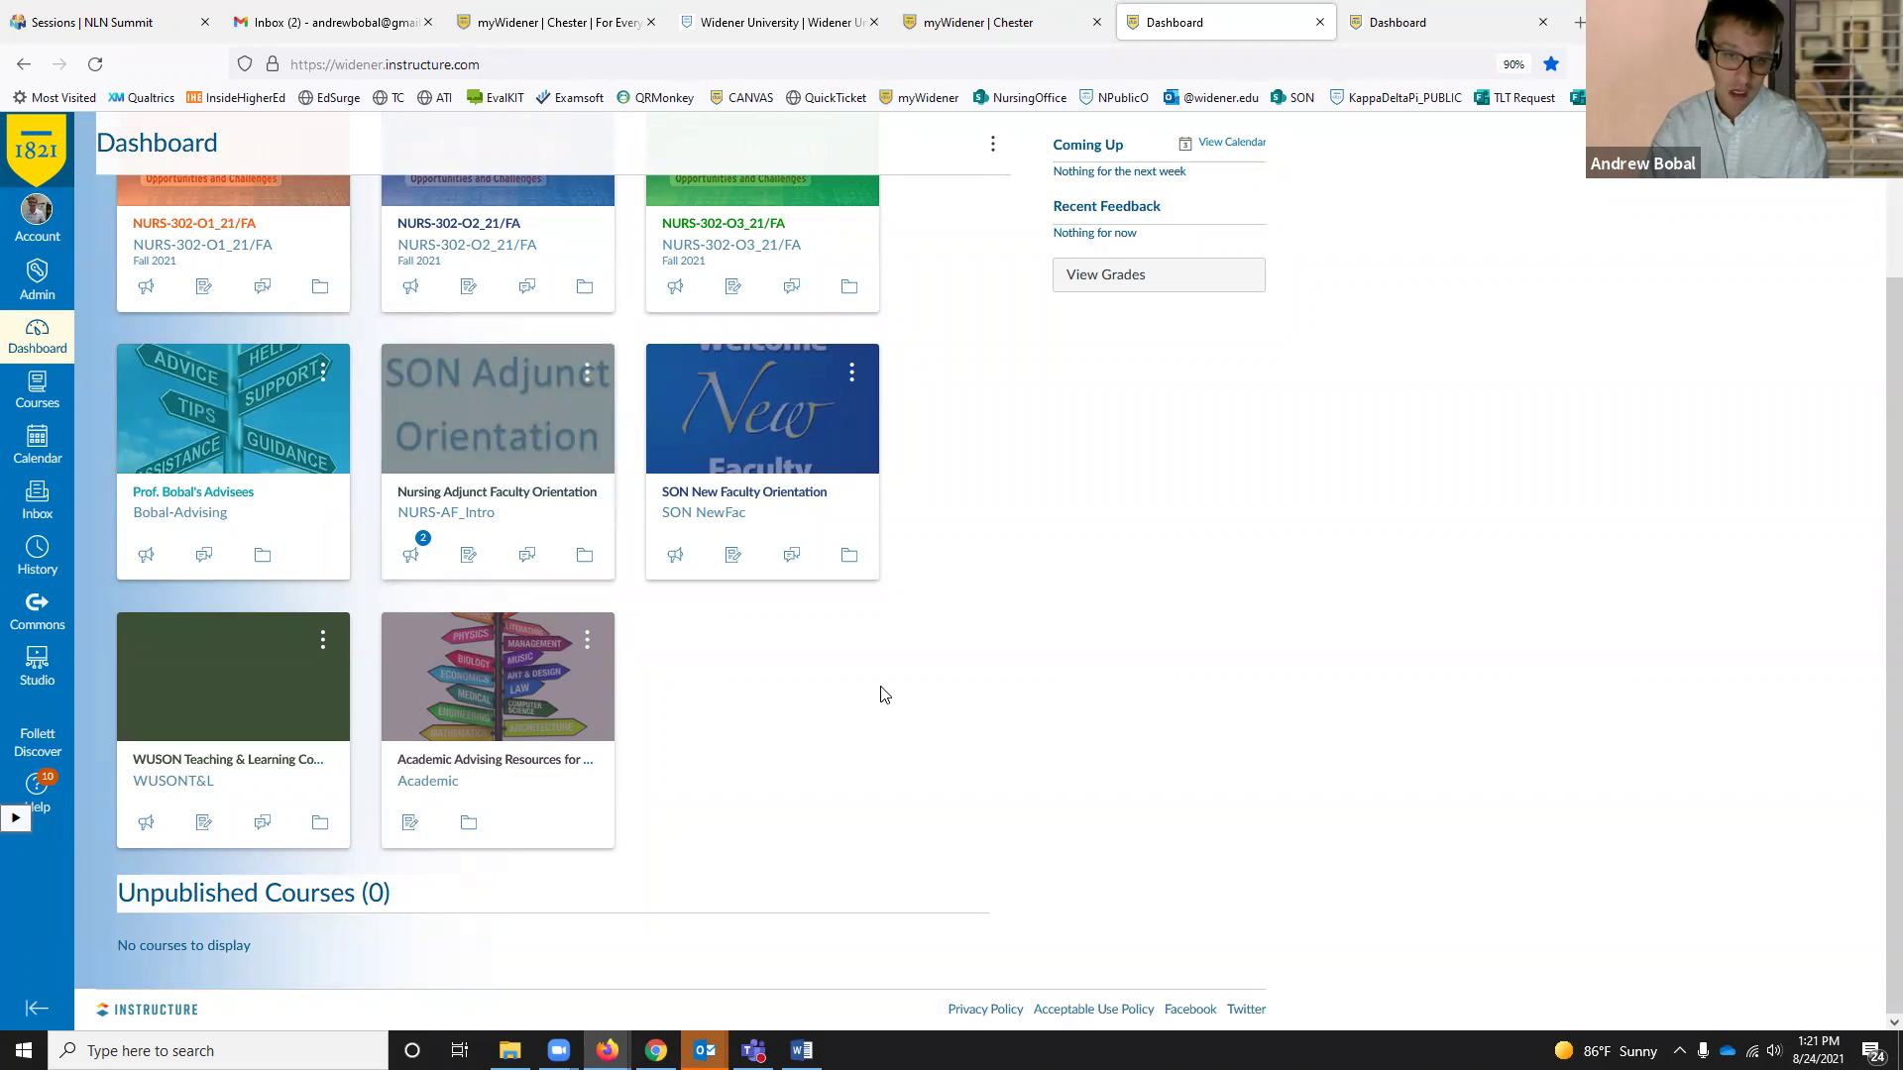
scroll(885, 695, "up", 3)
scroll(886, 695, "down", 3)
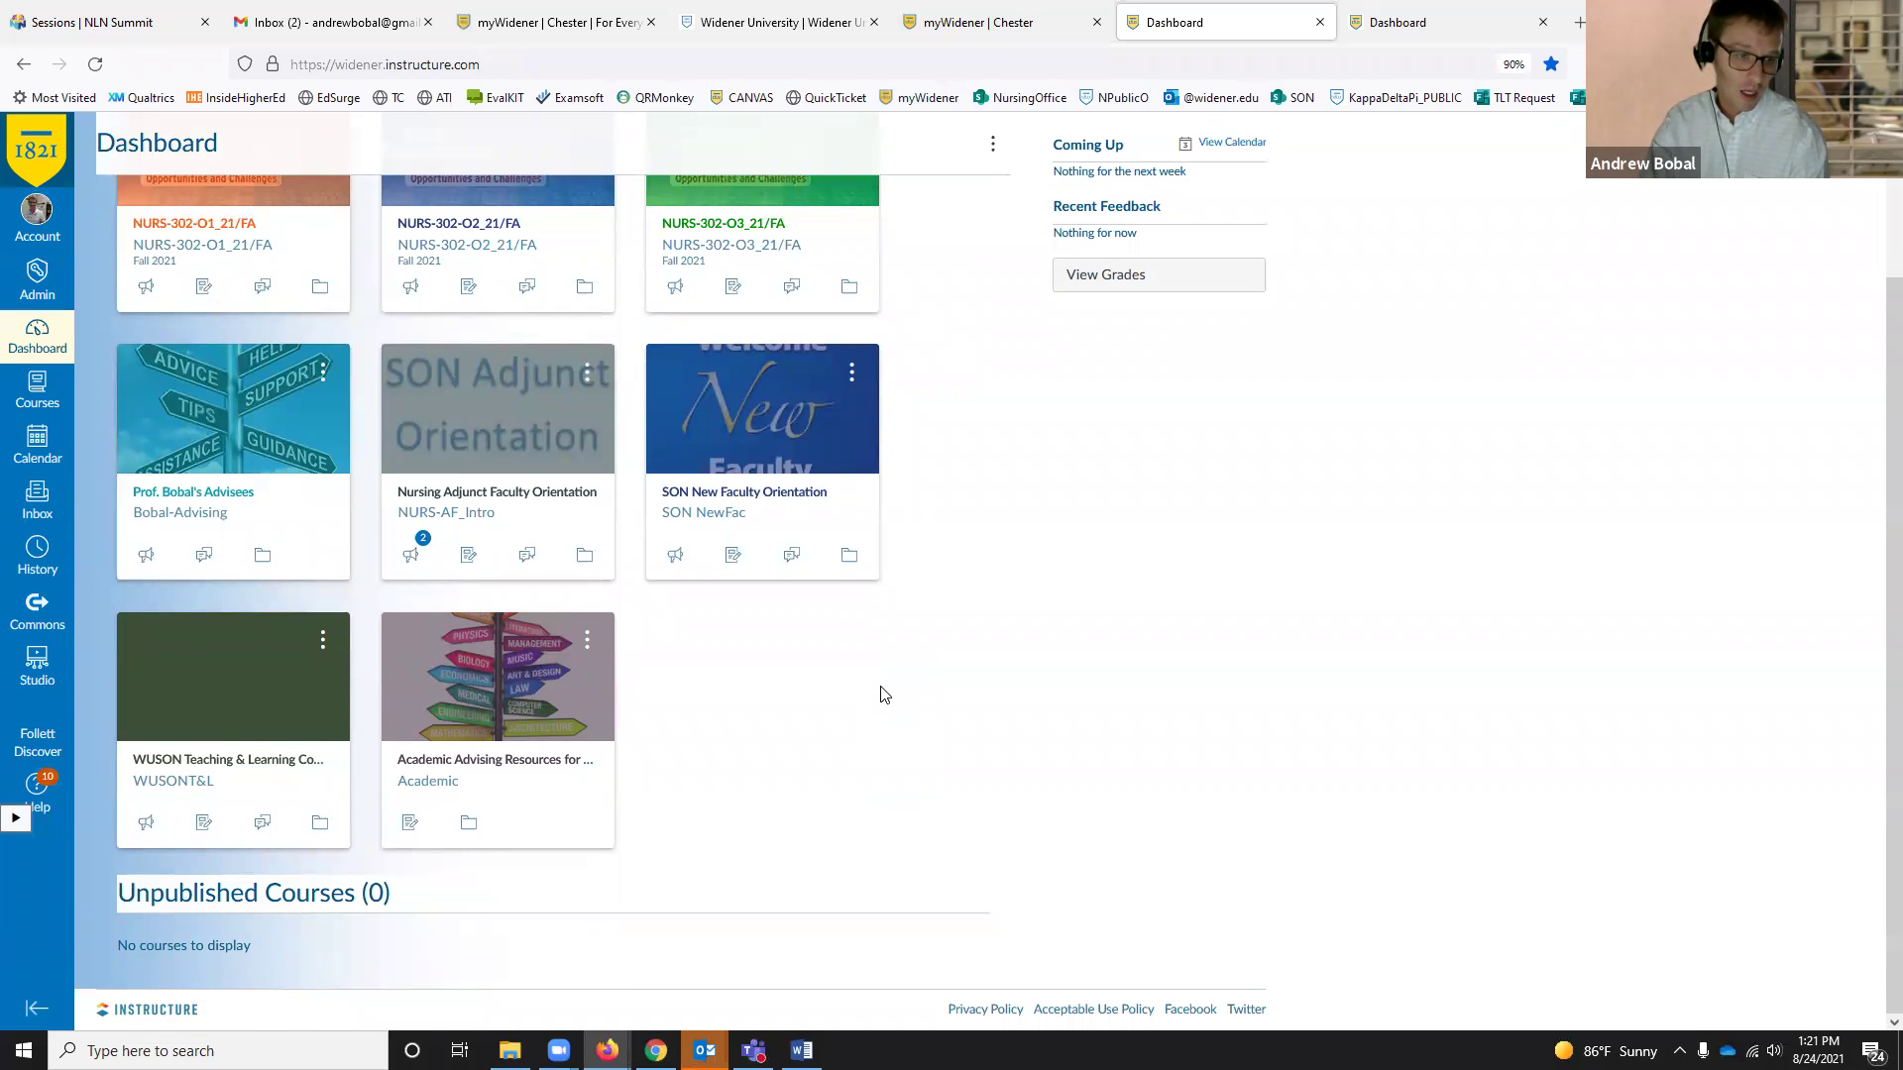
scroll(885, 695, "up", 3)
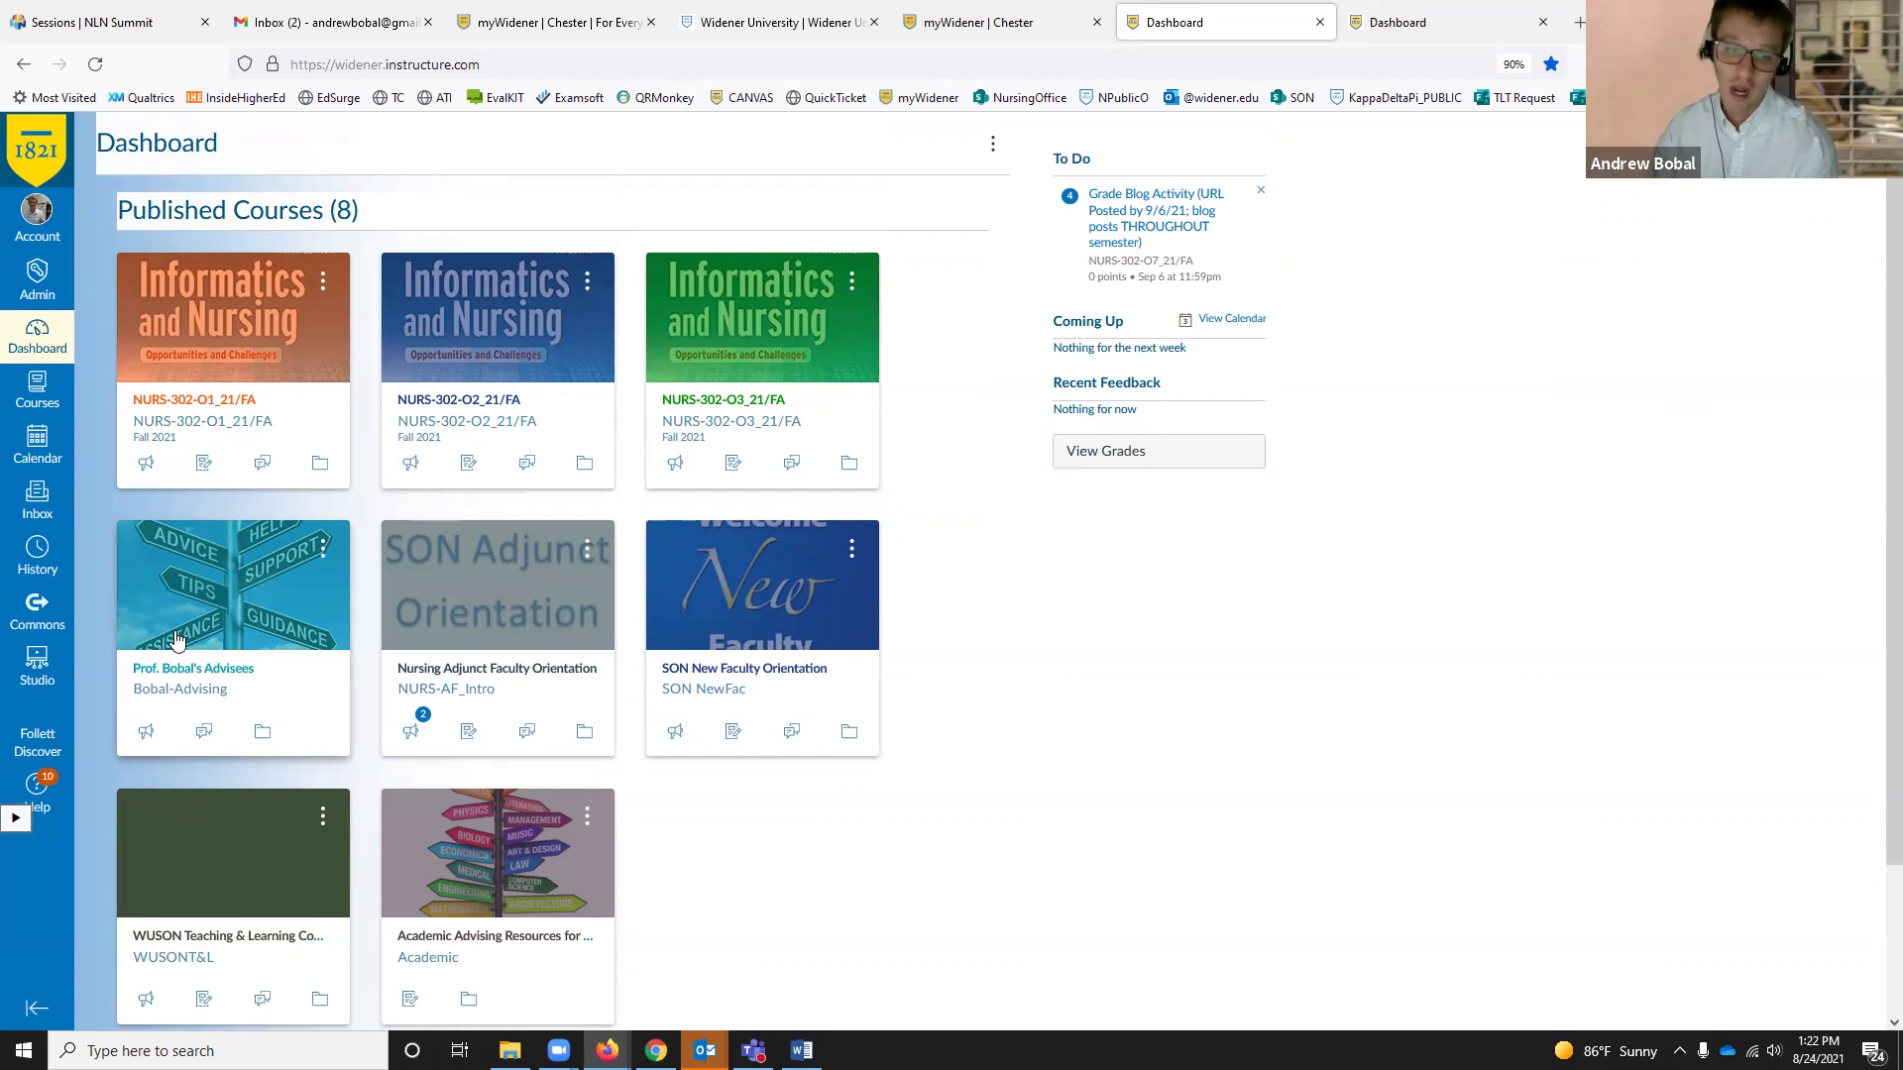
scroll(396, 464, "down", 3)
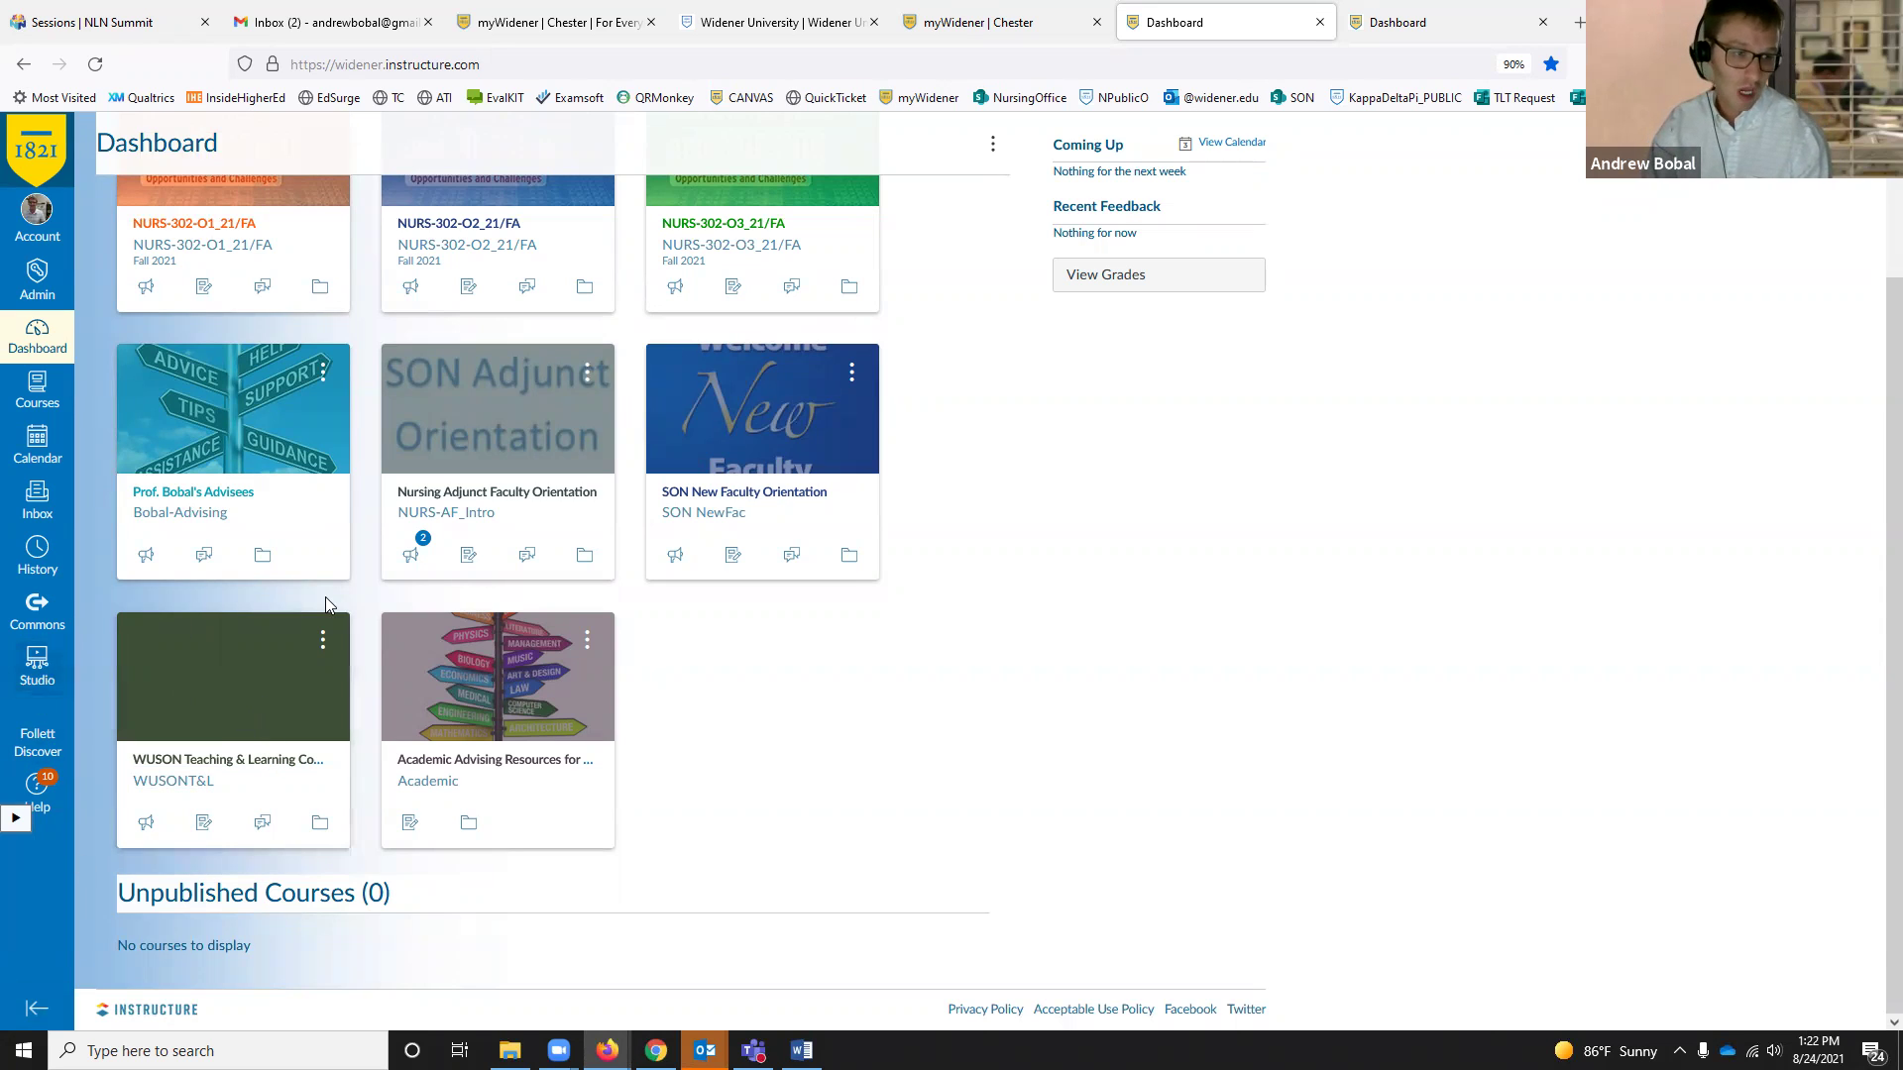
scroll(149, 545, "up", 2)
left_click(234, 416)
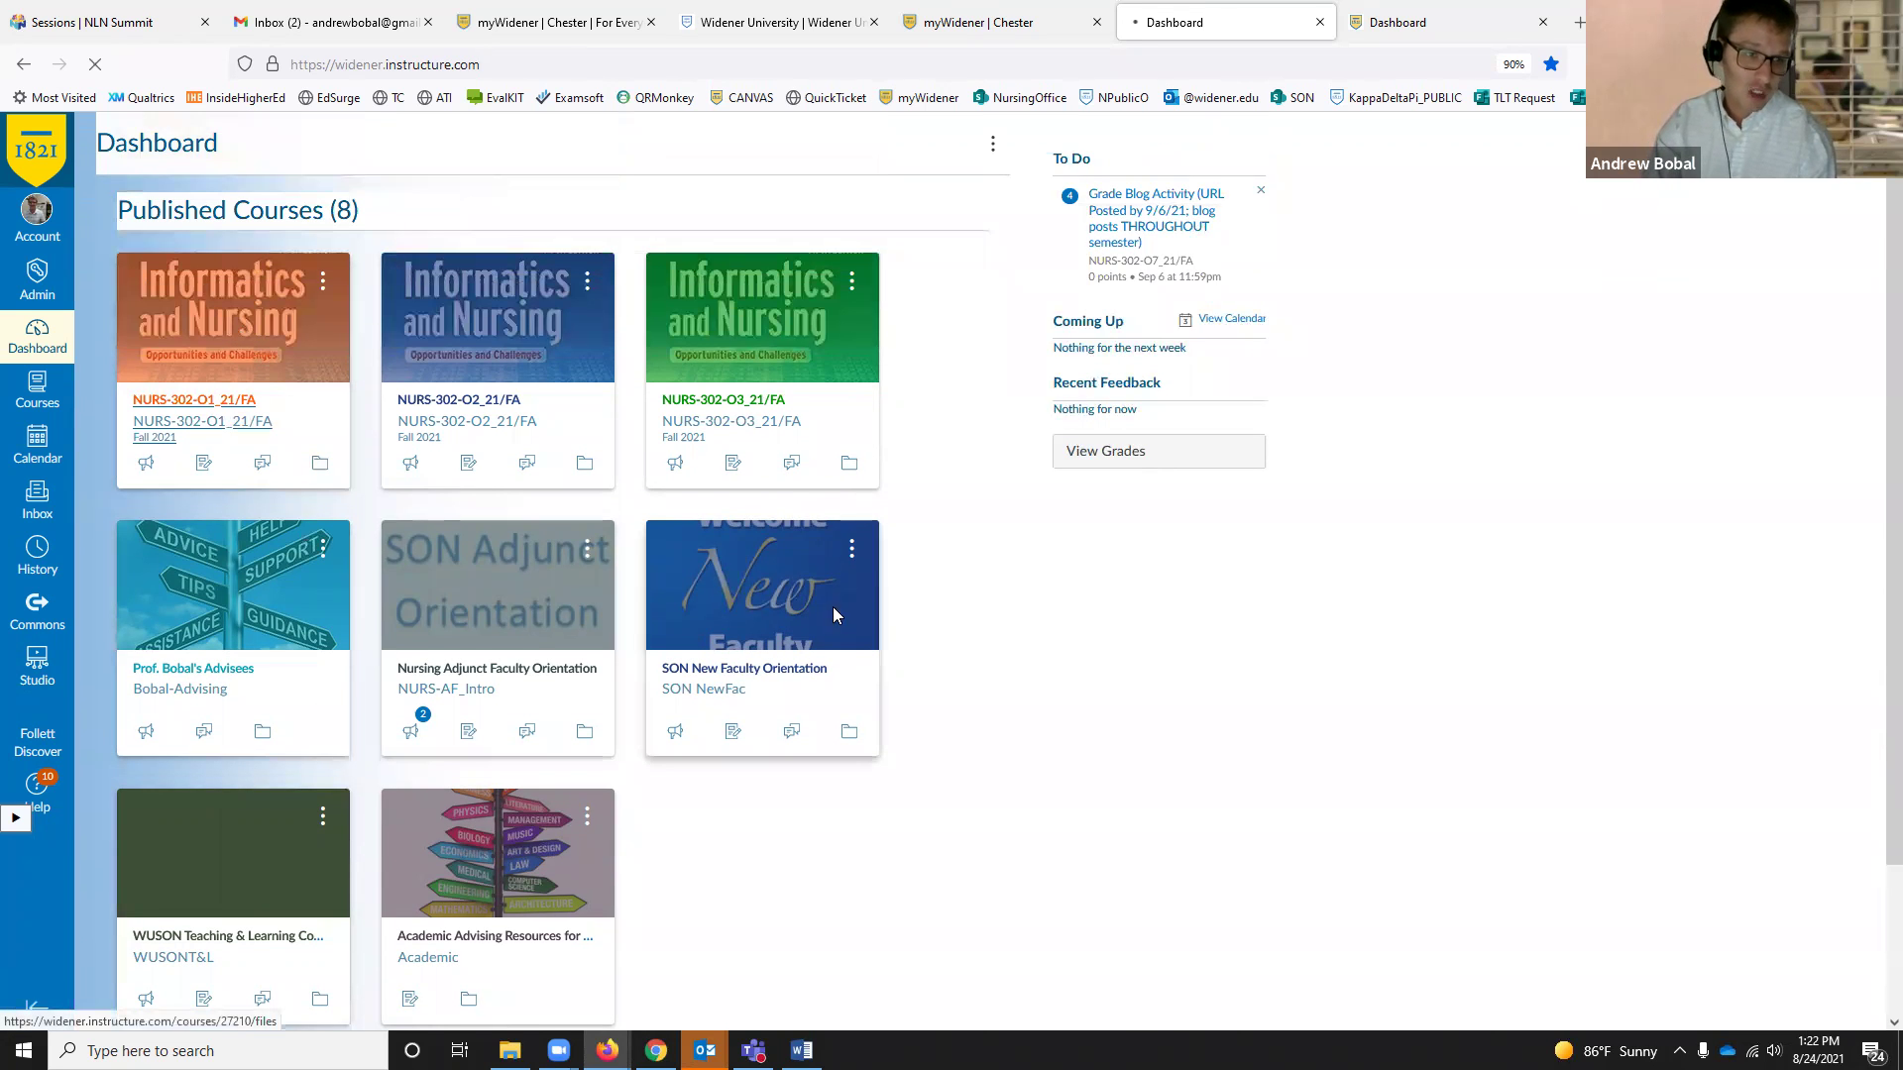
Step: From the syllabus page, open the Settings page for course NURS-302-O1_21/FA
scroll(573, 522, "down", 3)
scroll(573, 522, "down", 3)
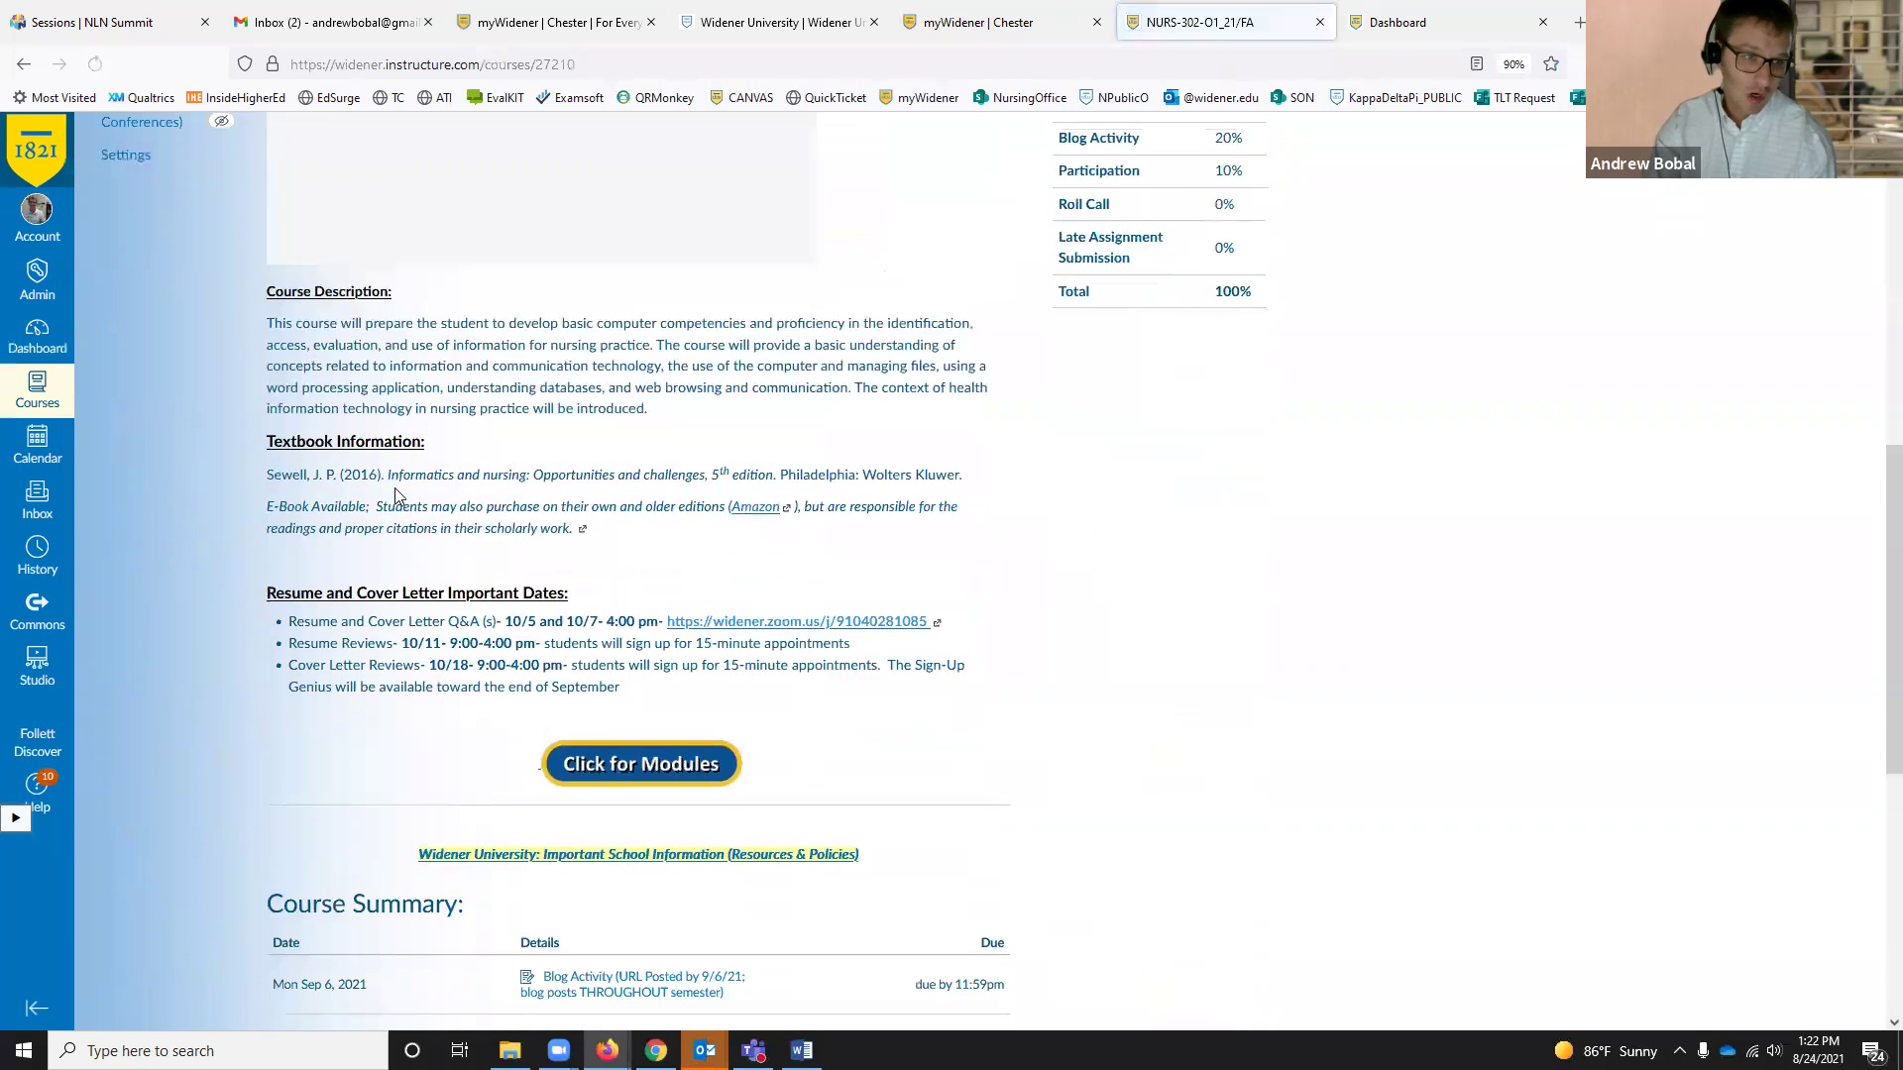
scroll(446, 515, "up", 3)
left_click(130, 519)
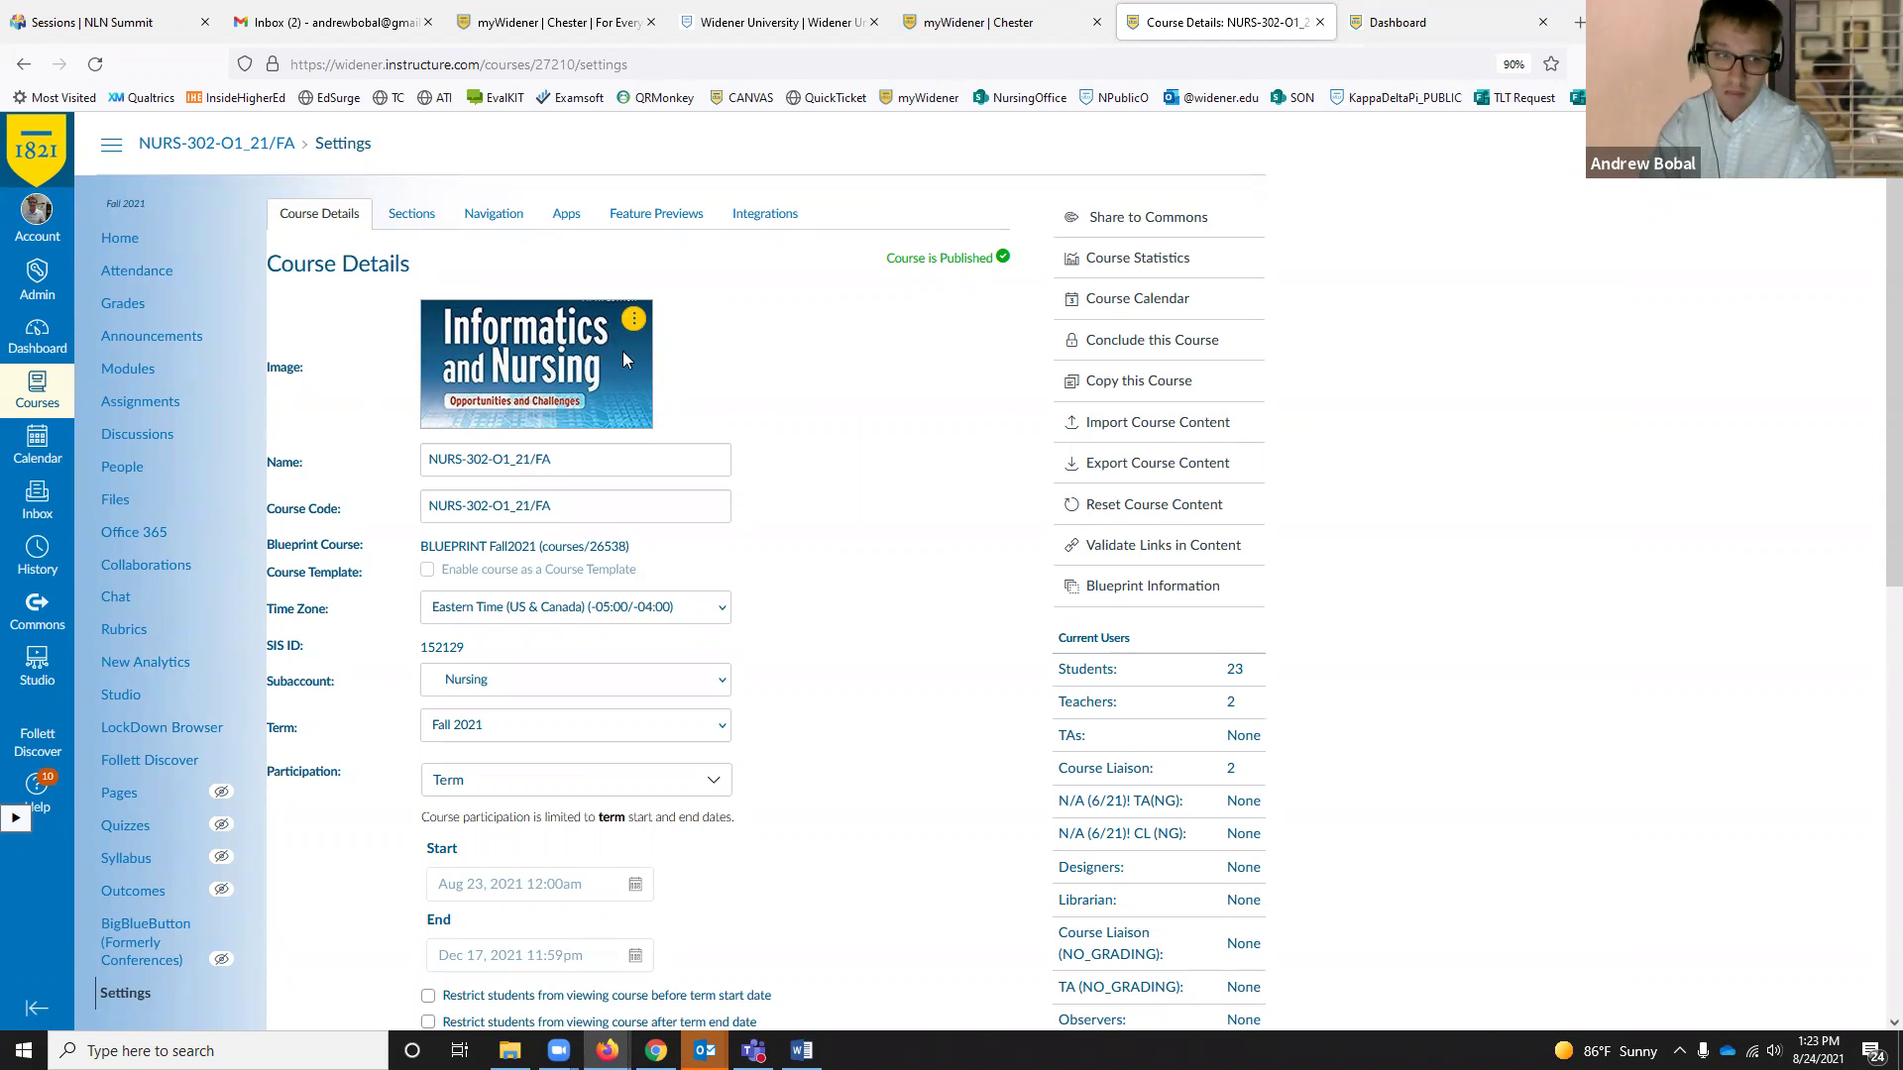
scroll(898, 319, "down", 3)
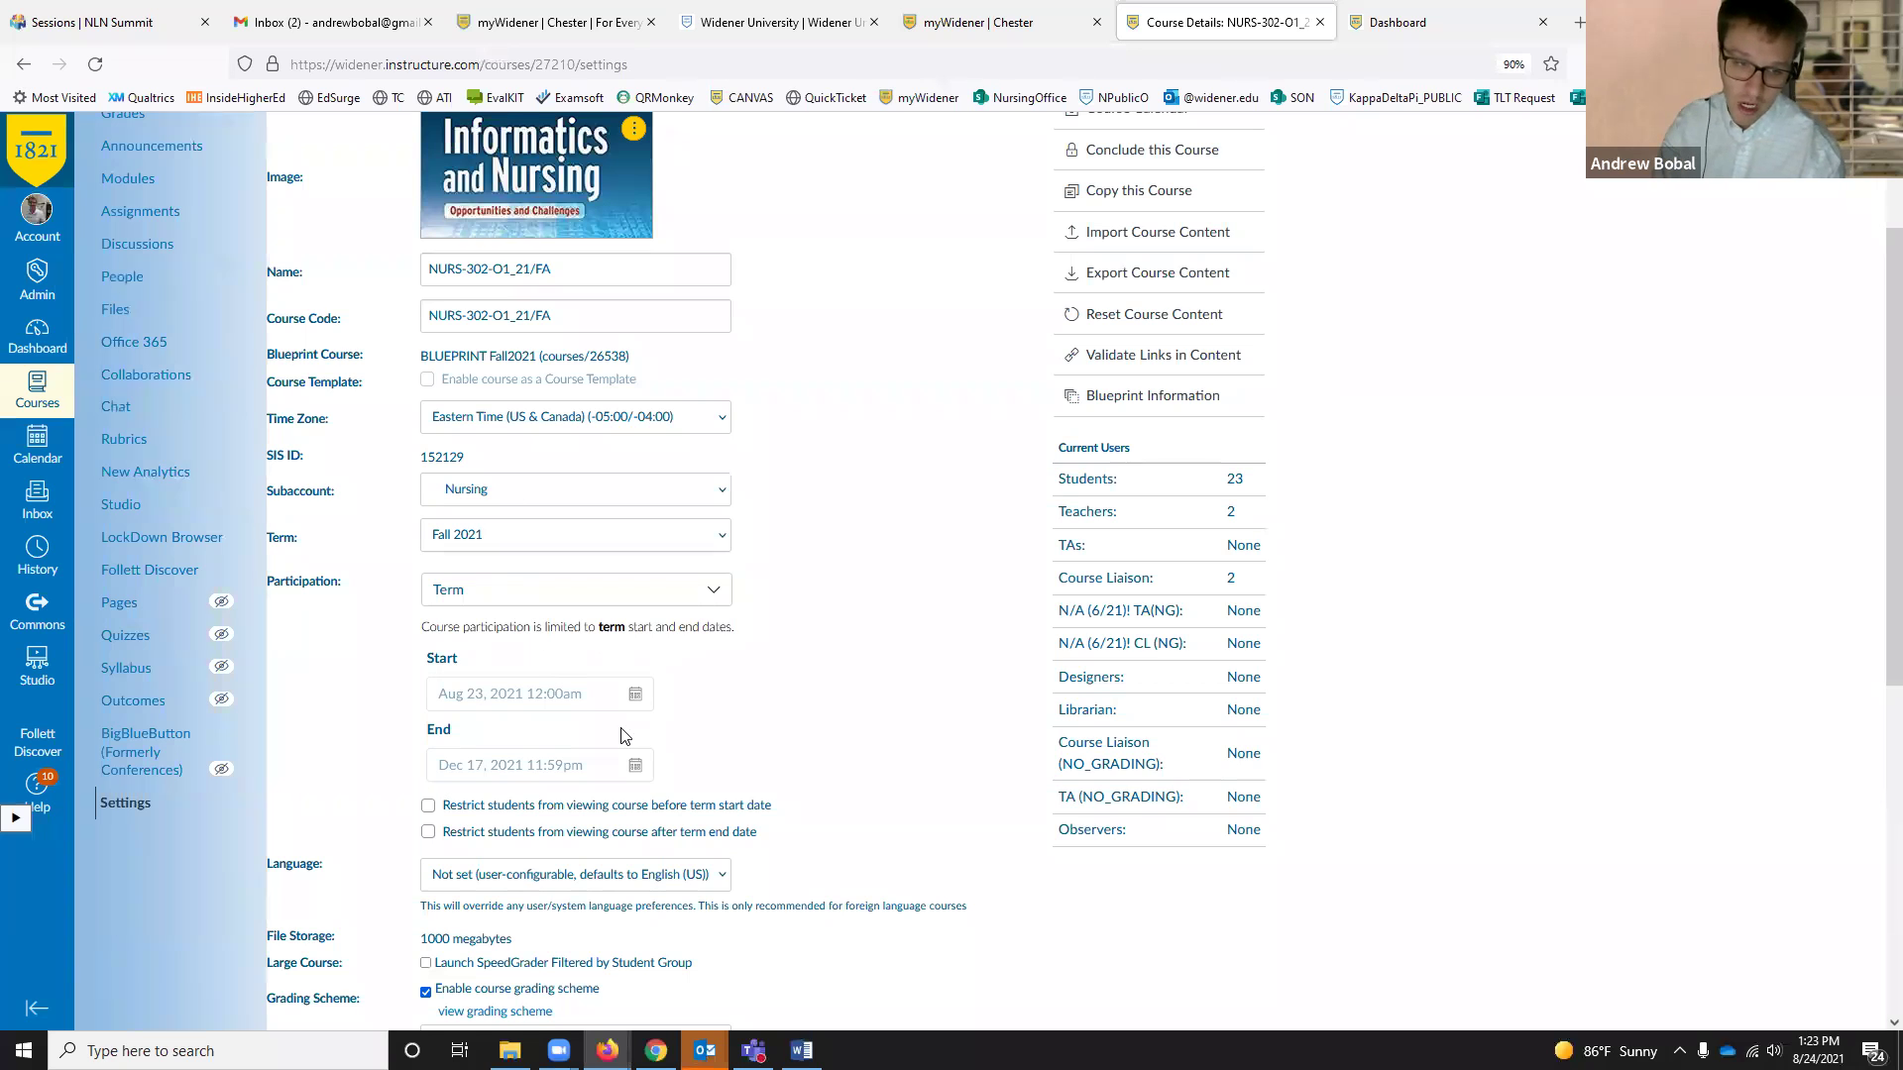
scroll(634, 442, "down", 2)
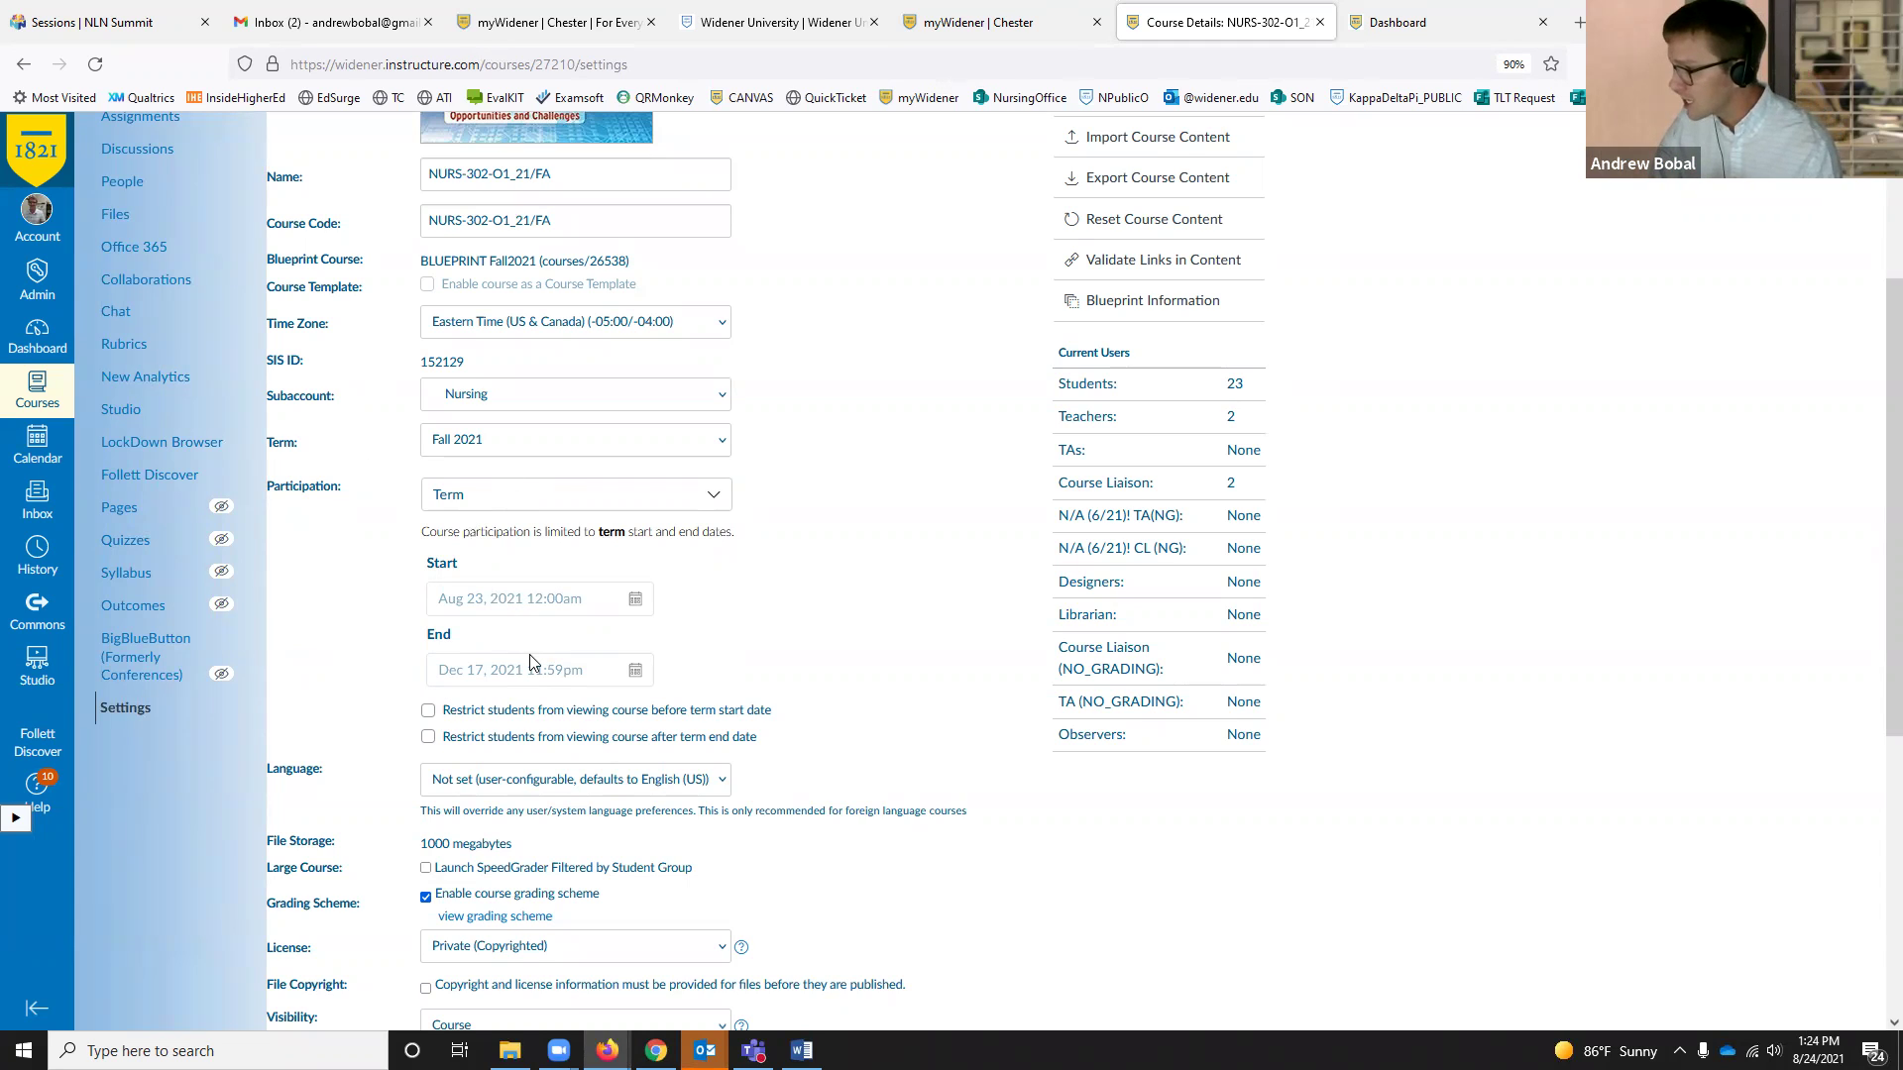
Step: Limit participation to Course dates (Aug 23 to Dec 10, 2021) and view the grading scheme
left_click(535, 496)
left_click(563, 559)
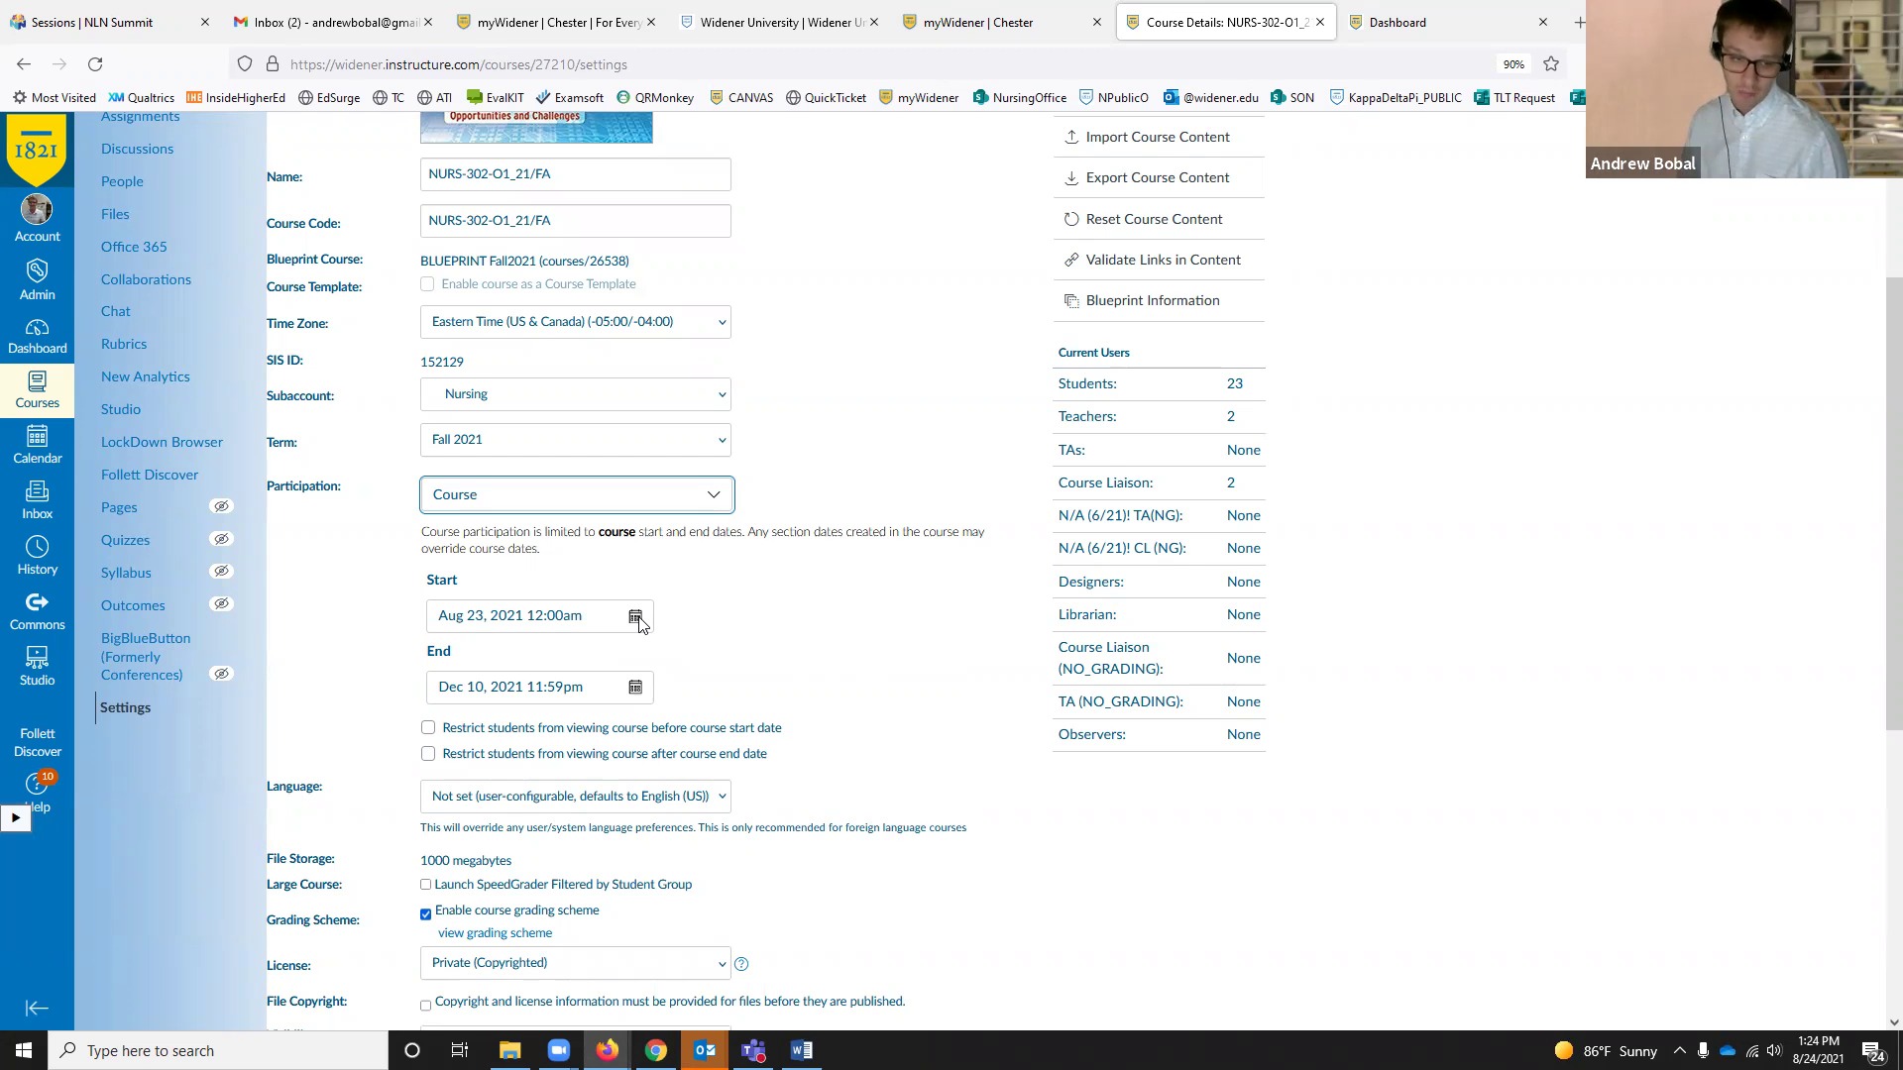
scroll(822, 718, "down", 4)
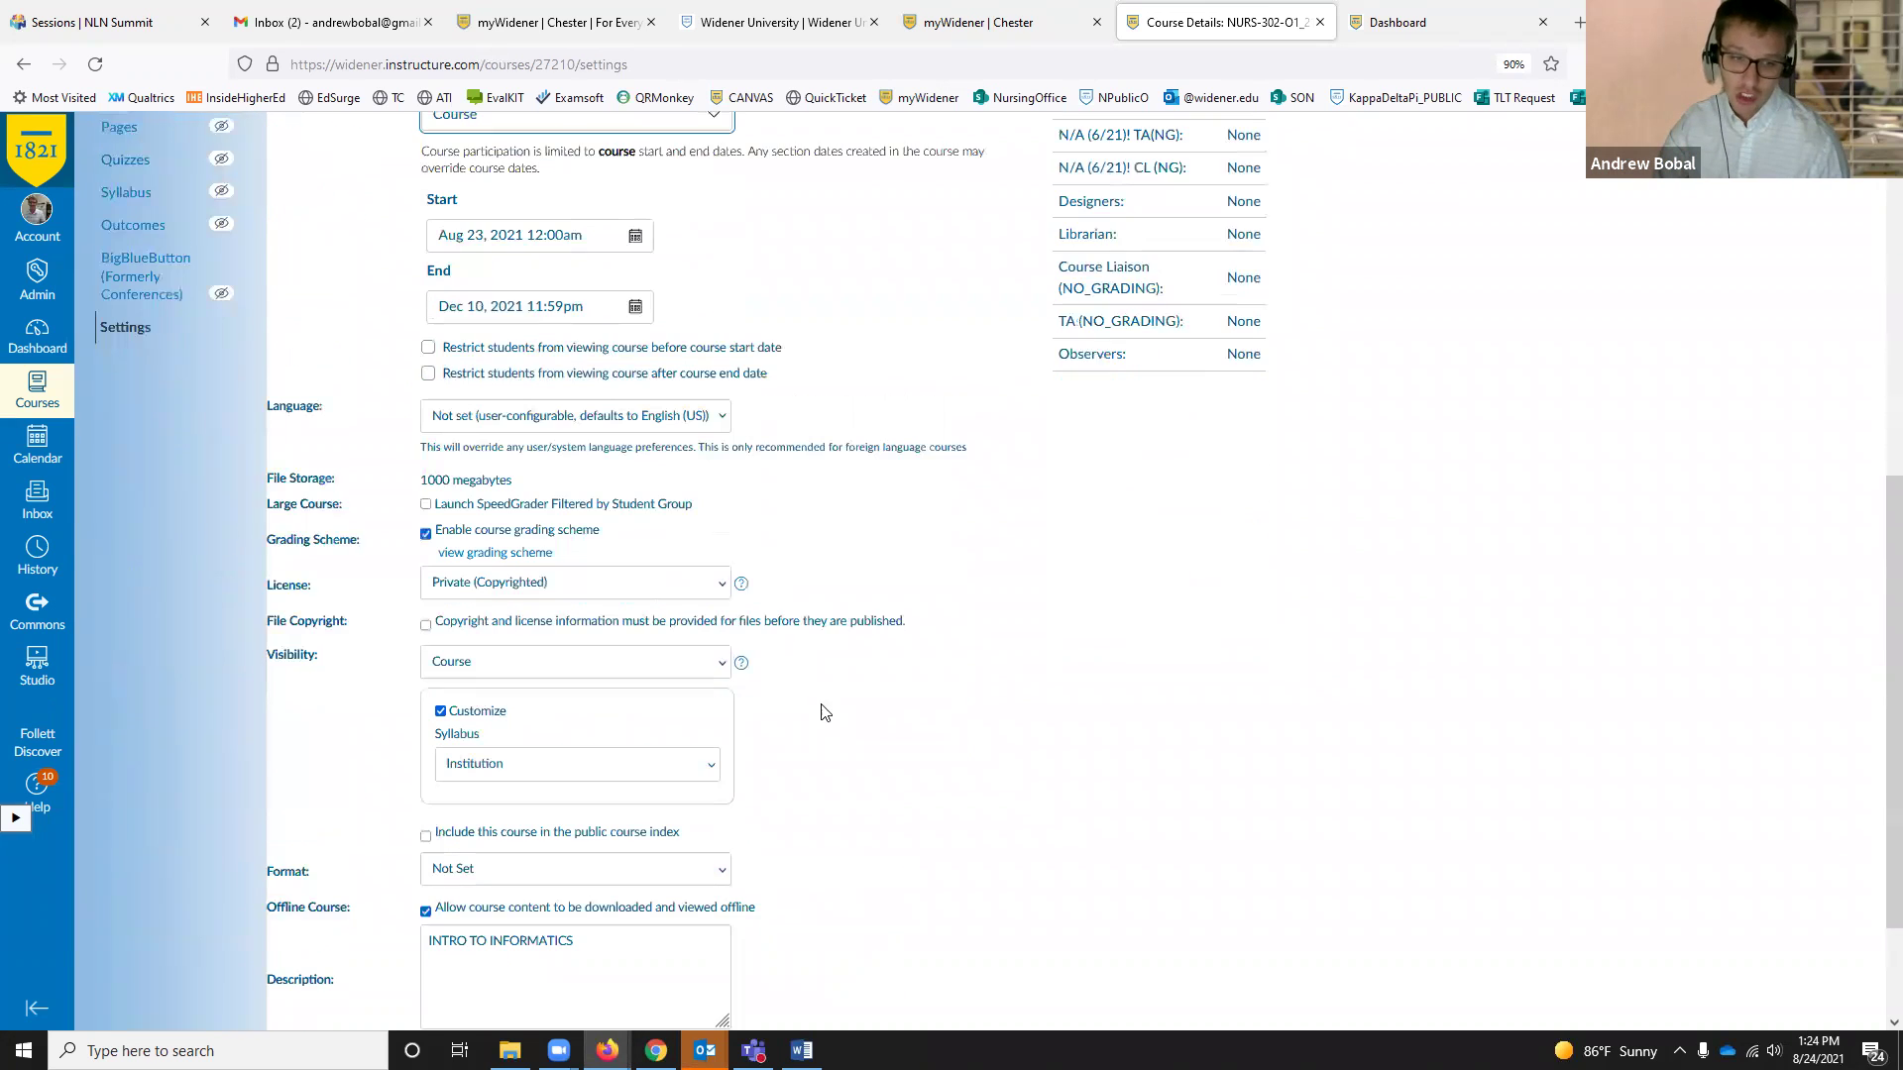
scroll(692, 664, "down", 2)
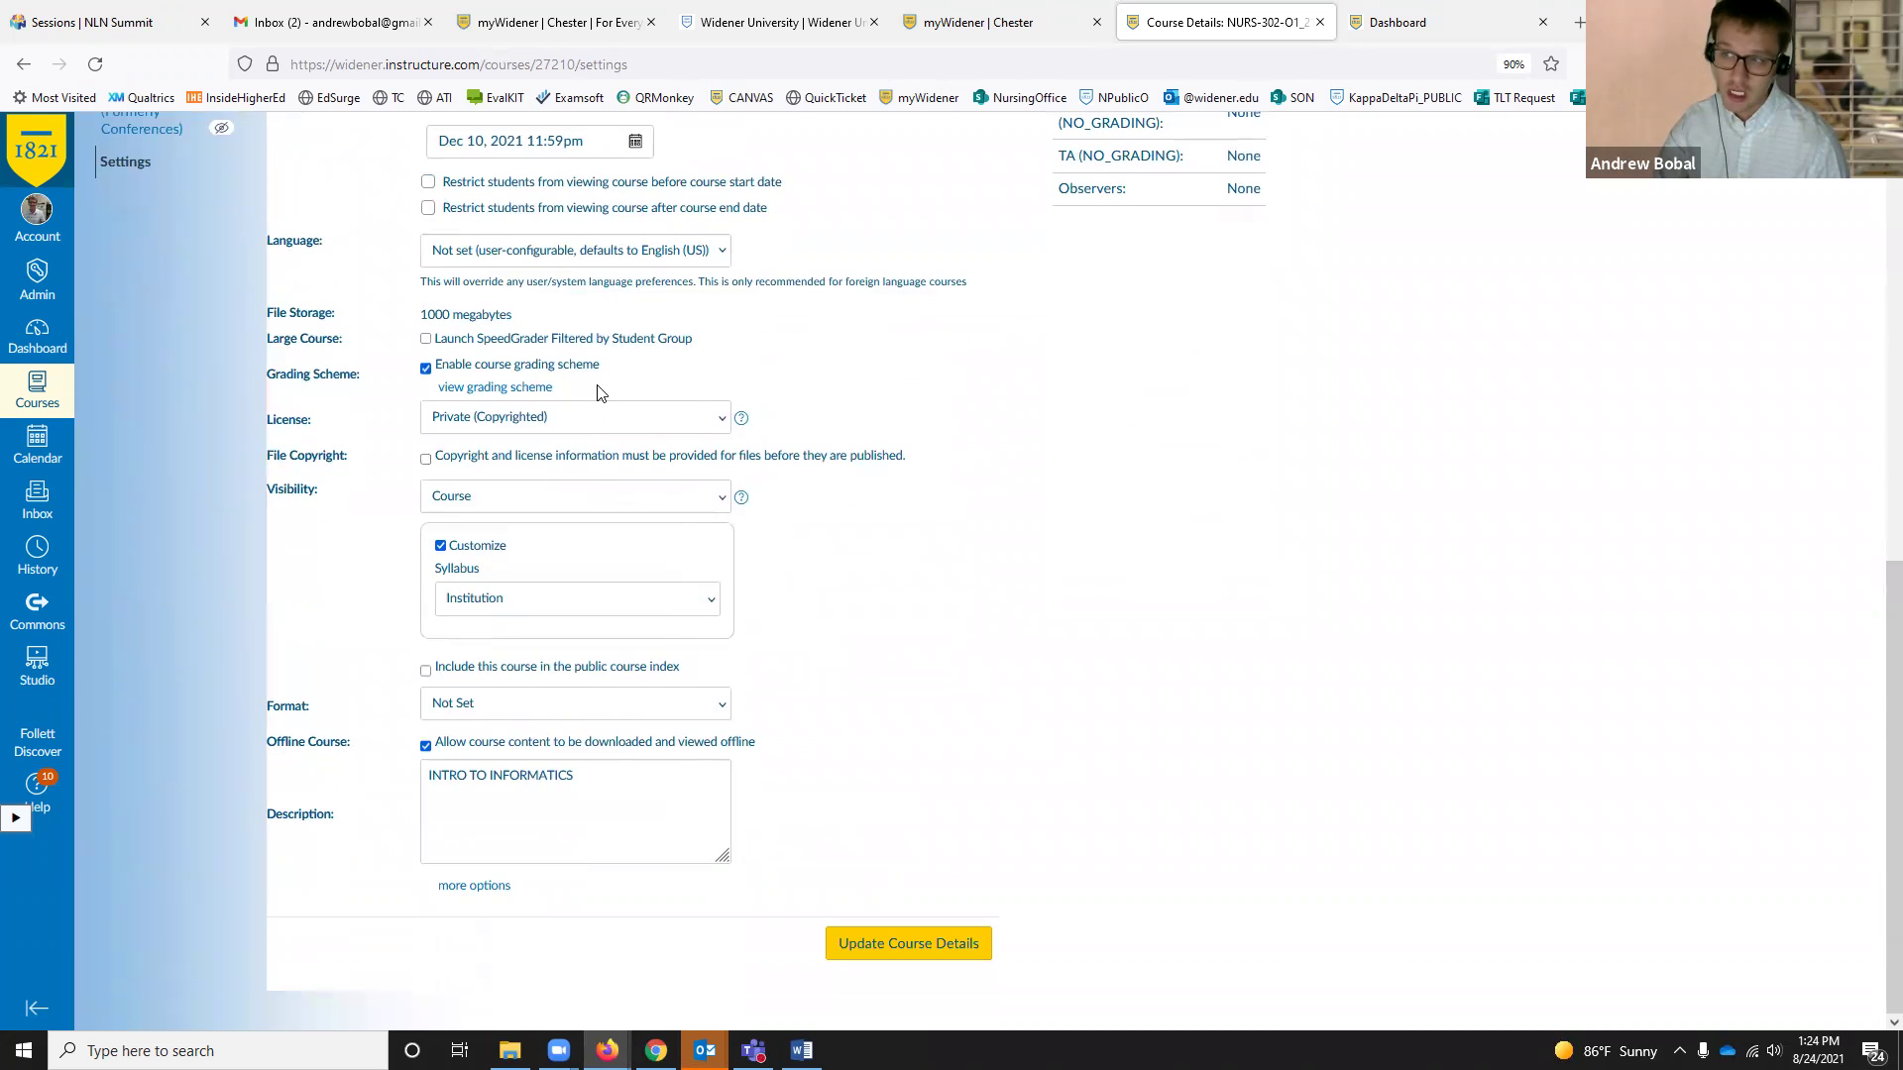
left_click(522, 387)
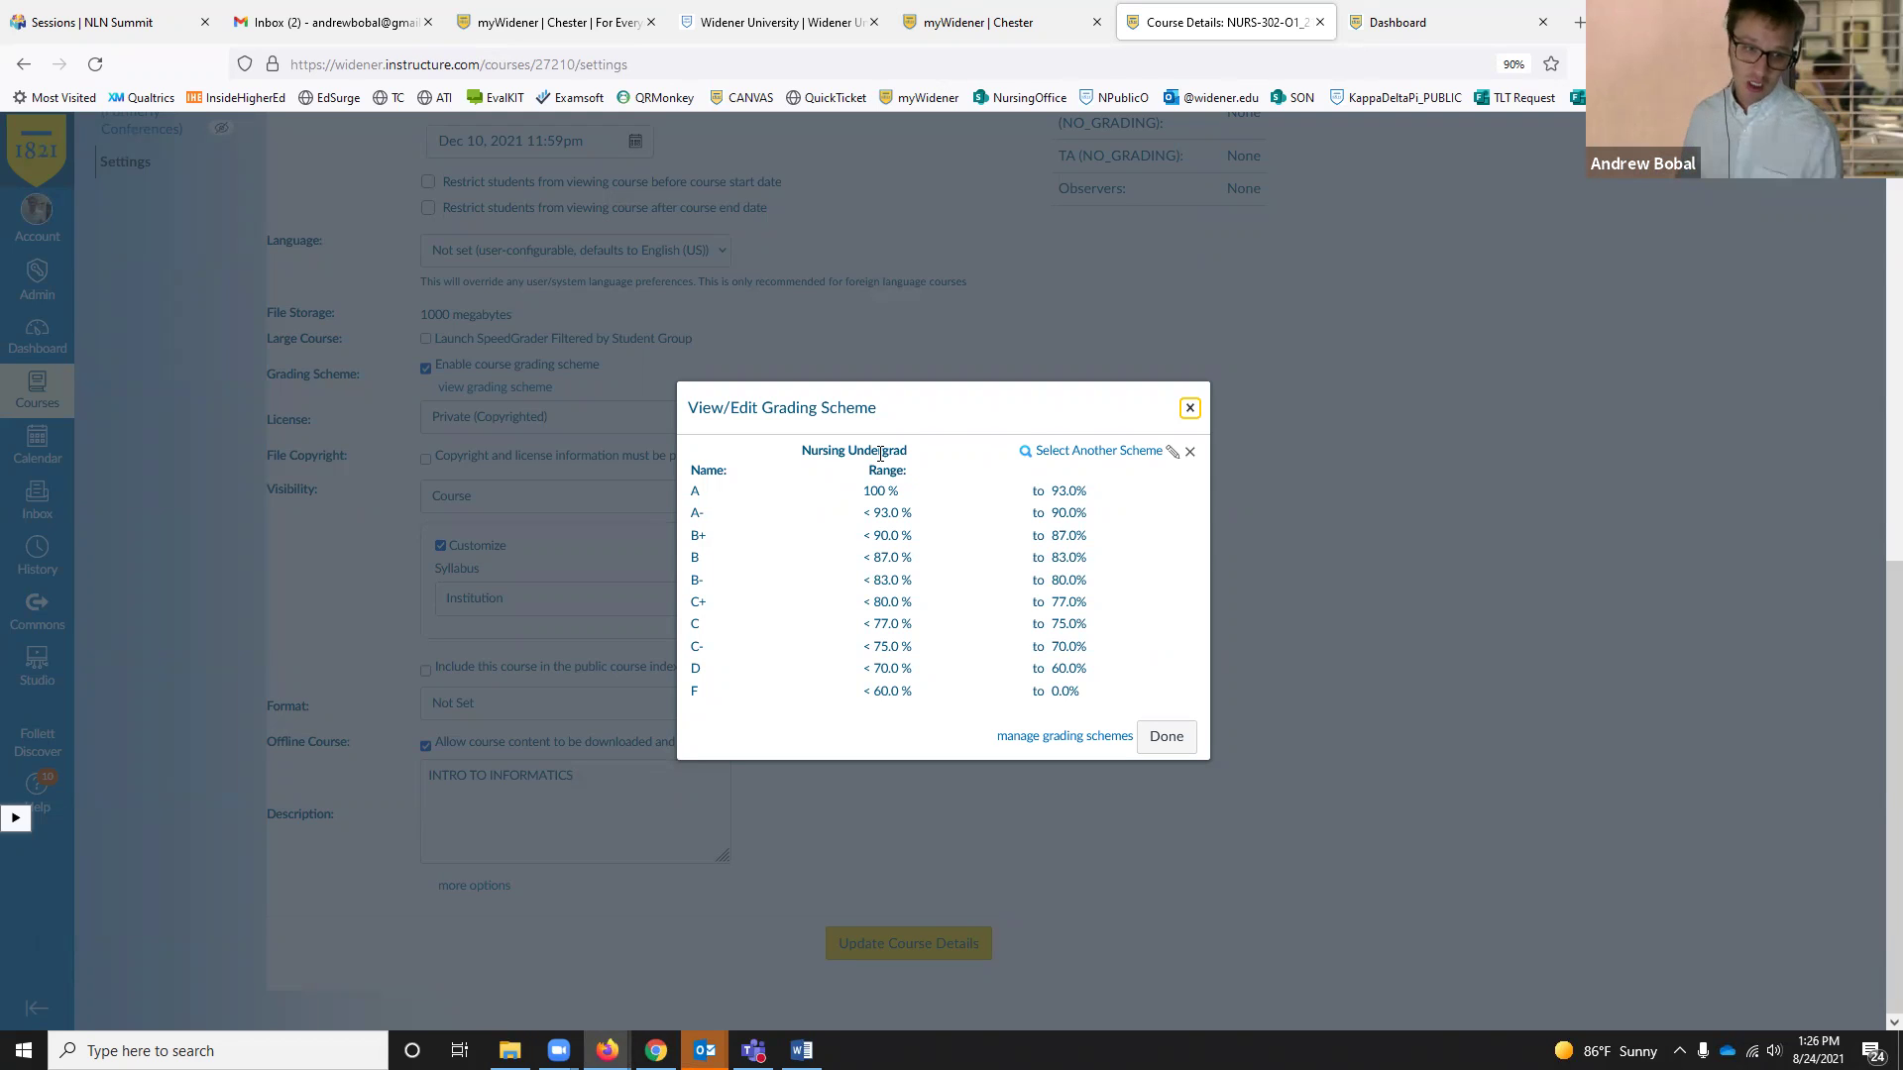
left_click(1189, 408)
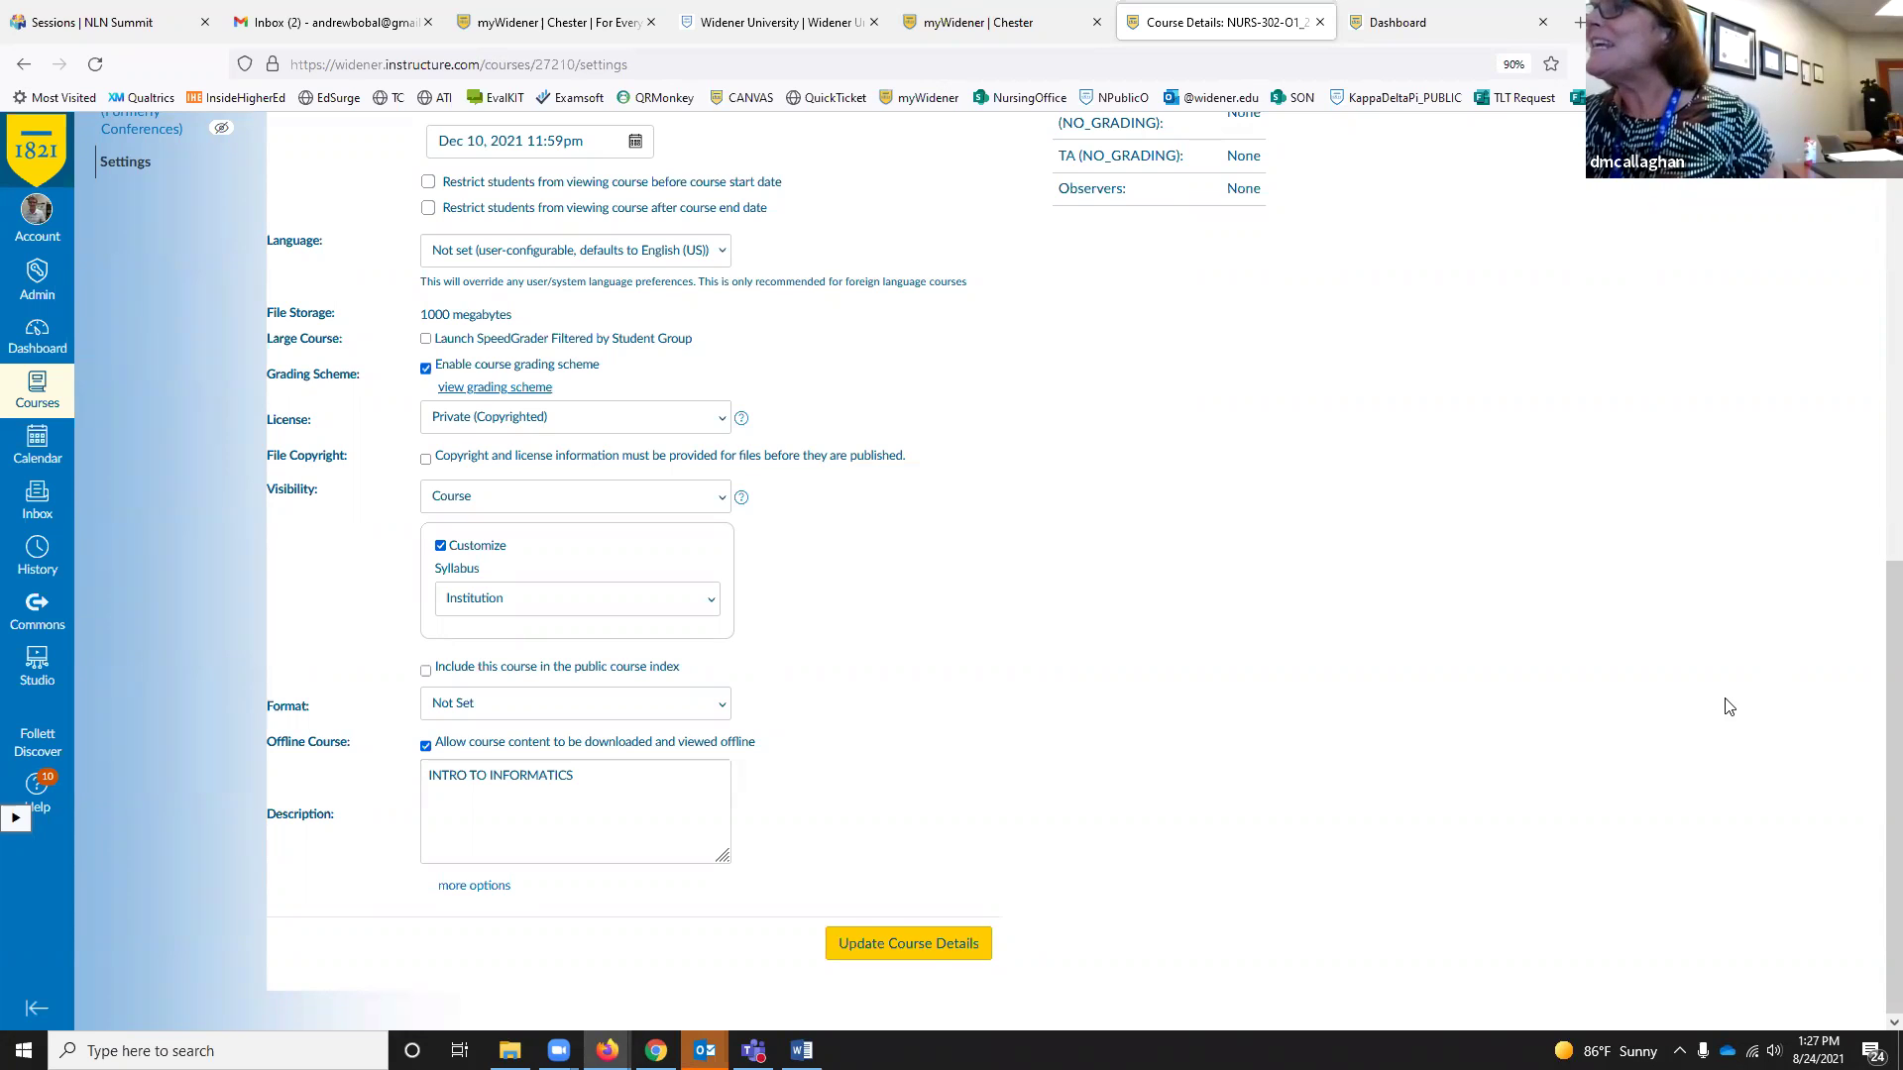
left_click(506, 387)
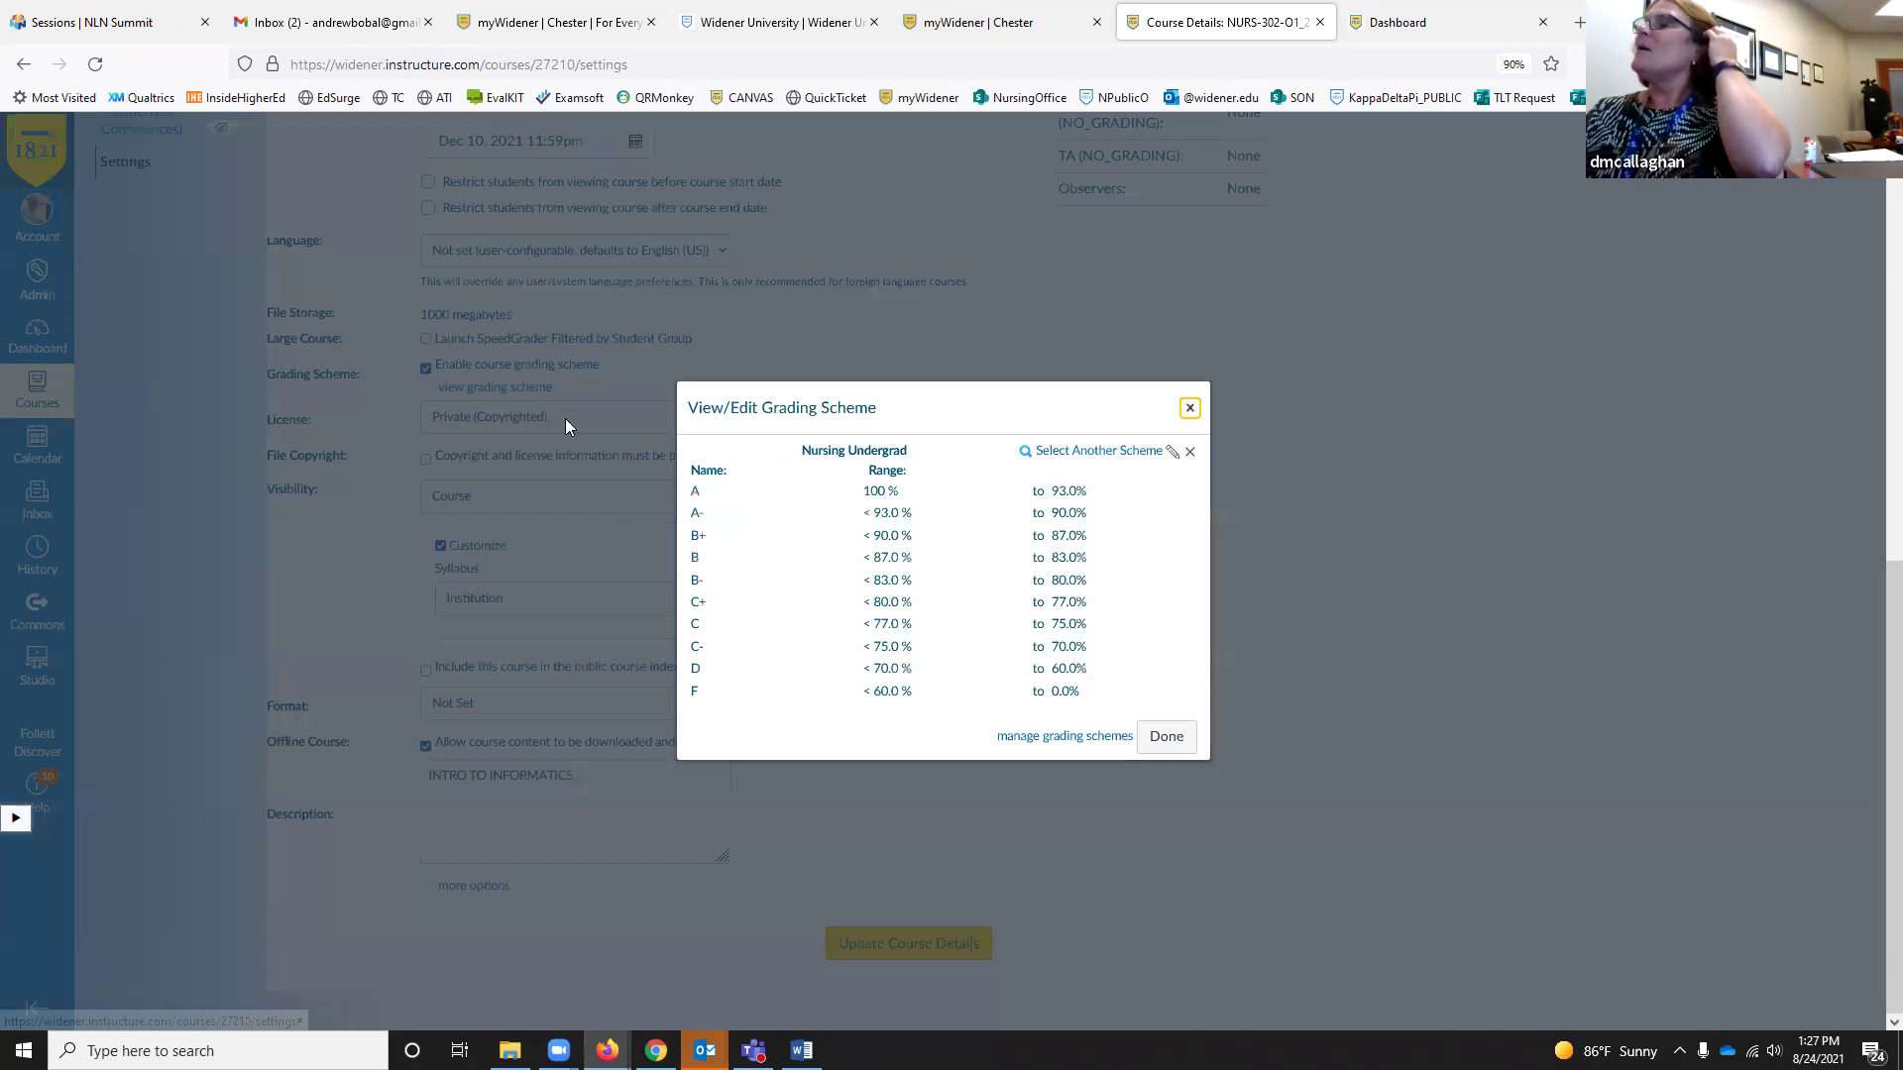
Step: Browse the other grading schemes, cancel to keep Nursing Undergrad, and close the scheme window
left_click(1135, 464)
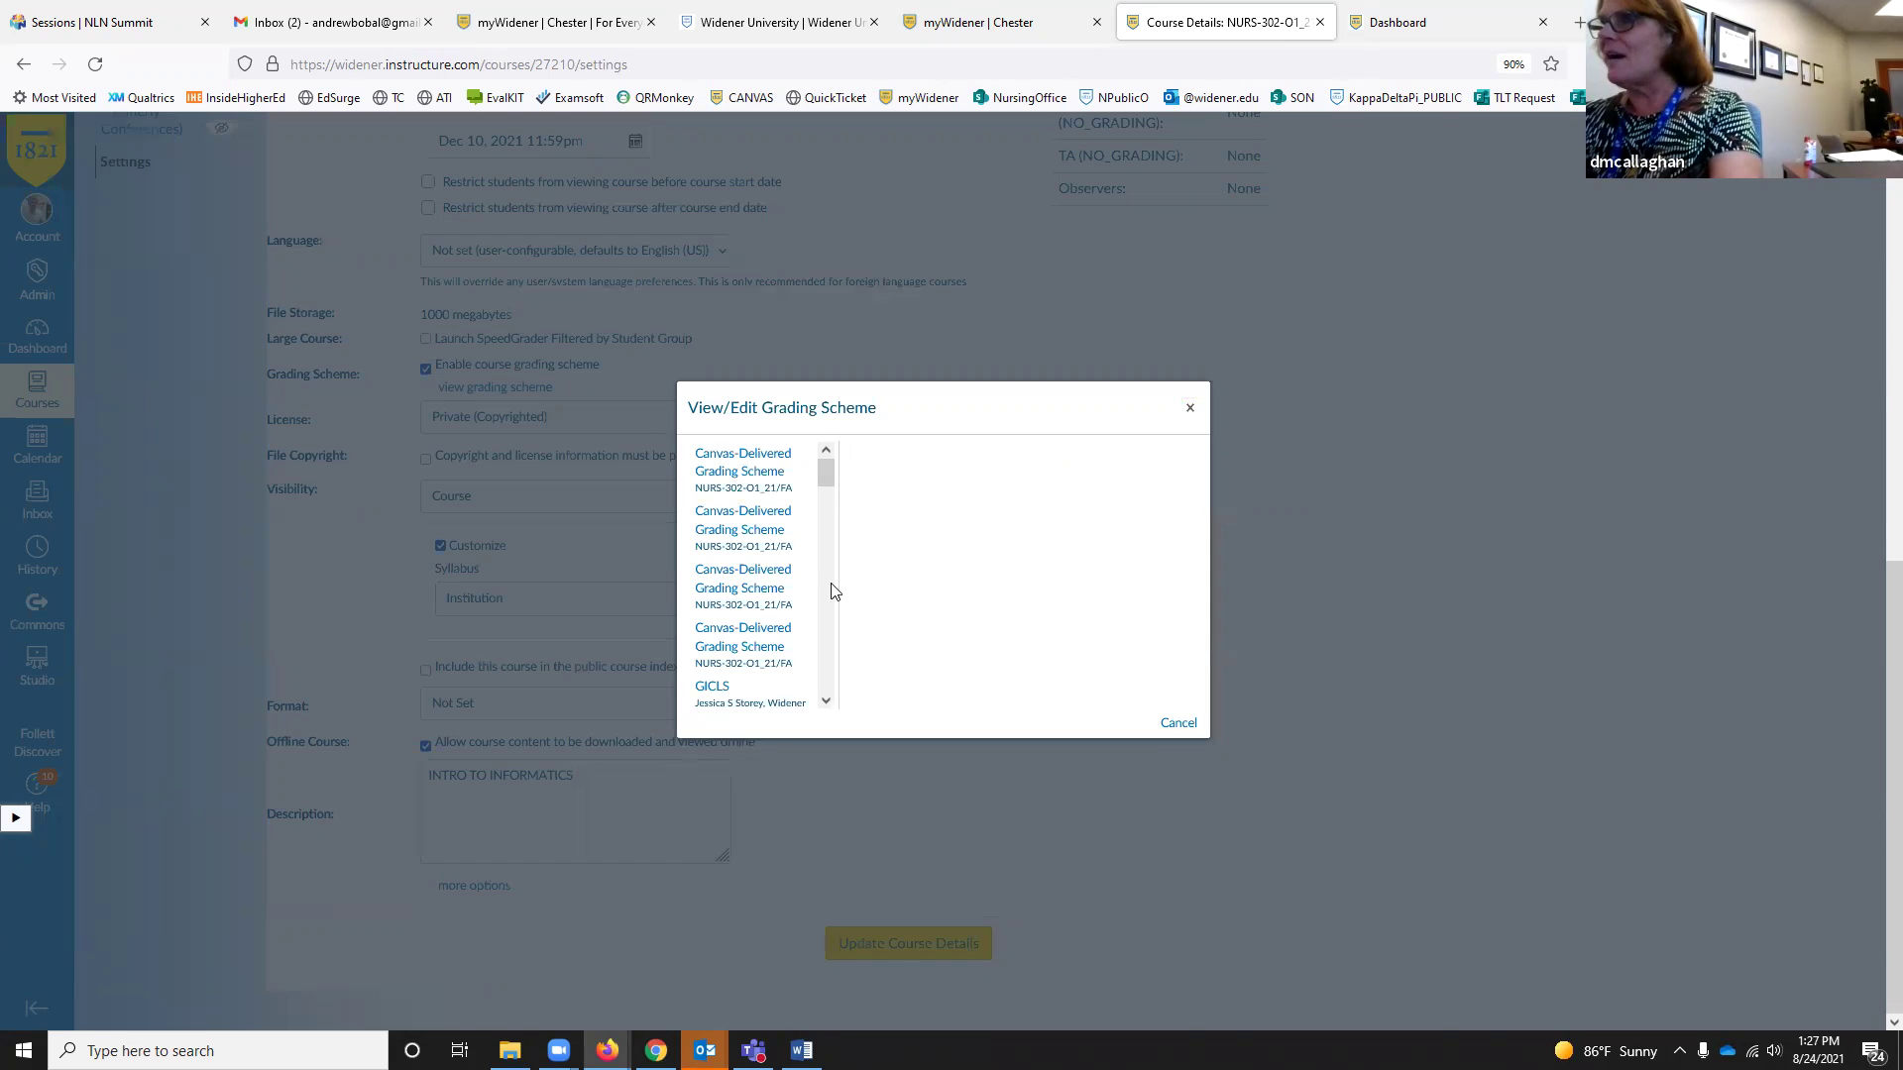
mouse_move(823, 468)
left_mouse_down()
mouse_move(822, 683)
mouse_move(827, 466)
left_mouse_up()
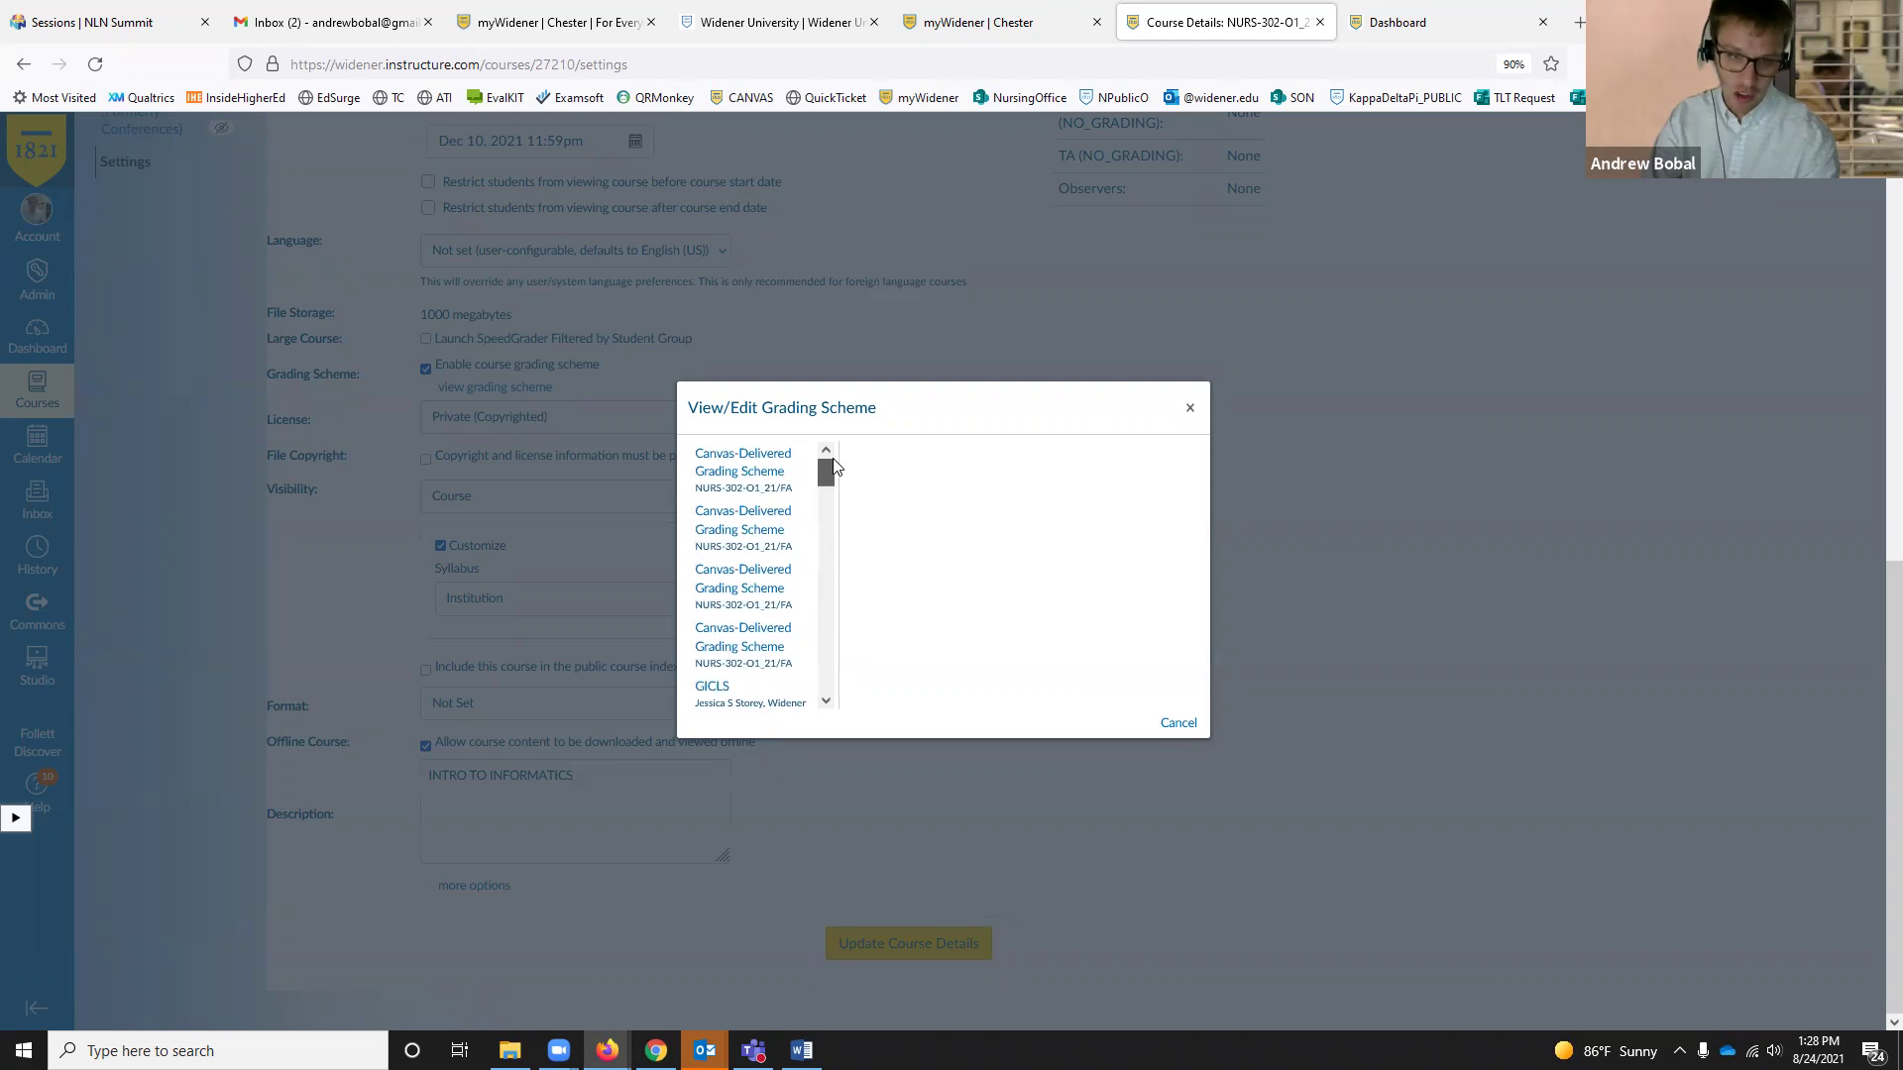
left_click(1178, 723)
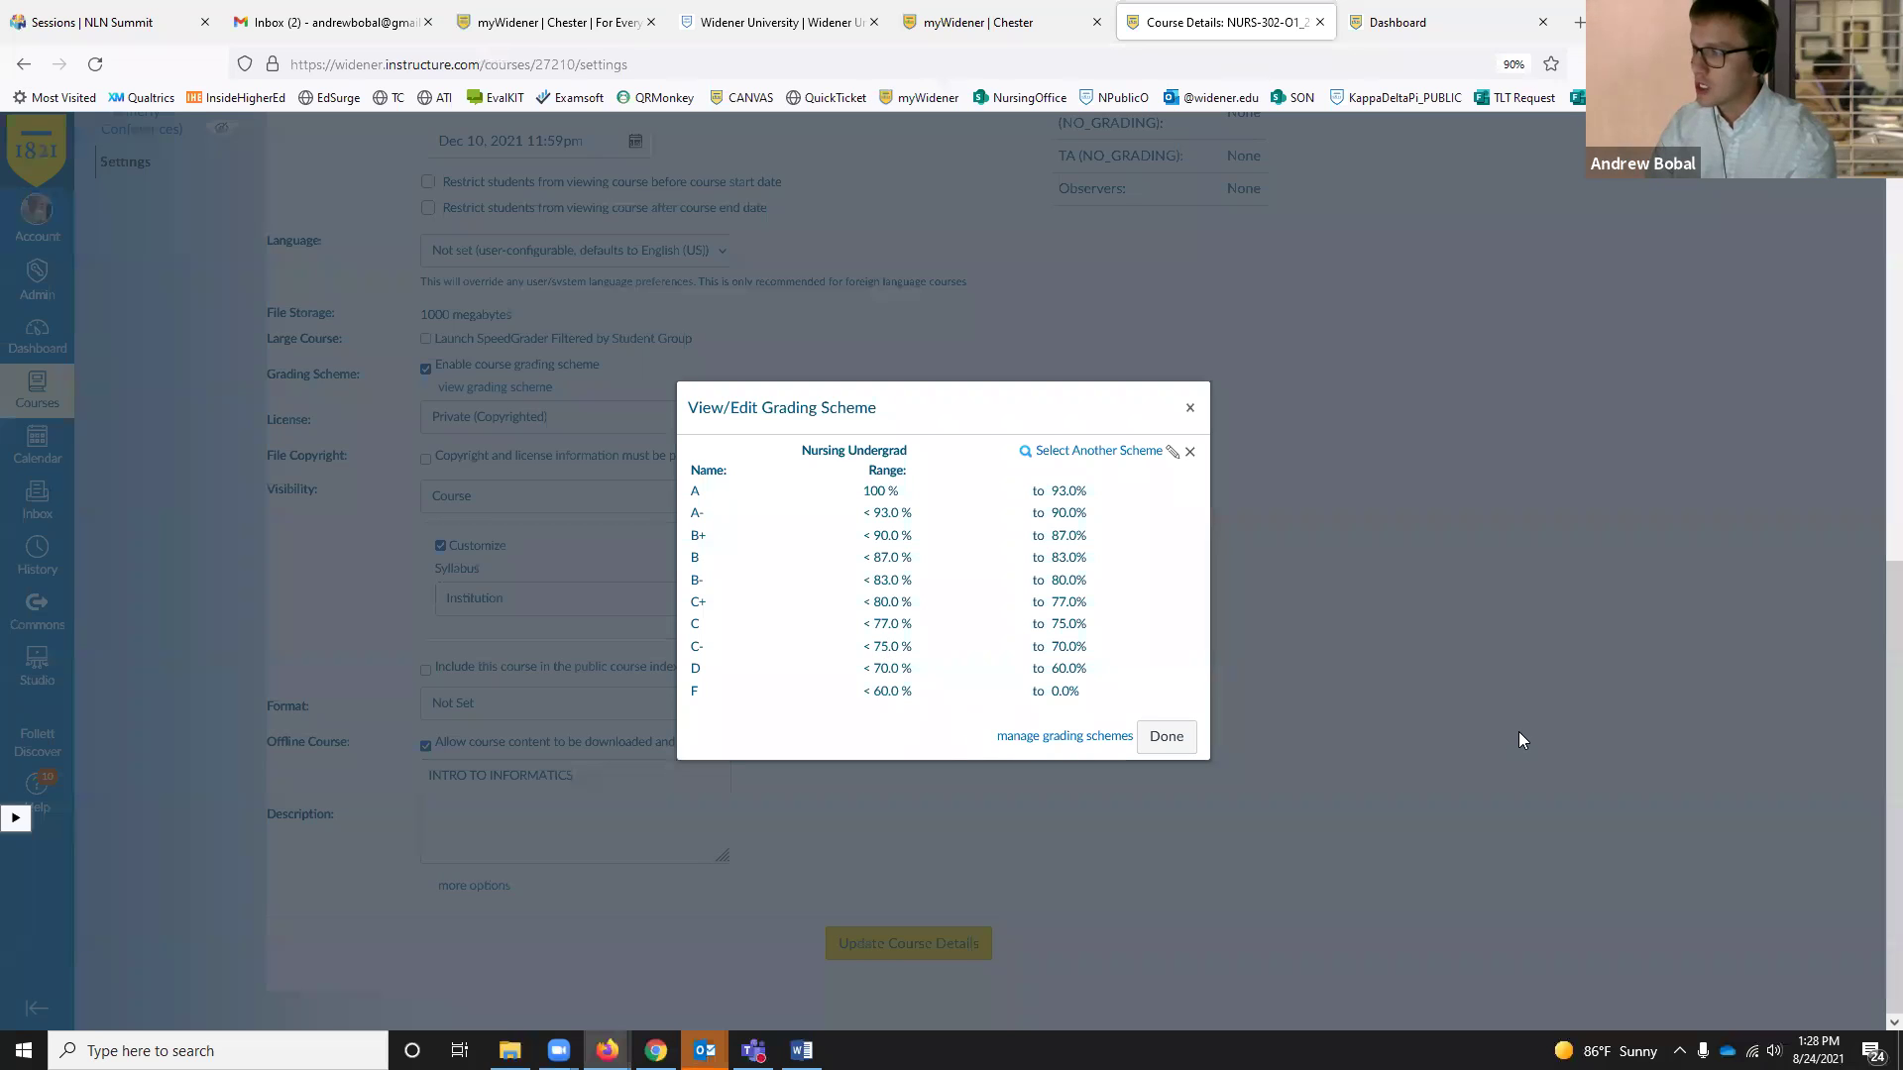
left_click(1191, 408)
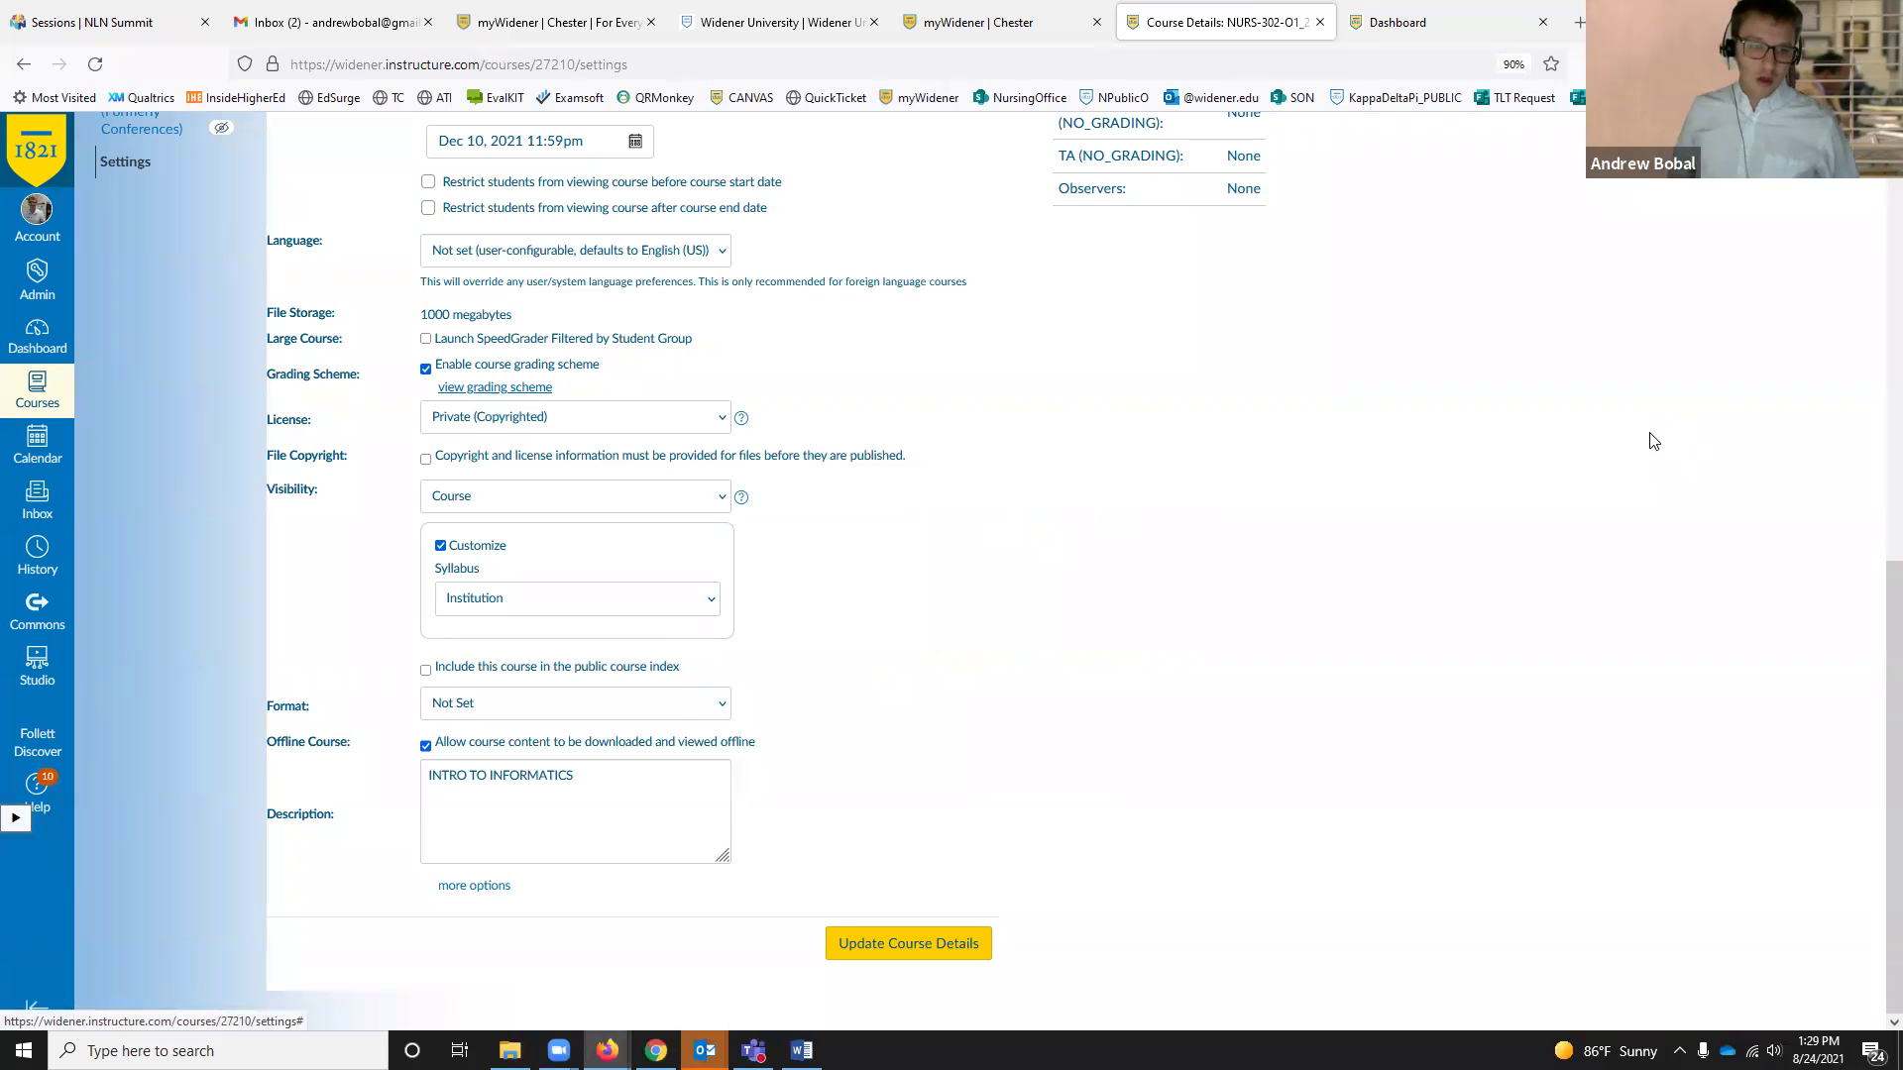
Step: Go through the NURS-302-O1_21/FA course home back to the Dashboard of eight published courses
scroll(1125, 637, "up", 1)
scroll(1126, 636, "up", 10)
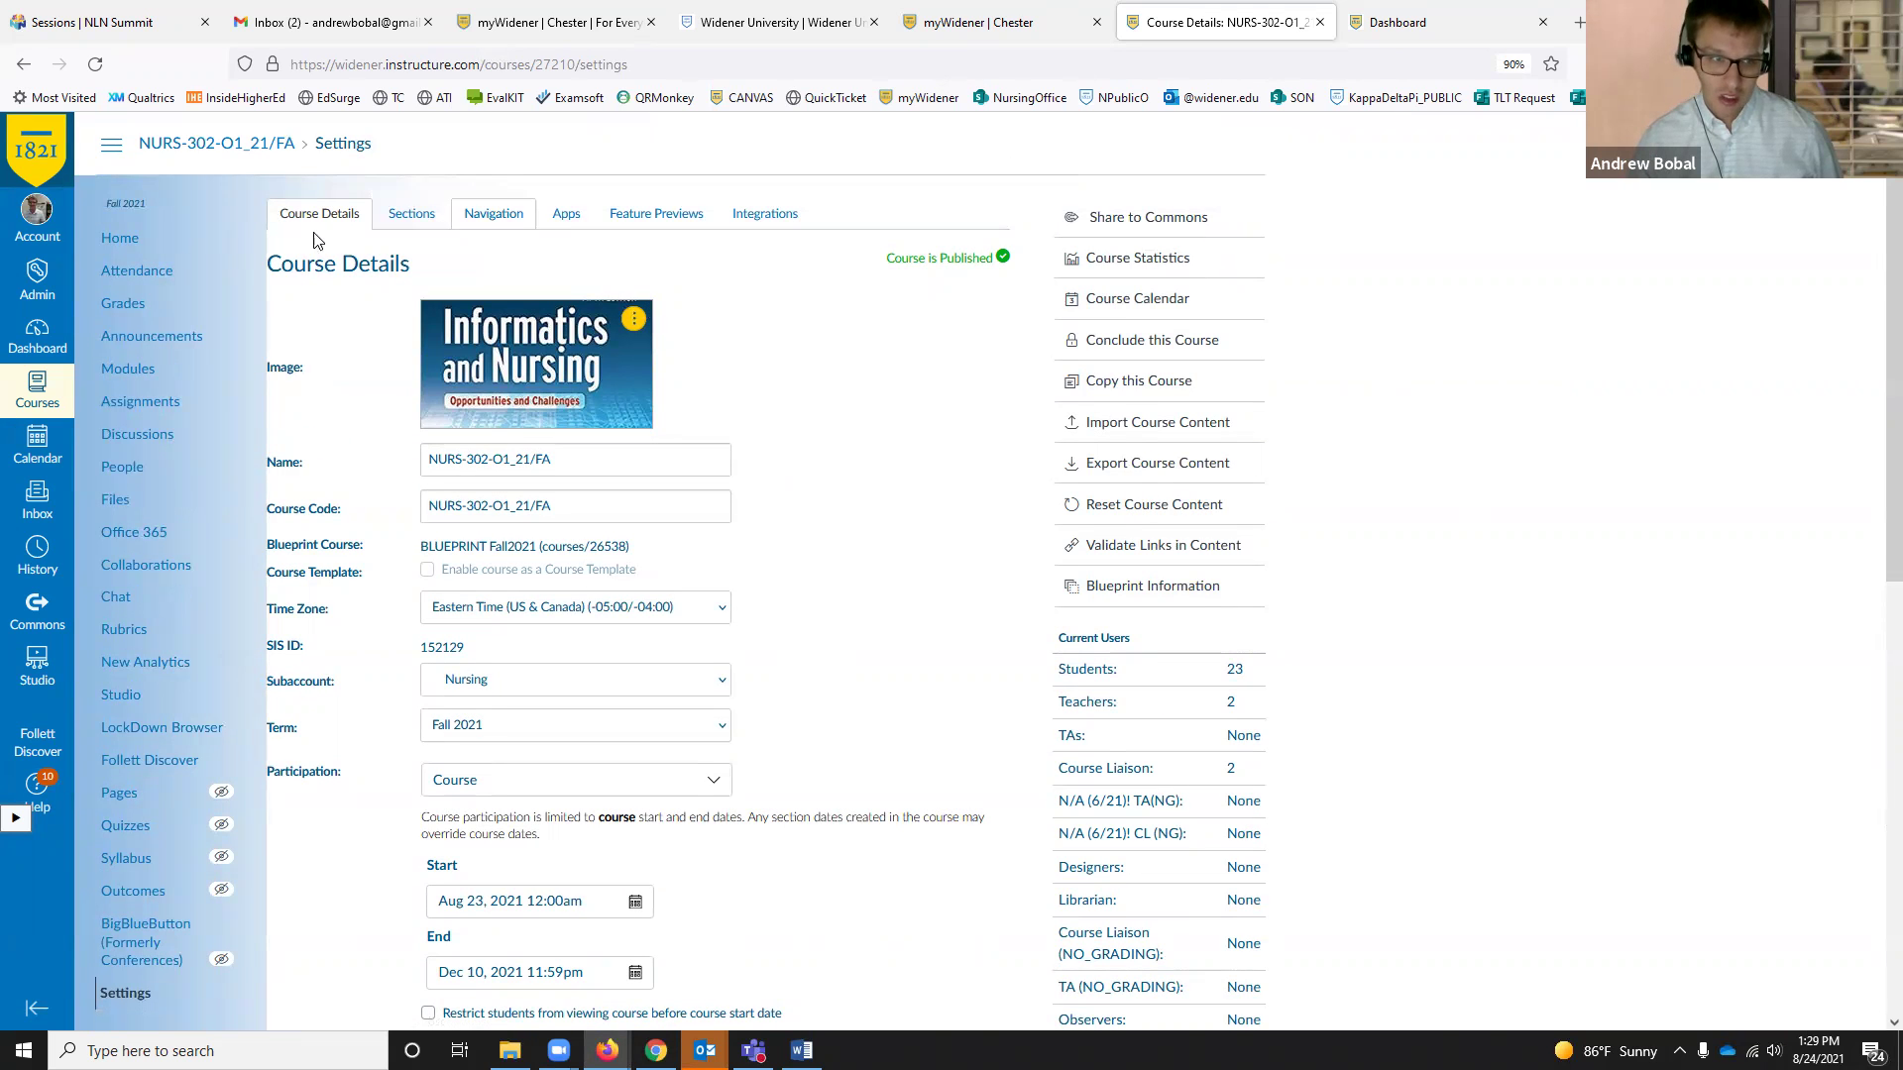
left_click(250, 147)
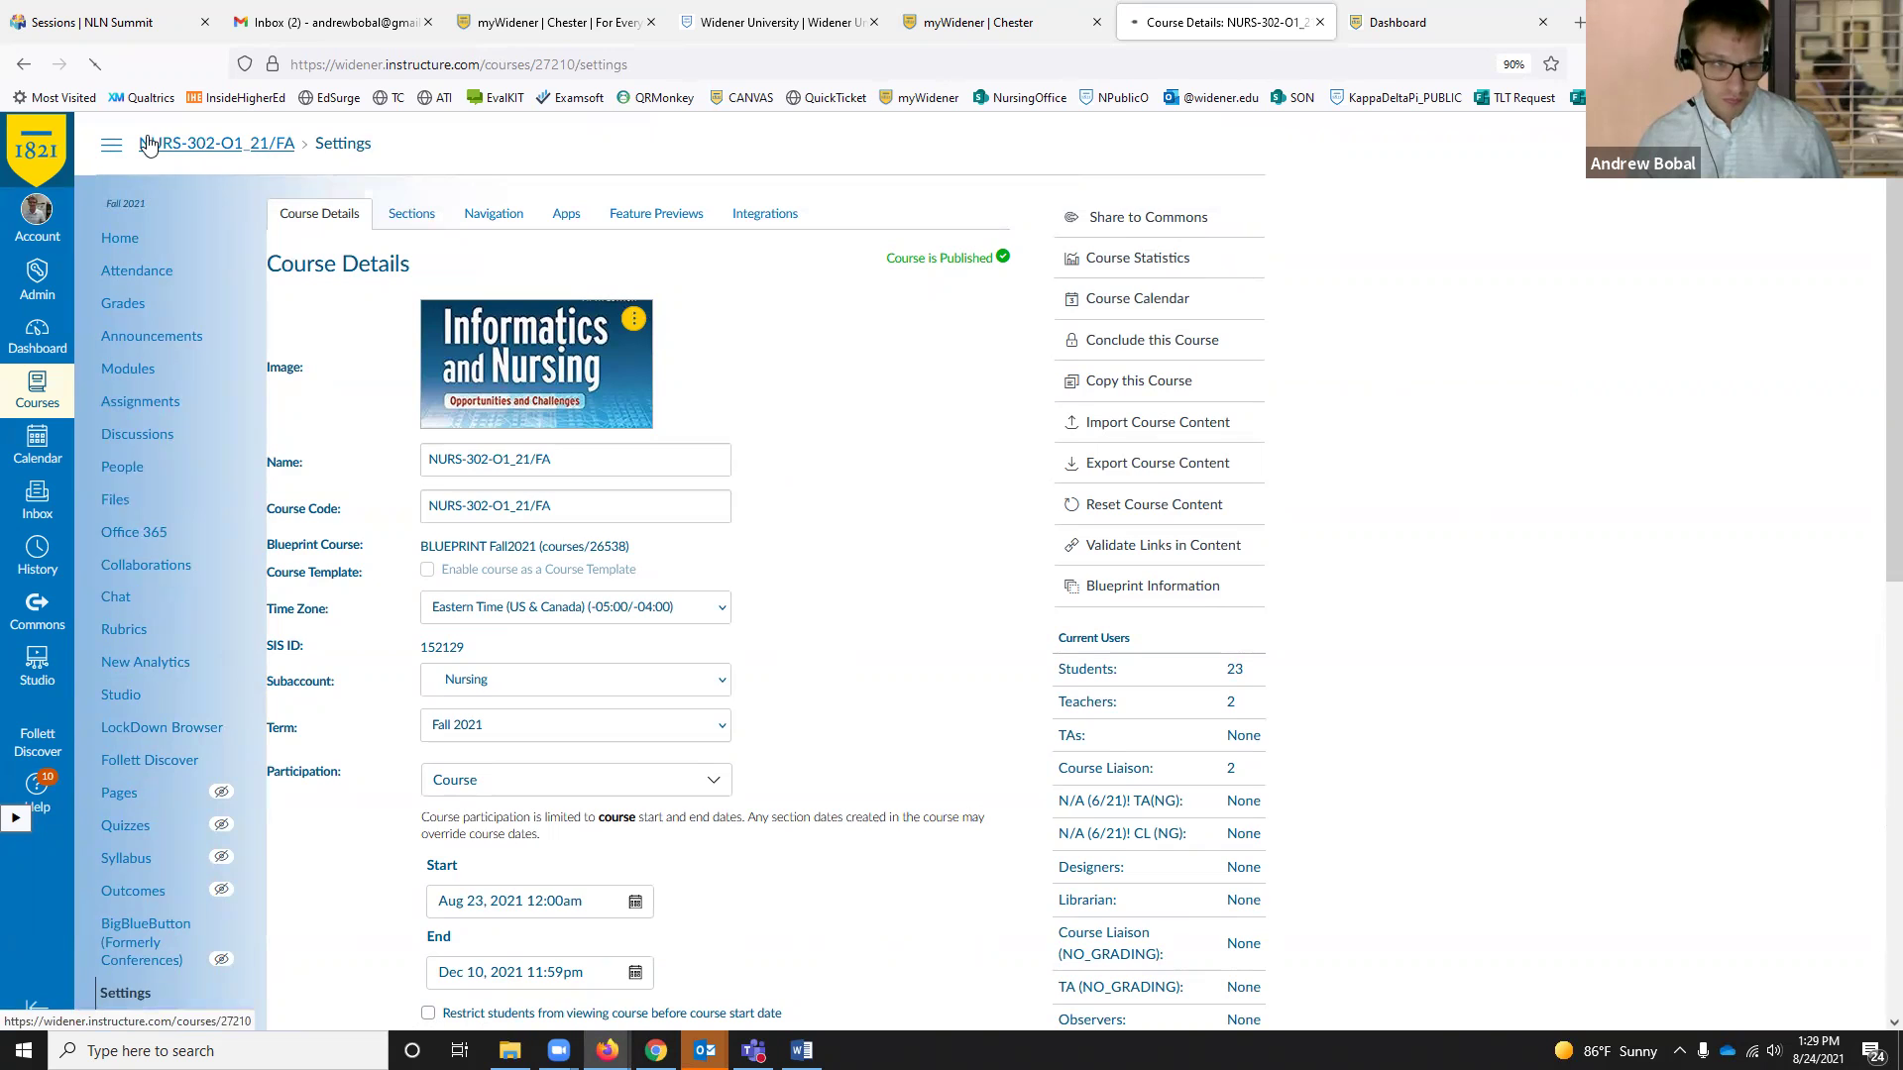
left_click(25, 147)
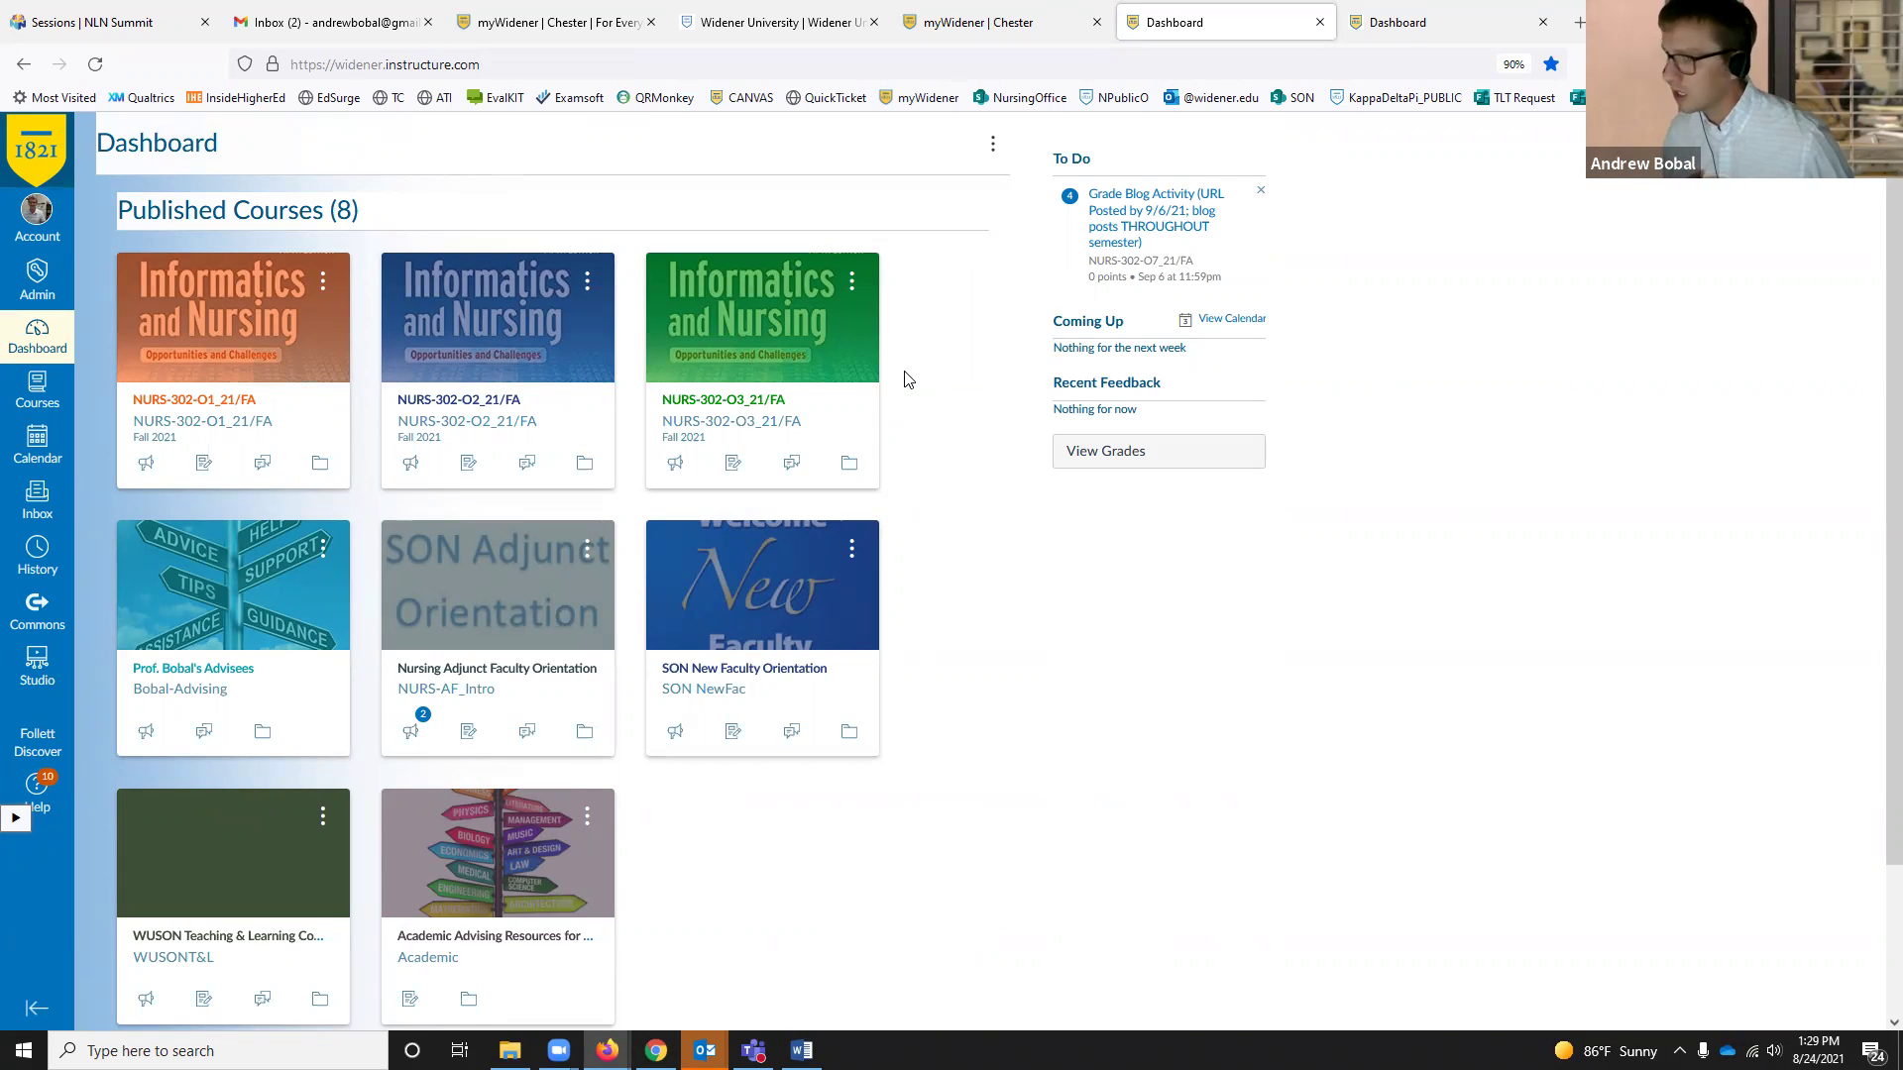
Step: Open the user Profile page from the Account tray
left_click(35, 209)
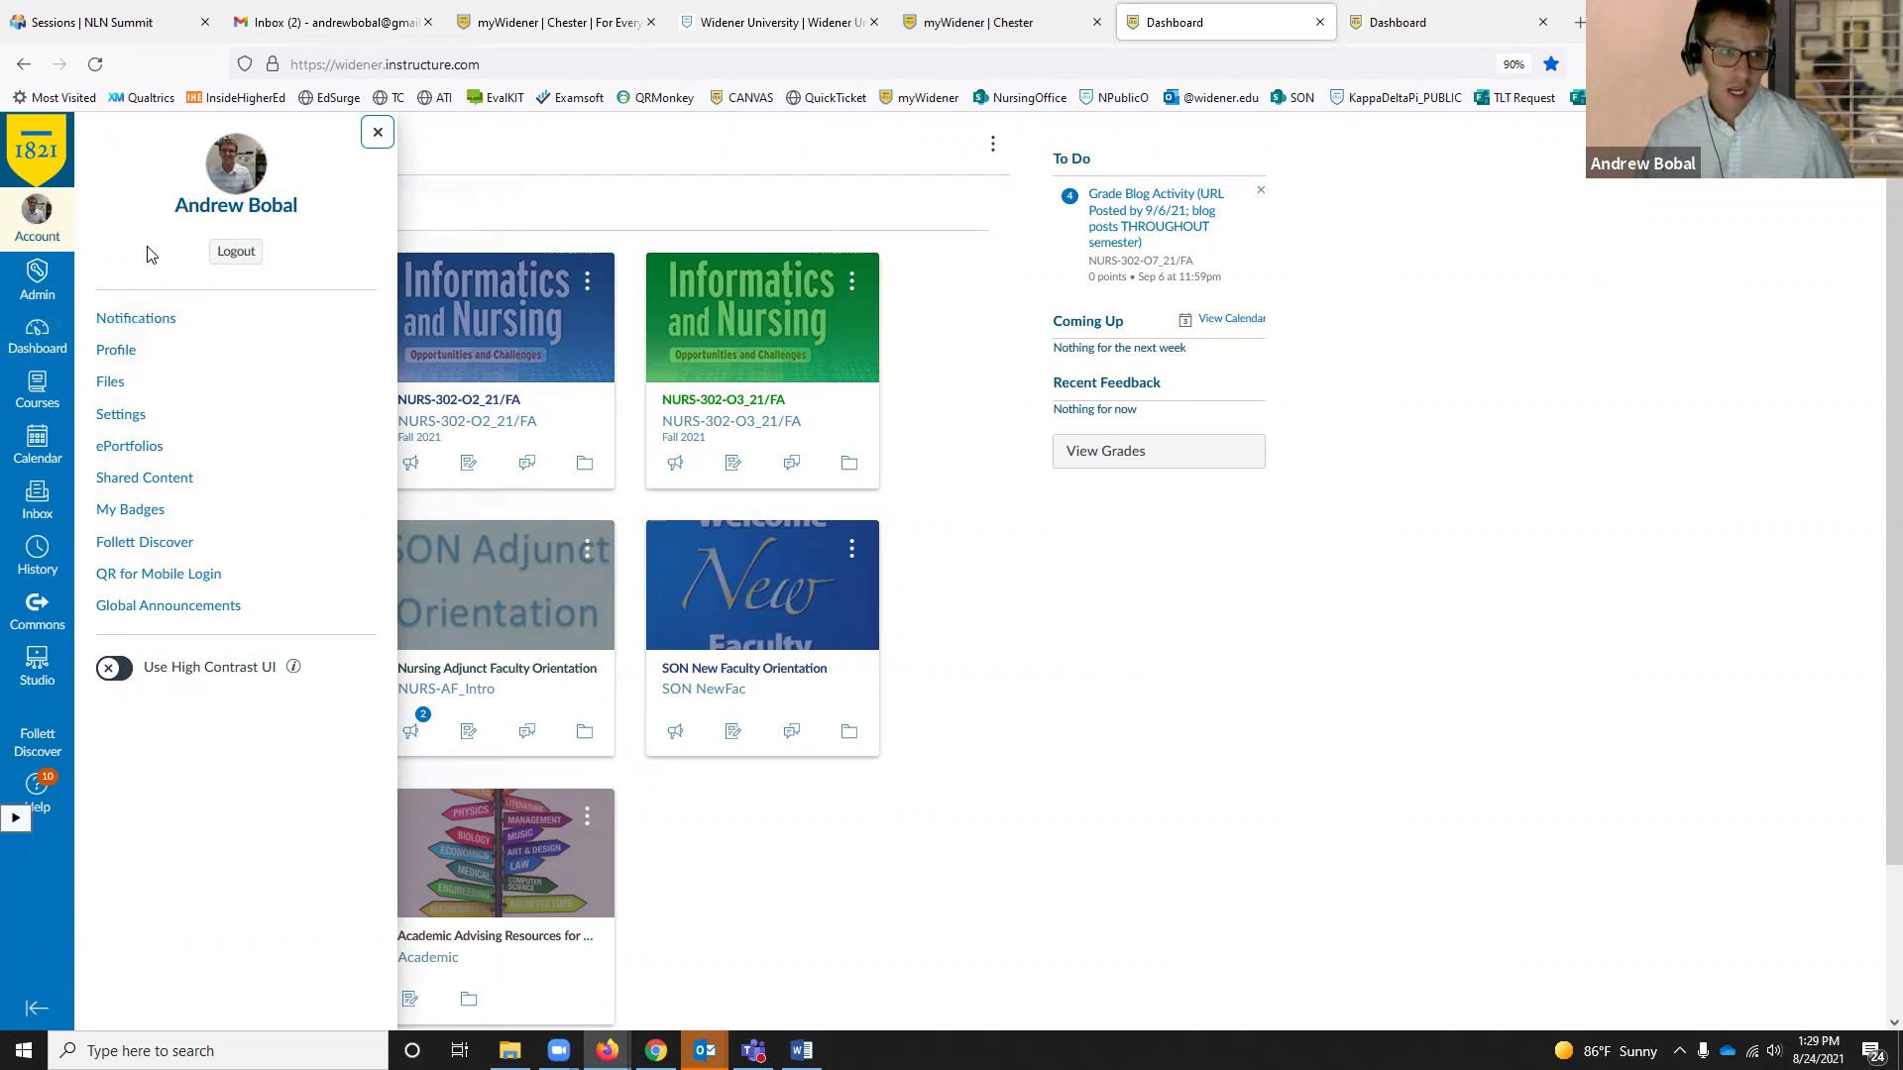
left_click(117, 352)
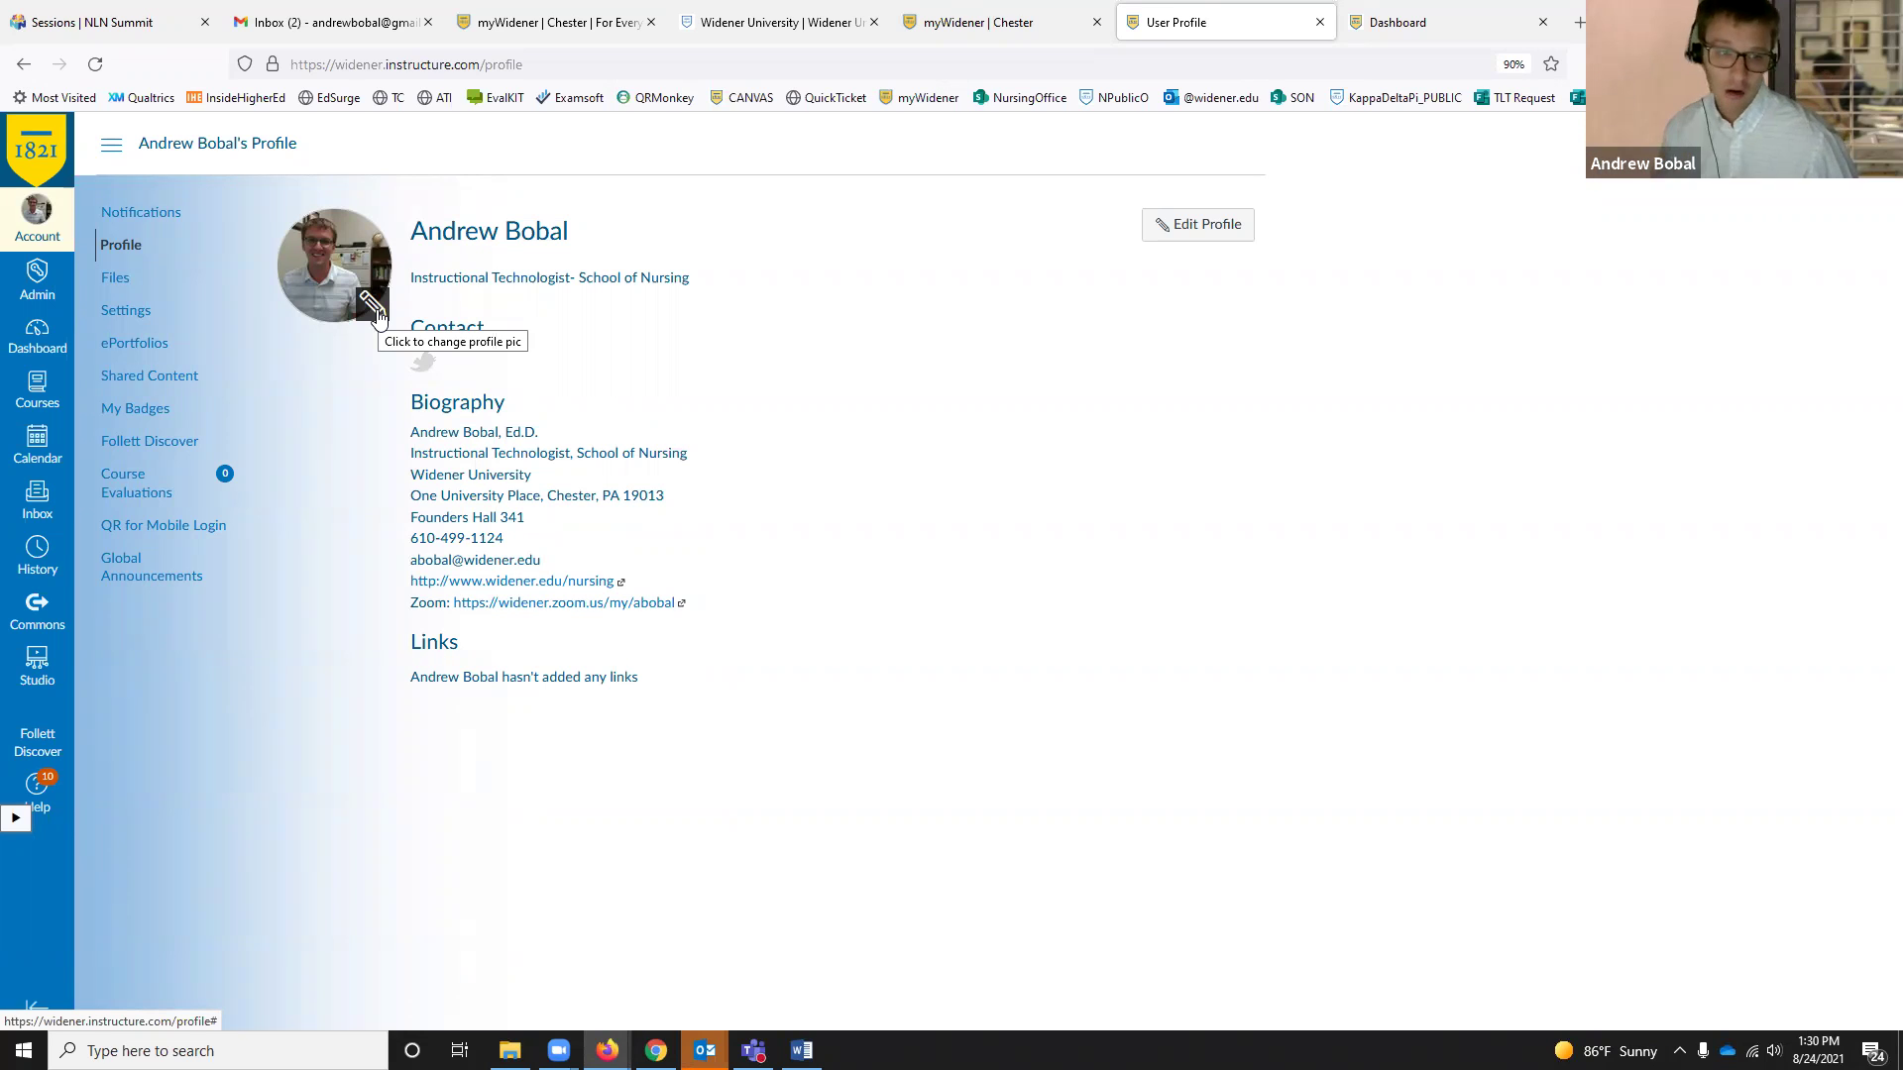
Step: Replace 'Technologist' with 'Designer' in the biography's title line and save the profile
left_click(1199, 226)
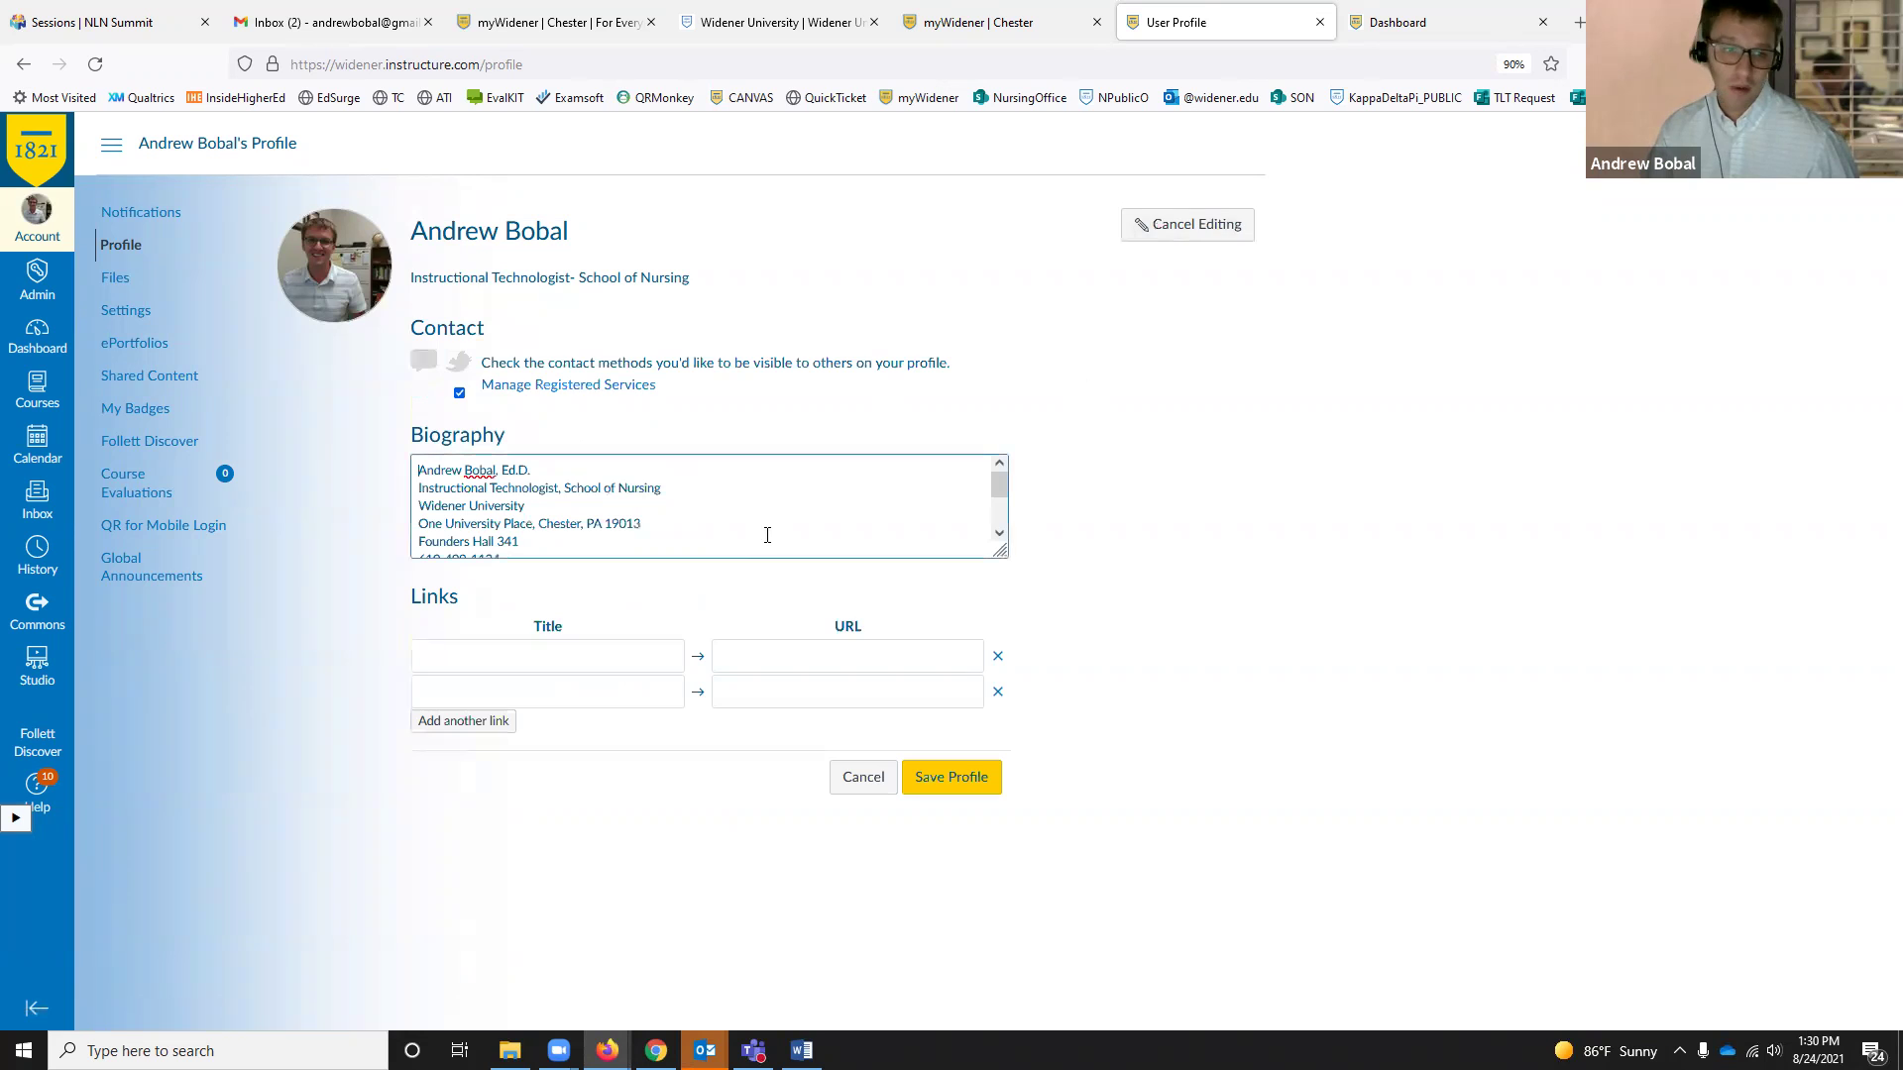
double_click(536, 490)
type("Designer")
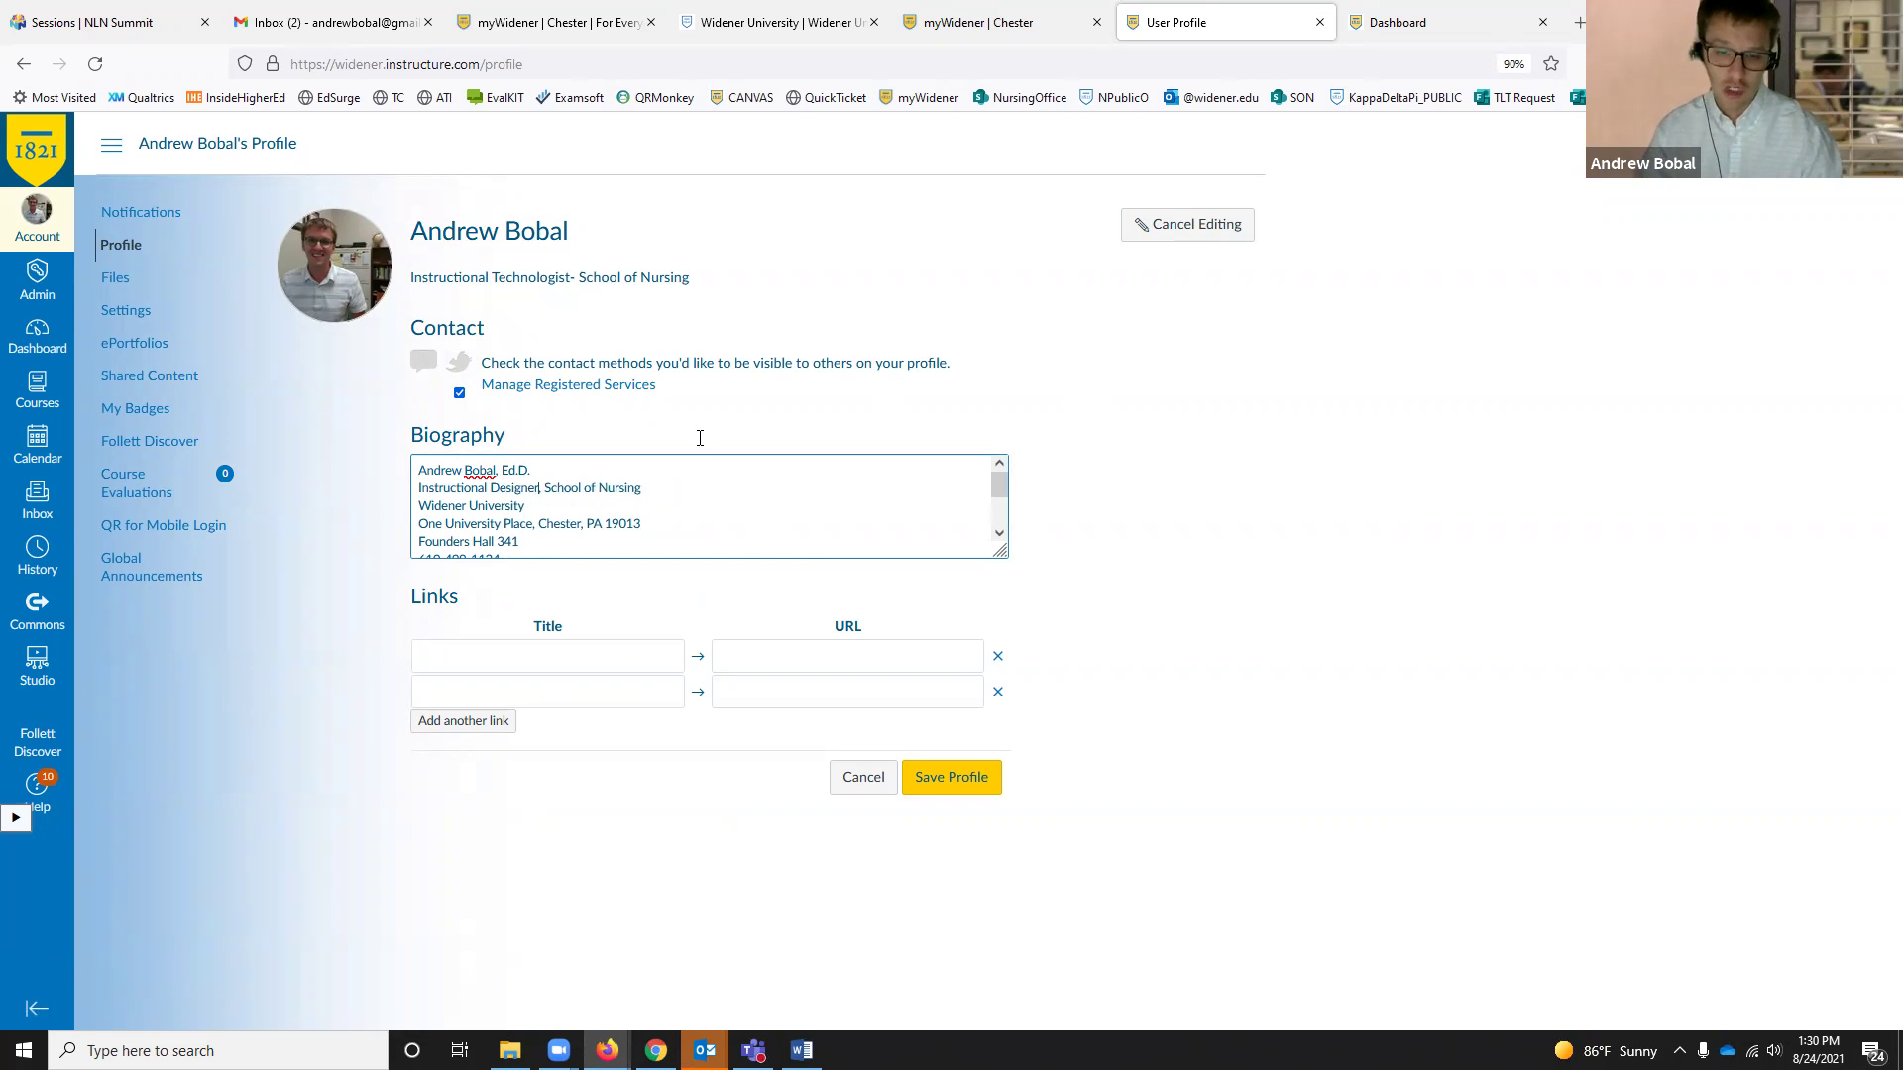
left_click(968, 782)
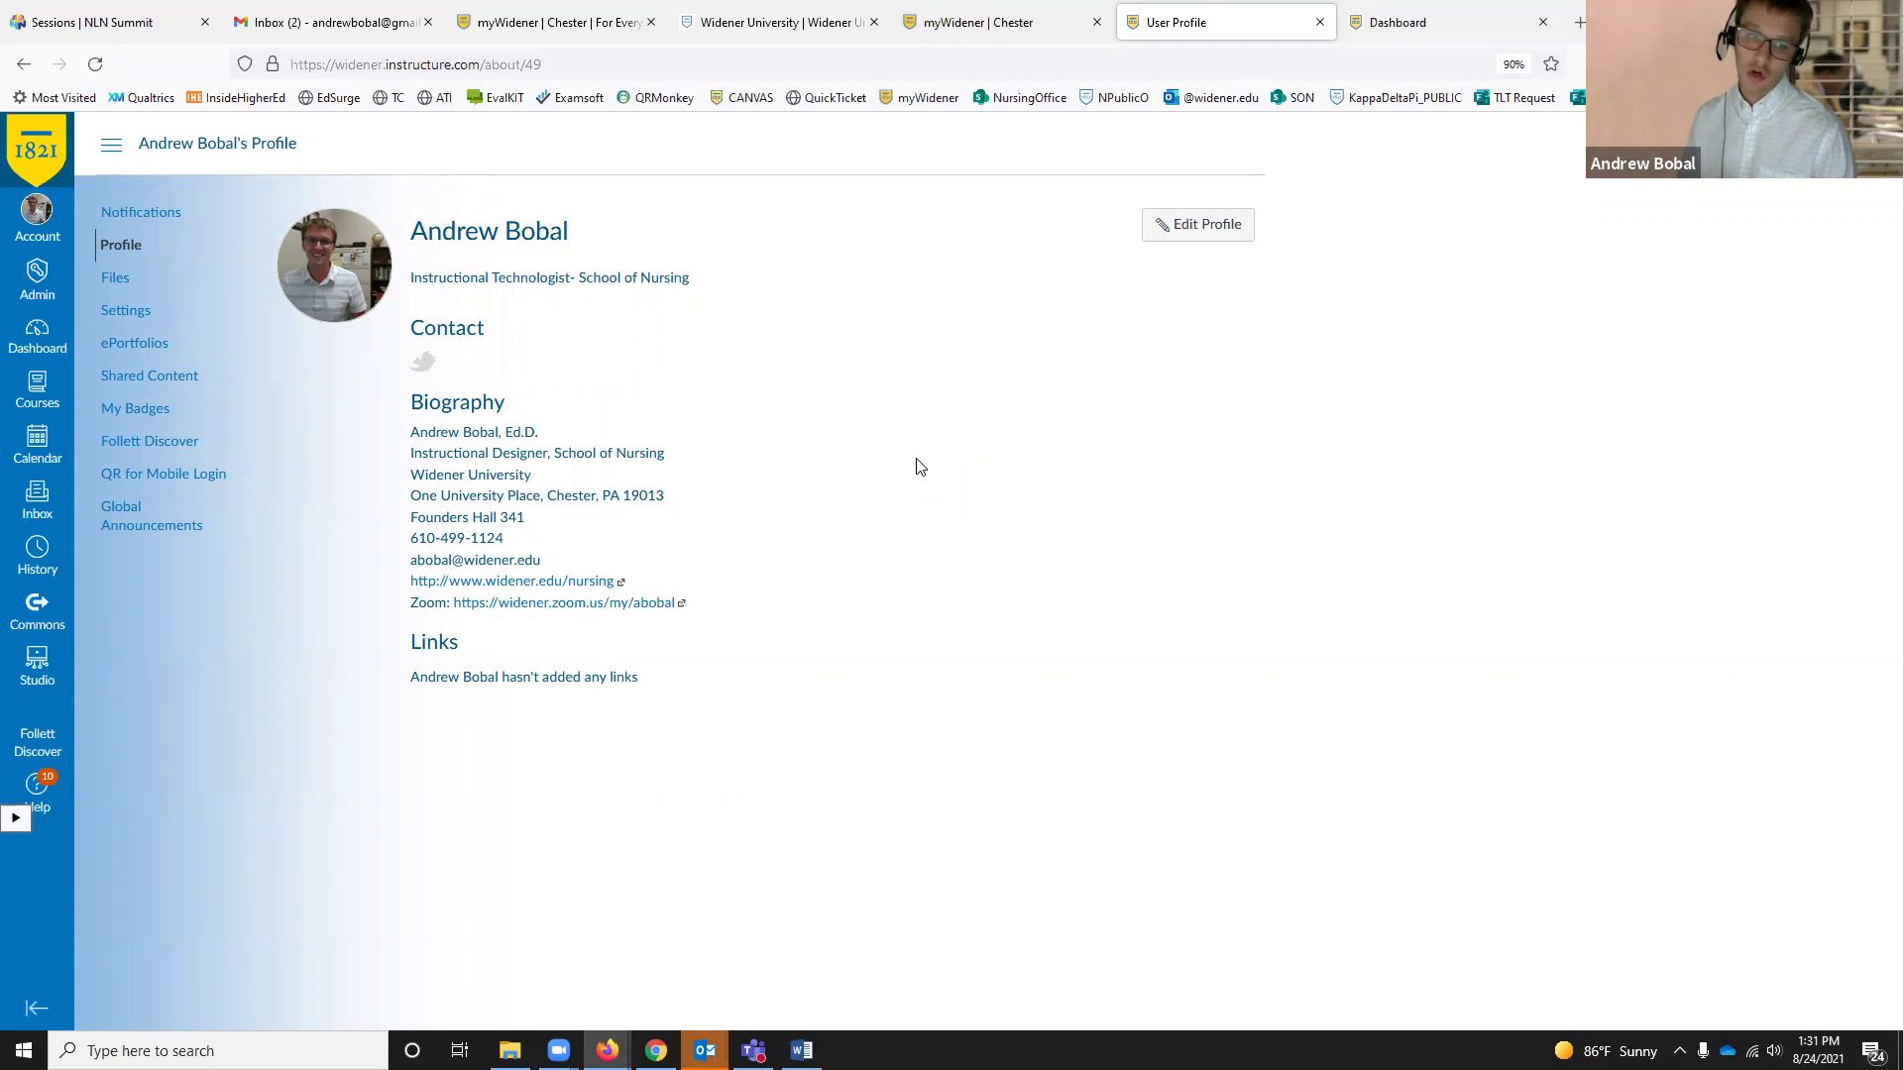
Step: Open the profile editor and review the biography down to its contact details and links
left_click(1166, 235)
scroll(744, 498, "down", 2)
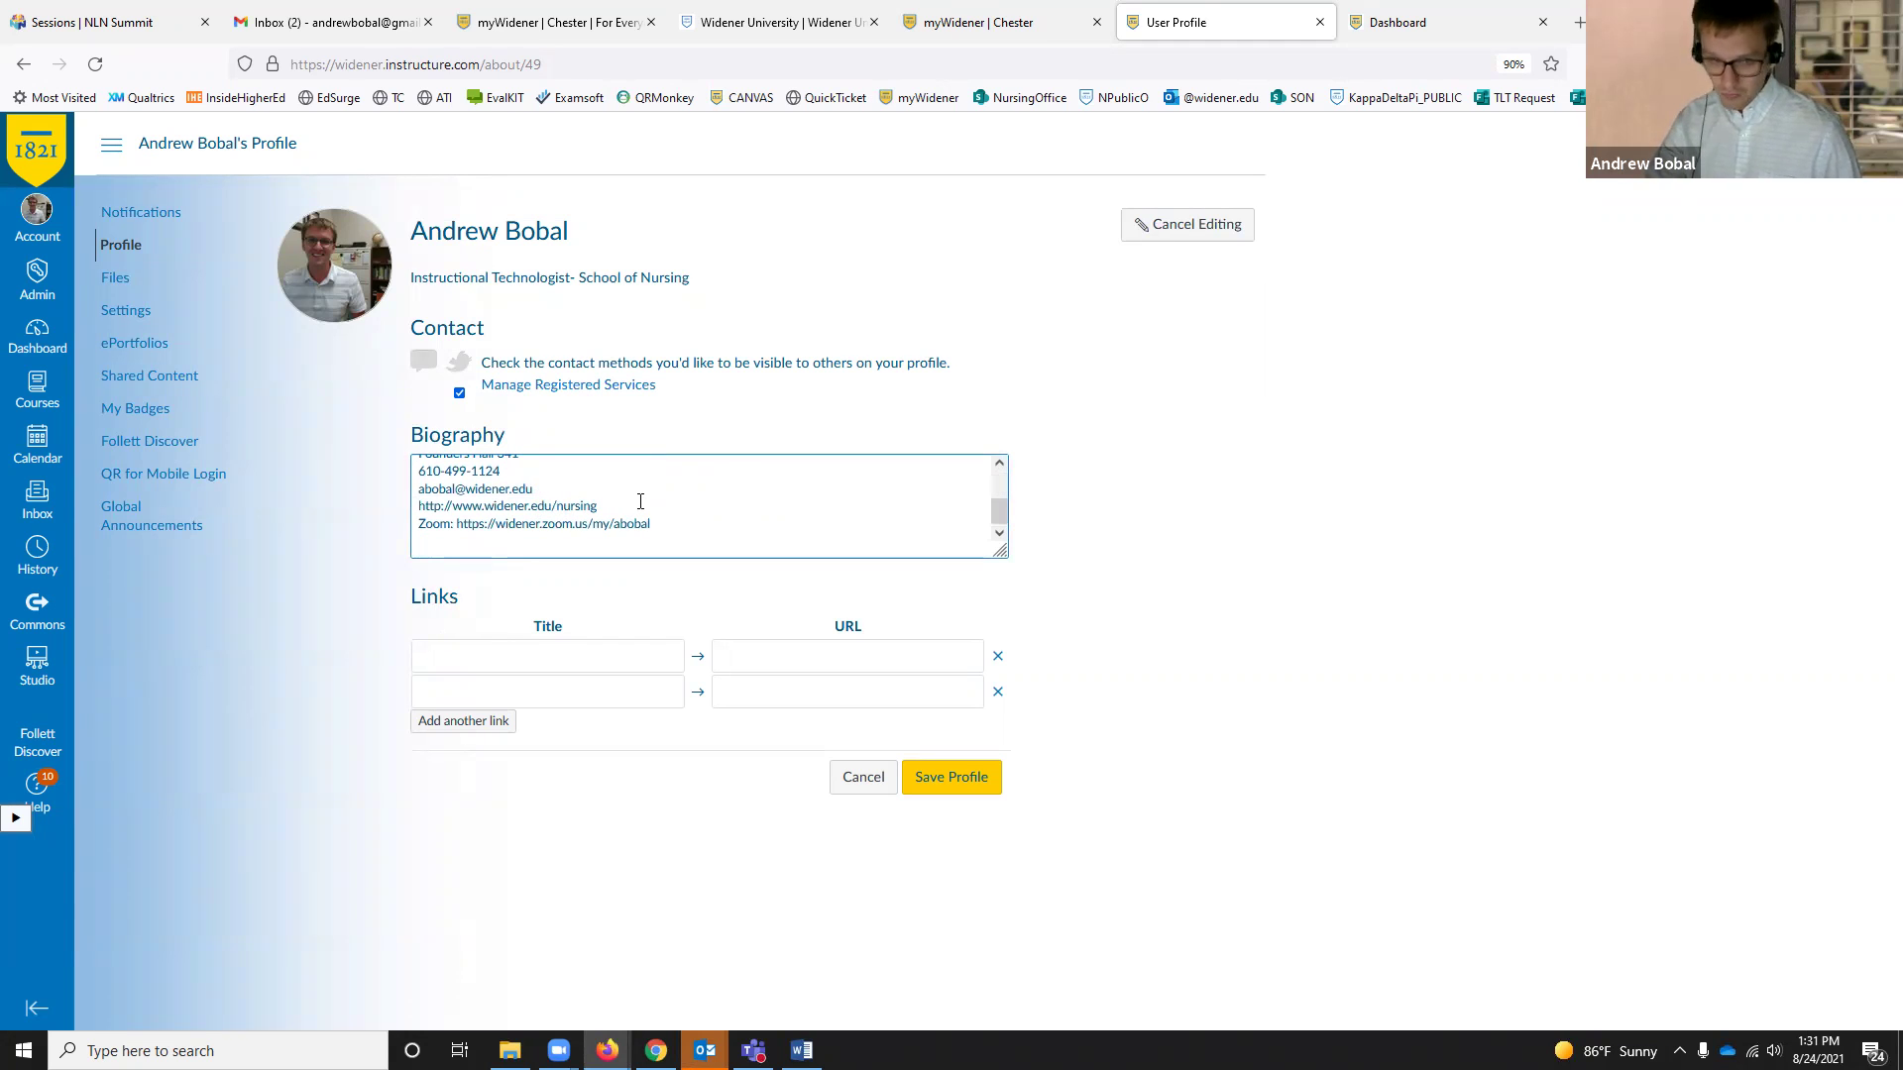
scroll(638, 504, "up", 3)
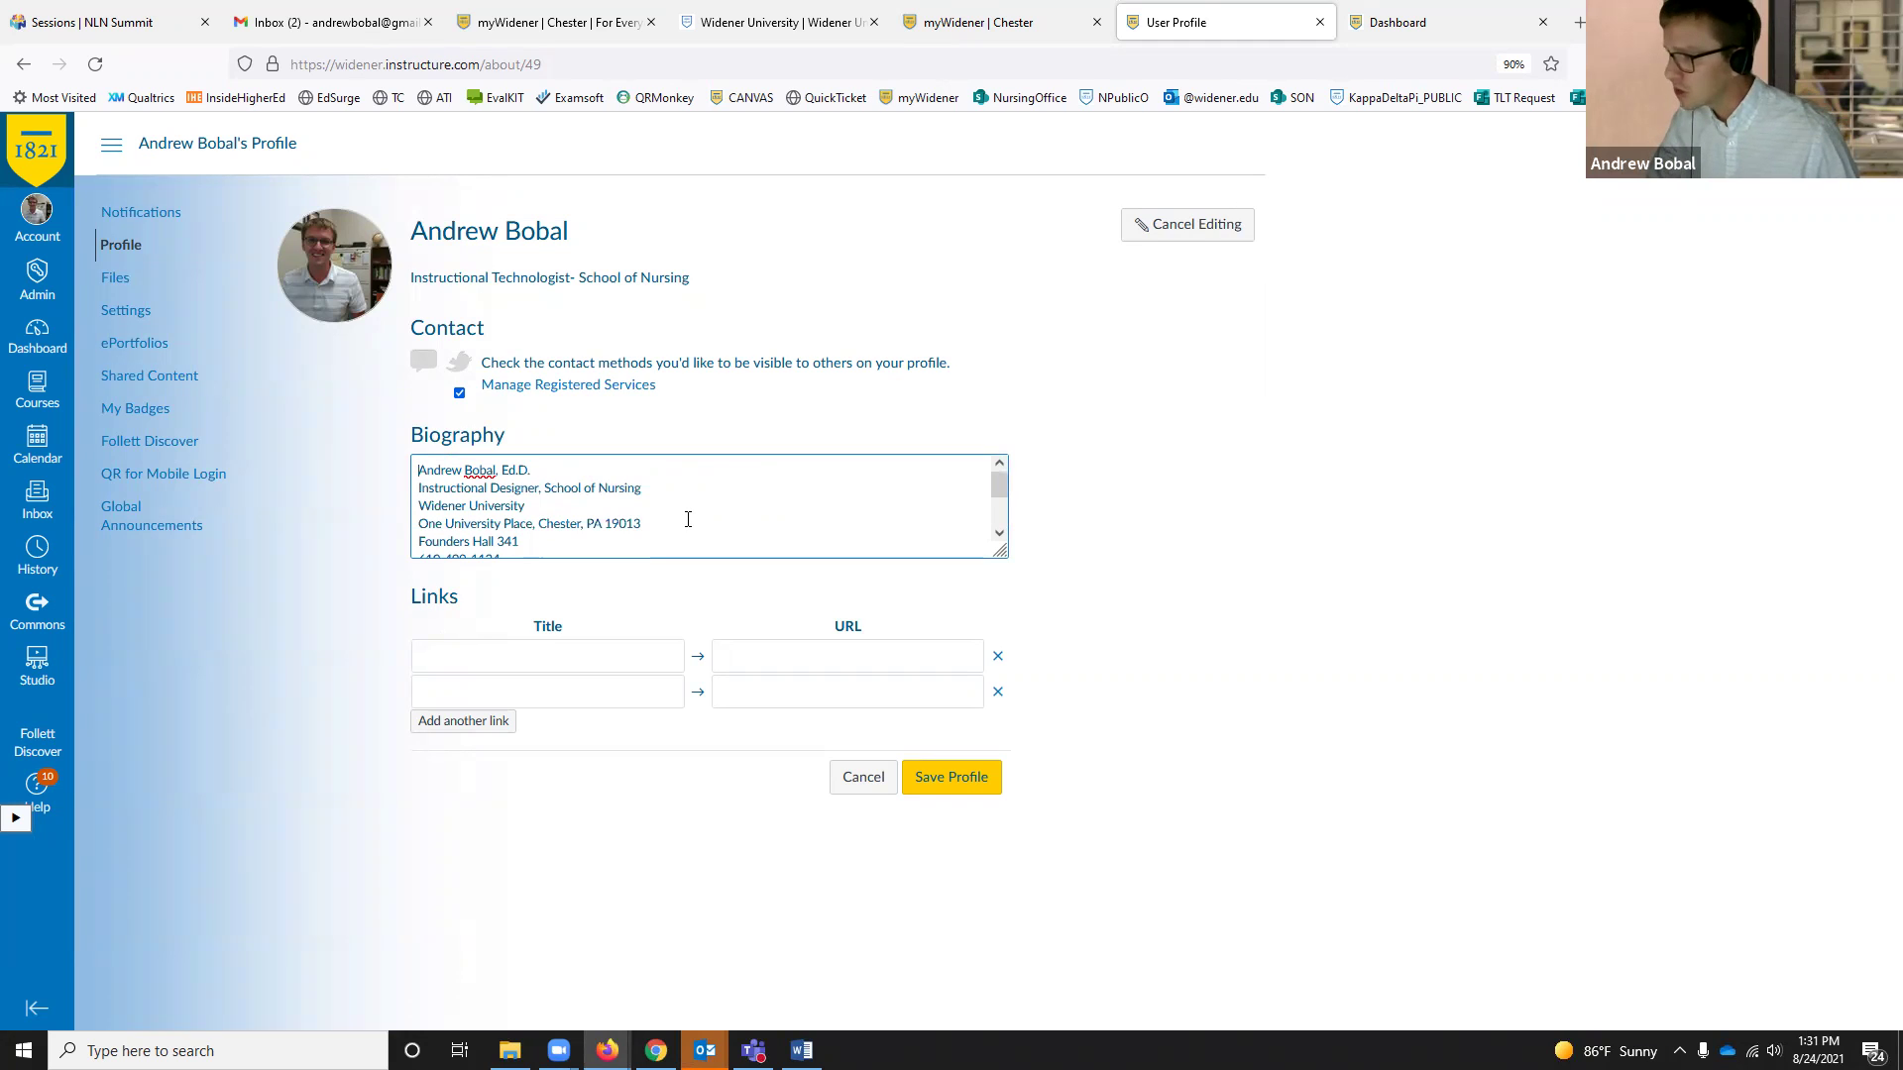
scroll(688, 519, "down", 3)
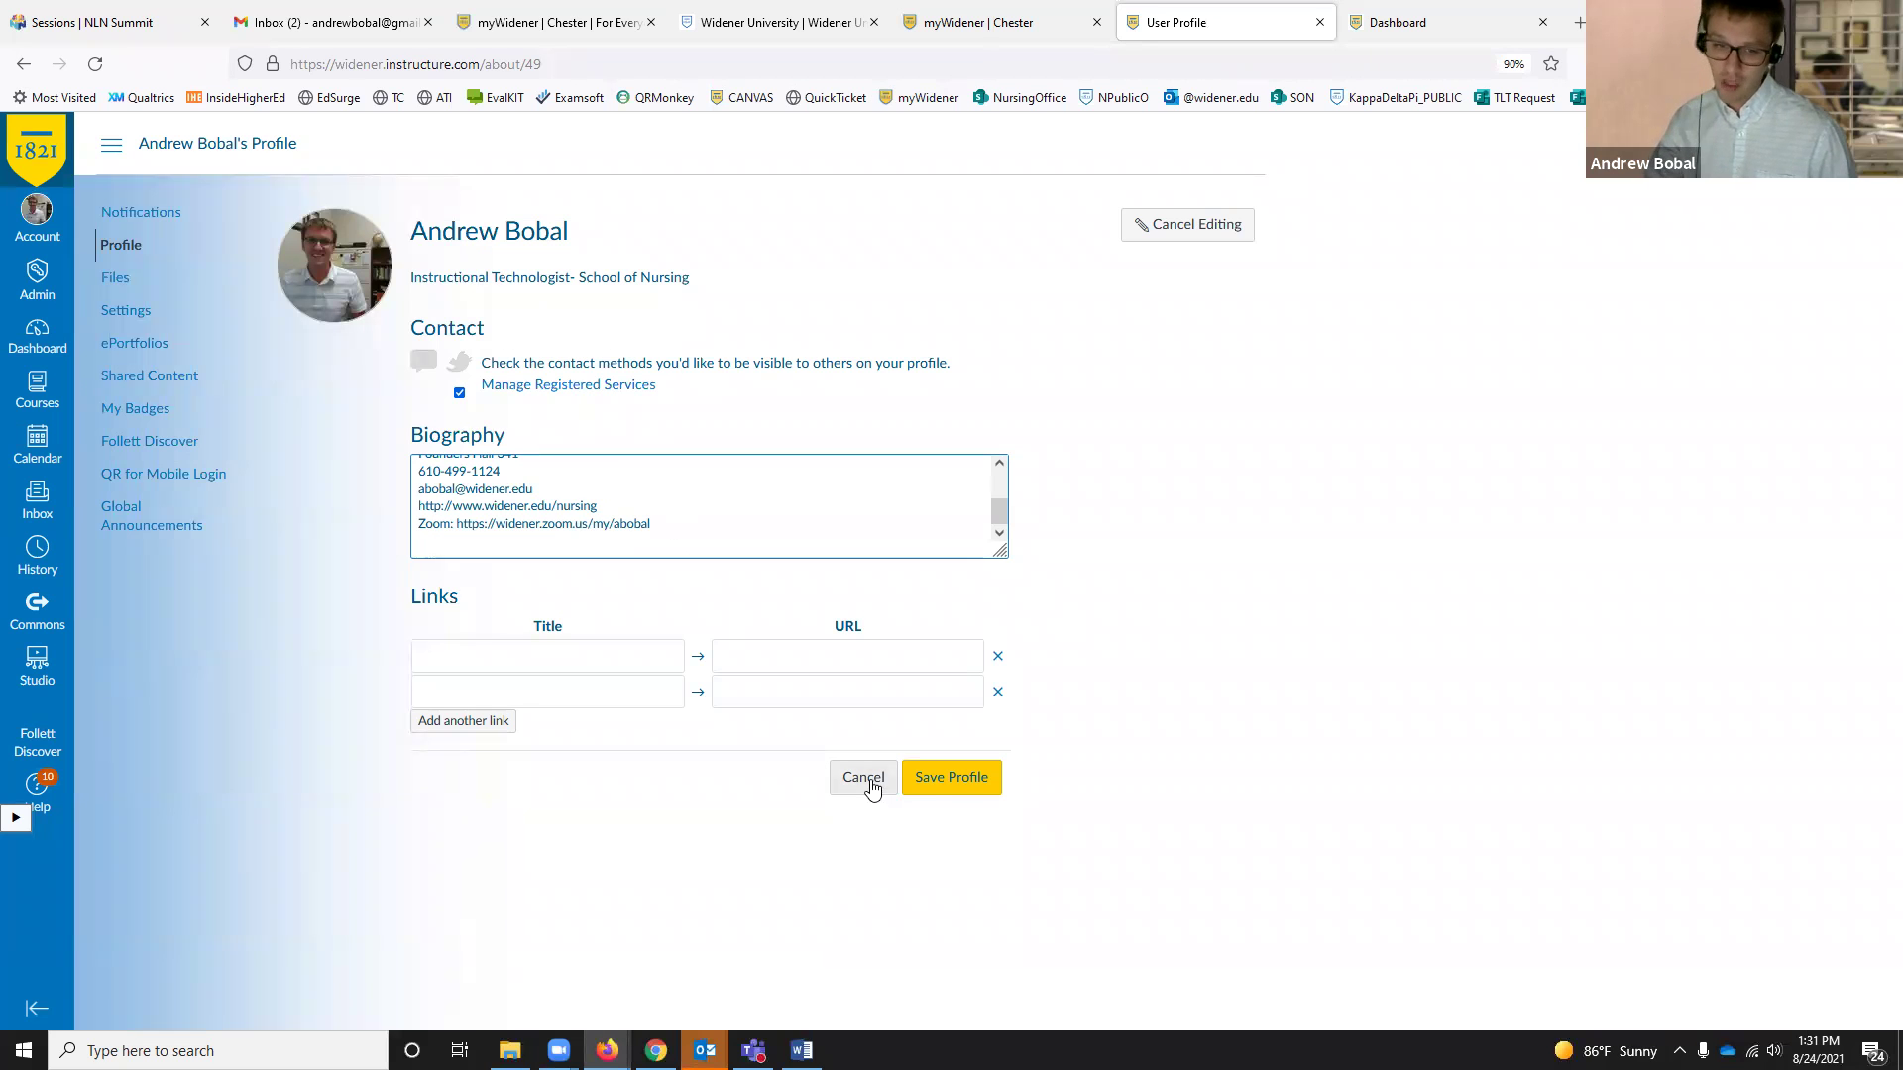
Step: Save the biography, then reopen the editor and cancel without making further changes
left_click(954, 783)
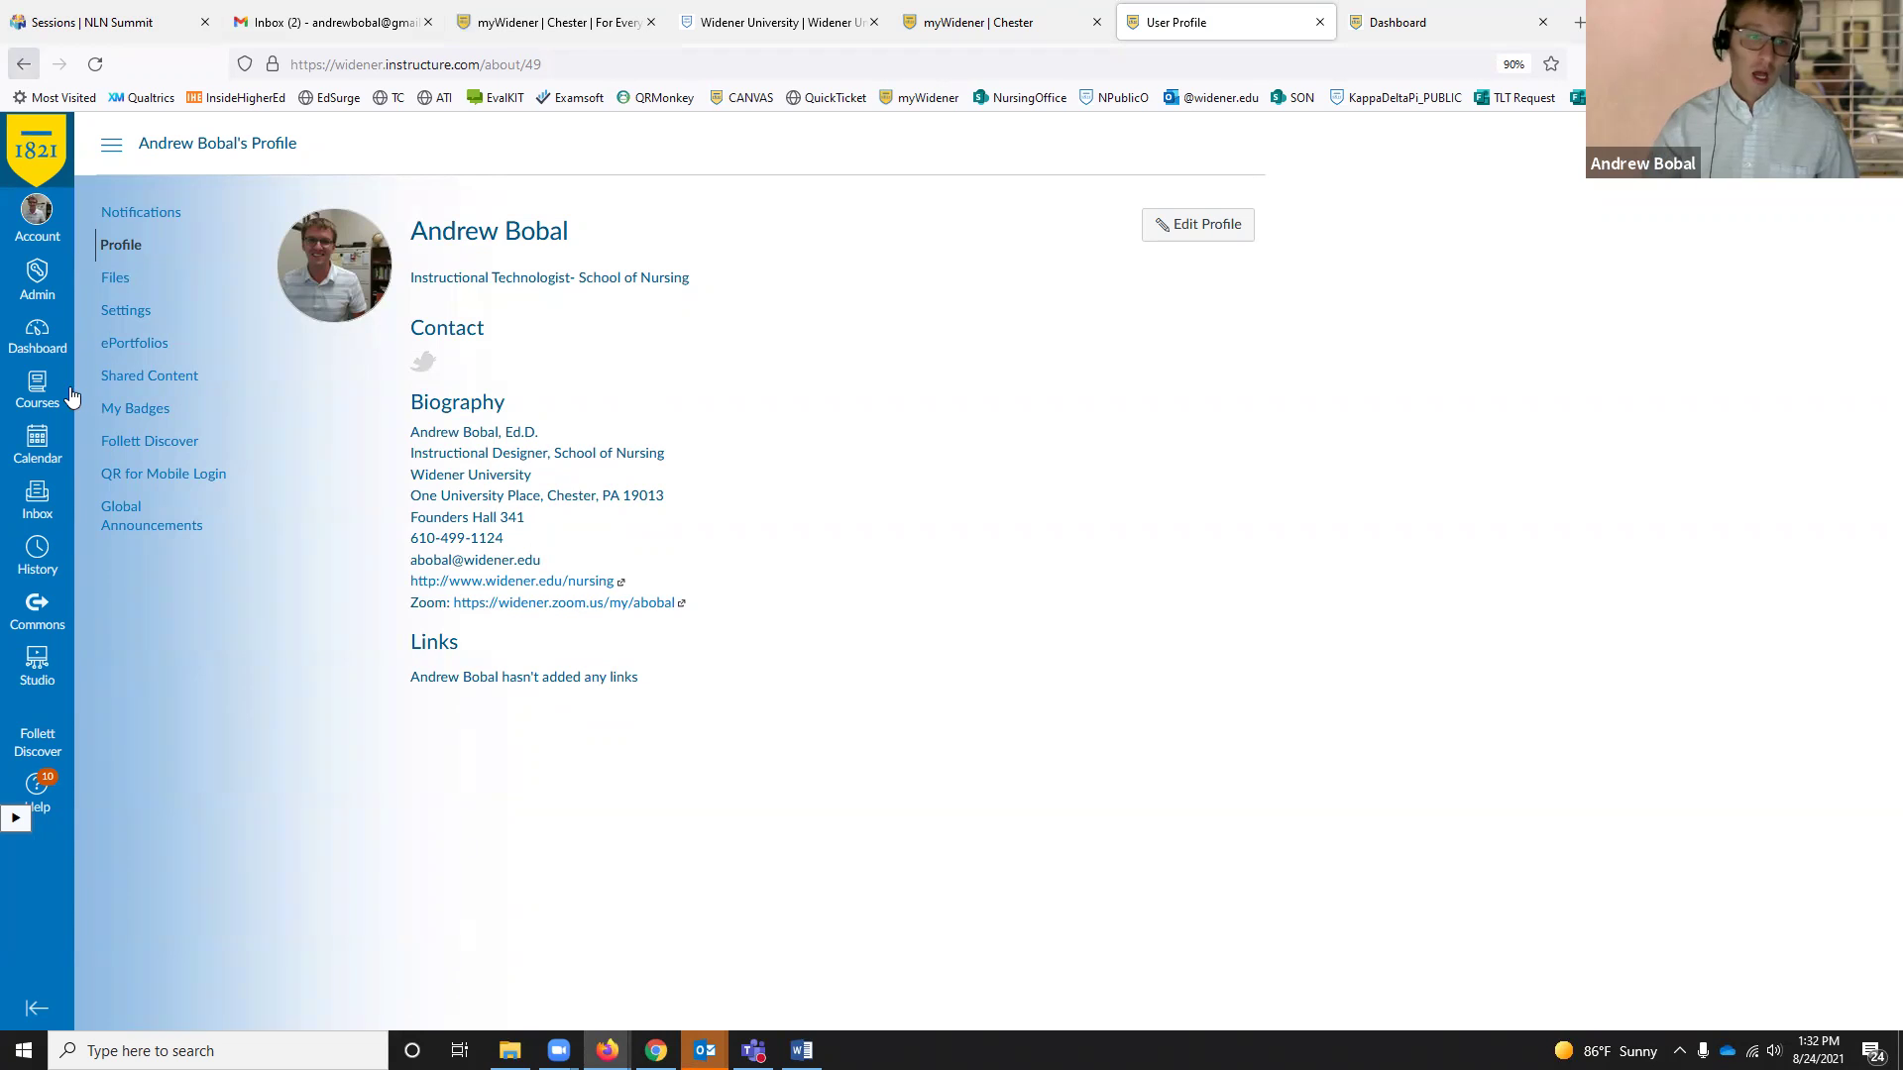
left_click(1158, 222)
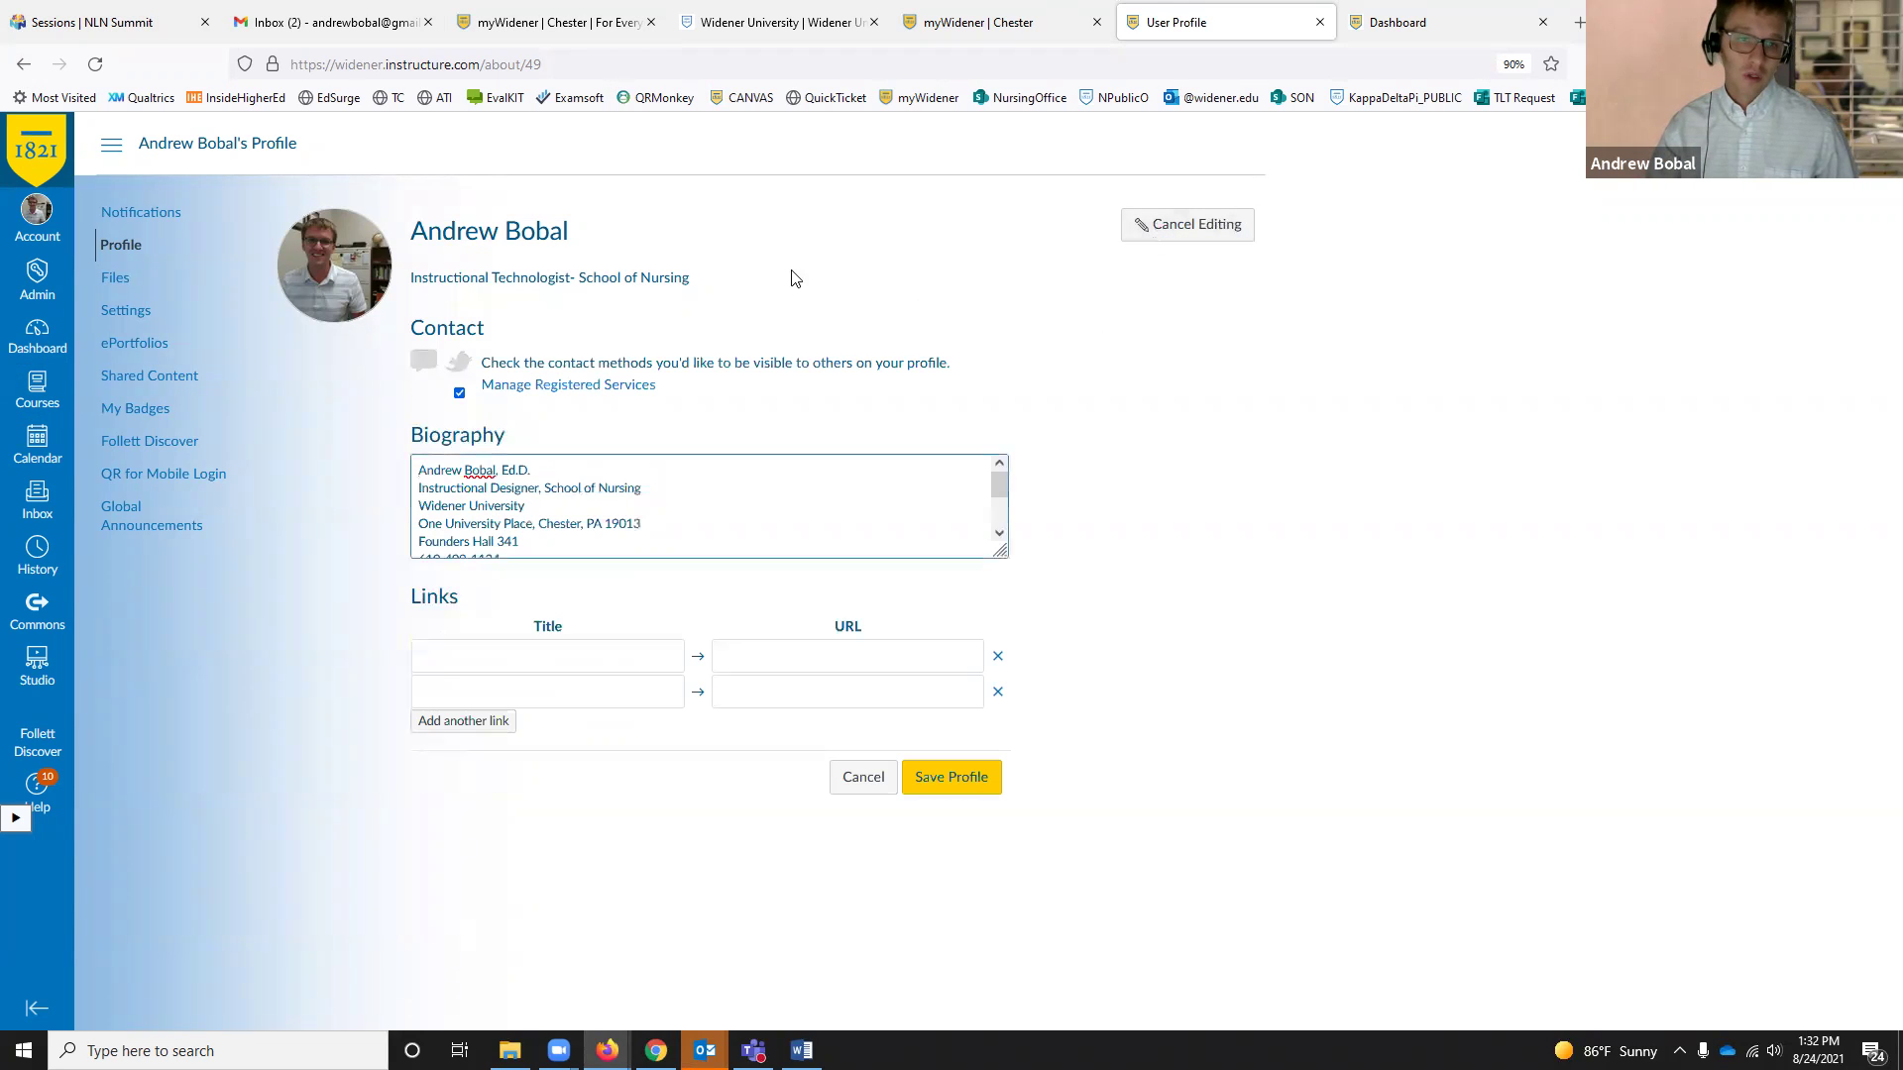
double_click(530, 278)
left_click(839, 357)
left_click(887, 790)
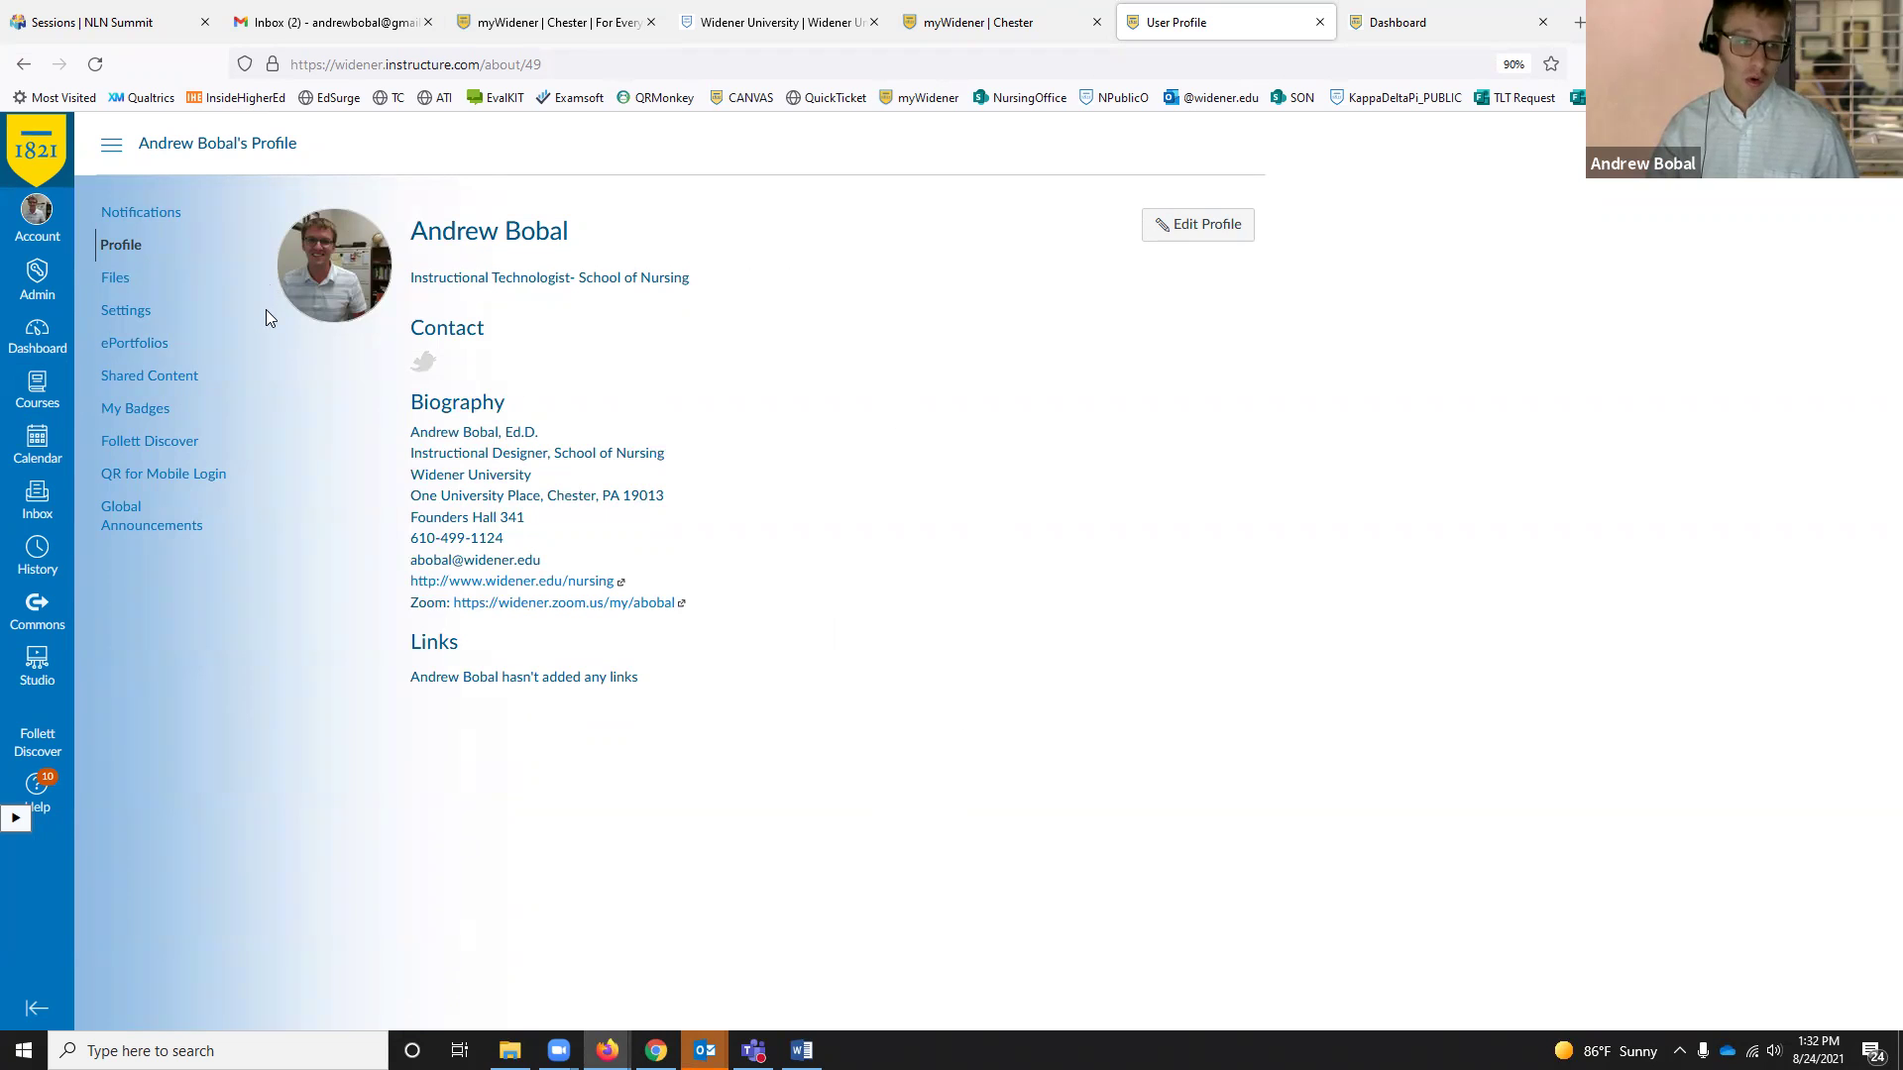
Step: Review the notification settings for all categories, dismiss the info banner, and return to the Dashboard
left_click(163, 220)
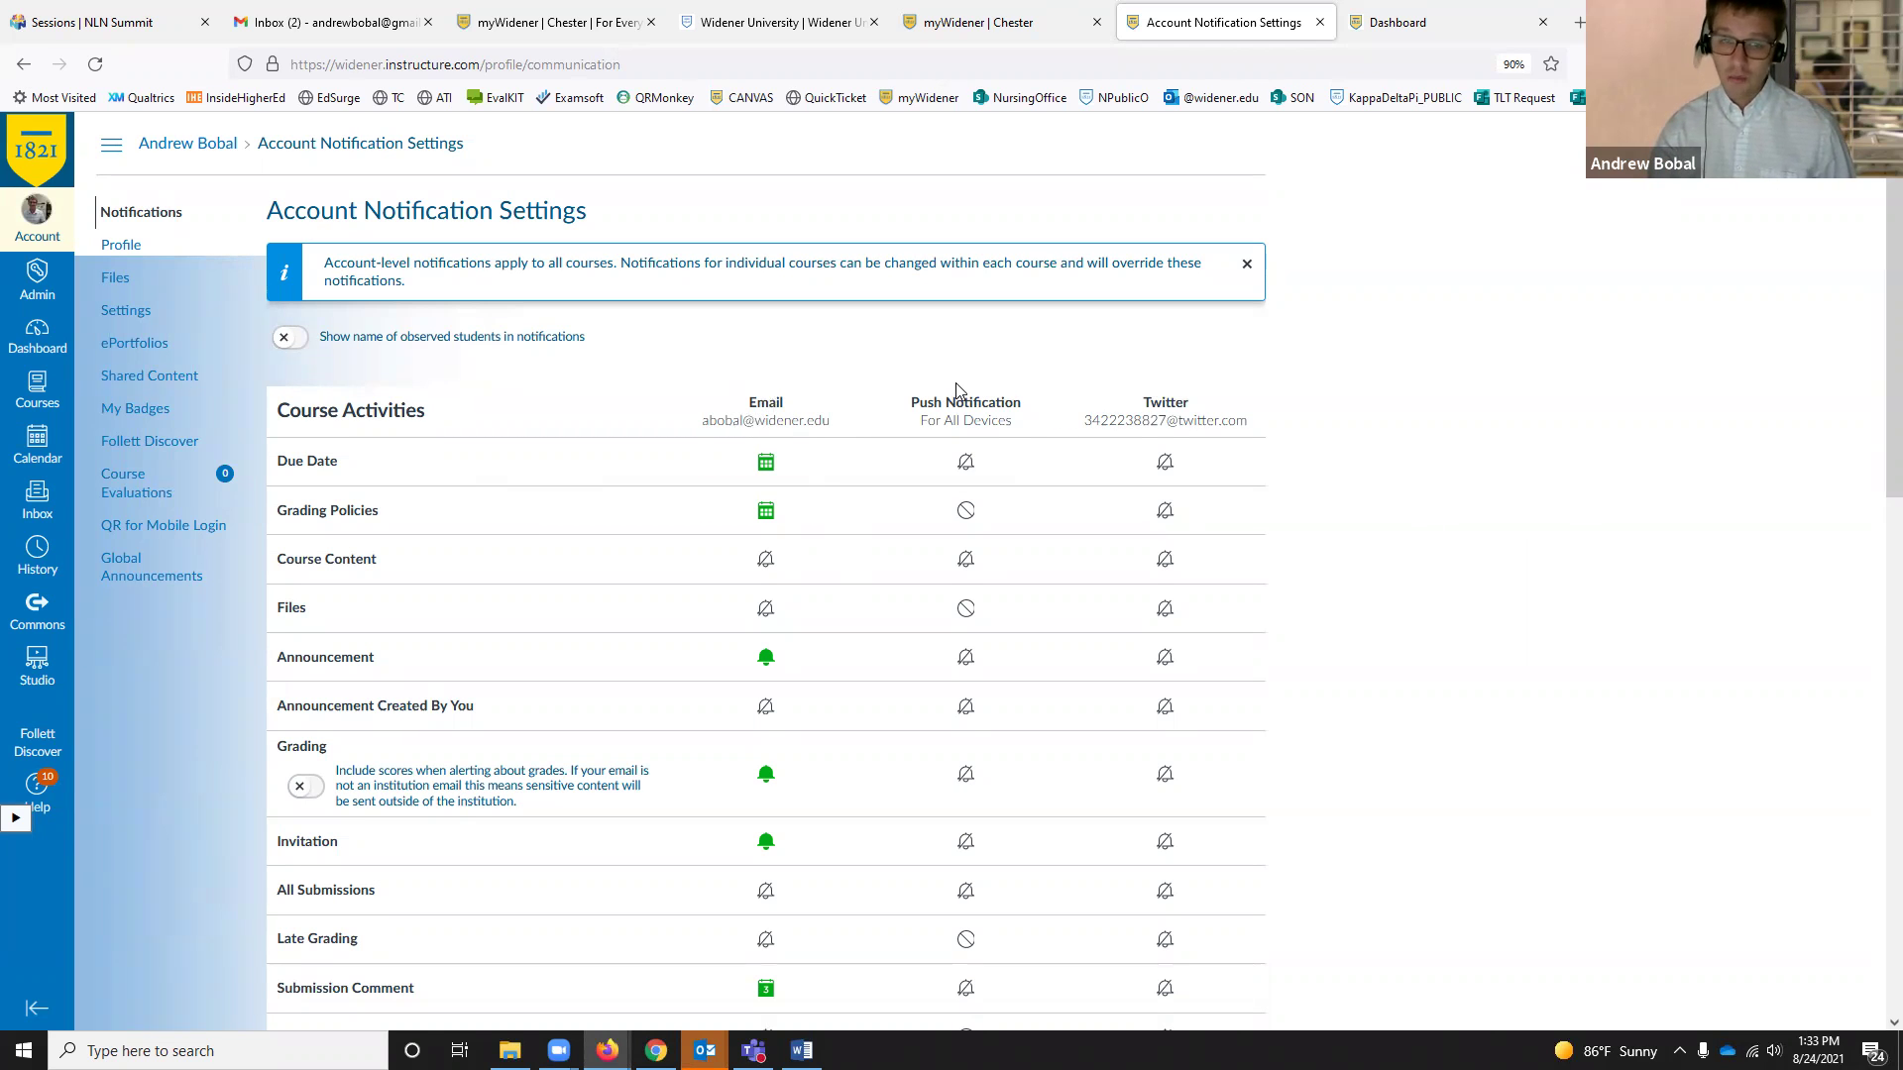
scroll(1215, 406, "down", 12)
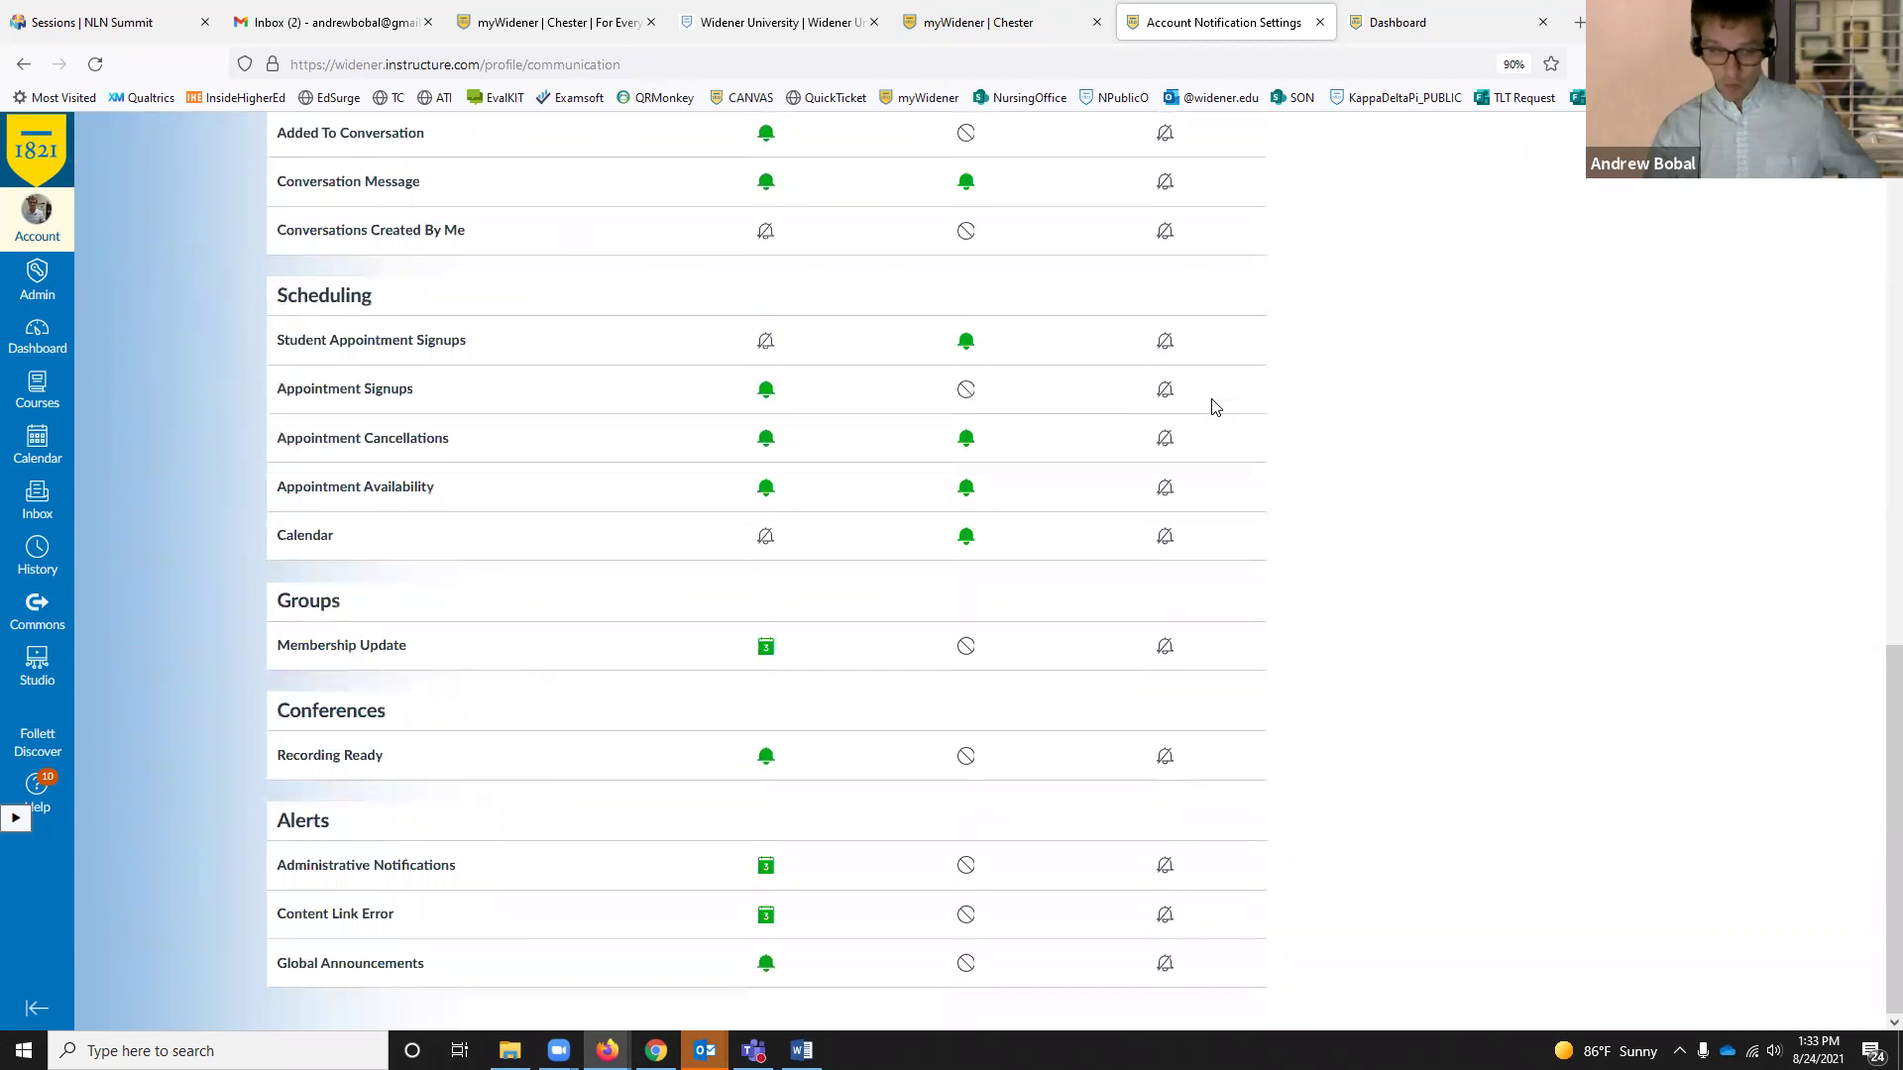
scroll(1215, 407, "up", 15)
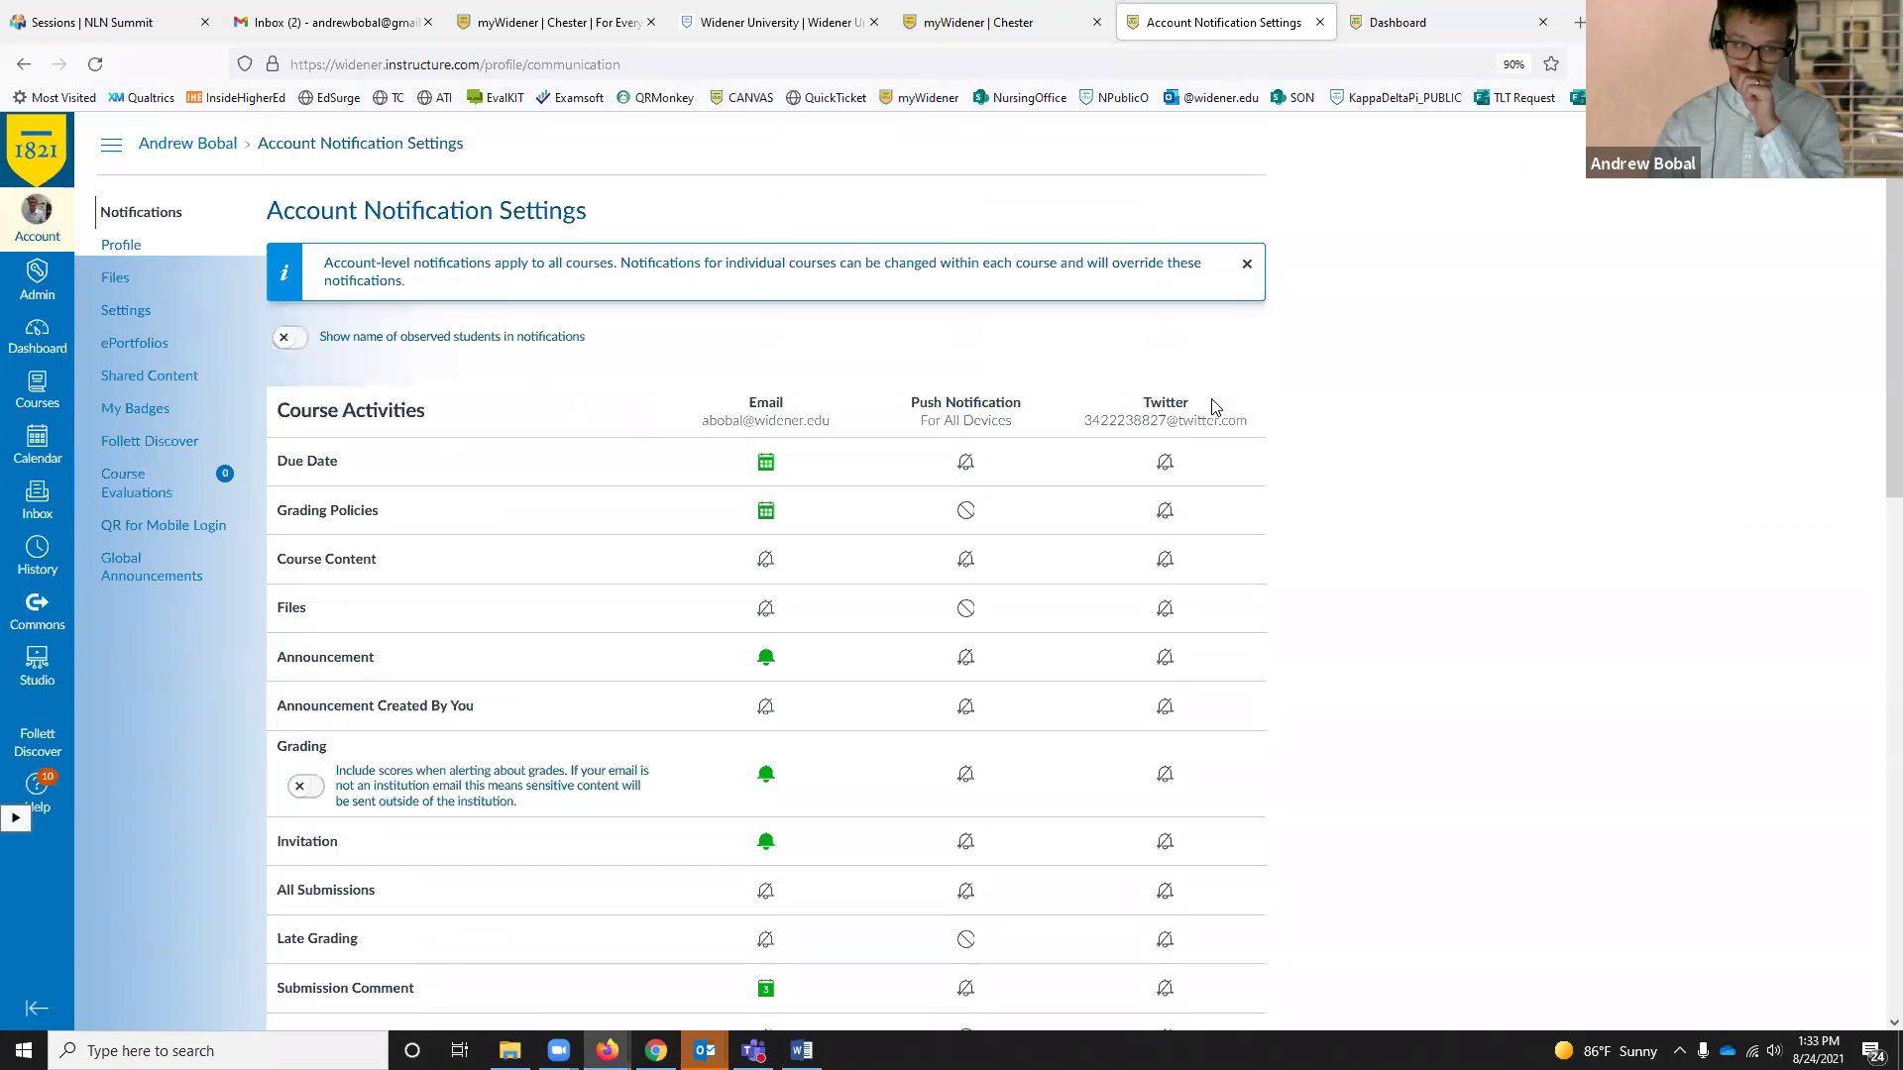
left_click(1247, 264)
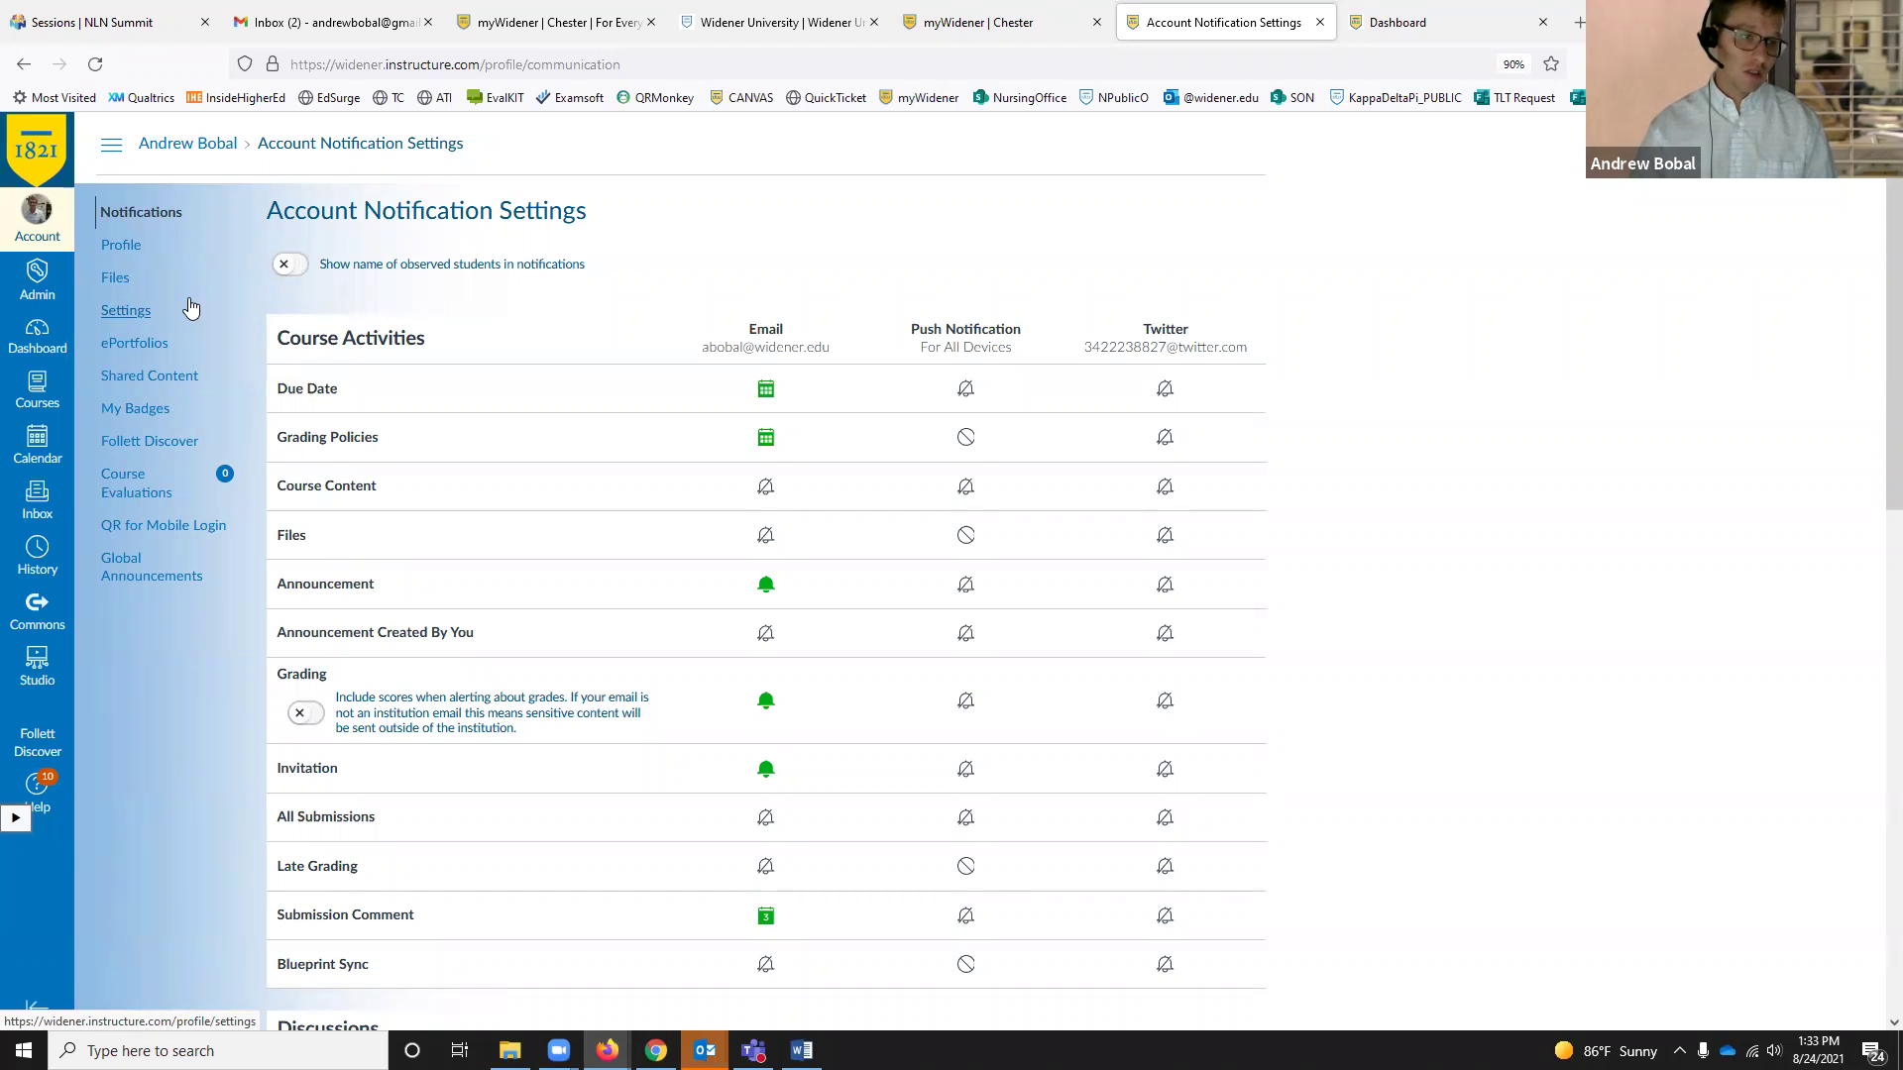
left_click(38, 151)
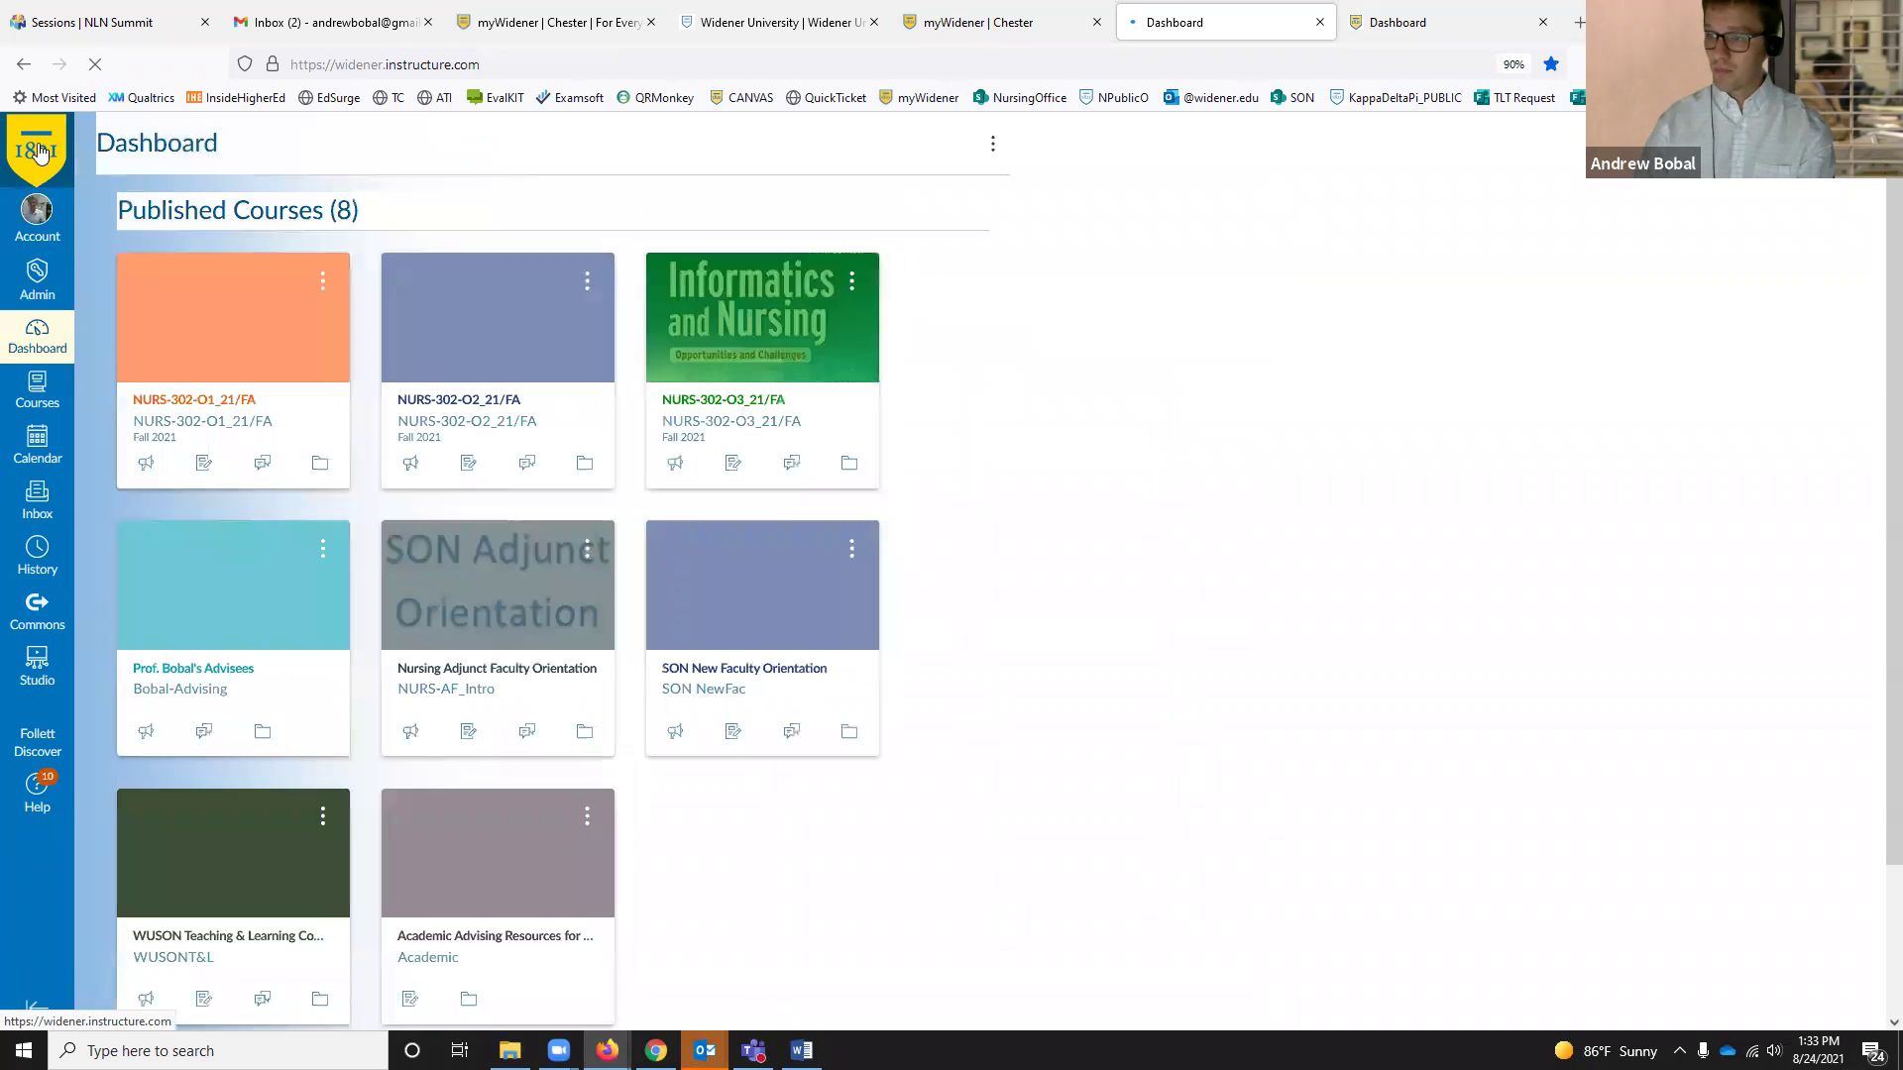
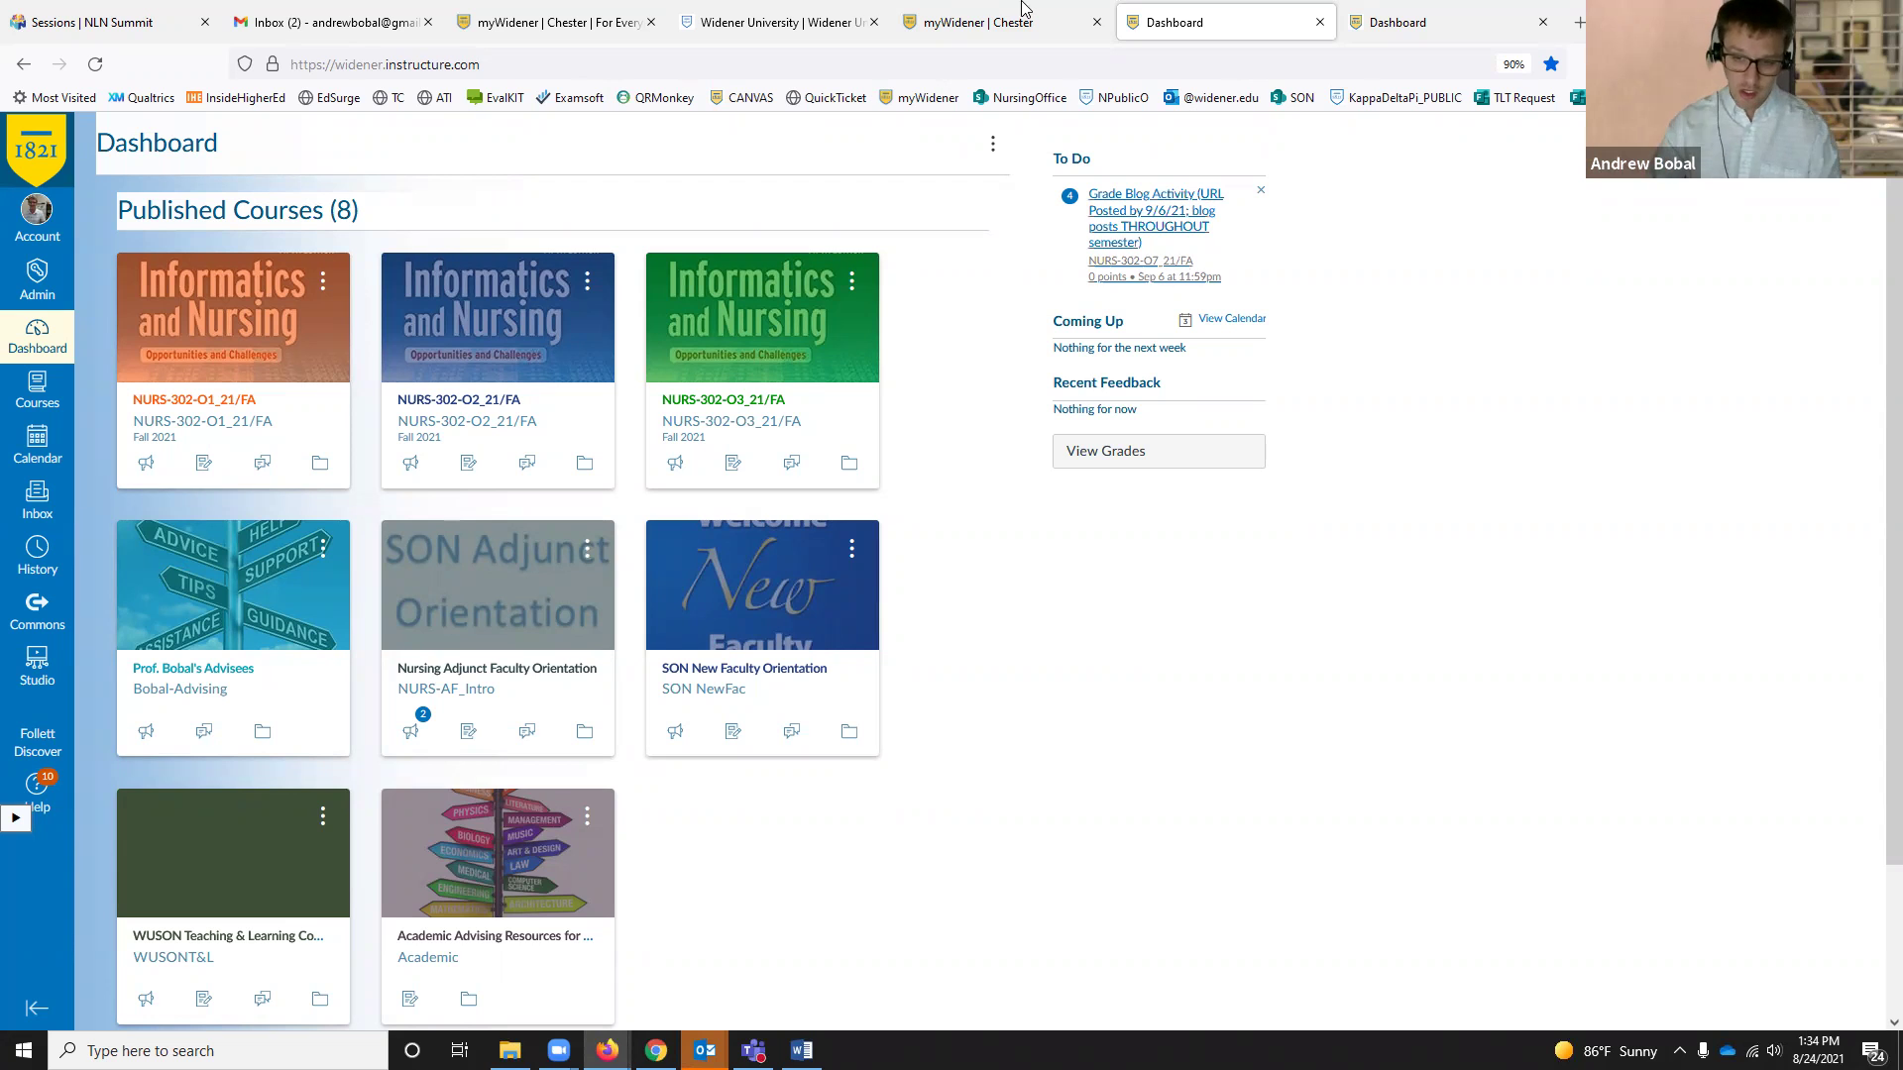
Step: Open the NURS-302-O1_21/FA course card to show its published syllabus page
left_click(235, 424)
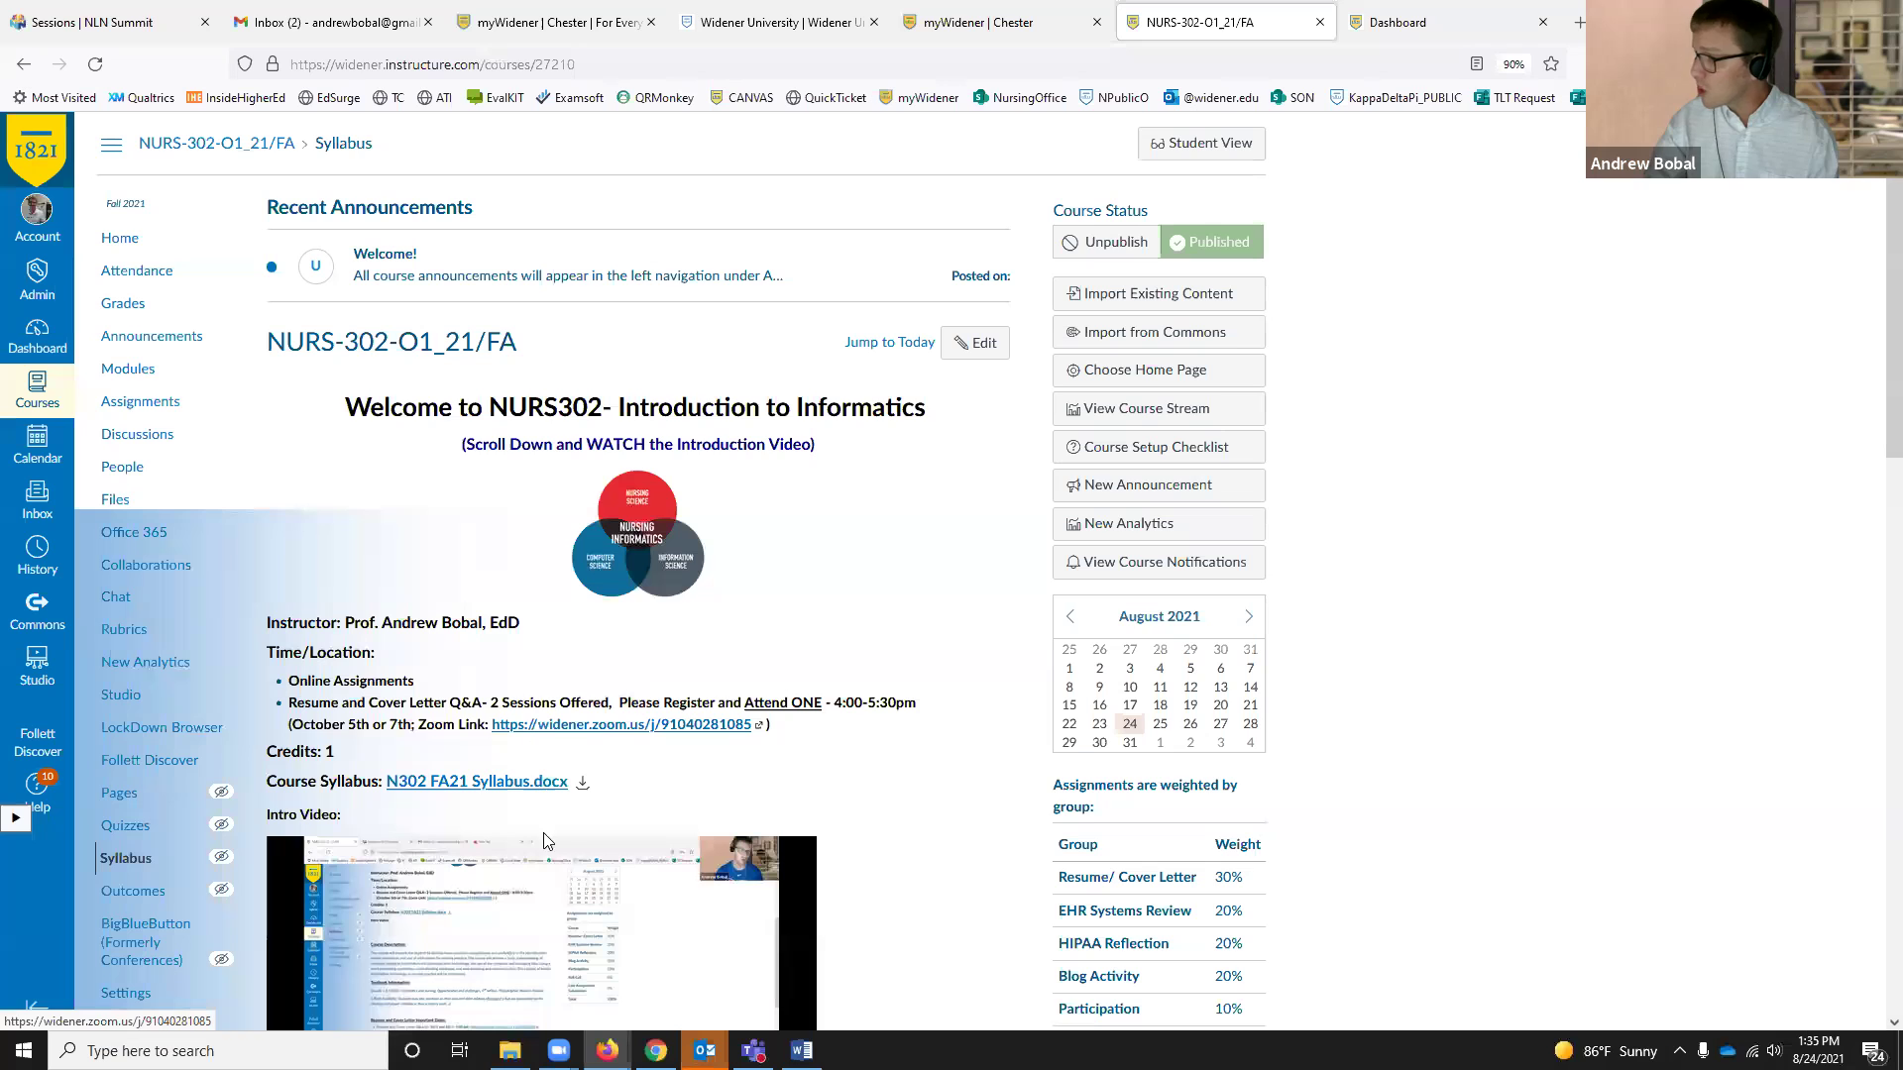
scroll(479, 604, "down", 5)
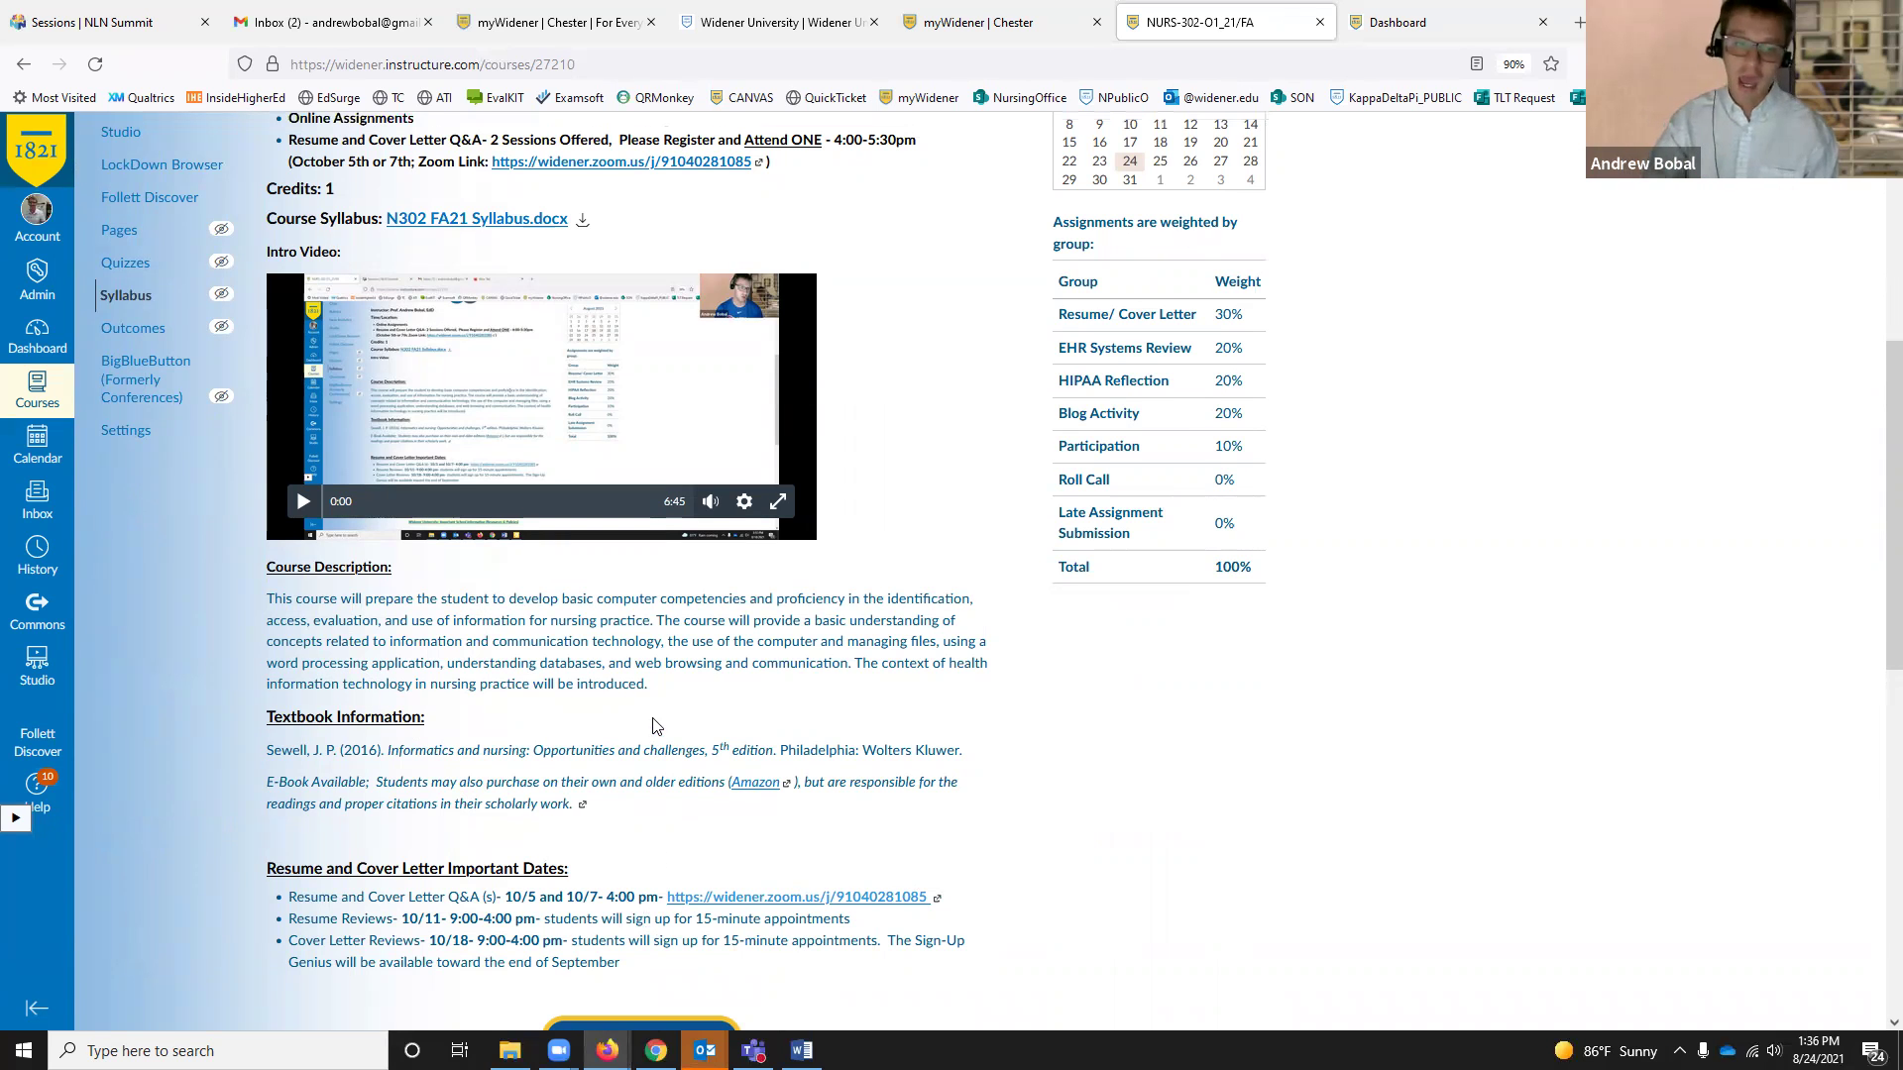
scroll(466, 771, "up", 5)
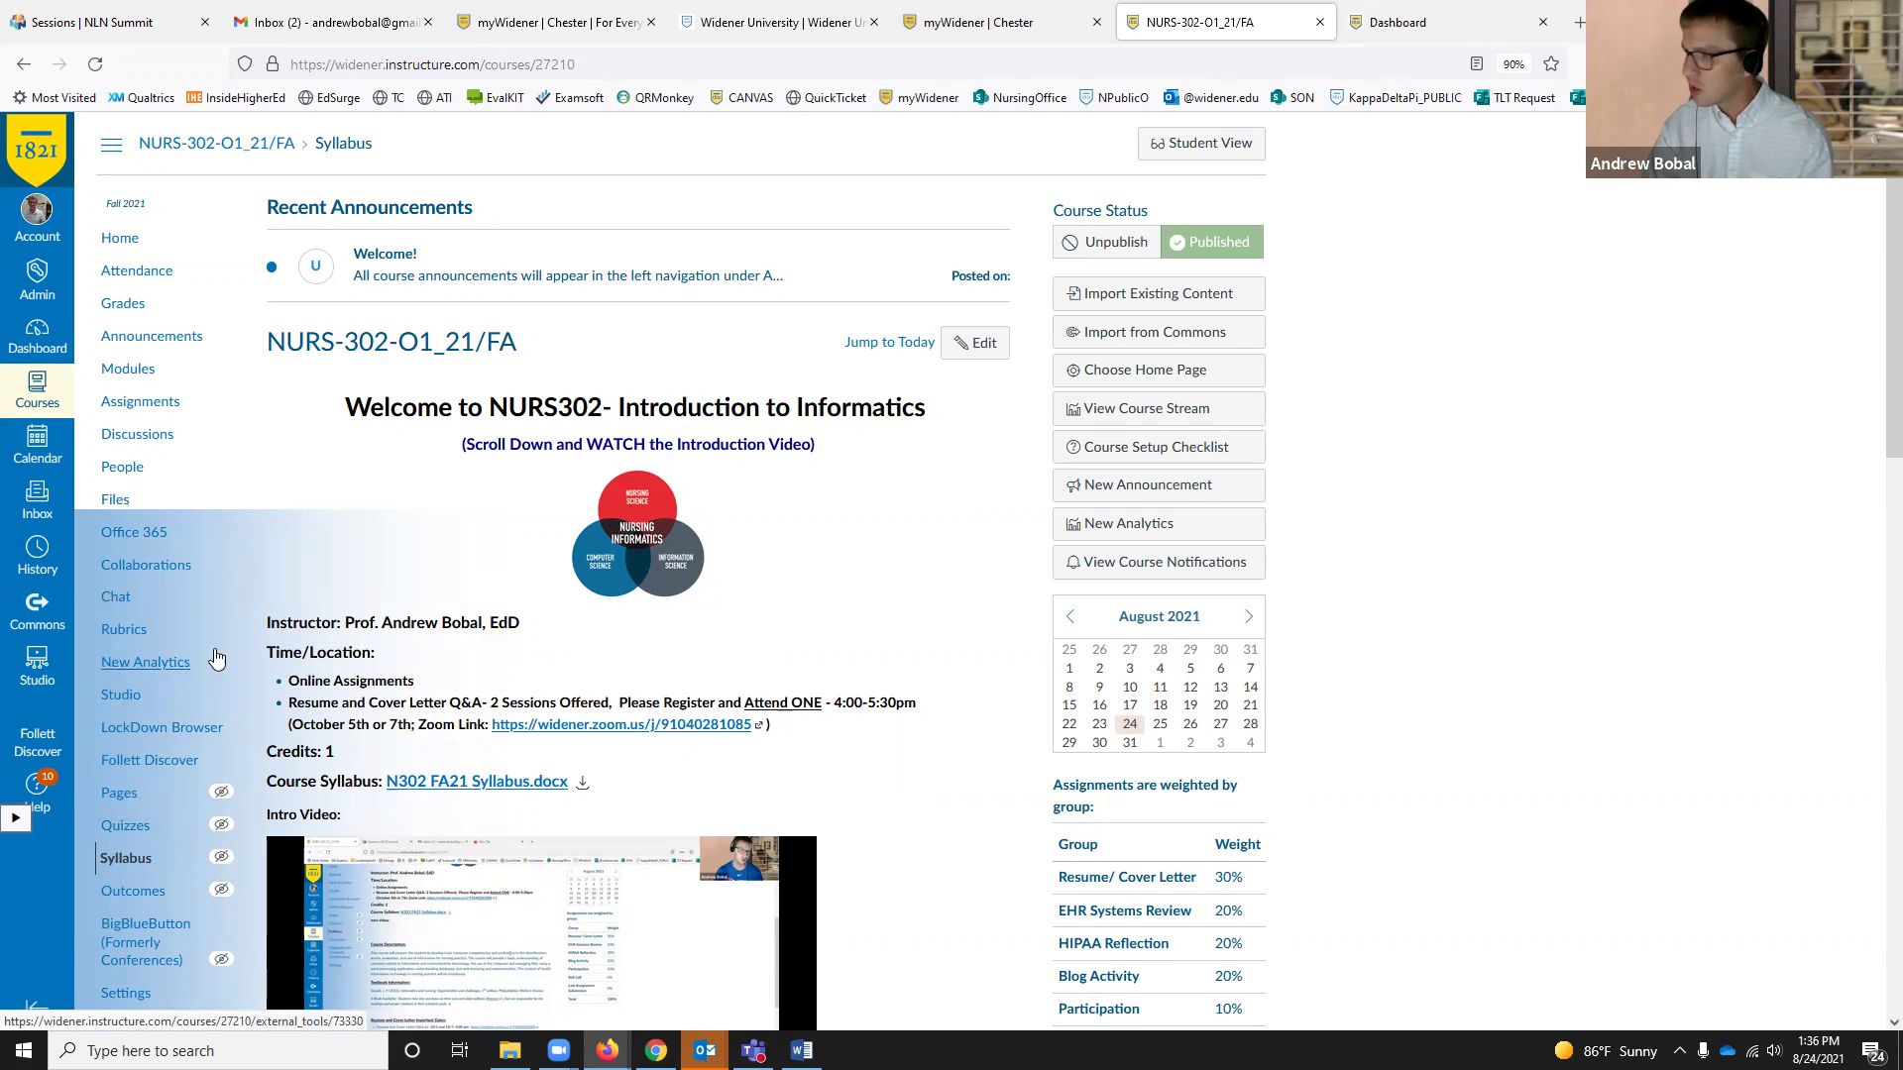
left_click(127, 245)
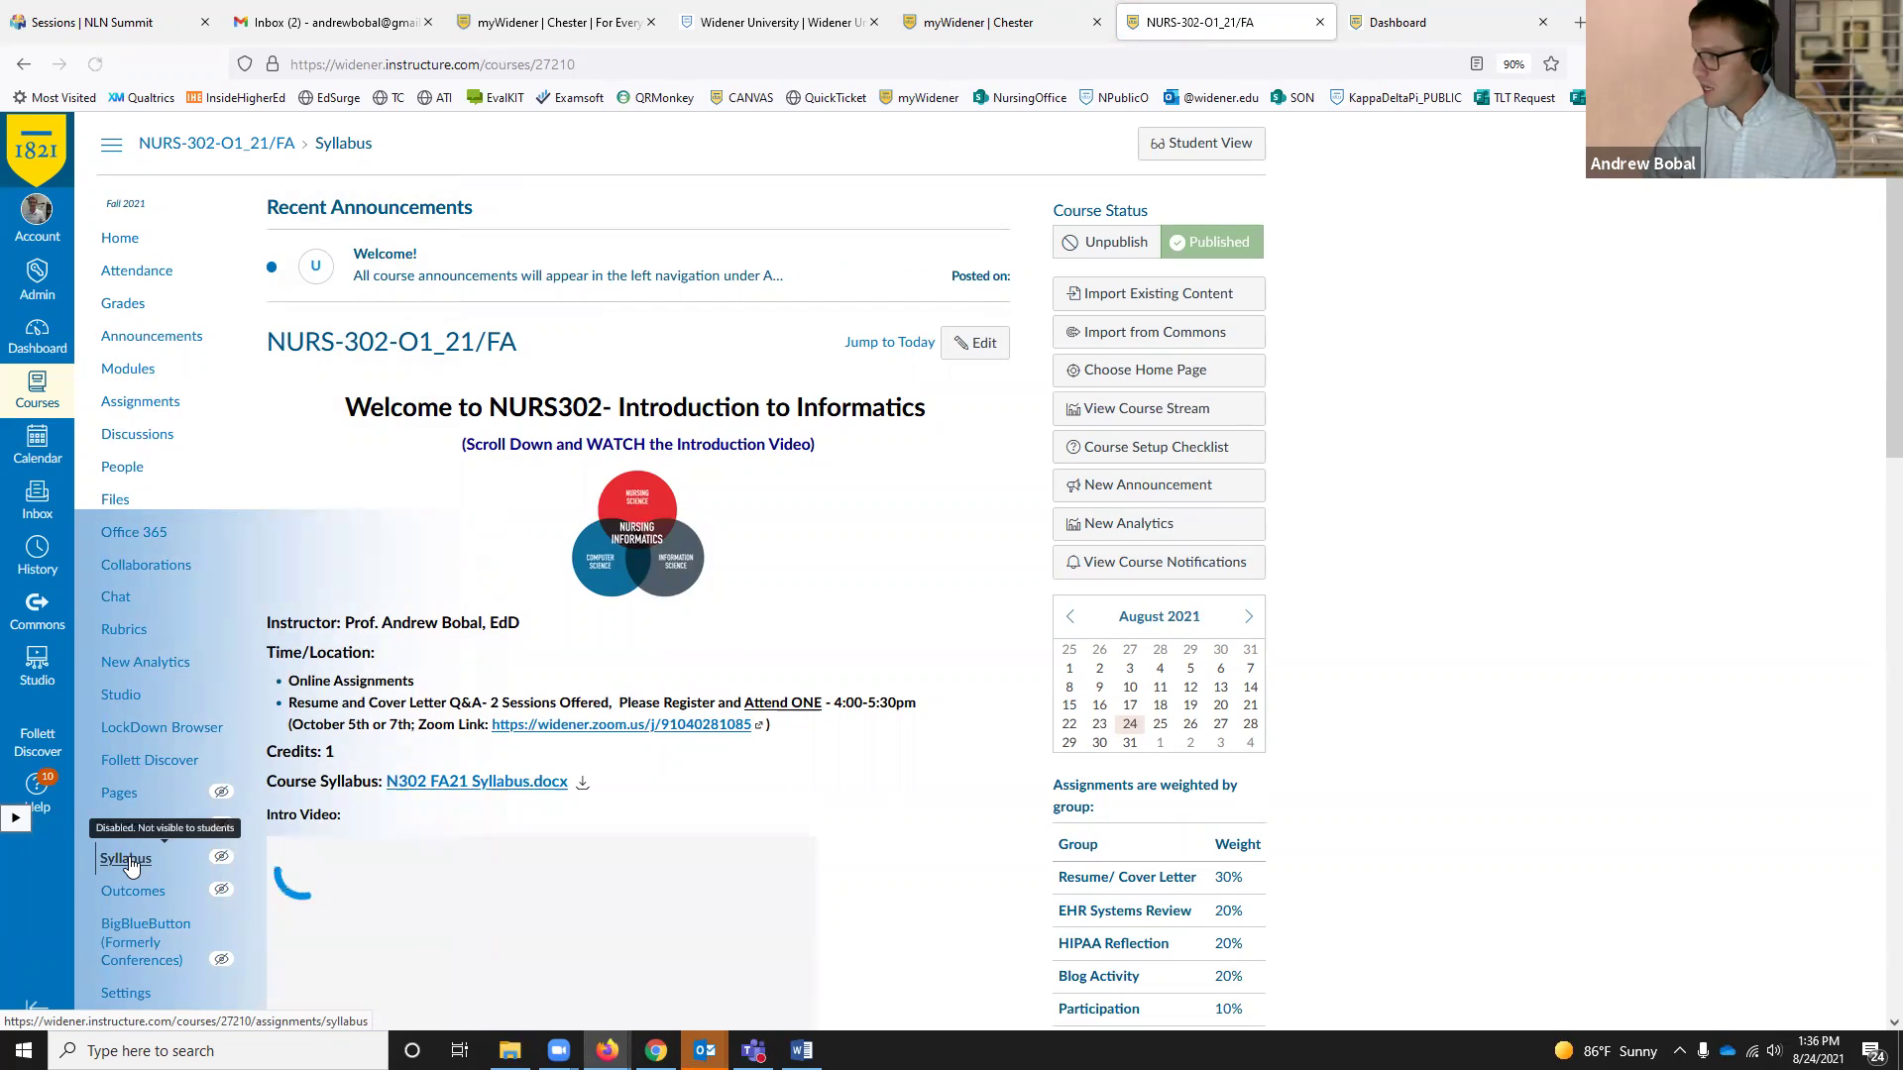
left_click(117, 238)
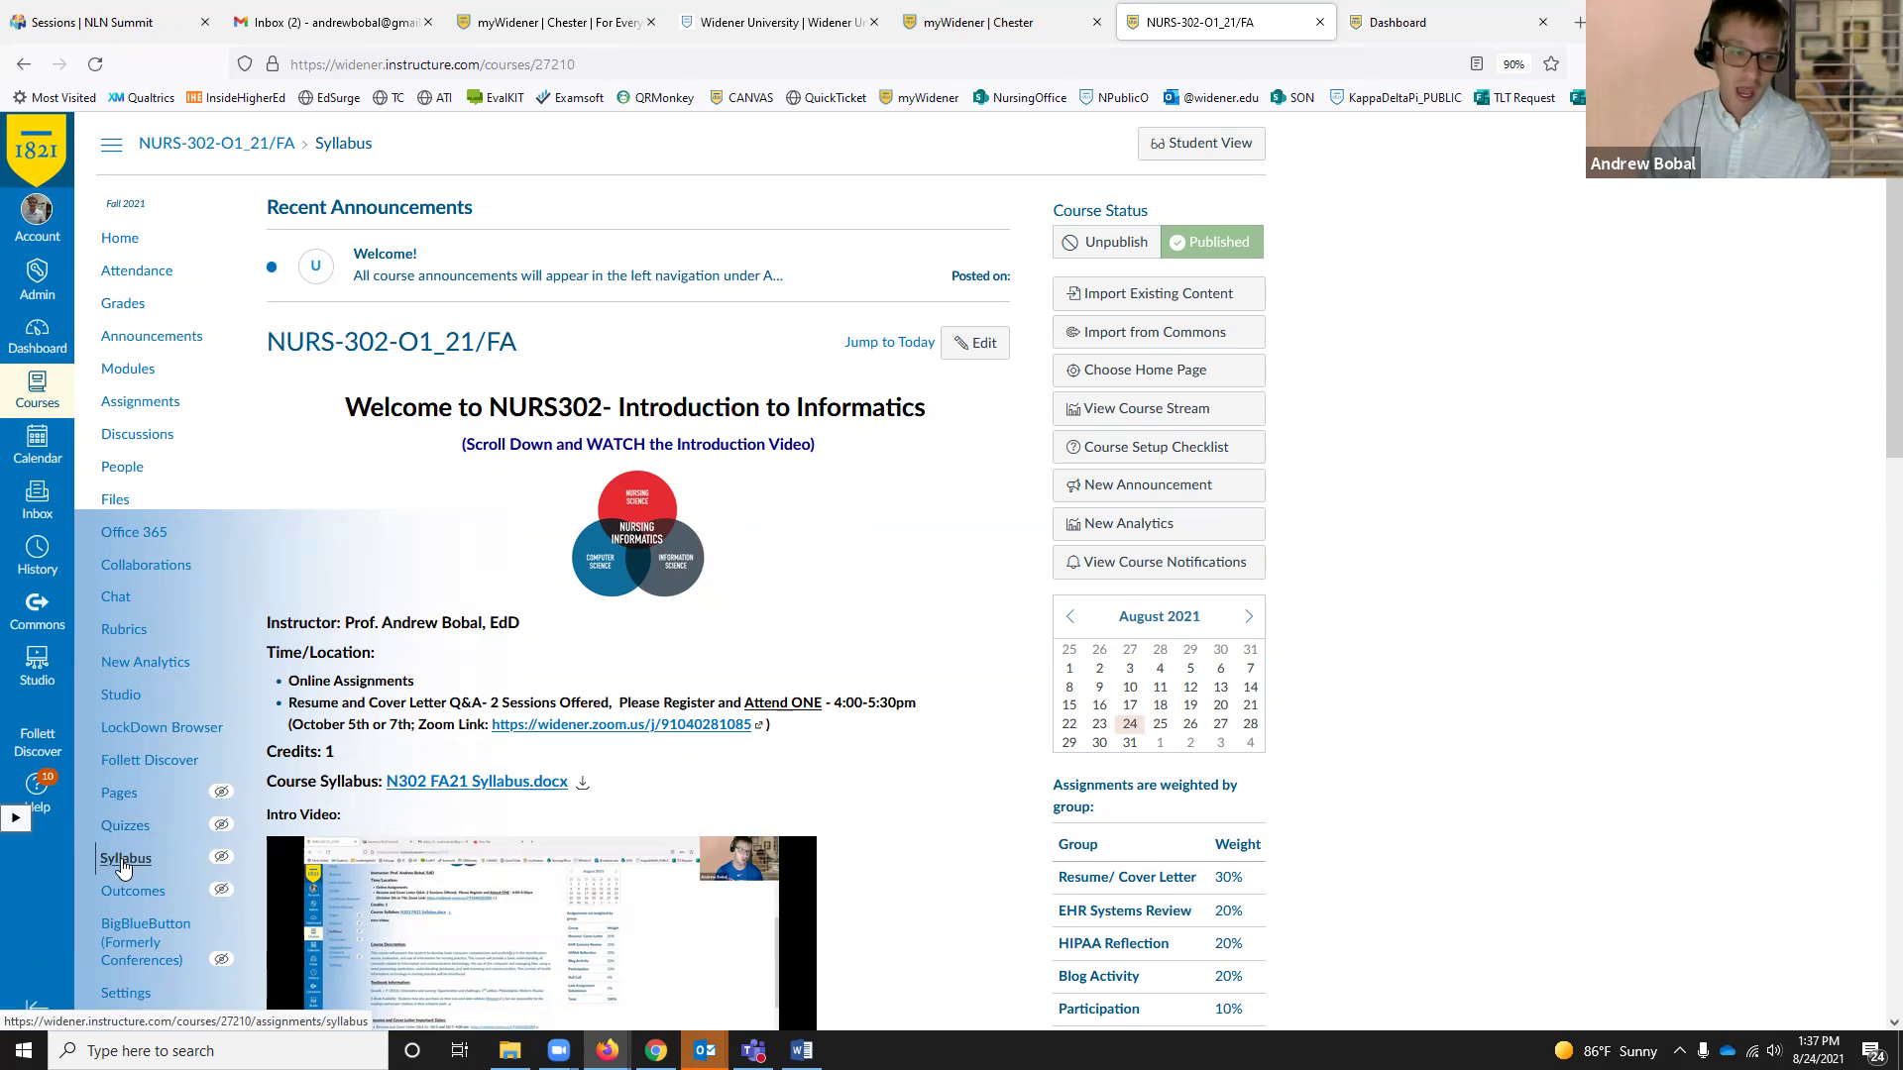
left_click(119, 243)
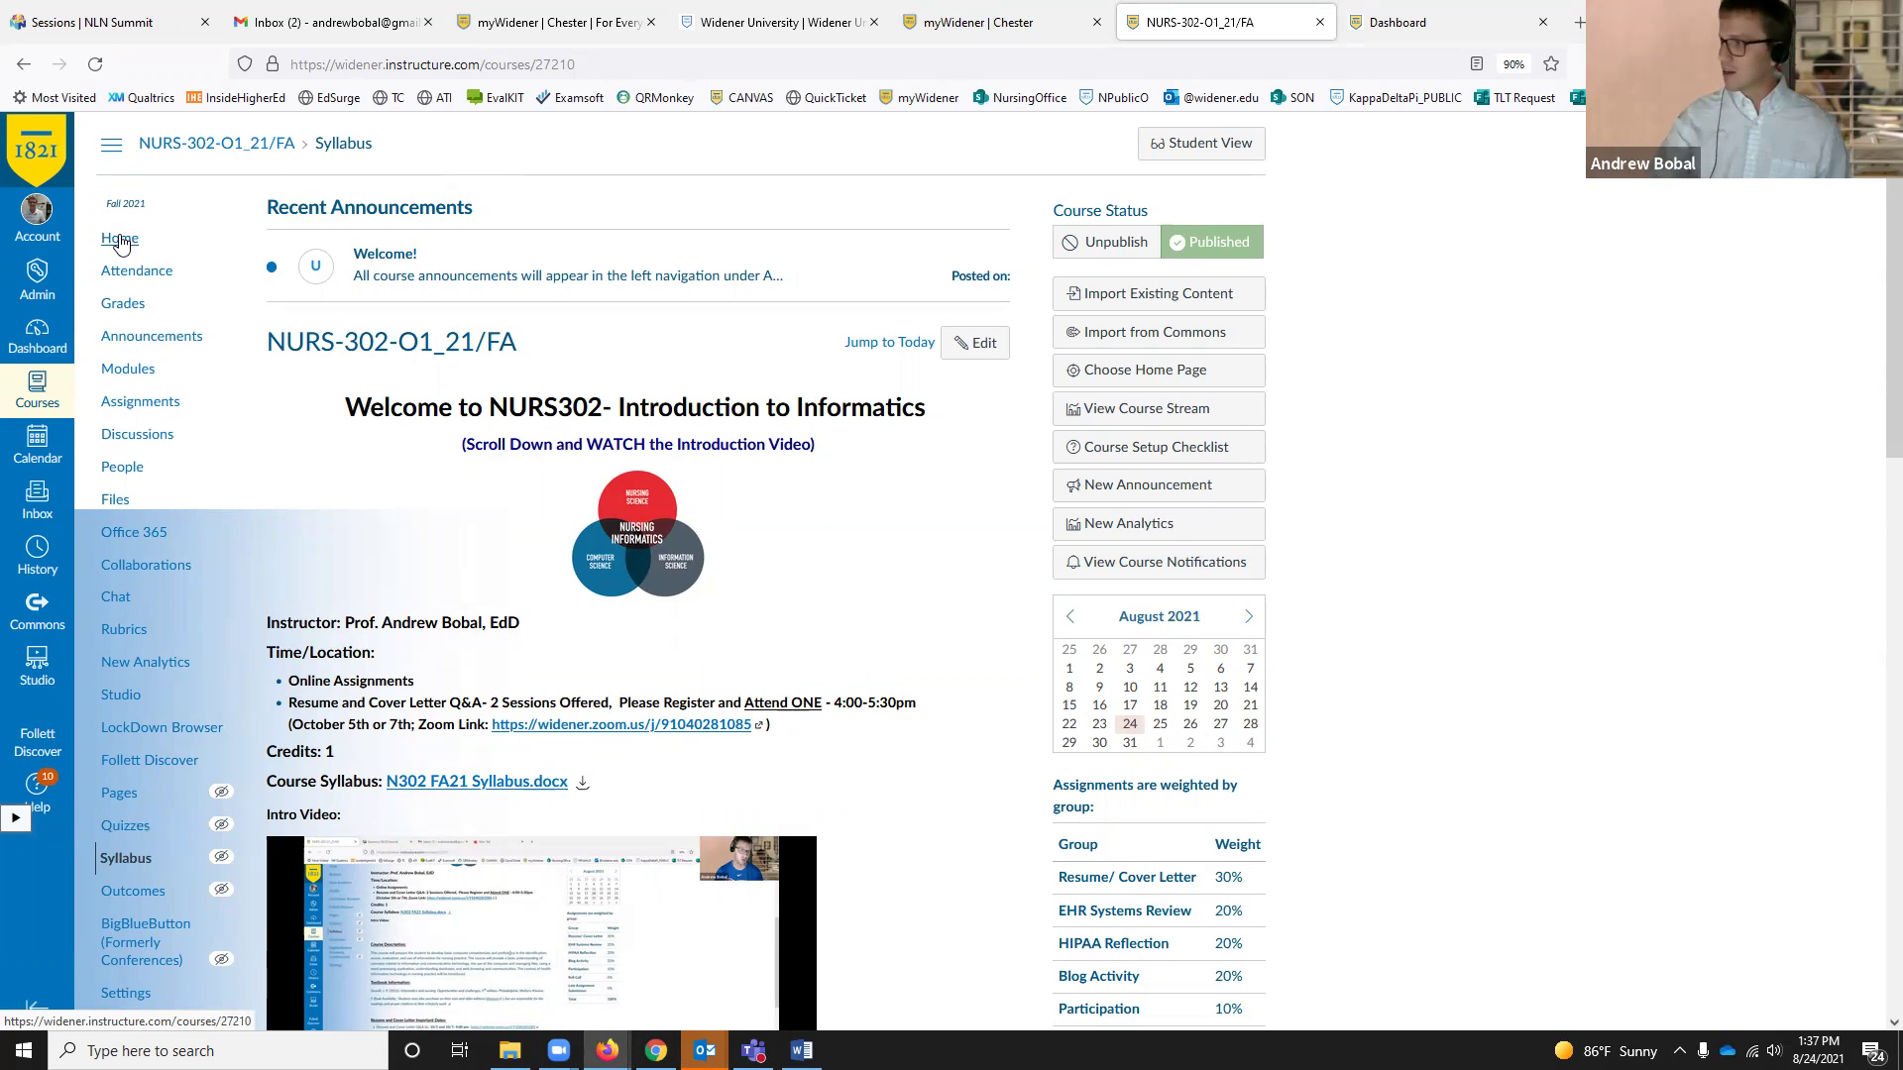
scroll(332, 303, "down", 1)
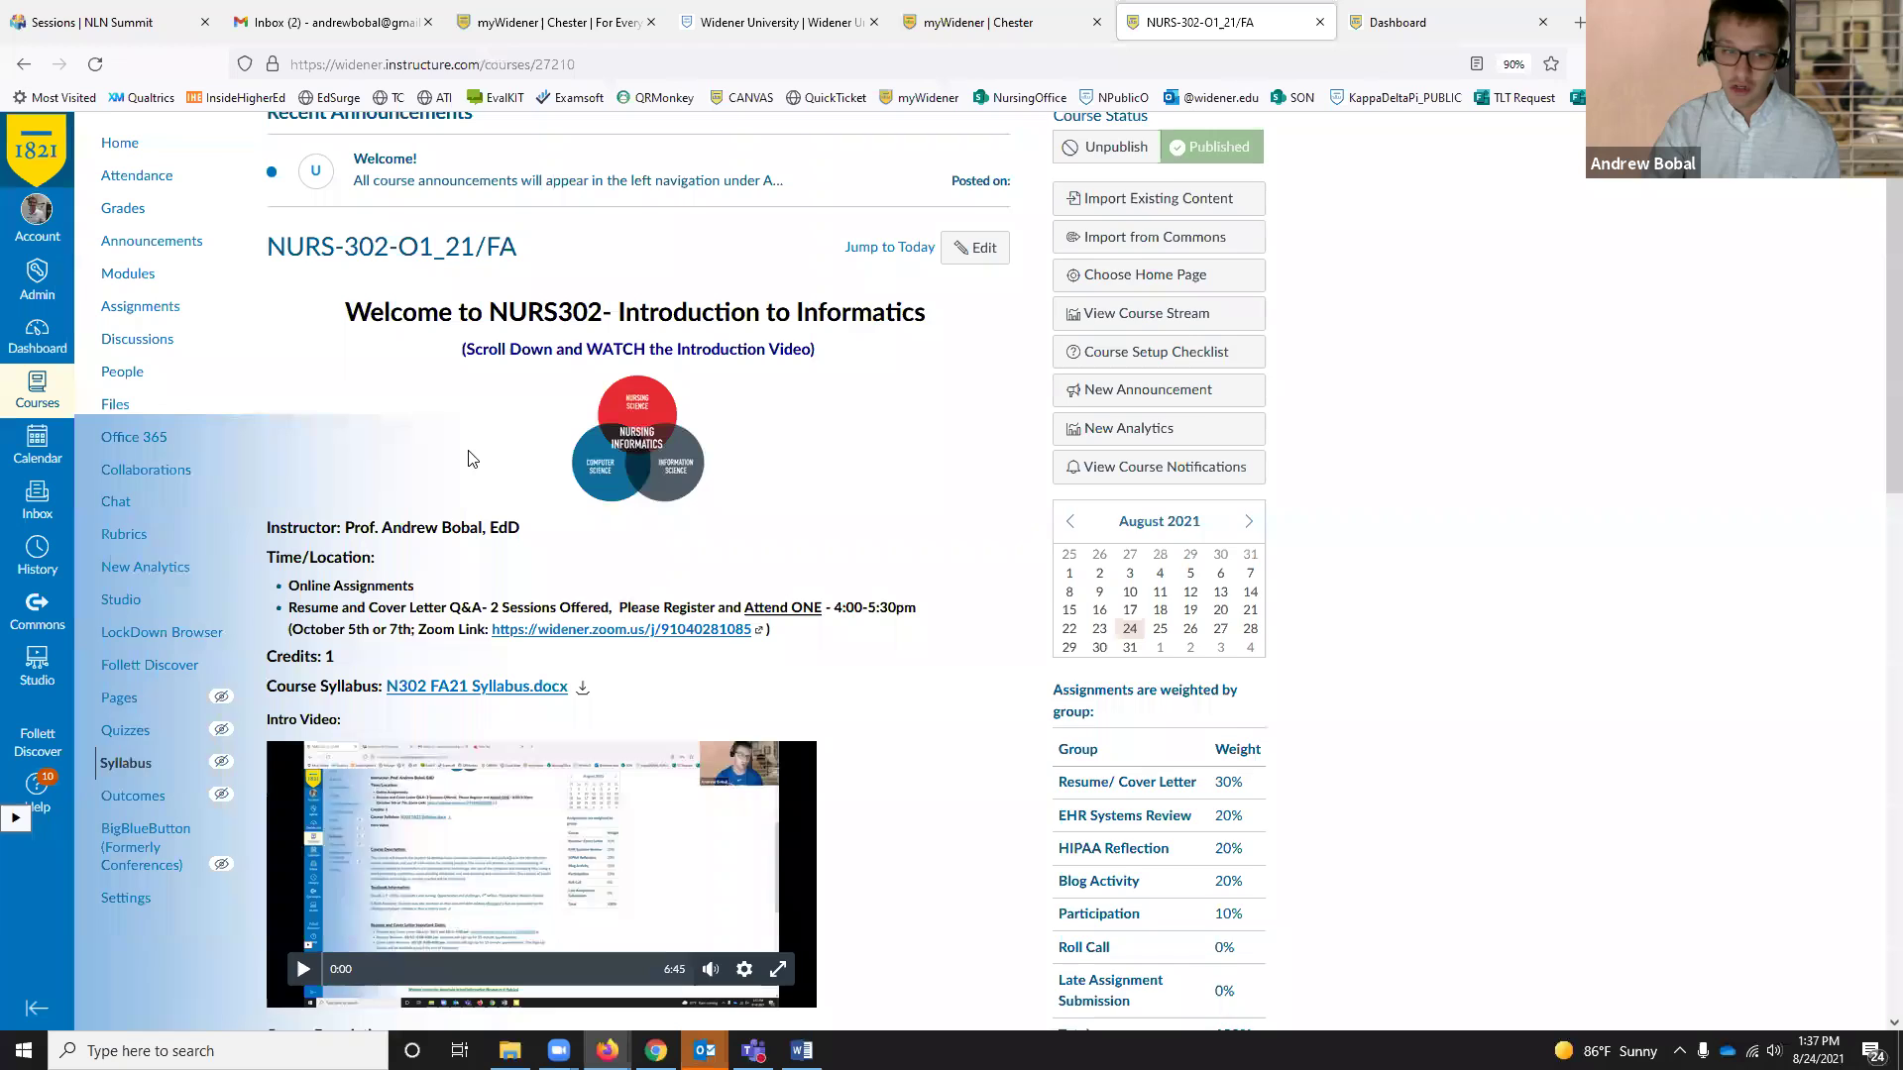
scroll(470, 458, "up", 1)
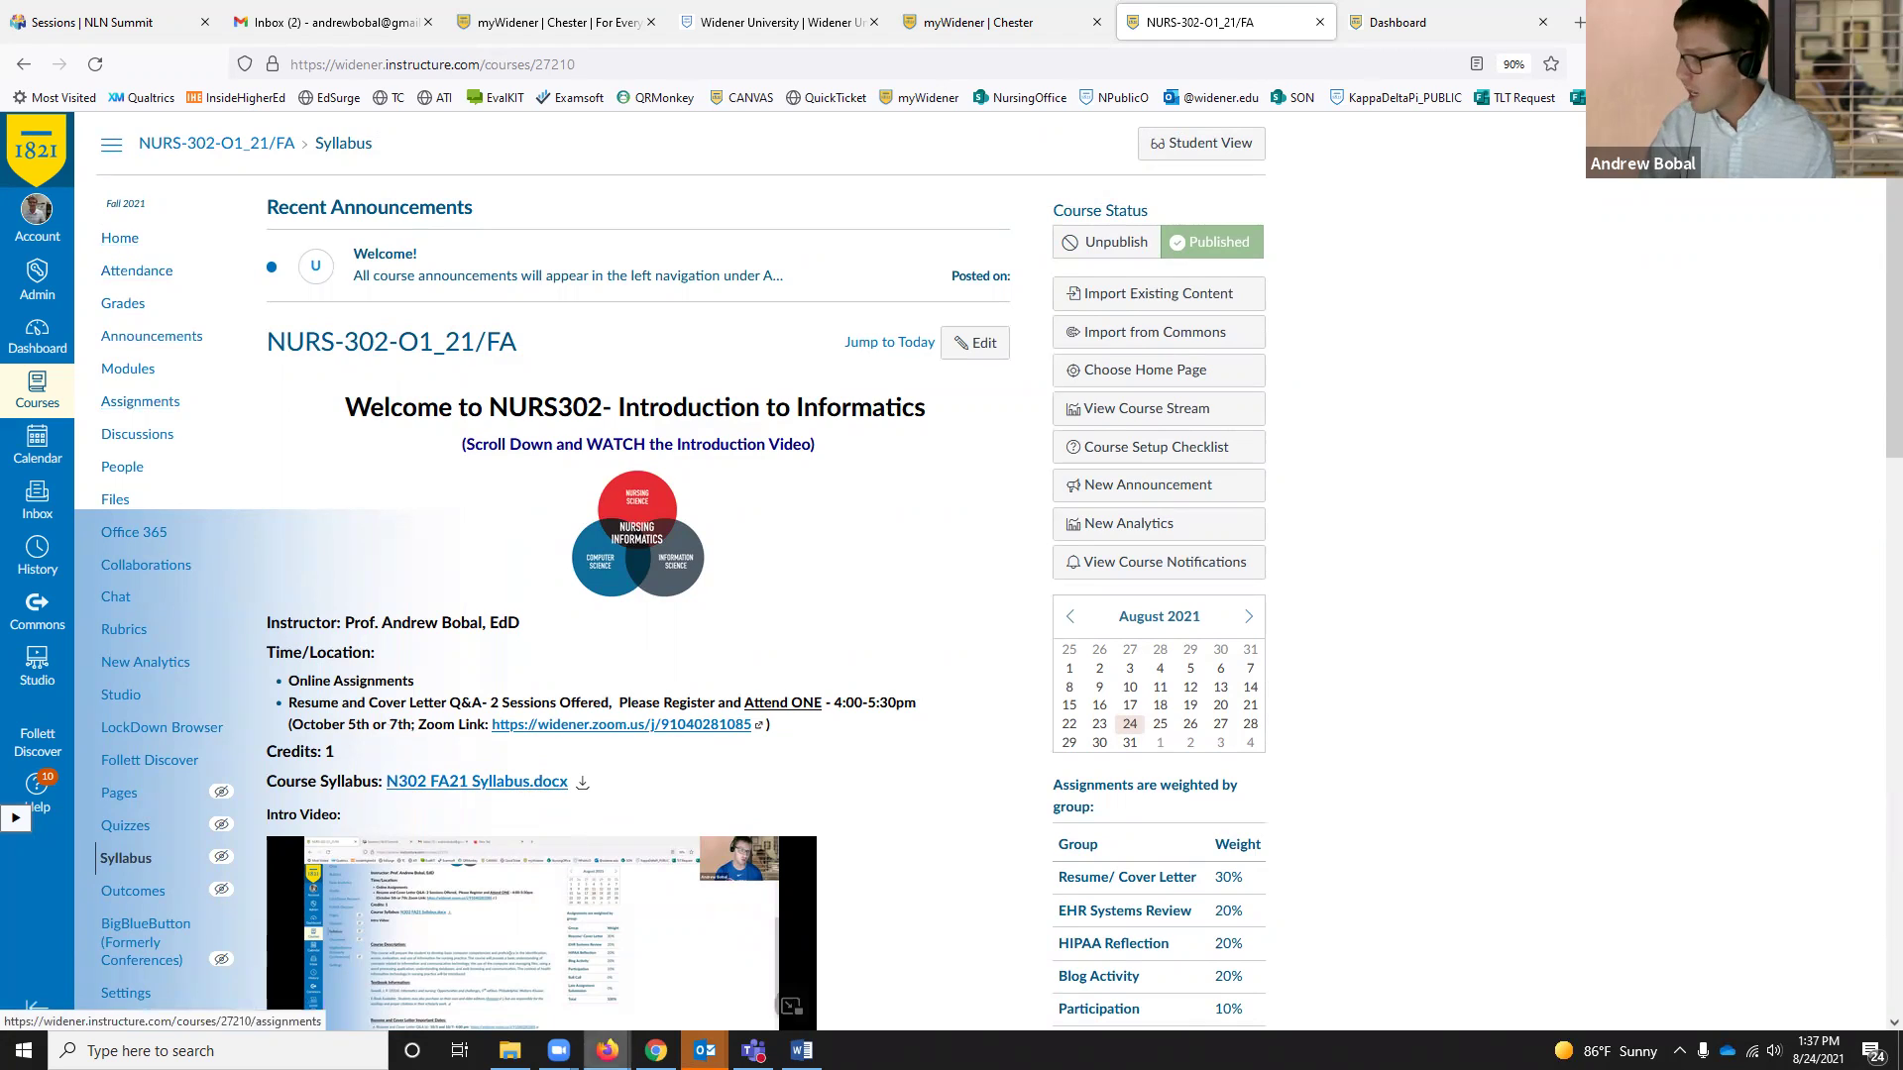
mouse_move(607, 1048)
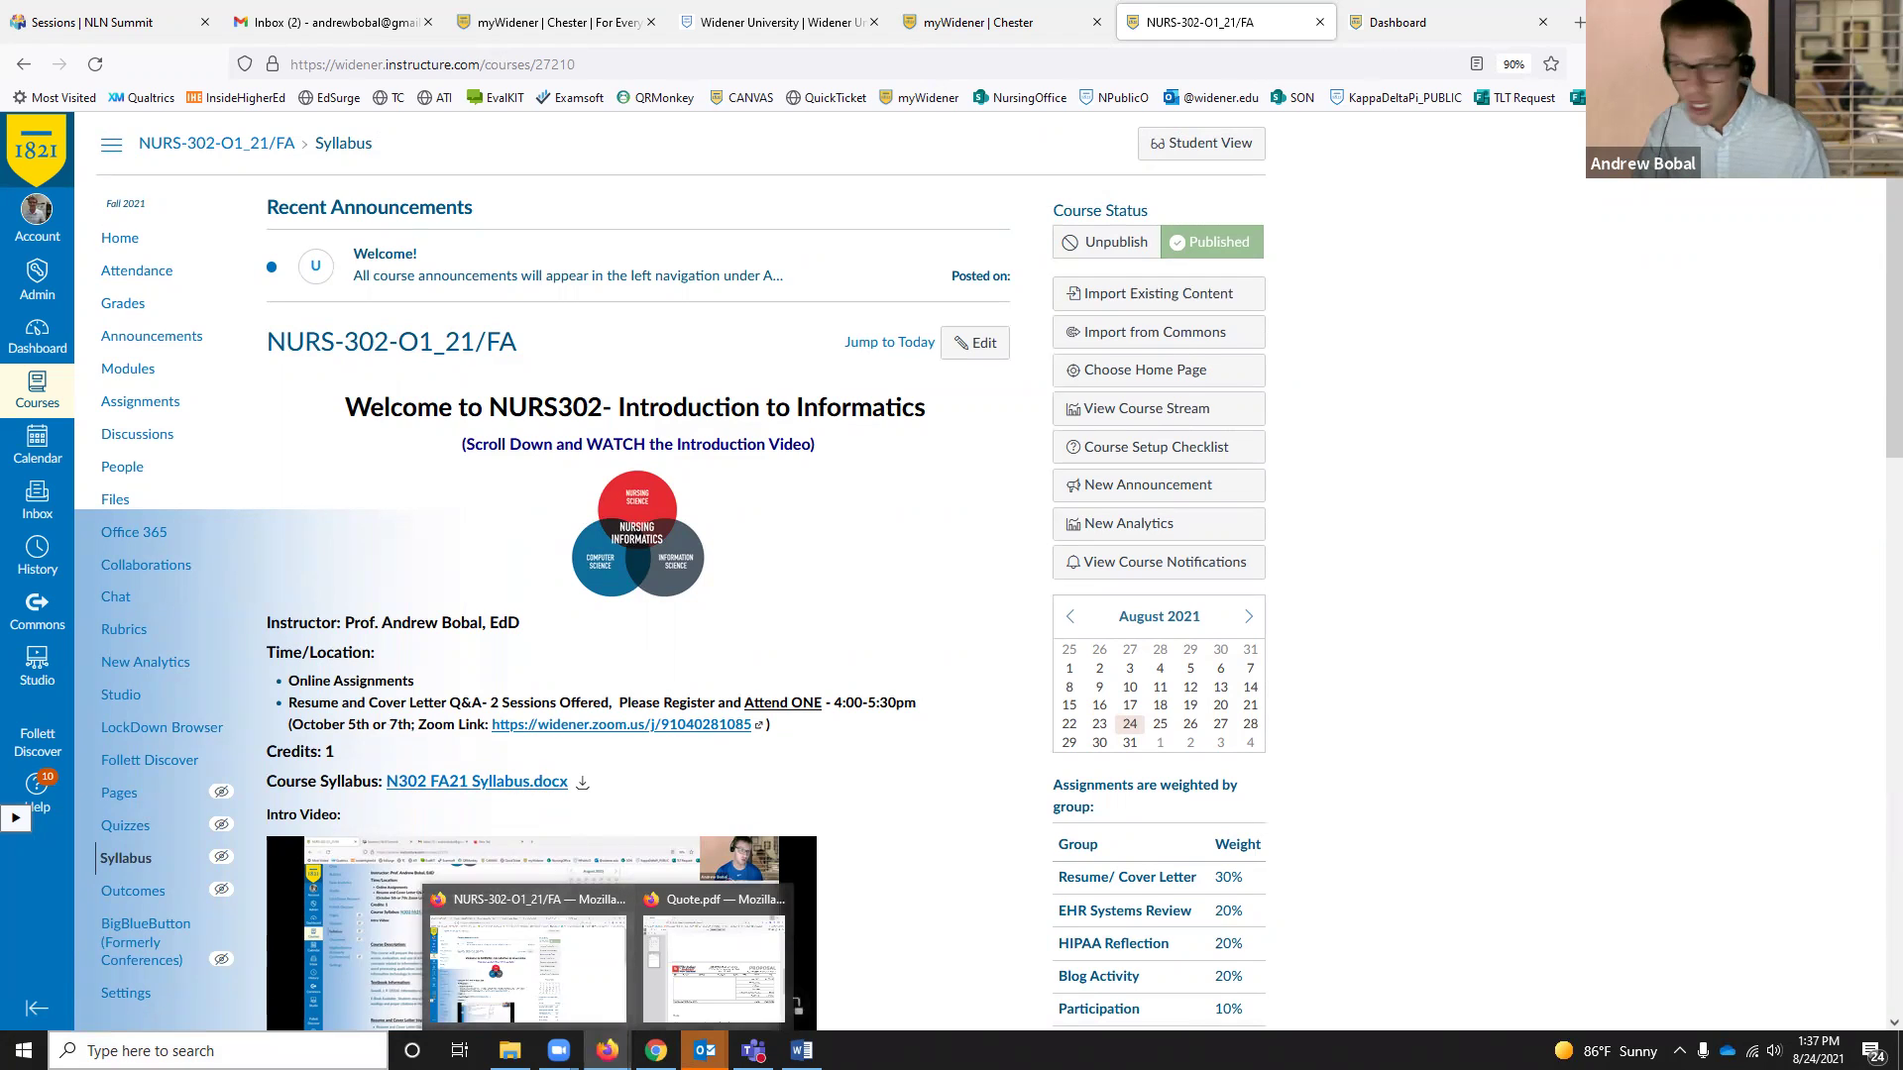
left_click(115, 500)
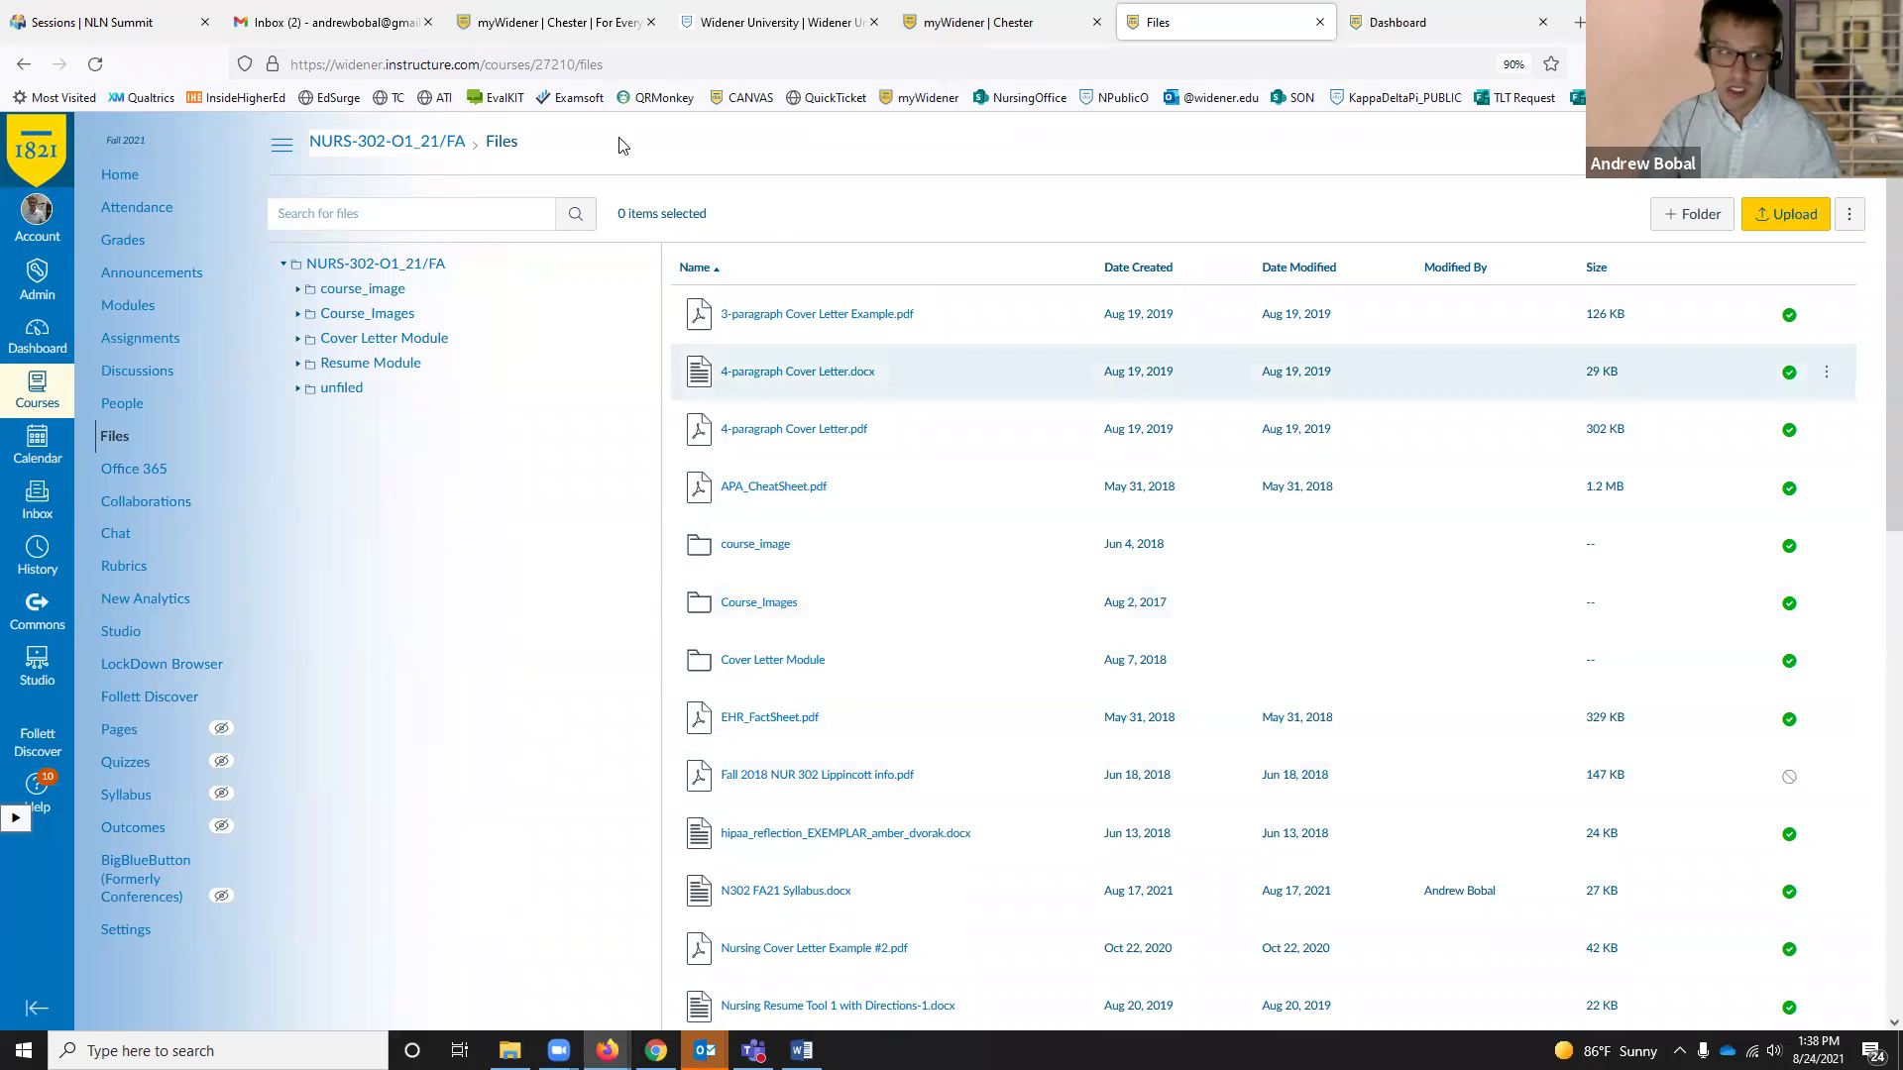
left_click(110, 174)
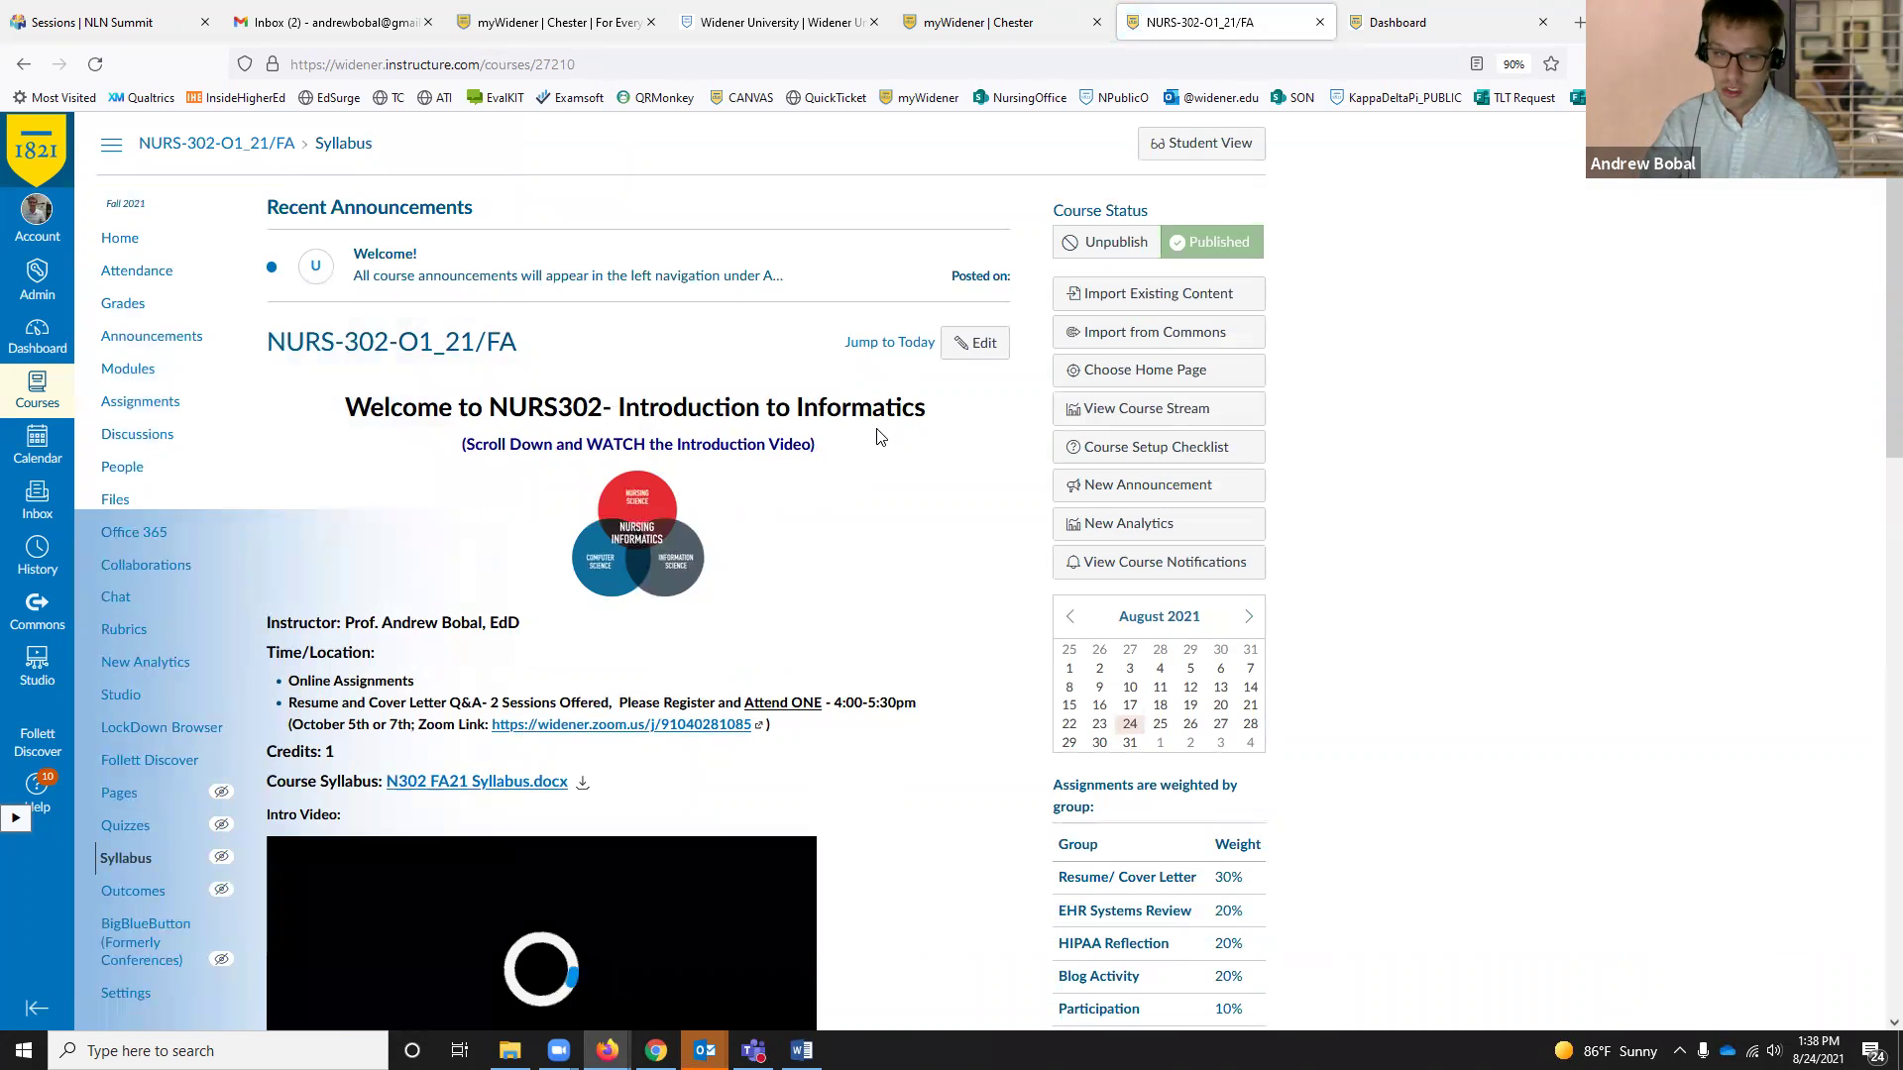
scroll(880, 430, "down", 2)
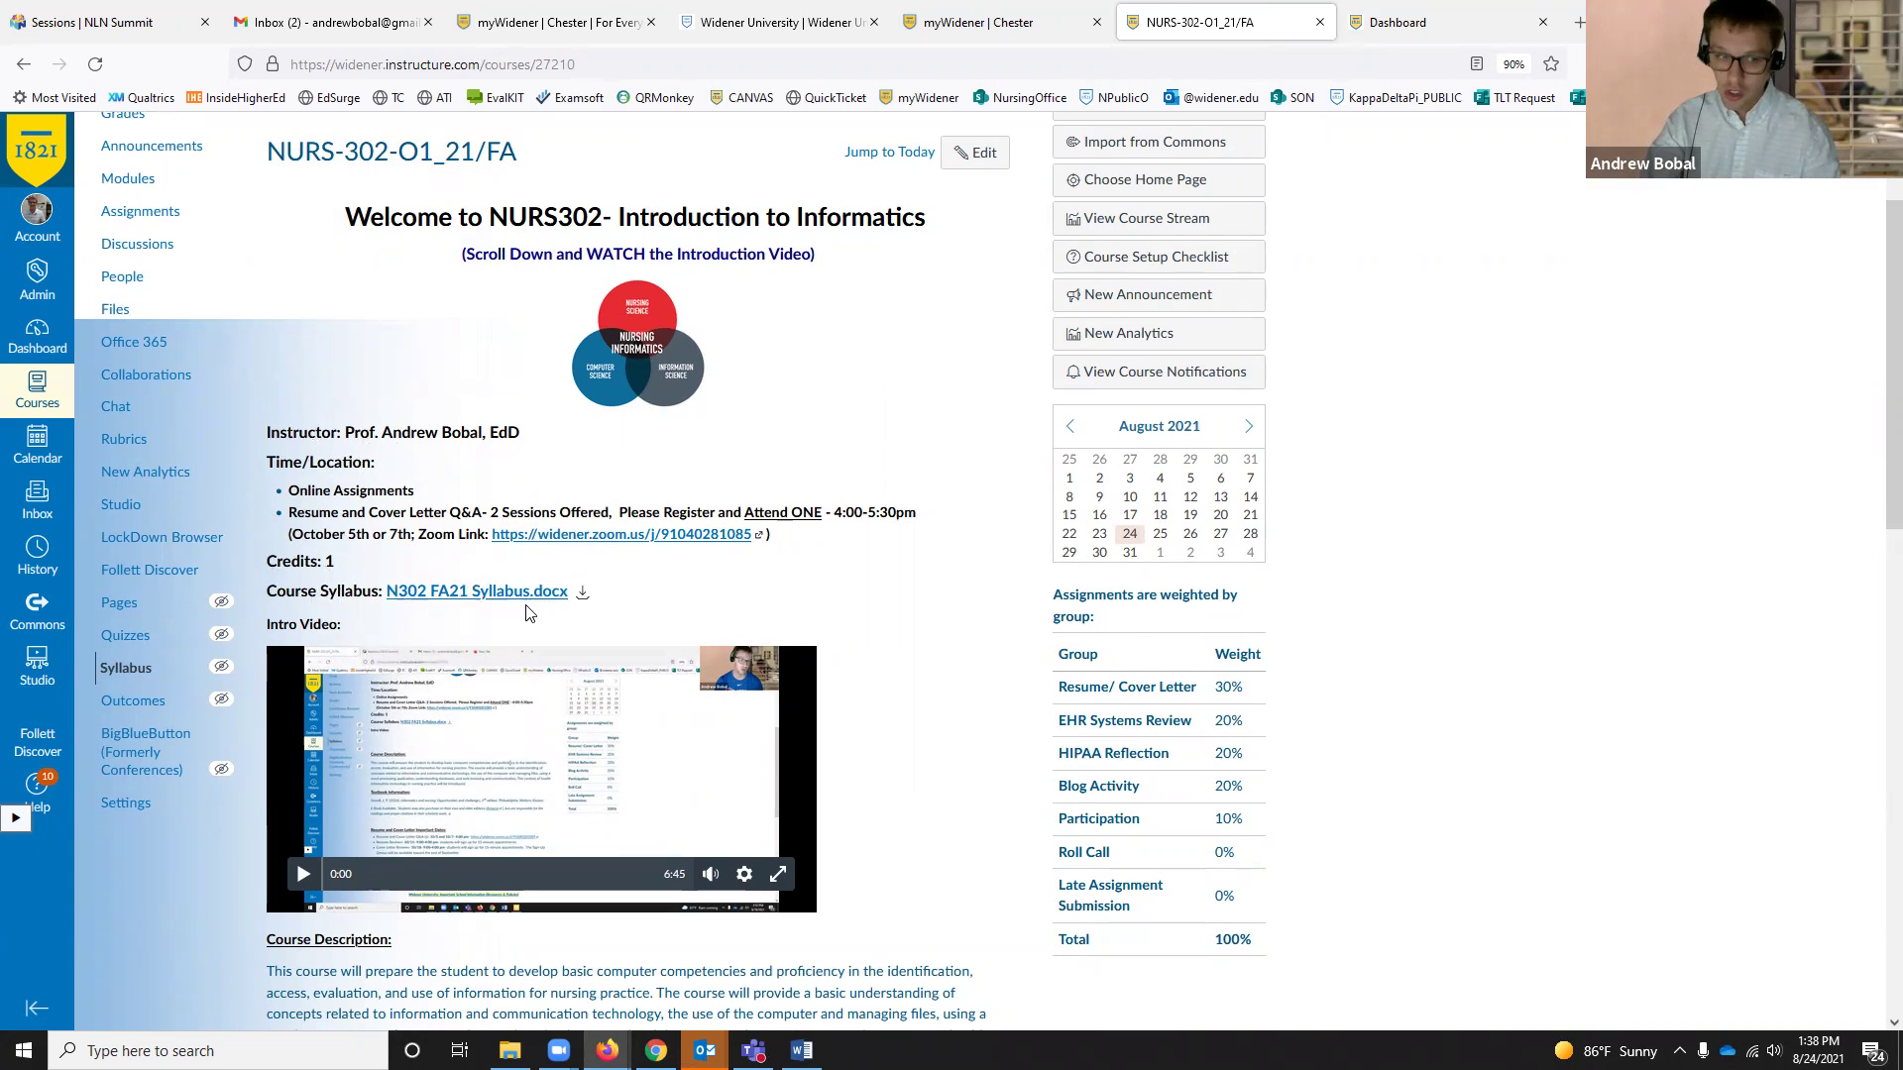
scroll(773, 793, "down", 3)
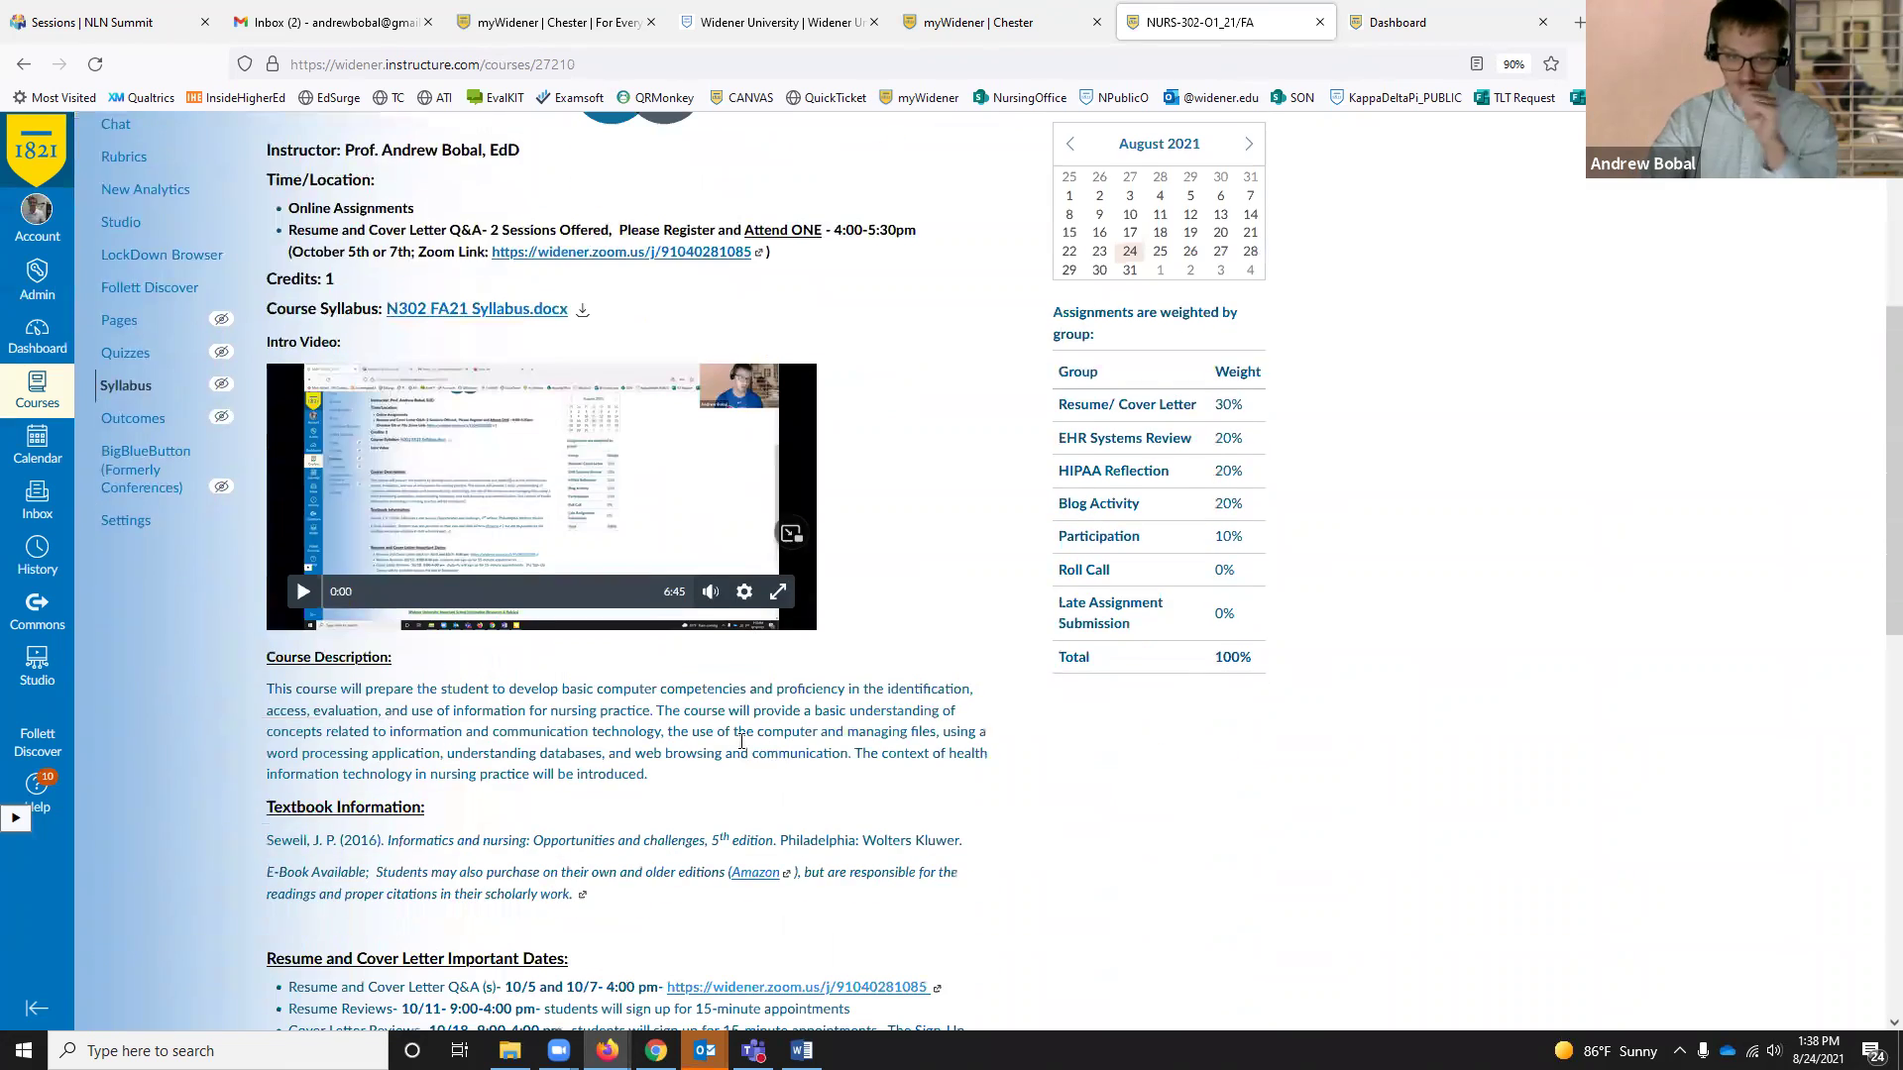
scroll(753, 778, "down", 3)
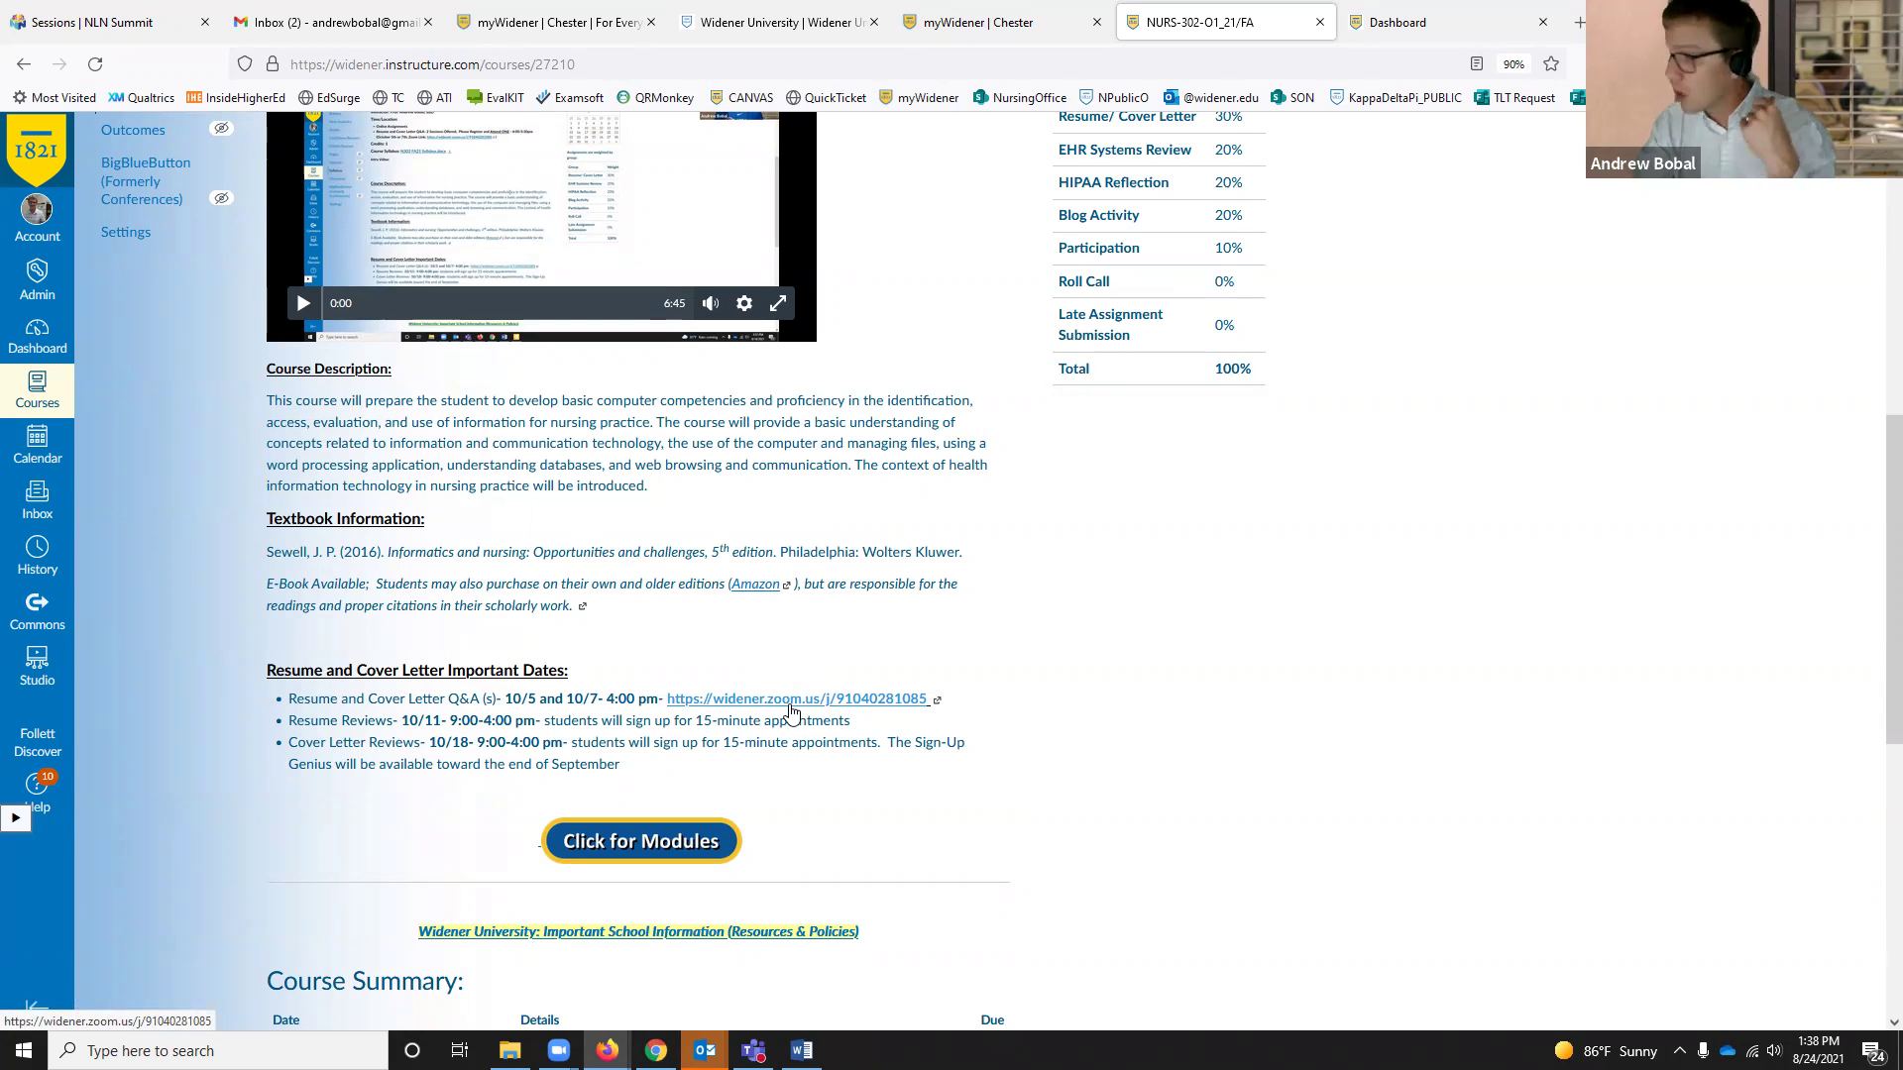
scroll(776, 669, "up", 10)
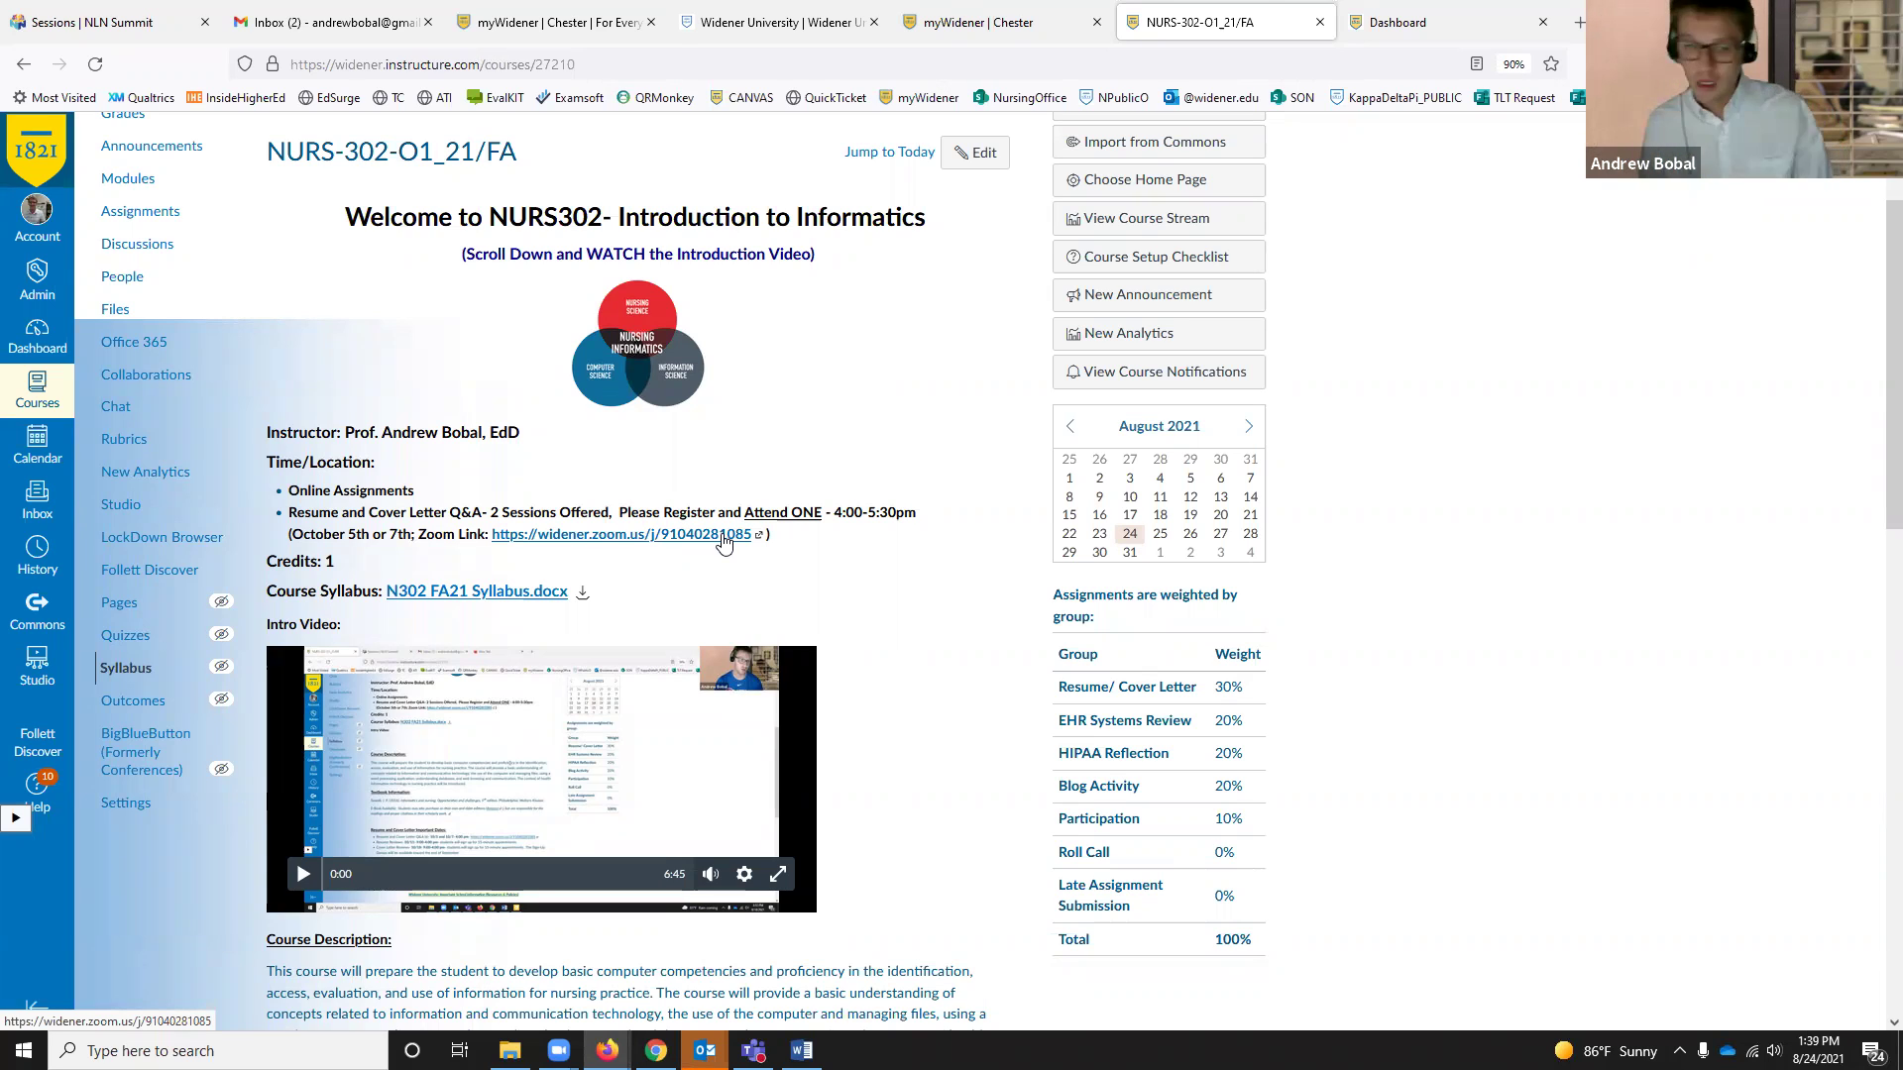
Step: Edit the syllabus, clear stray typing, and open the Documents insert menu on the Course Syllabus line
left_click(981, 155)
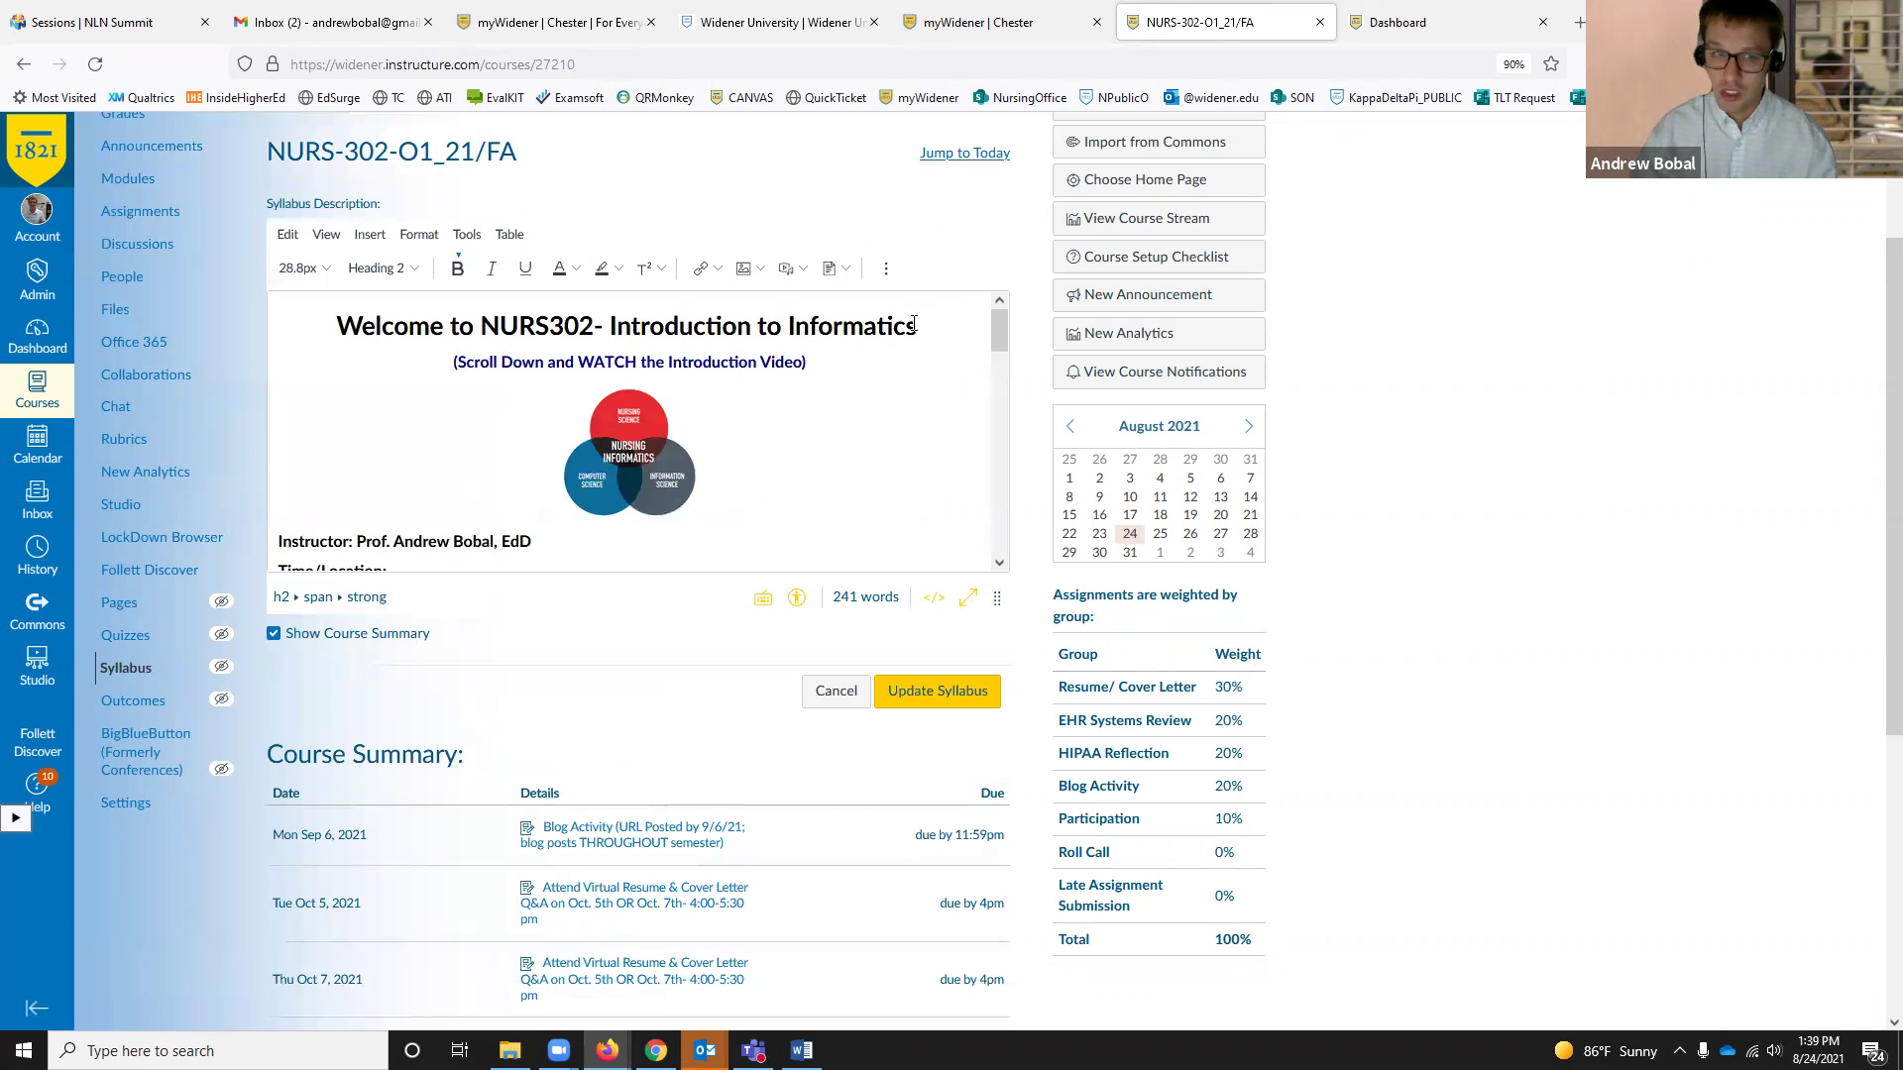
scroll(760, 385, "down", 3)
left_click(539, 402)
type("ghdfghdfghdfgh")
key("BackSpace")
key("BackSpace")
key("BackSpace")
key("BackSpace")
key("BackSpace")
key("BackSpace")
key("BackSpace")
key("BackSpace")
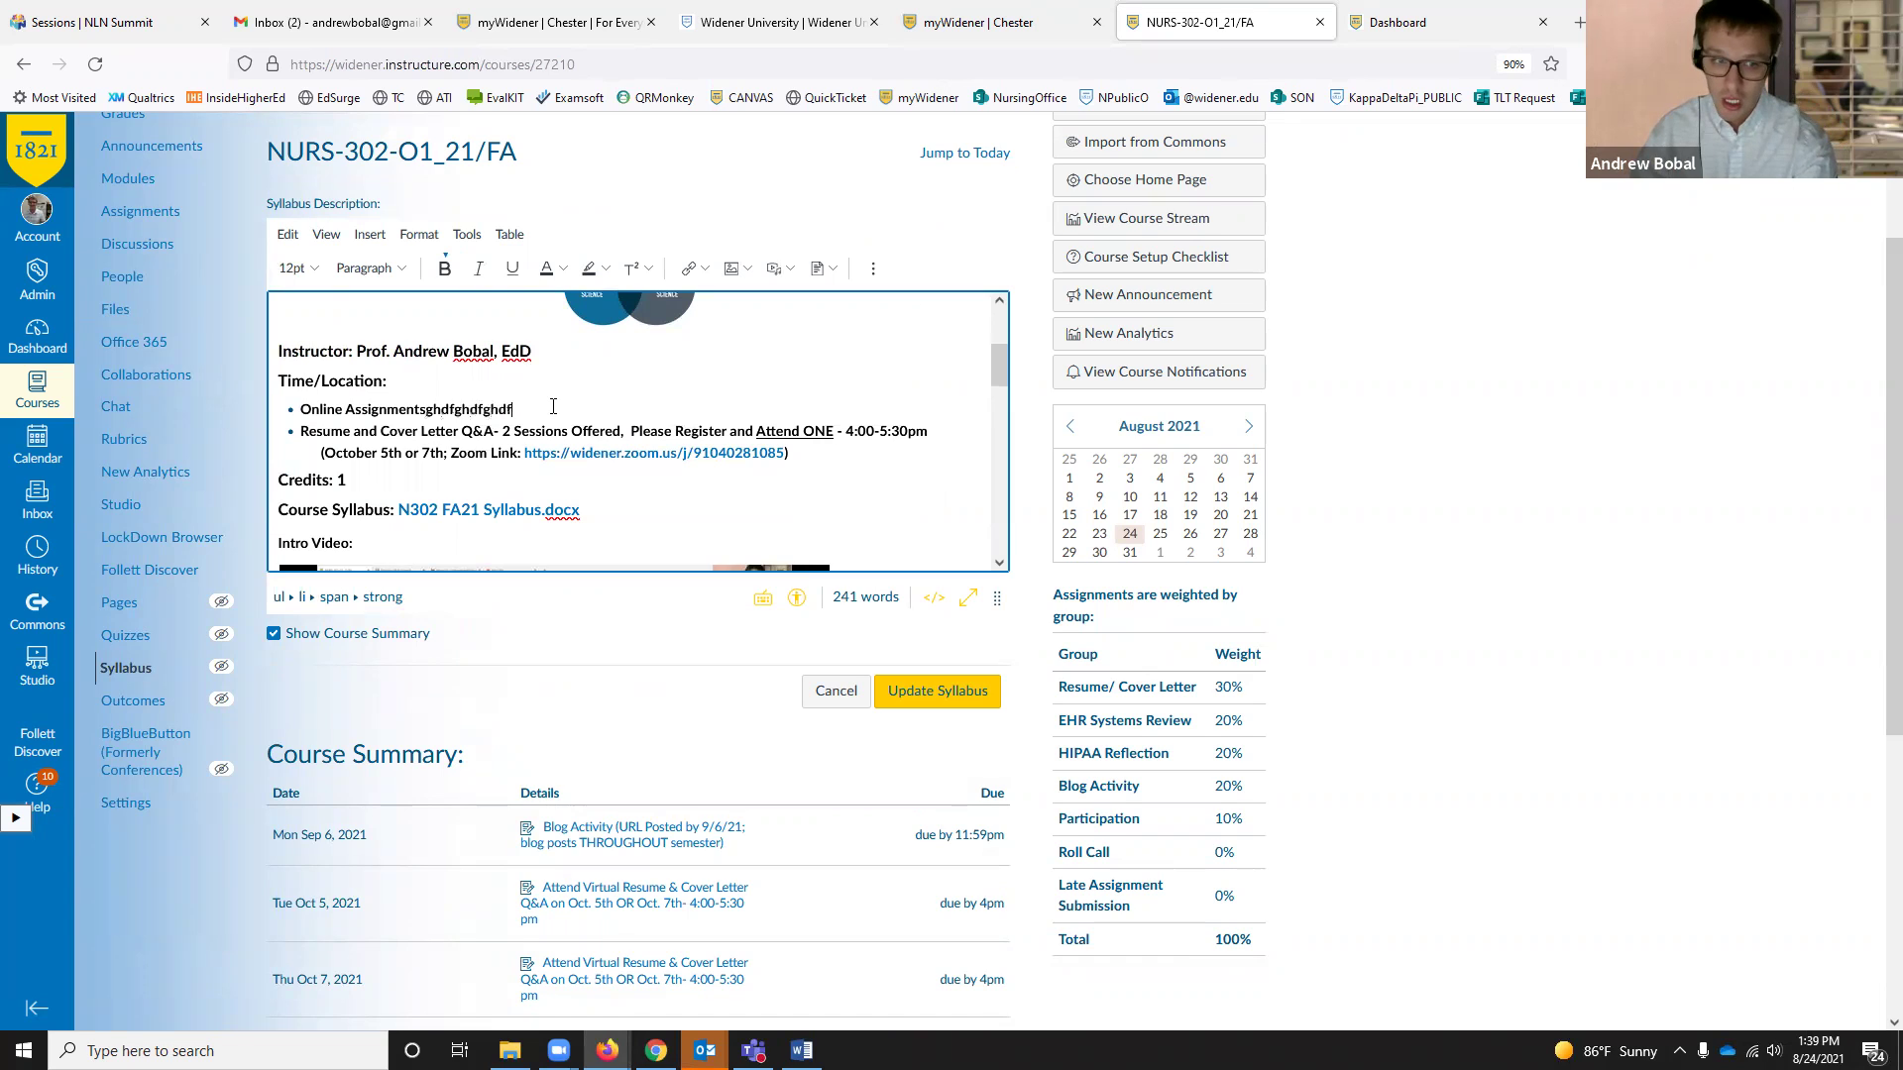
key("BackSpace")
key("BackSpace")
key("BackSpace")
key("BackSpace")
key("BackSpace")
key("BackSpace")
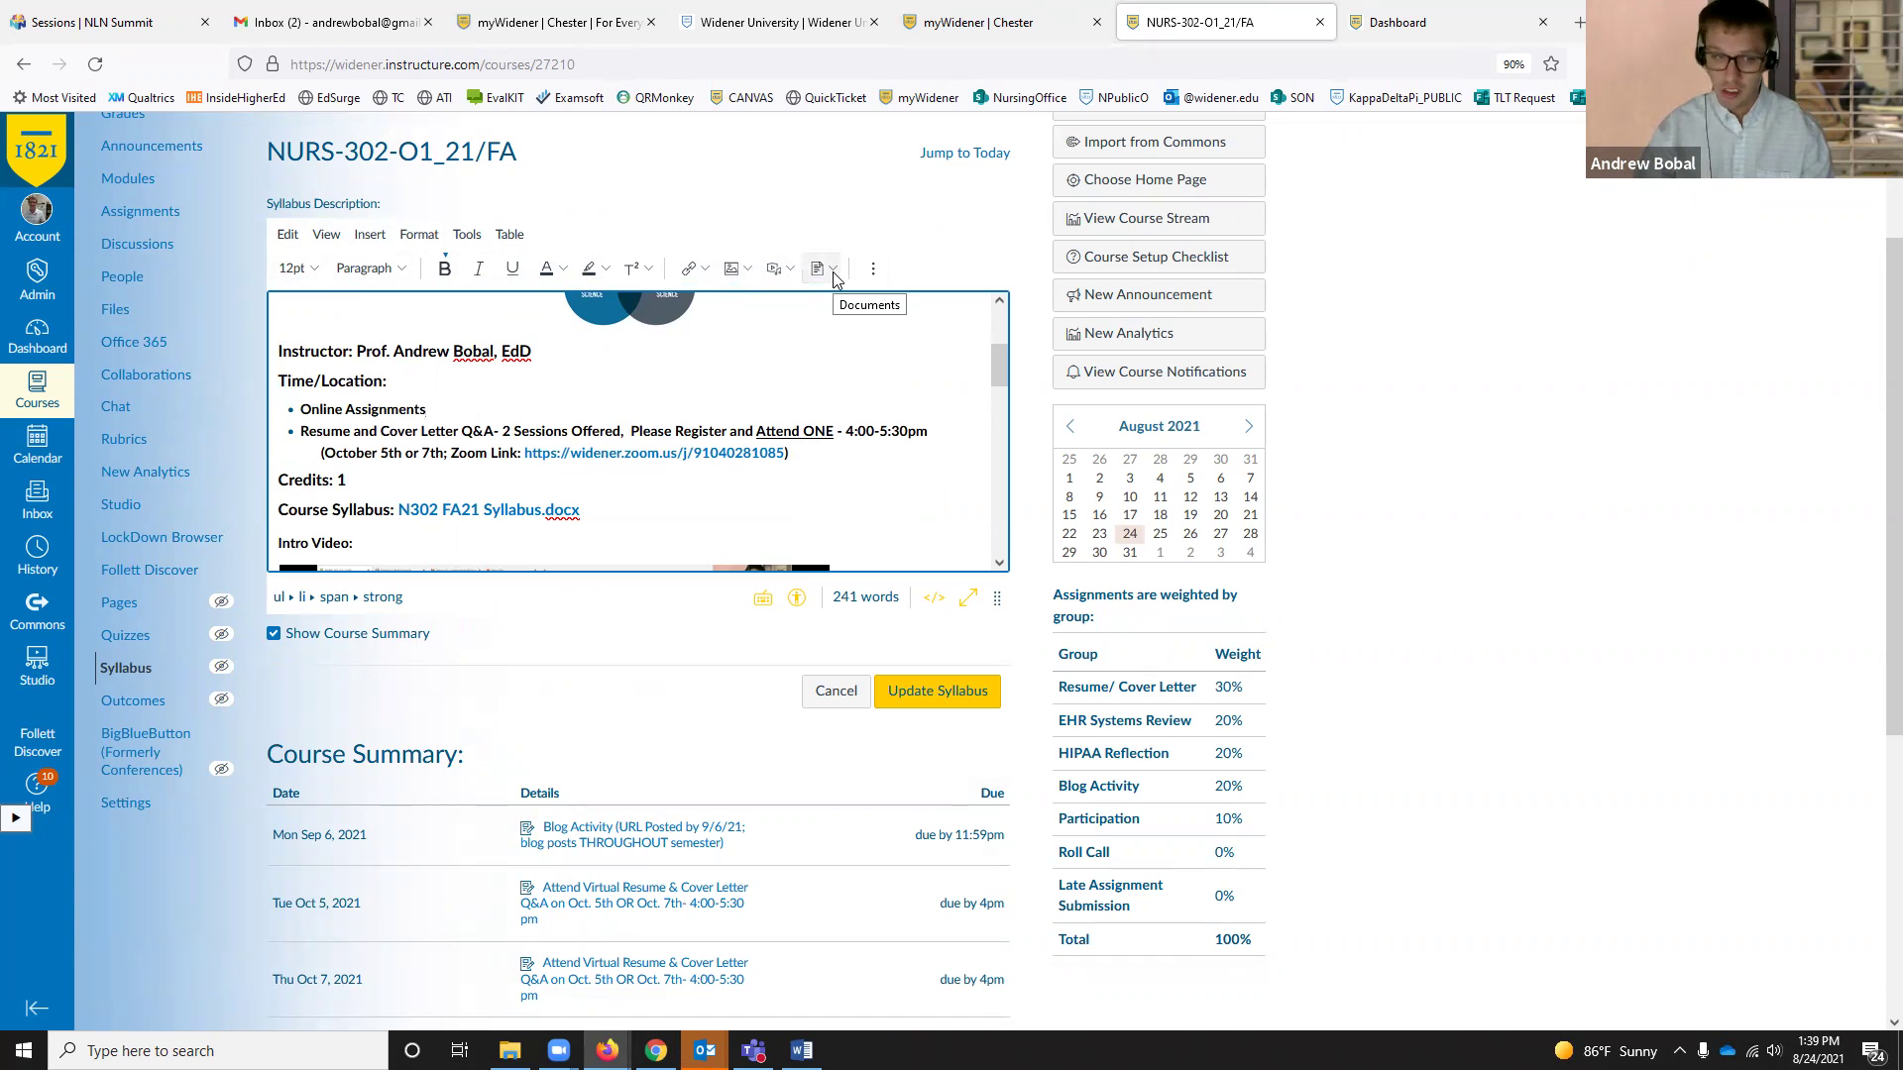
left_click(592, 529)
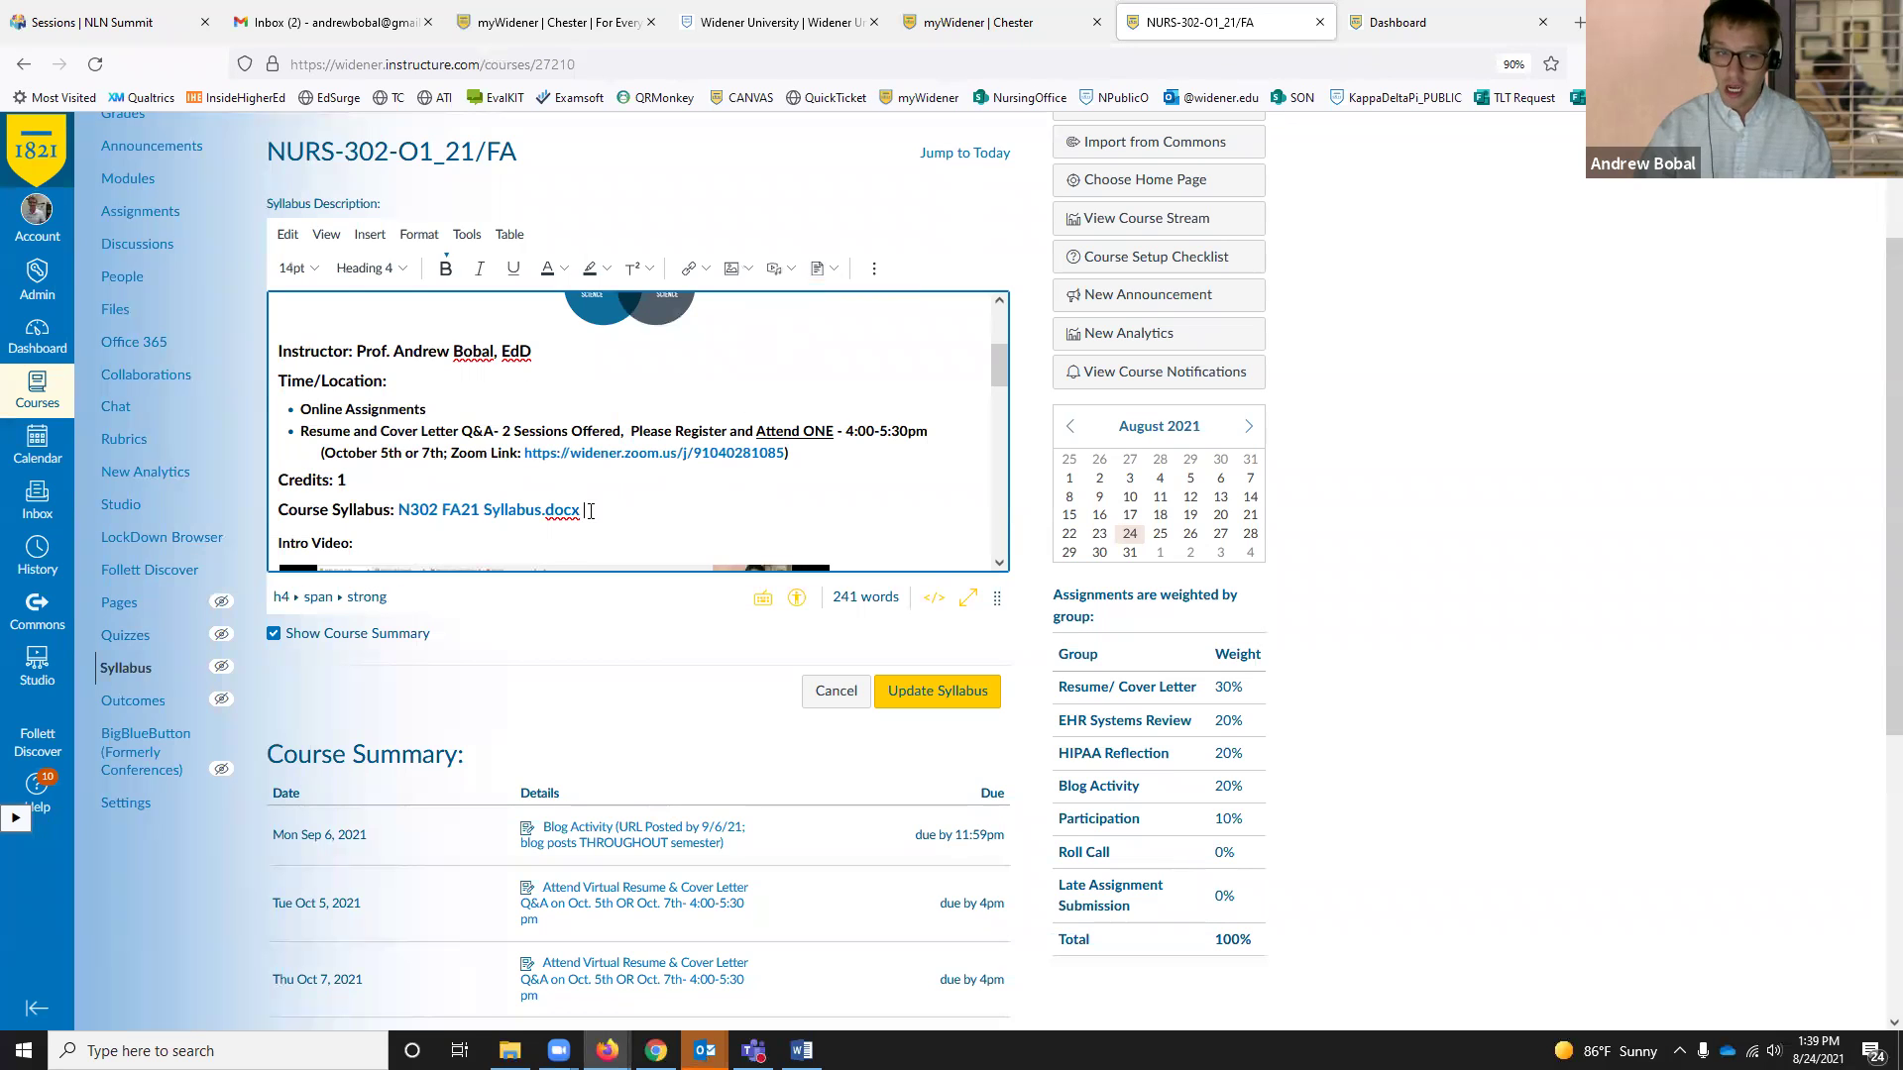
left_click(833, 276)
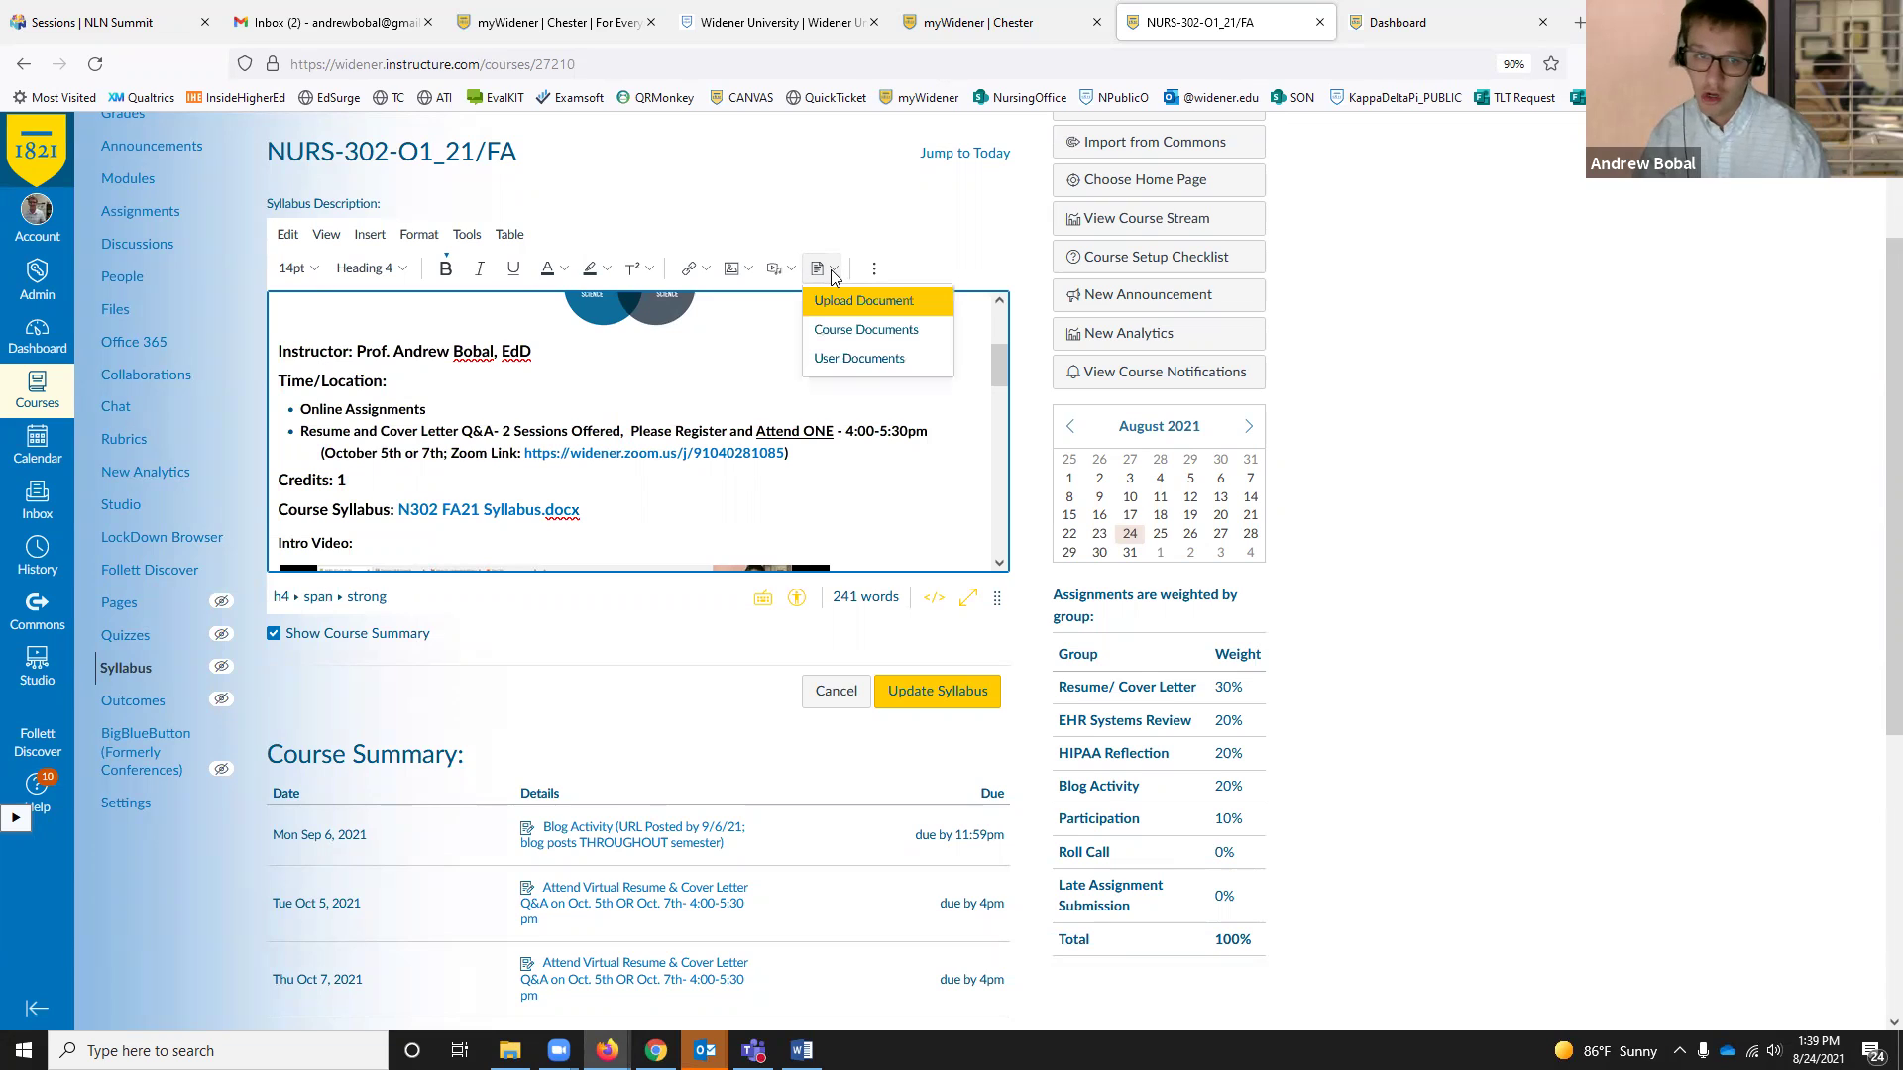
Step: Insert N302 FA21 Syllabus.docx from Course Documents, delete the duplicate link, and cancel the edit
left_click(868, 333)
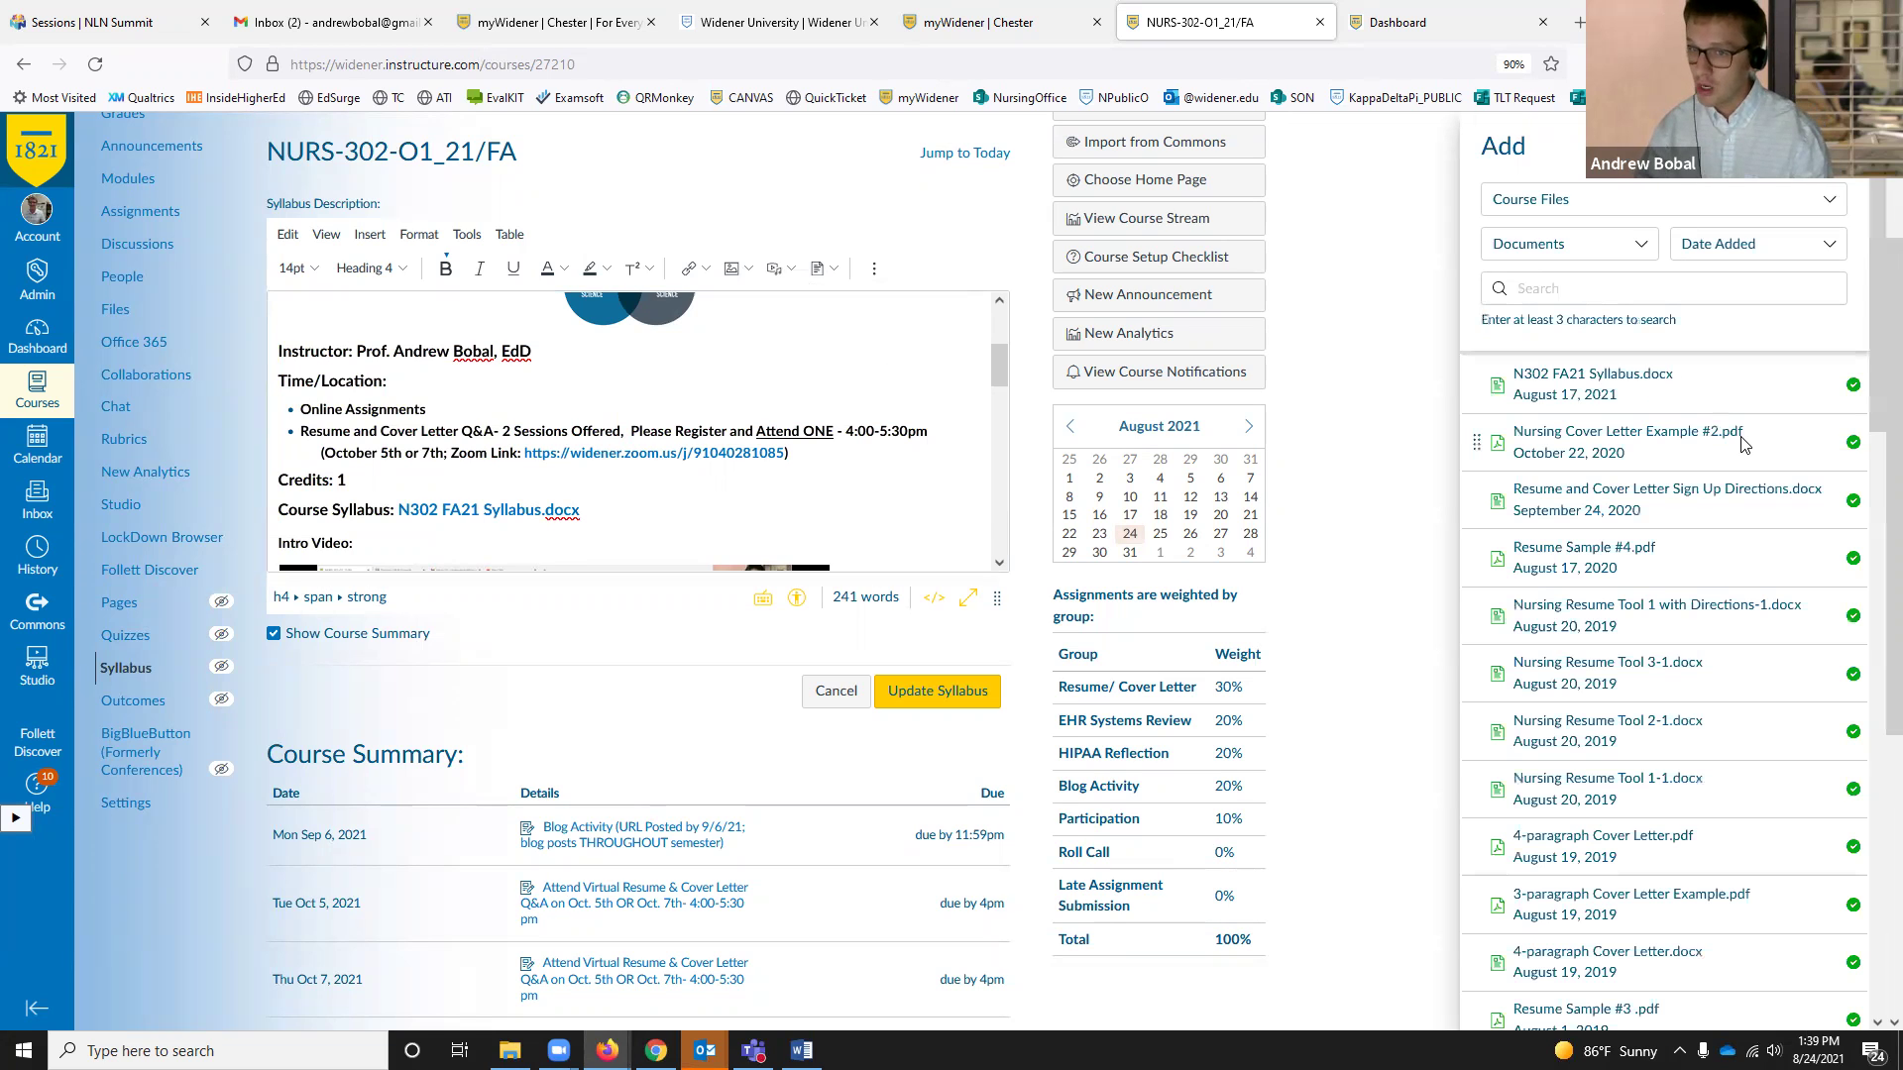
left_click(1613, 385)
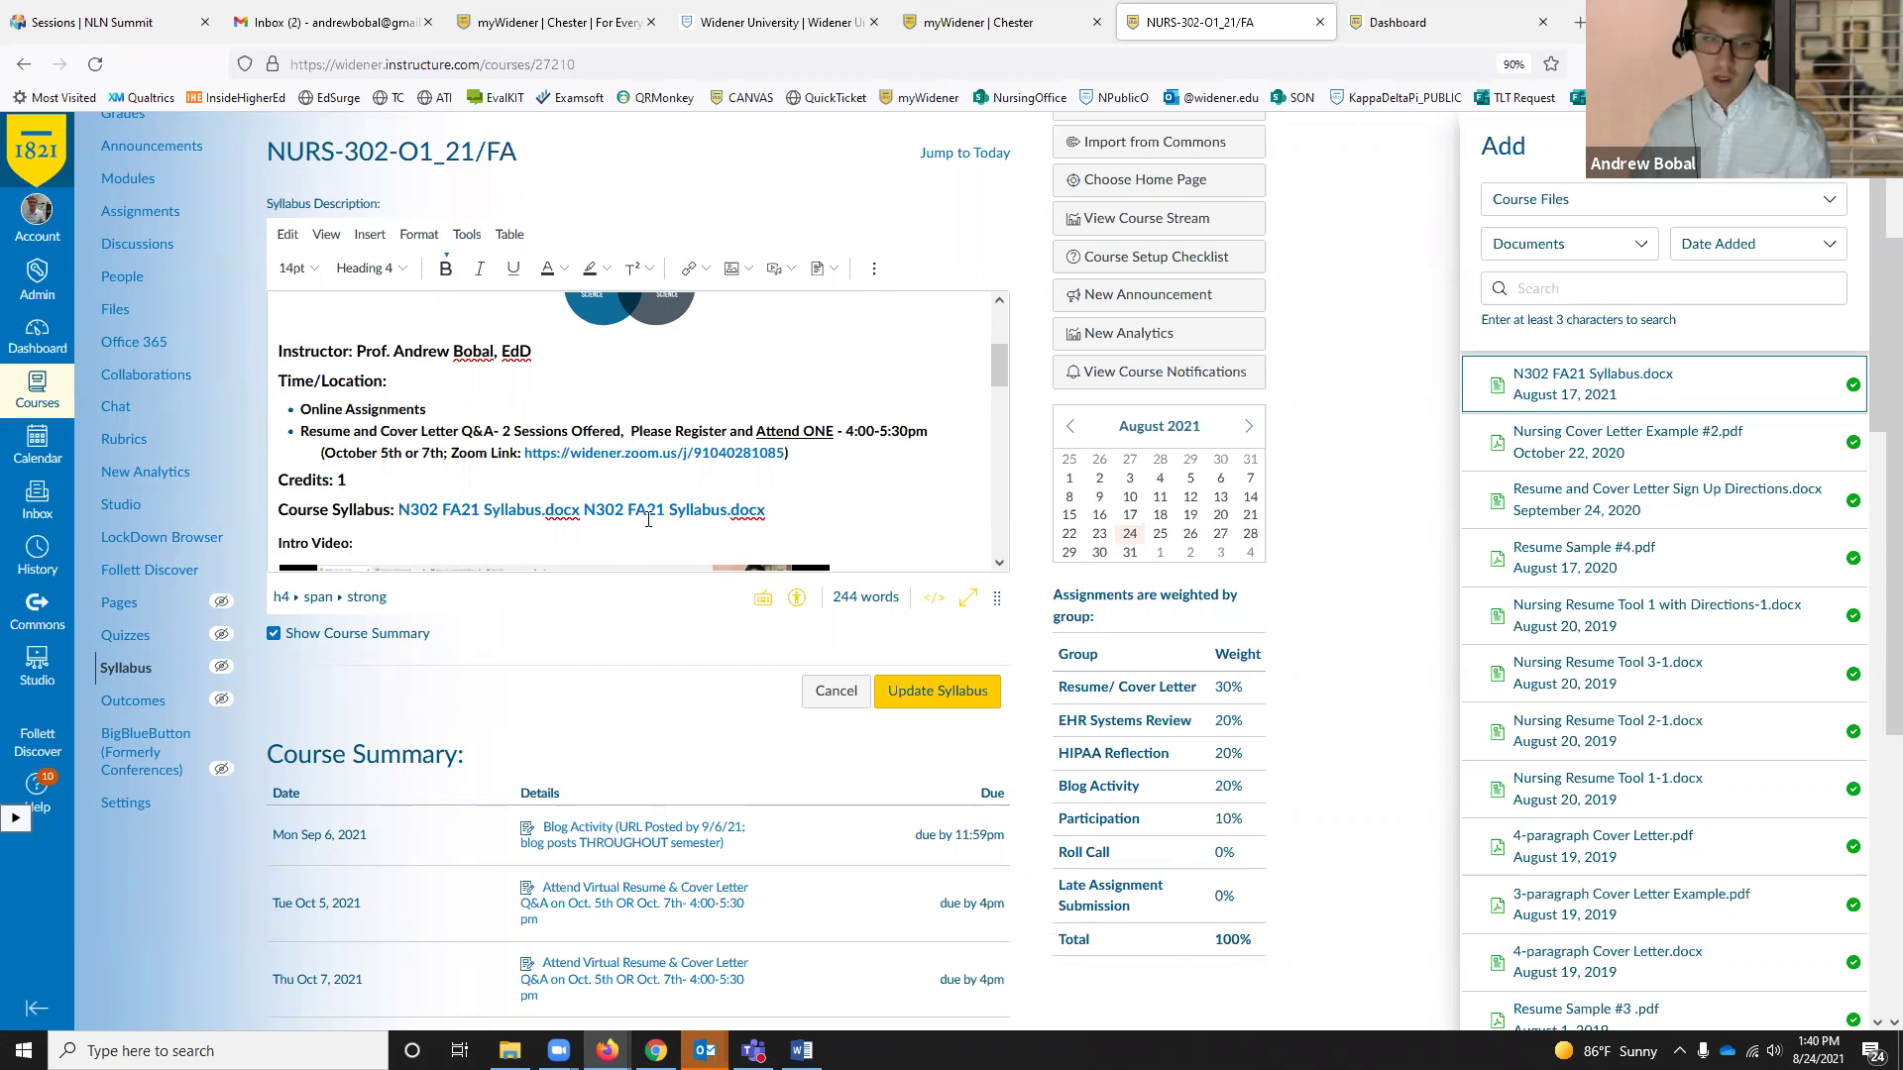
left_click_drag(793, 510, 585, 512)
key("BackSpace")
left_click(848, 696)
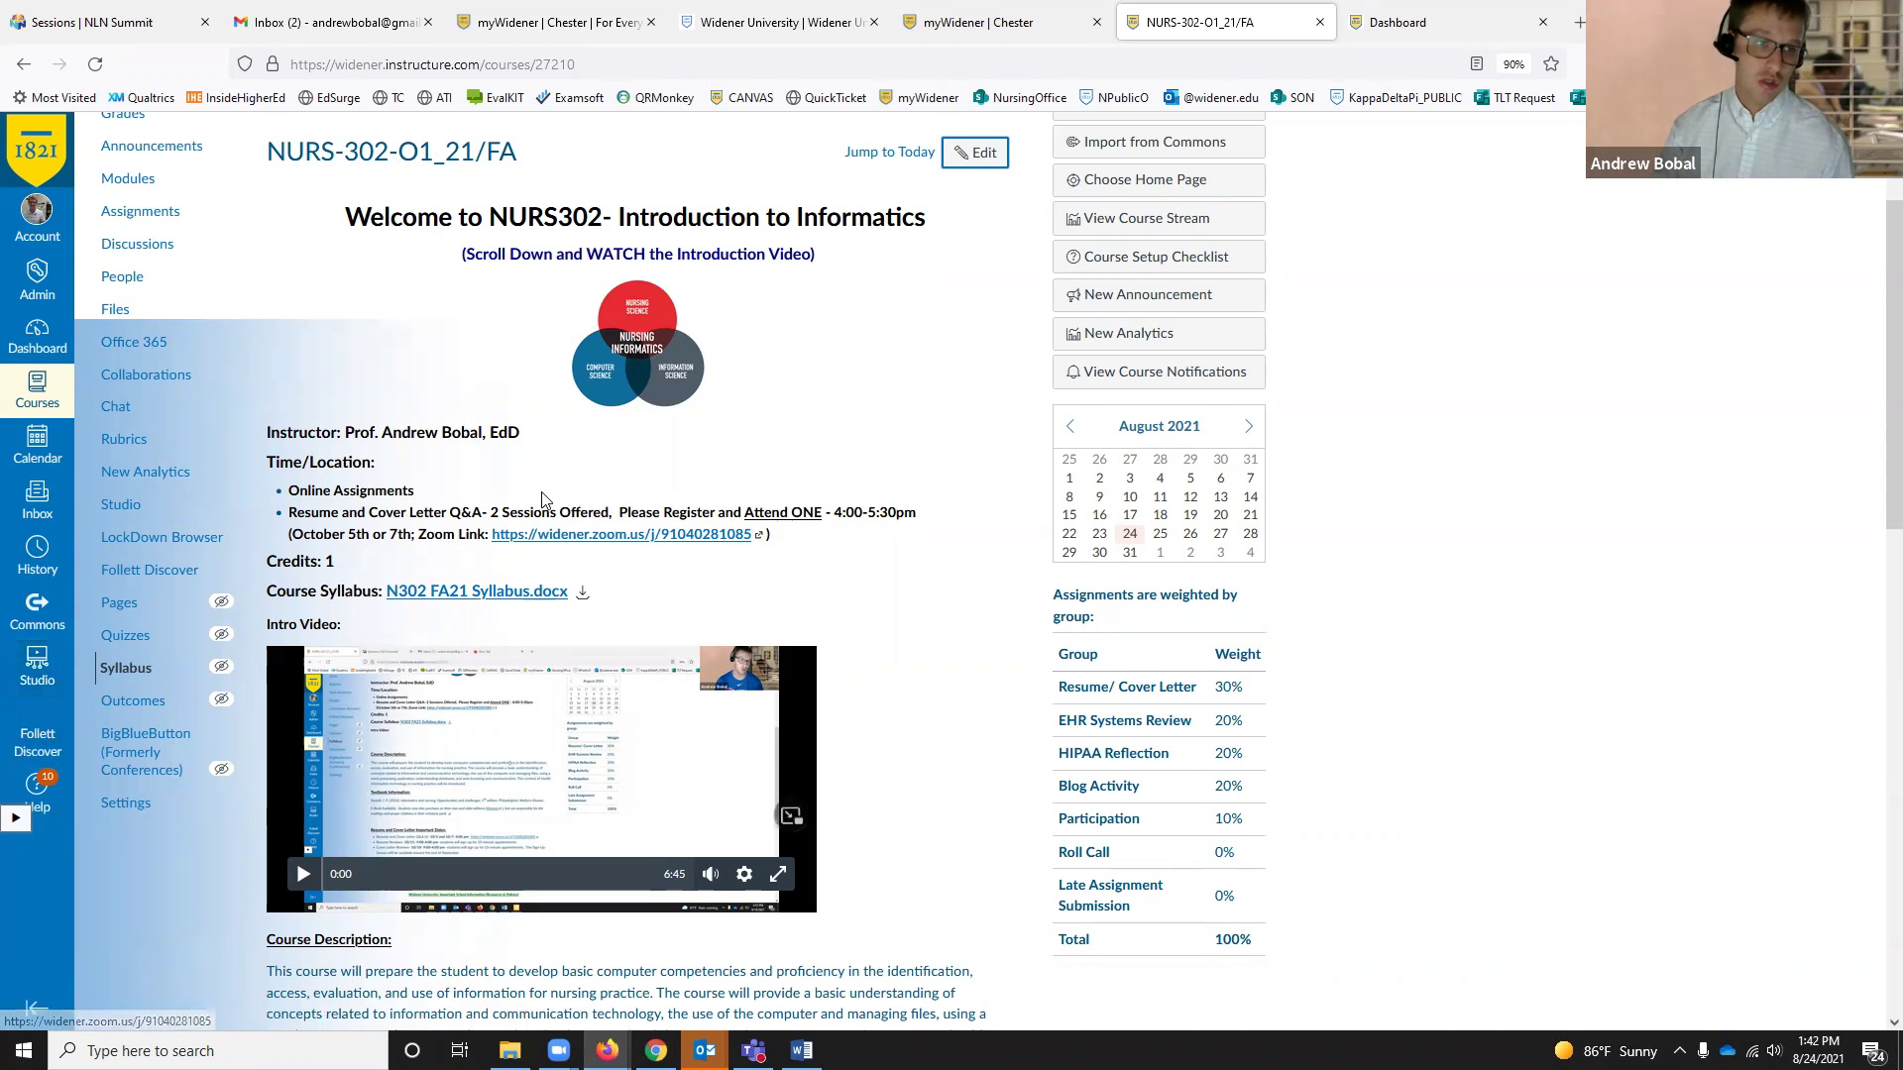
Step: Scroll up the syllabus page to the breadcrumb and Recent Announcements
scroll(542, 499, "up", 3)
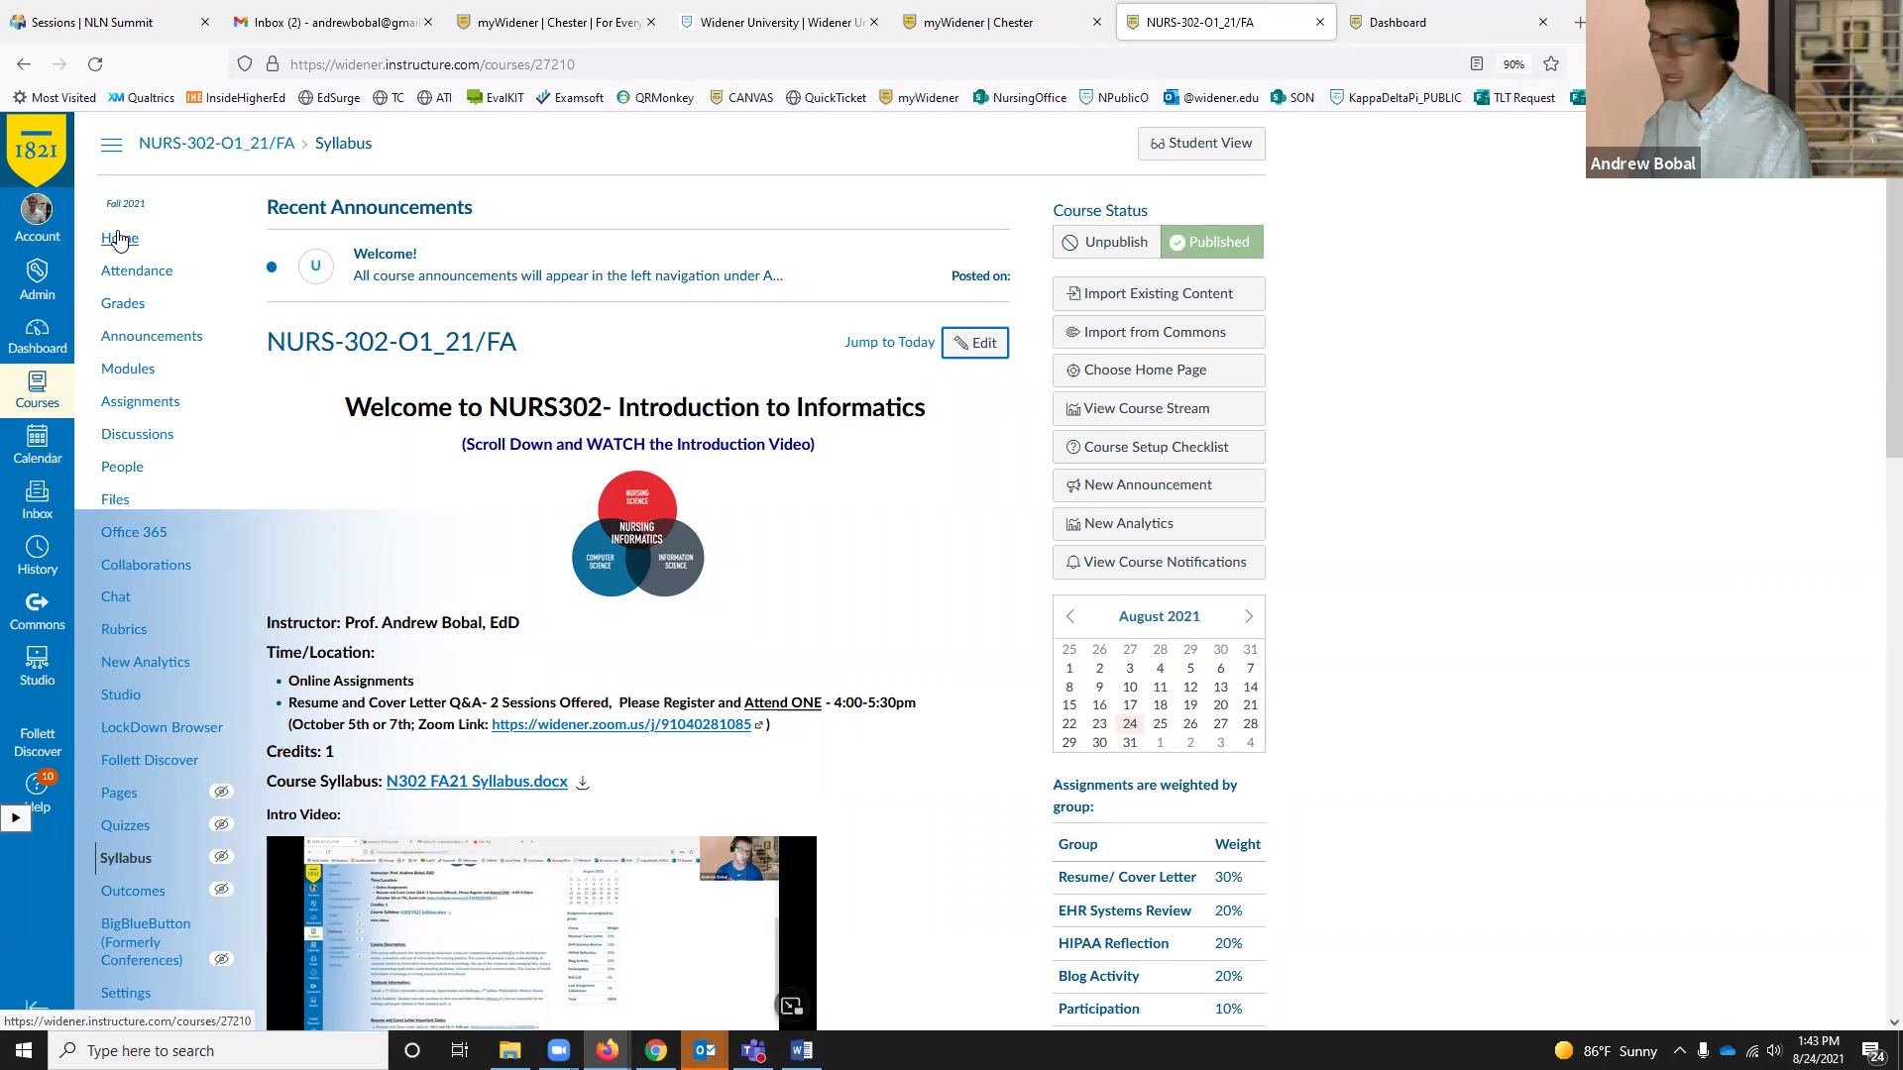
Step: Open Attendance to show the Roll Call for Tue Aug 24
left_click(146, 273)
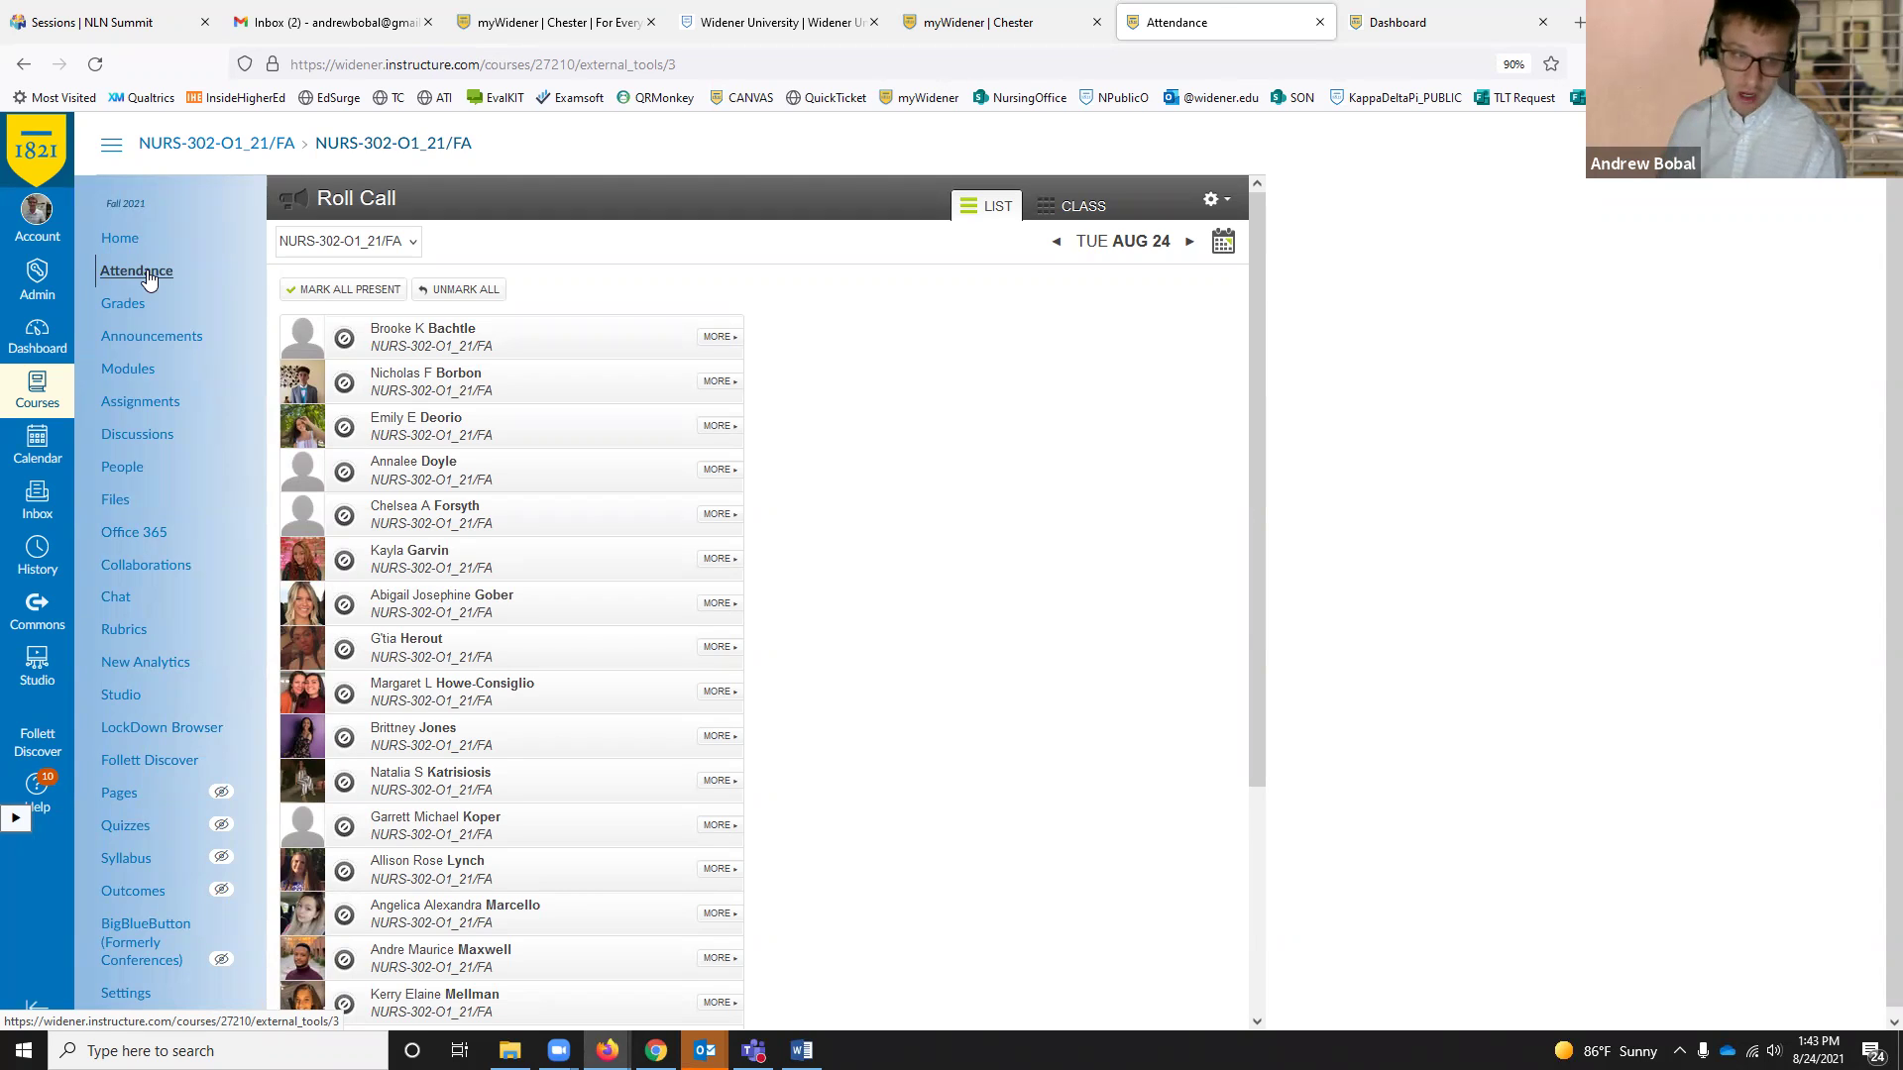
Step: Flip the roll call between Mon Aug 23 and Tue Aug 24, ending on Aug 23
scroll(526, 344, "down", 3)
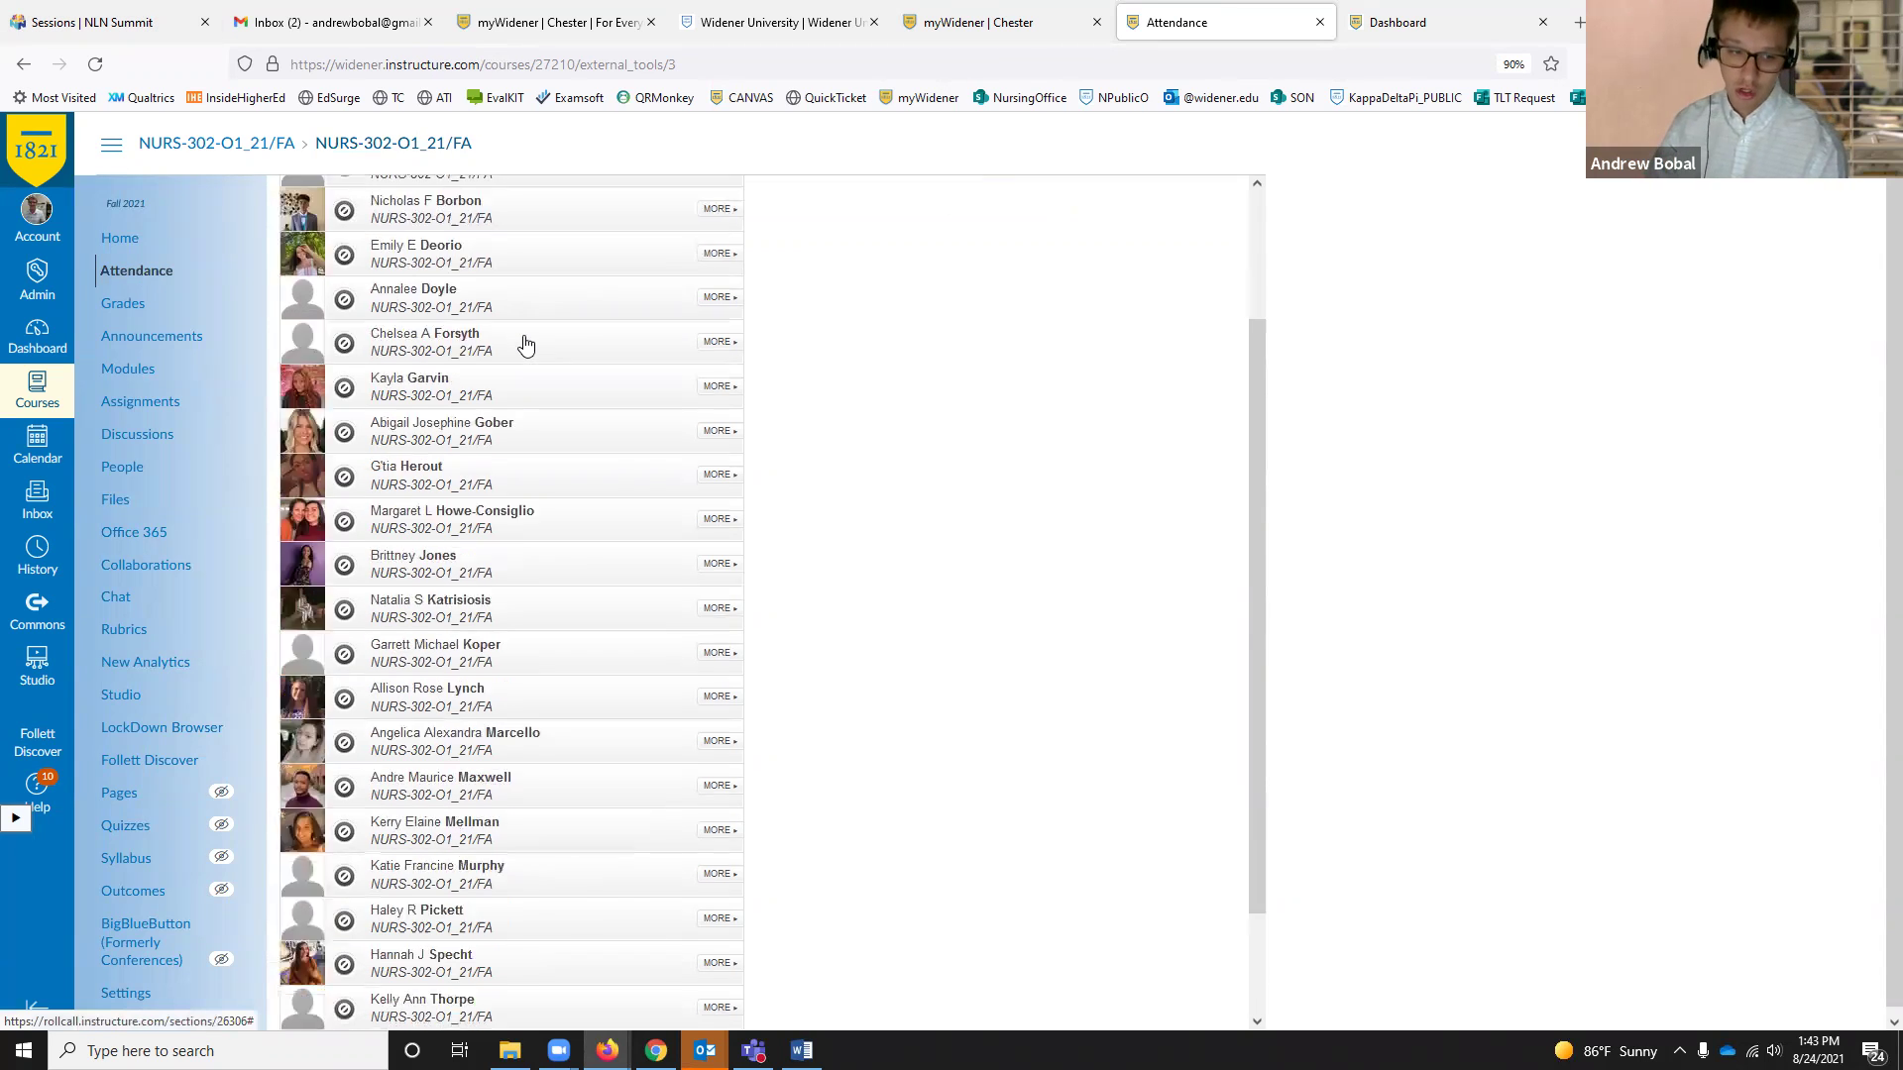
scroll(525, 344, "down", 2)
scroll(557, 518, "down", 1)
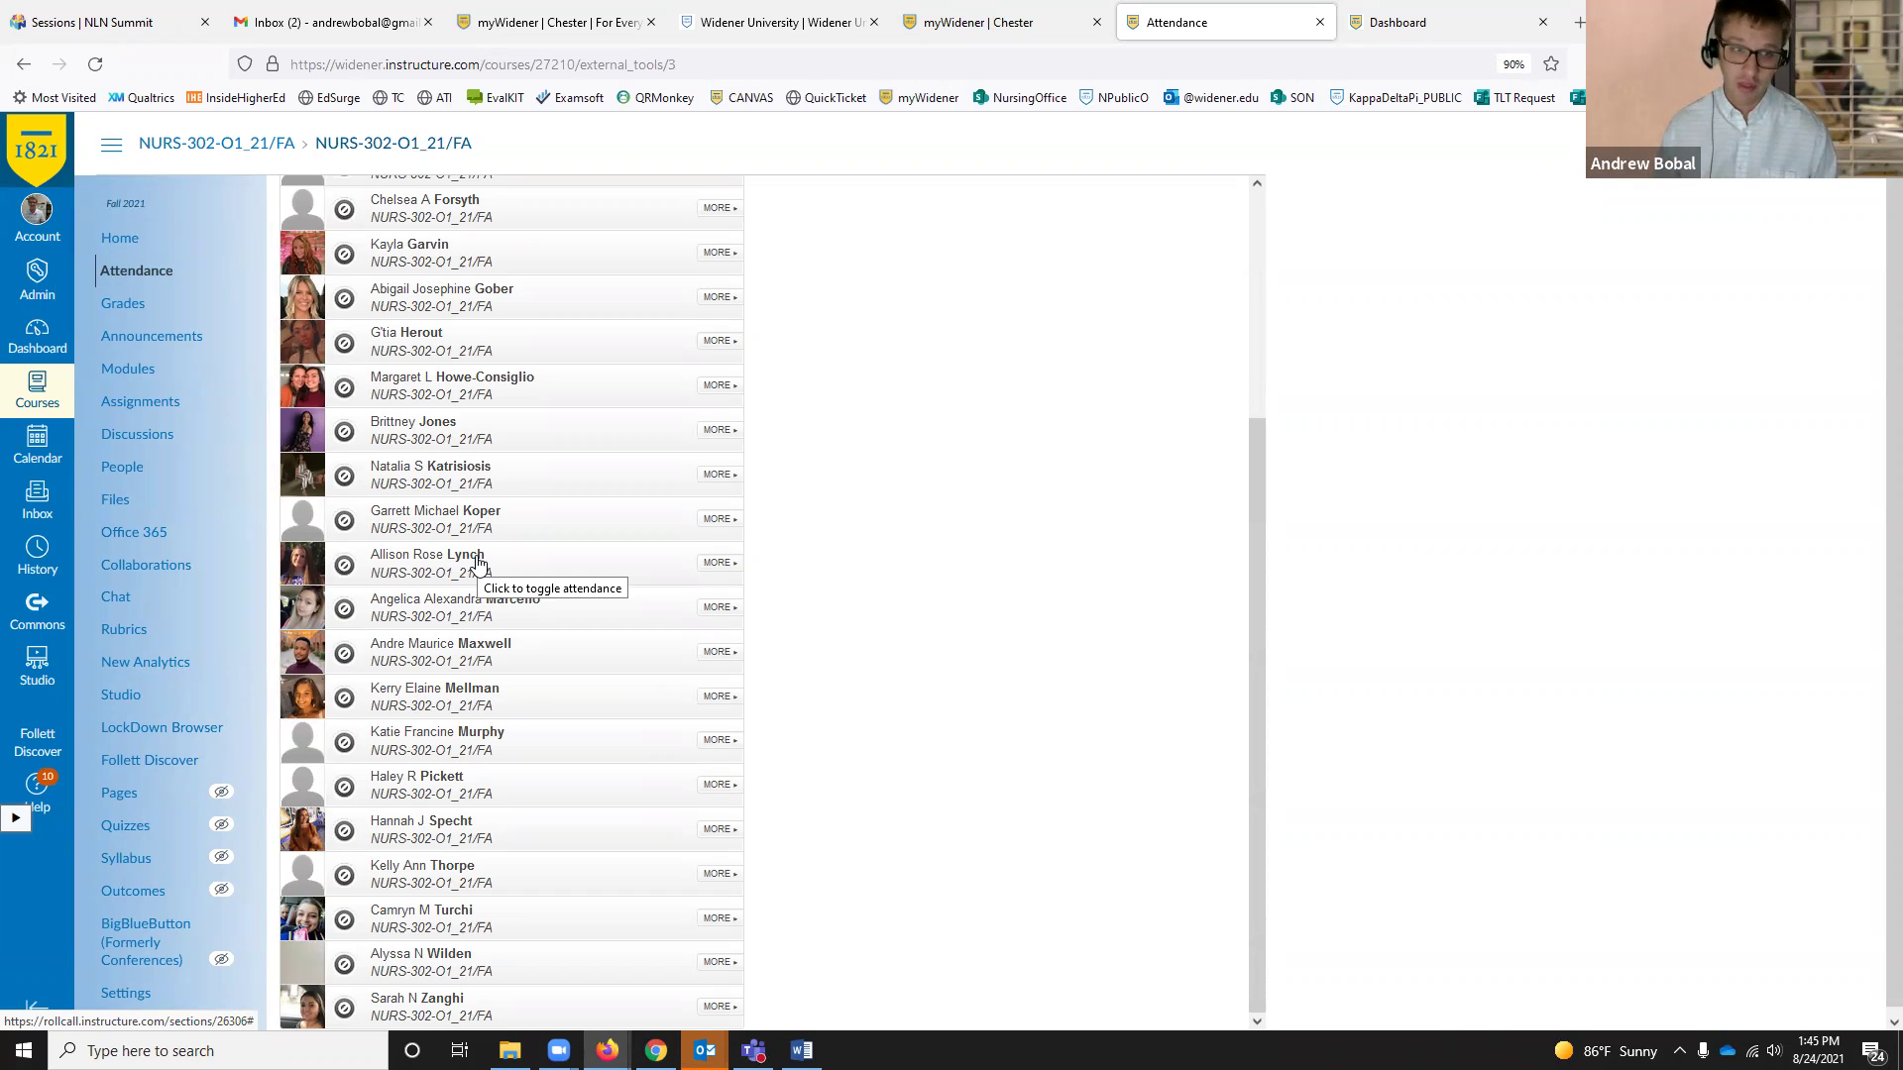
scroll(787, 461, "up", 3)
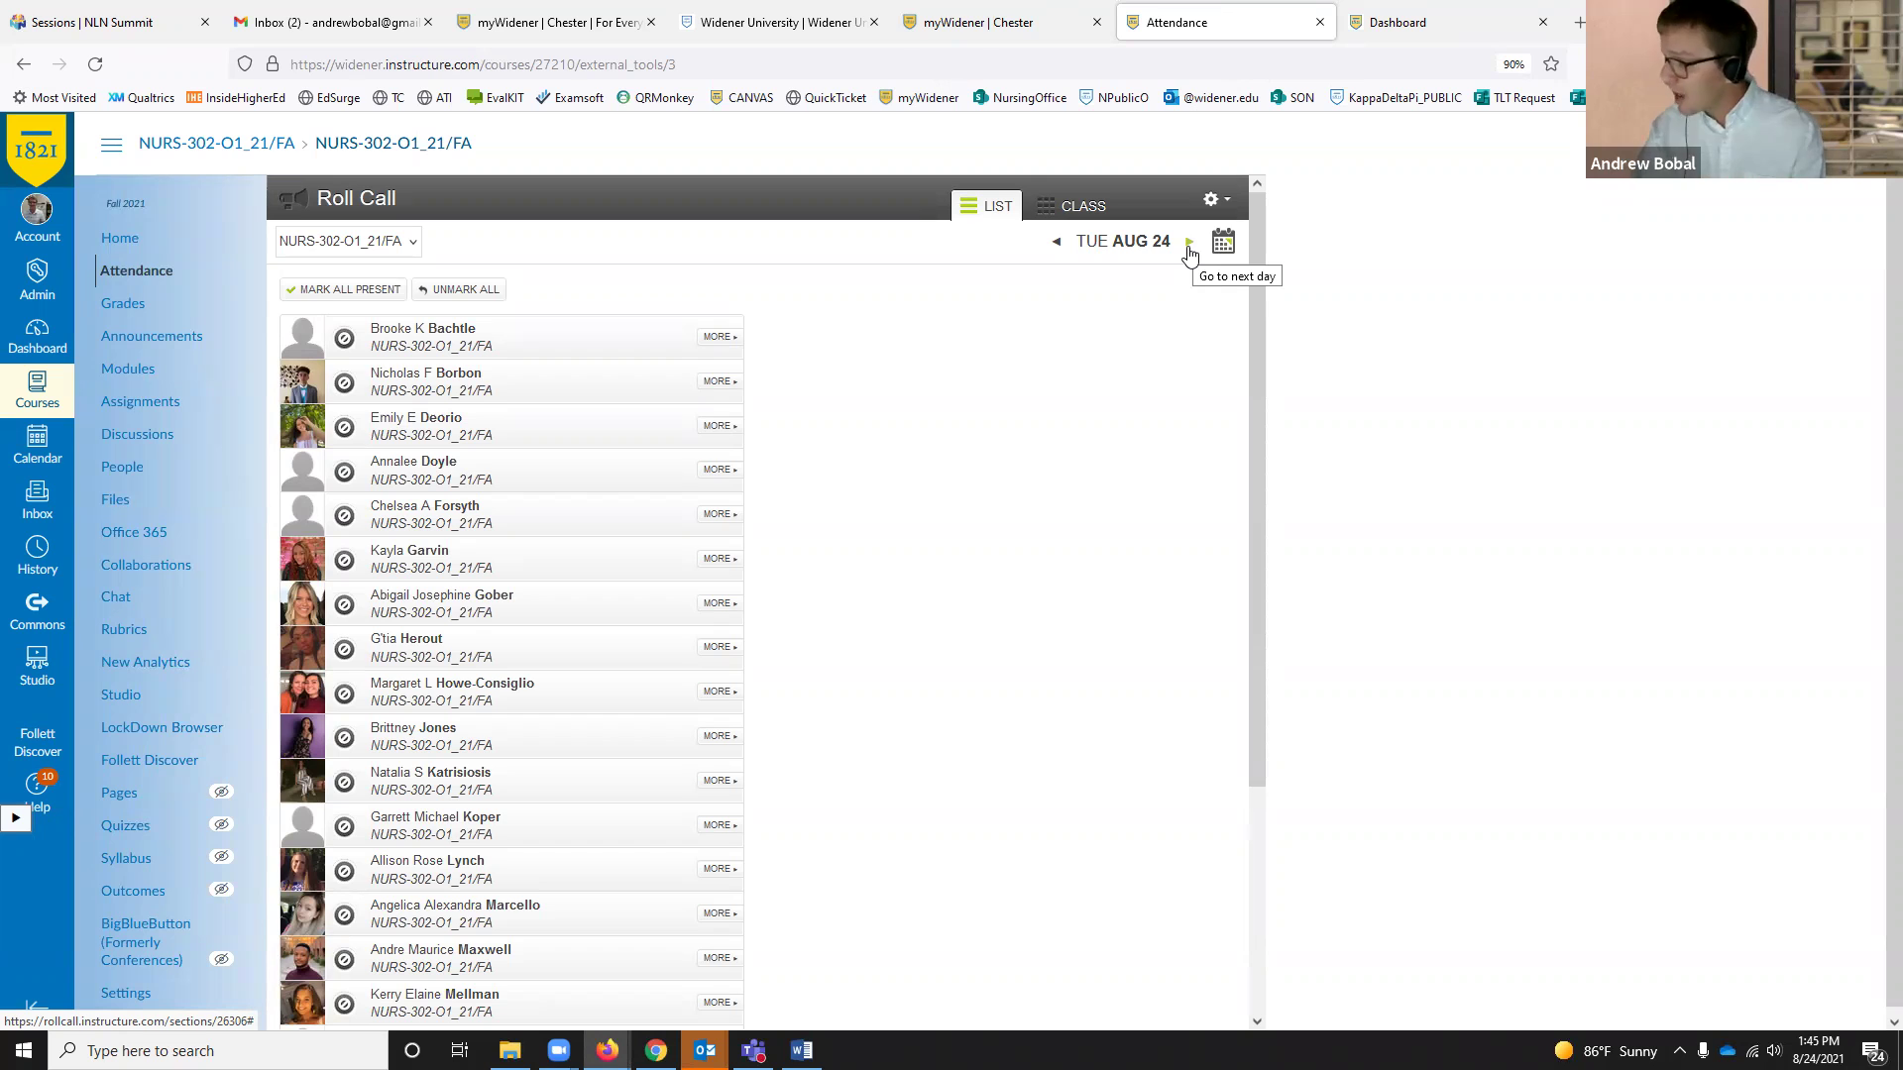
left_click(1058, 244)
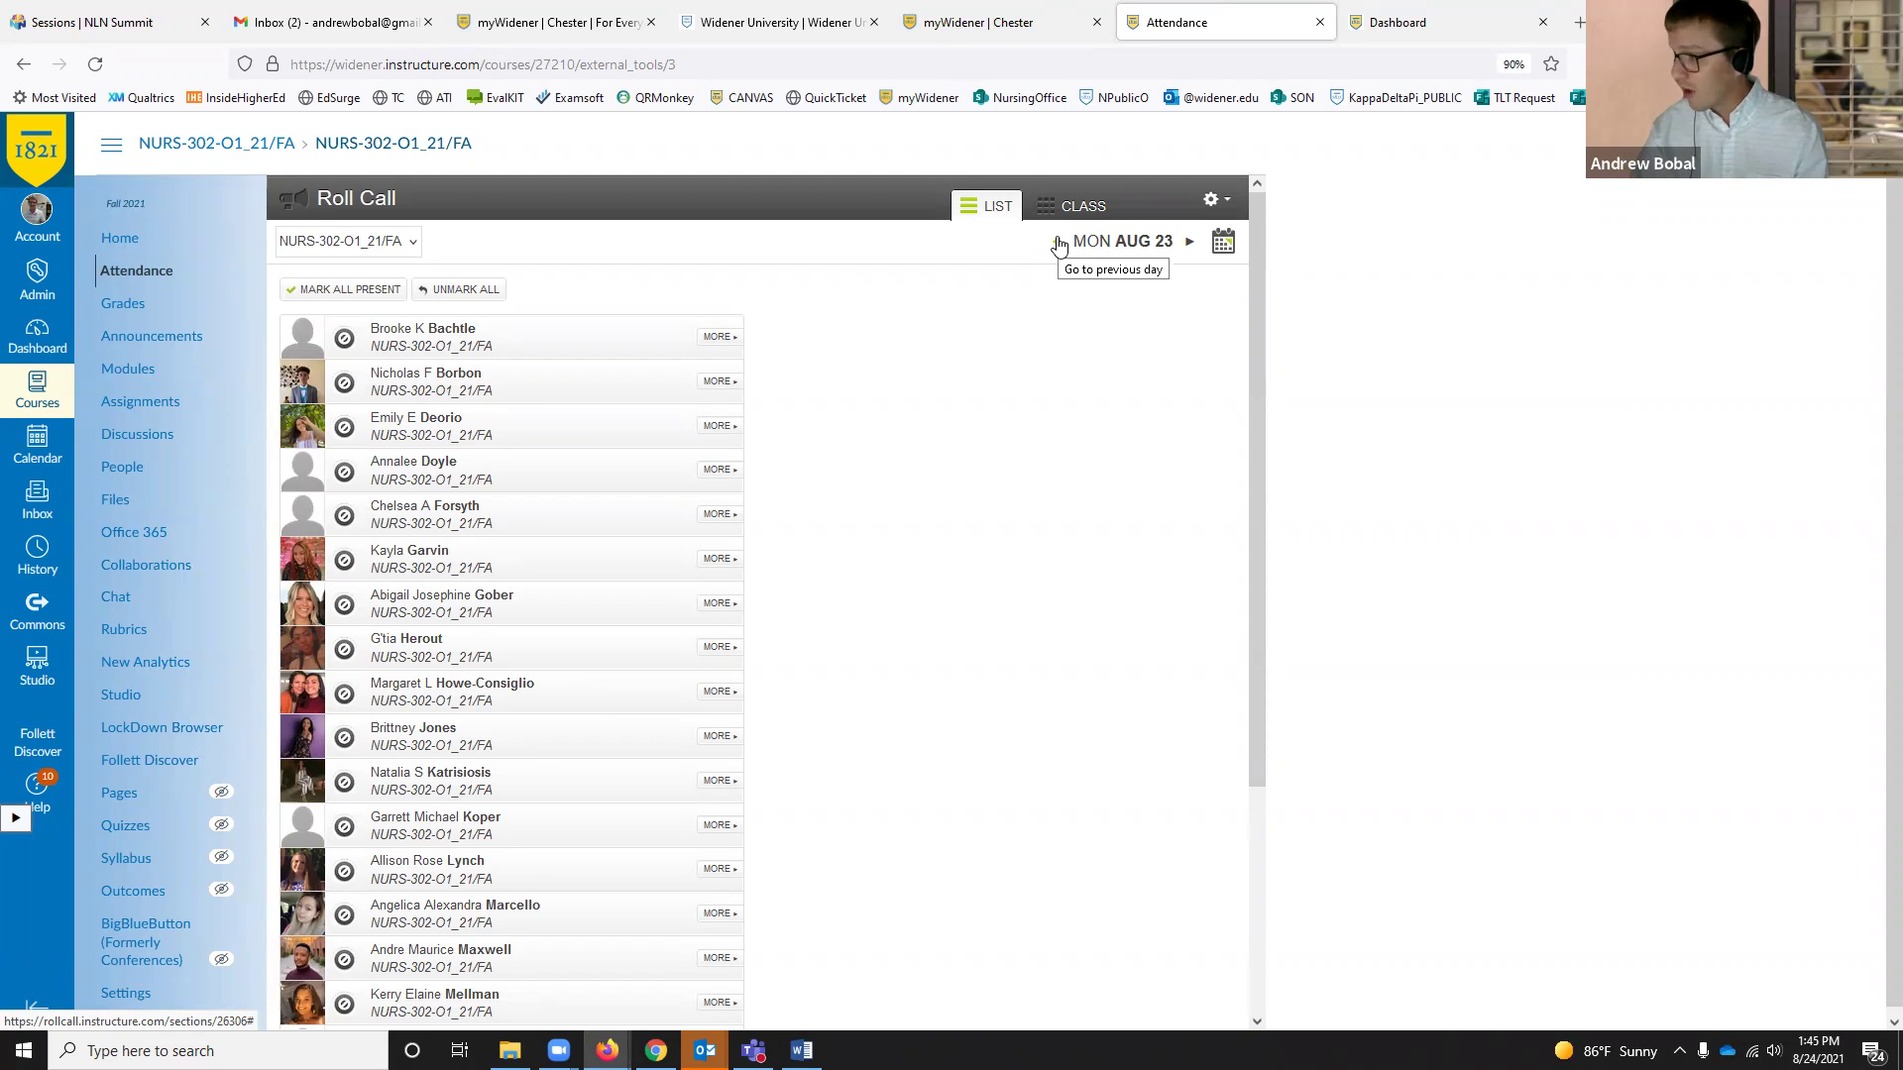
left_click(1189, 244)
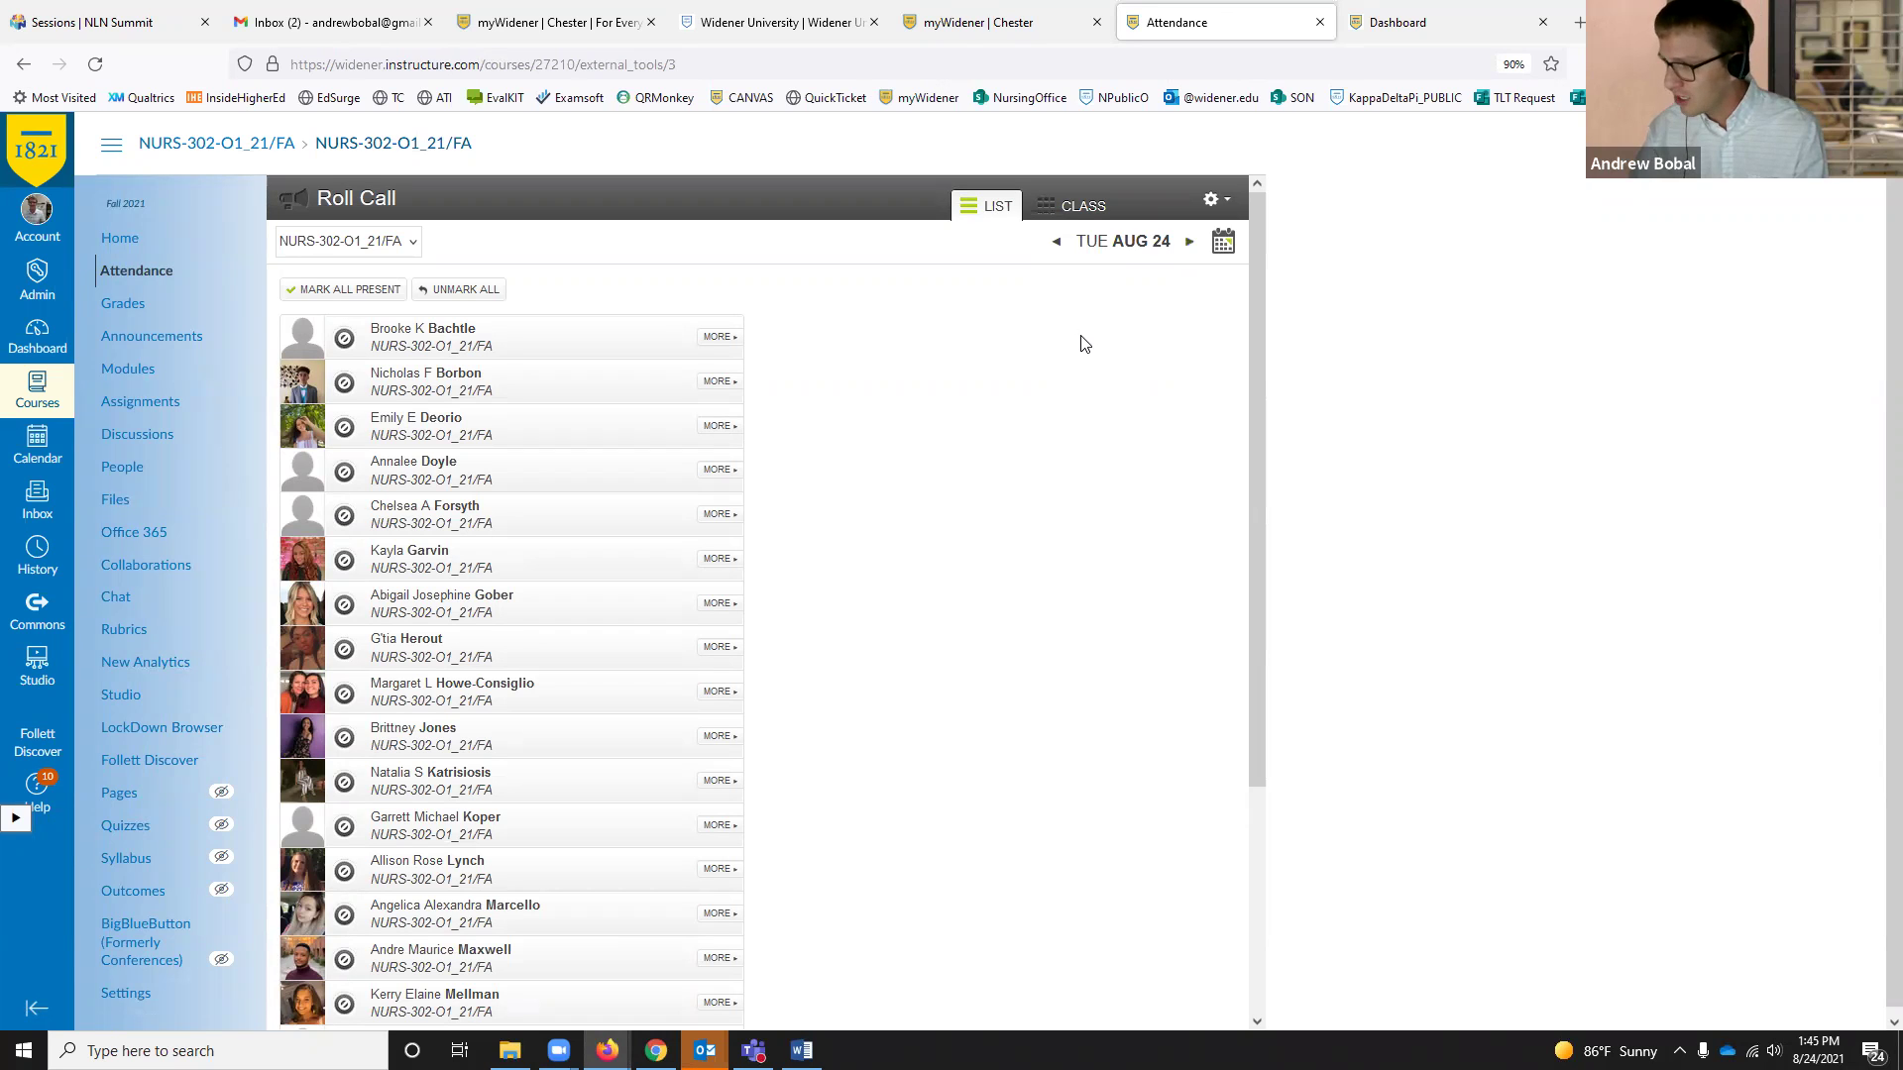
left_click(1057, 243)
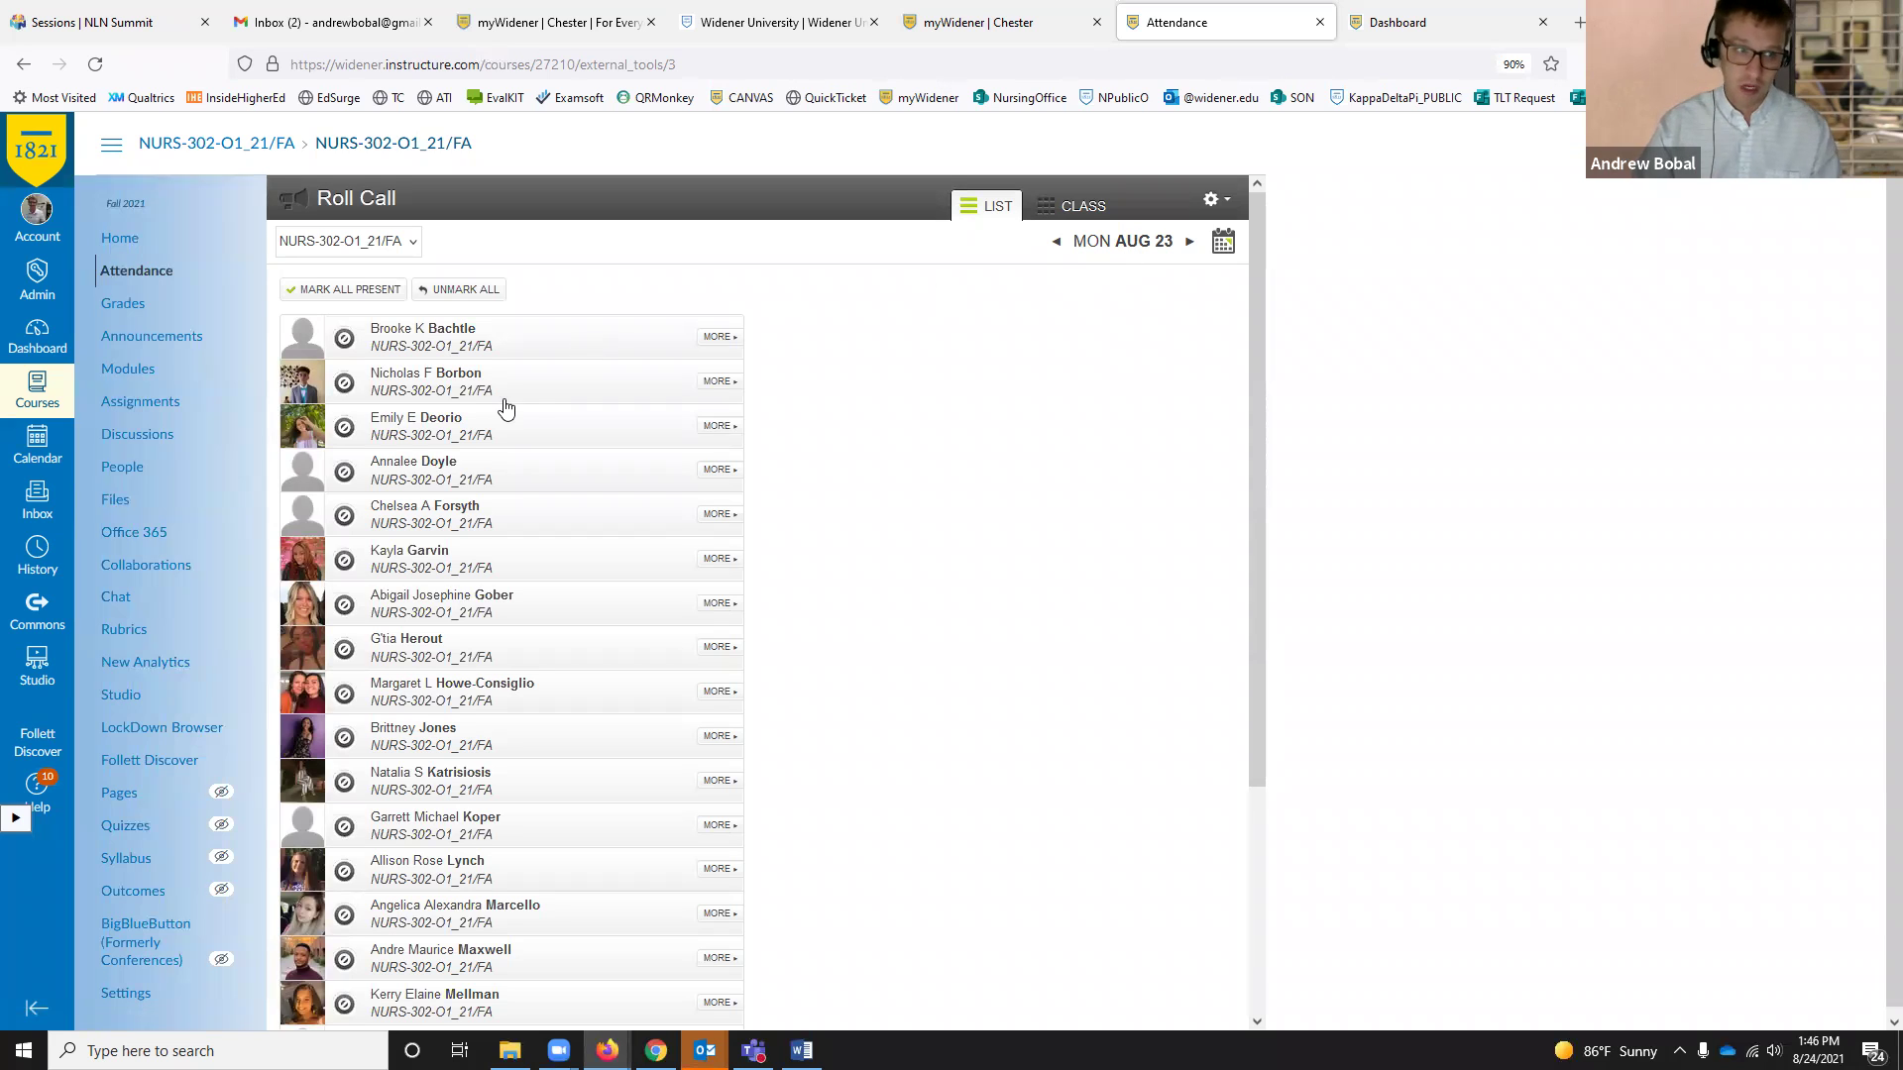
left_click(148, 279)
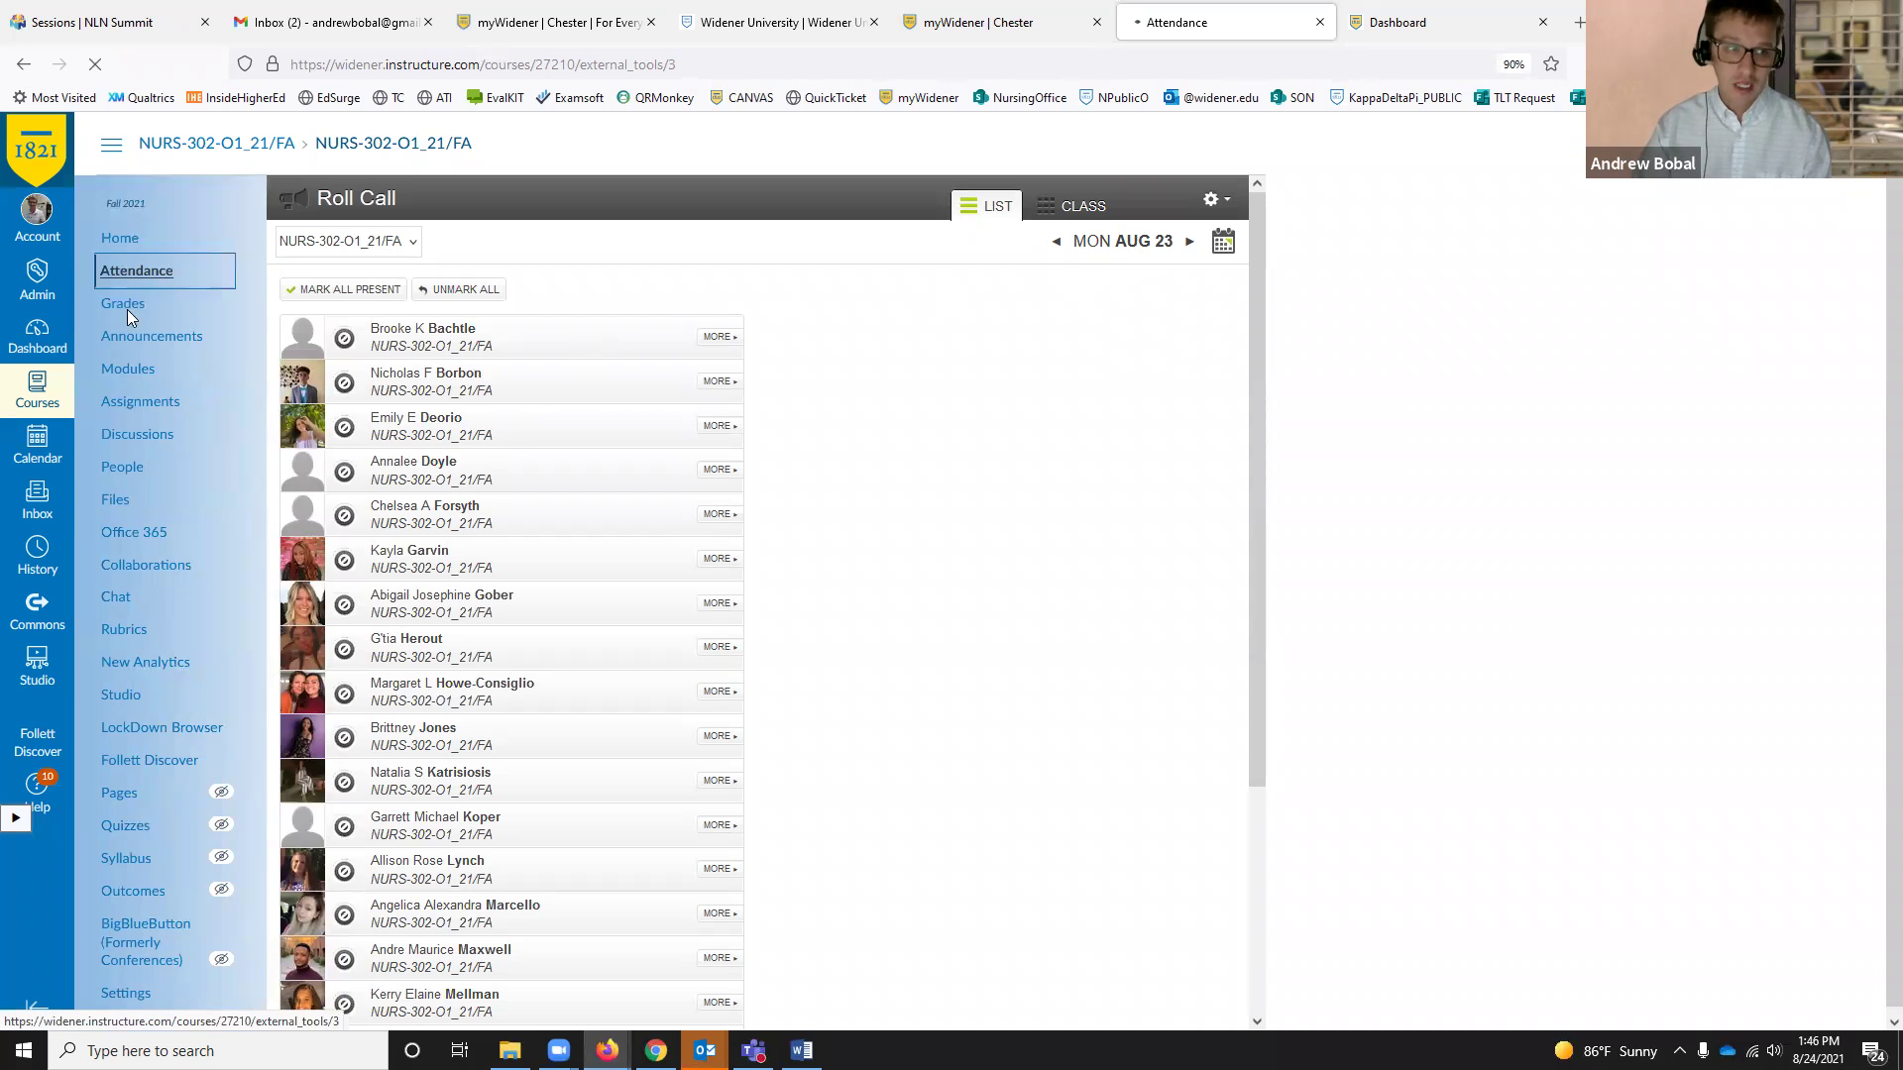
Step: Open the gradebook, select the first student's attendance grade cells, then return via the breadcrumb
left_click(132, 305)
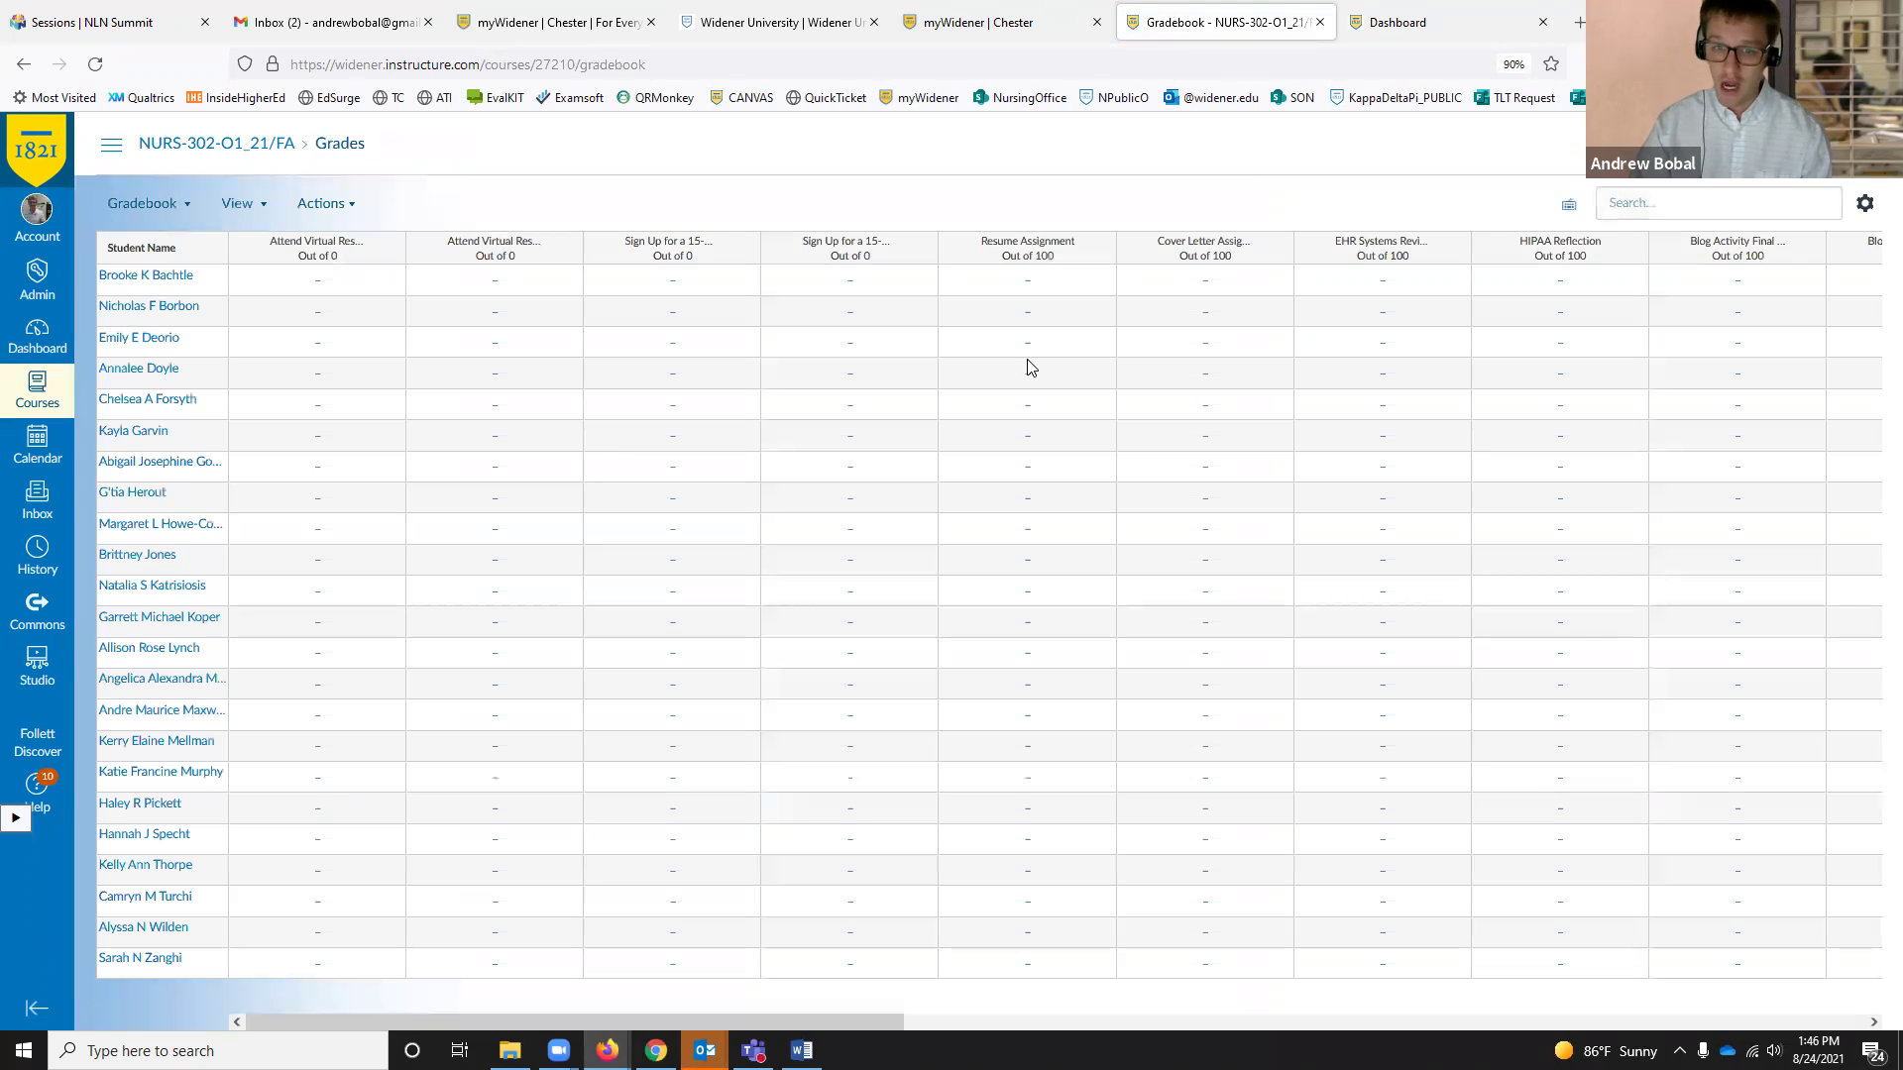
left_click(318, 285)
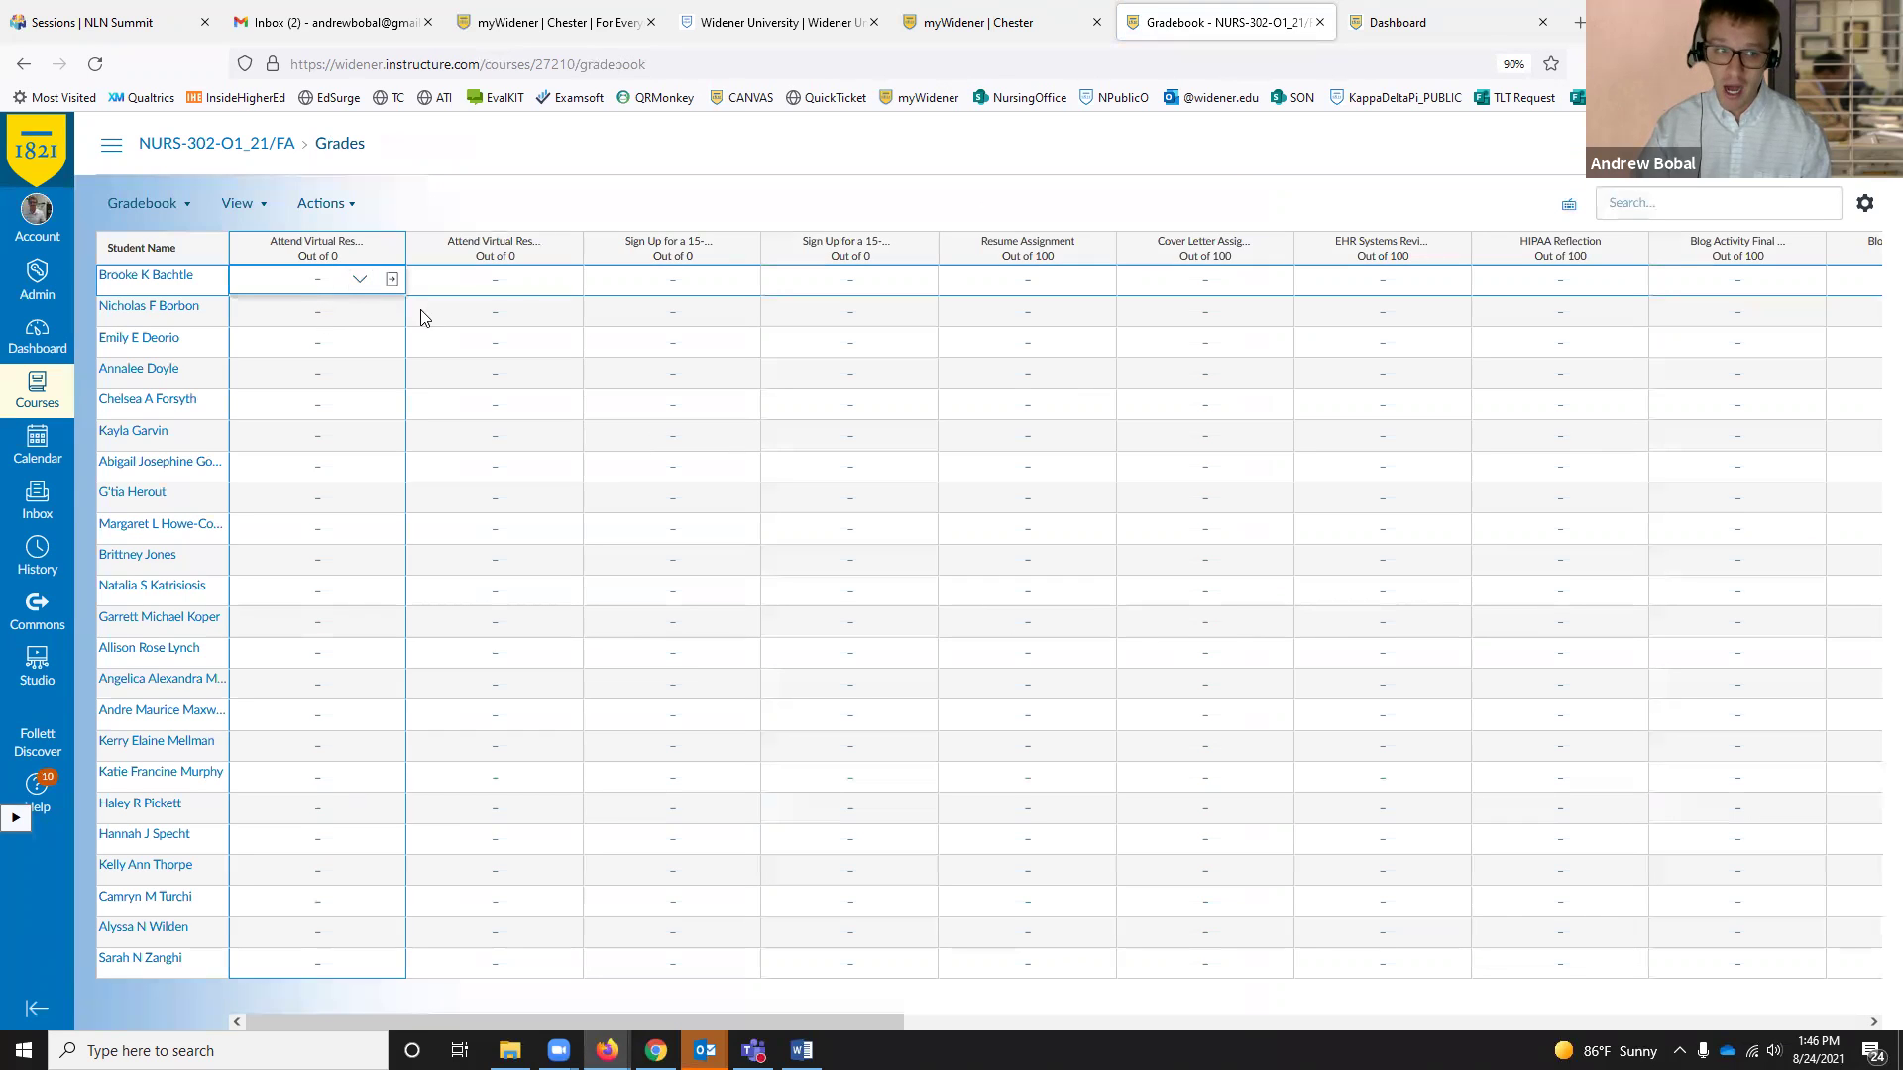
left_click(498, 288)
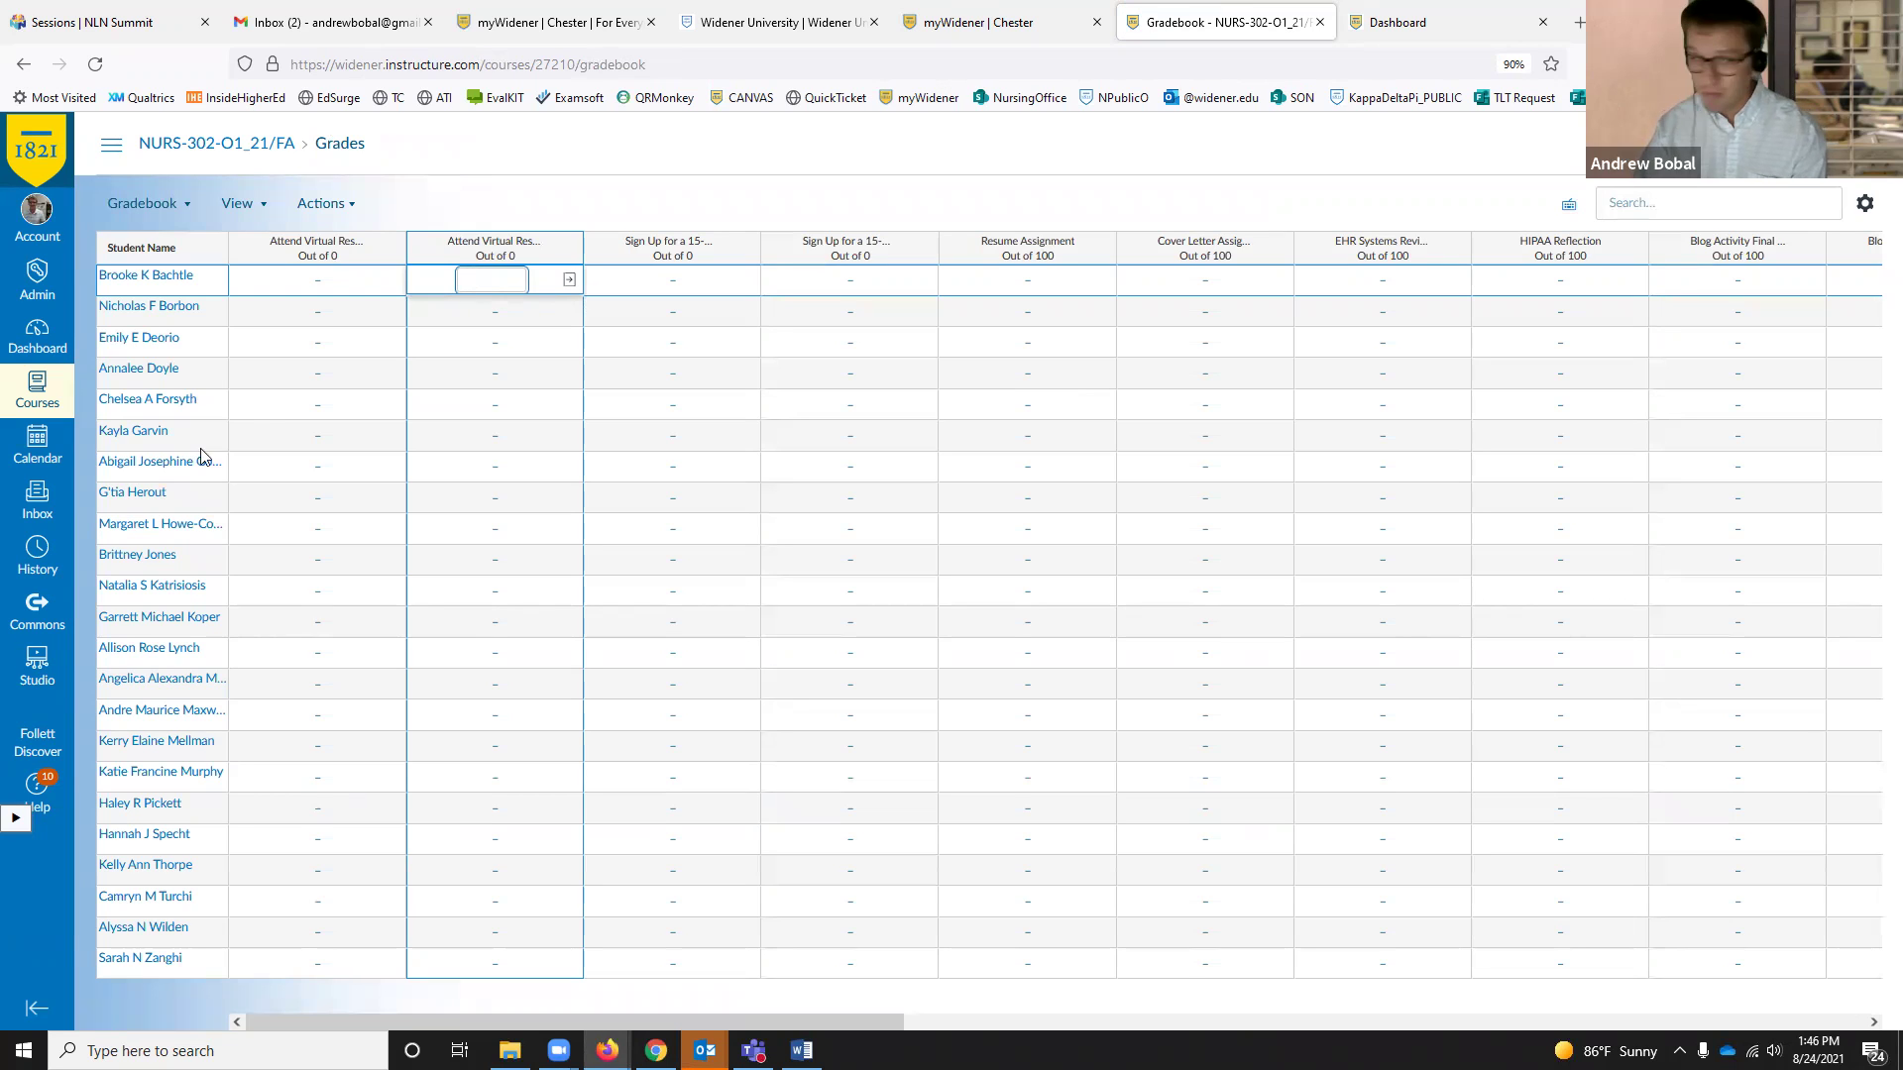
left_click(191, 155)
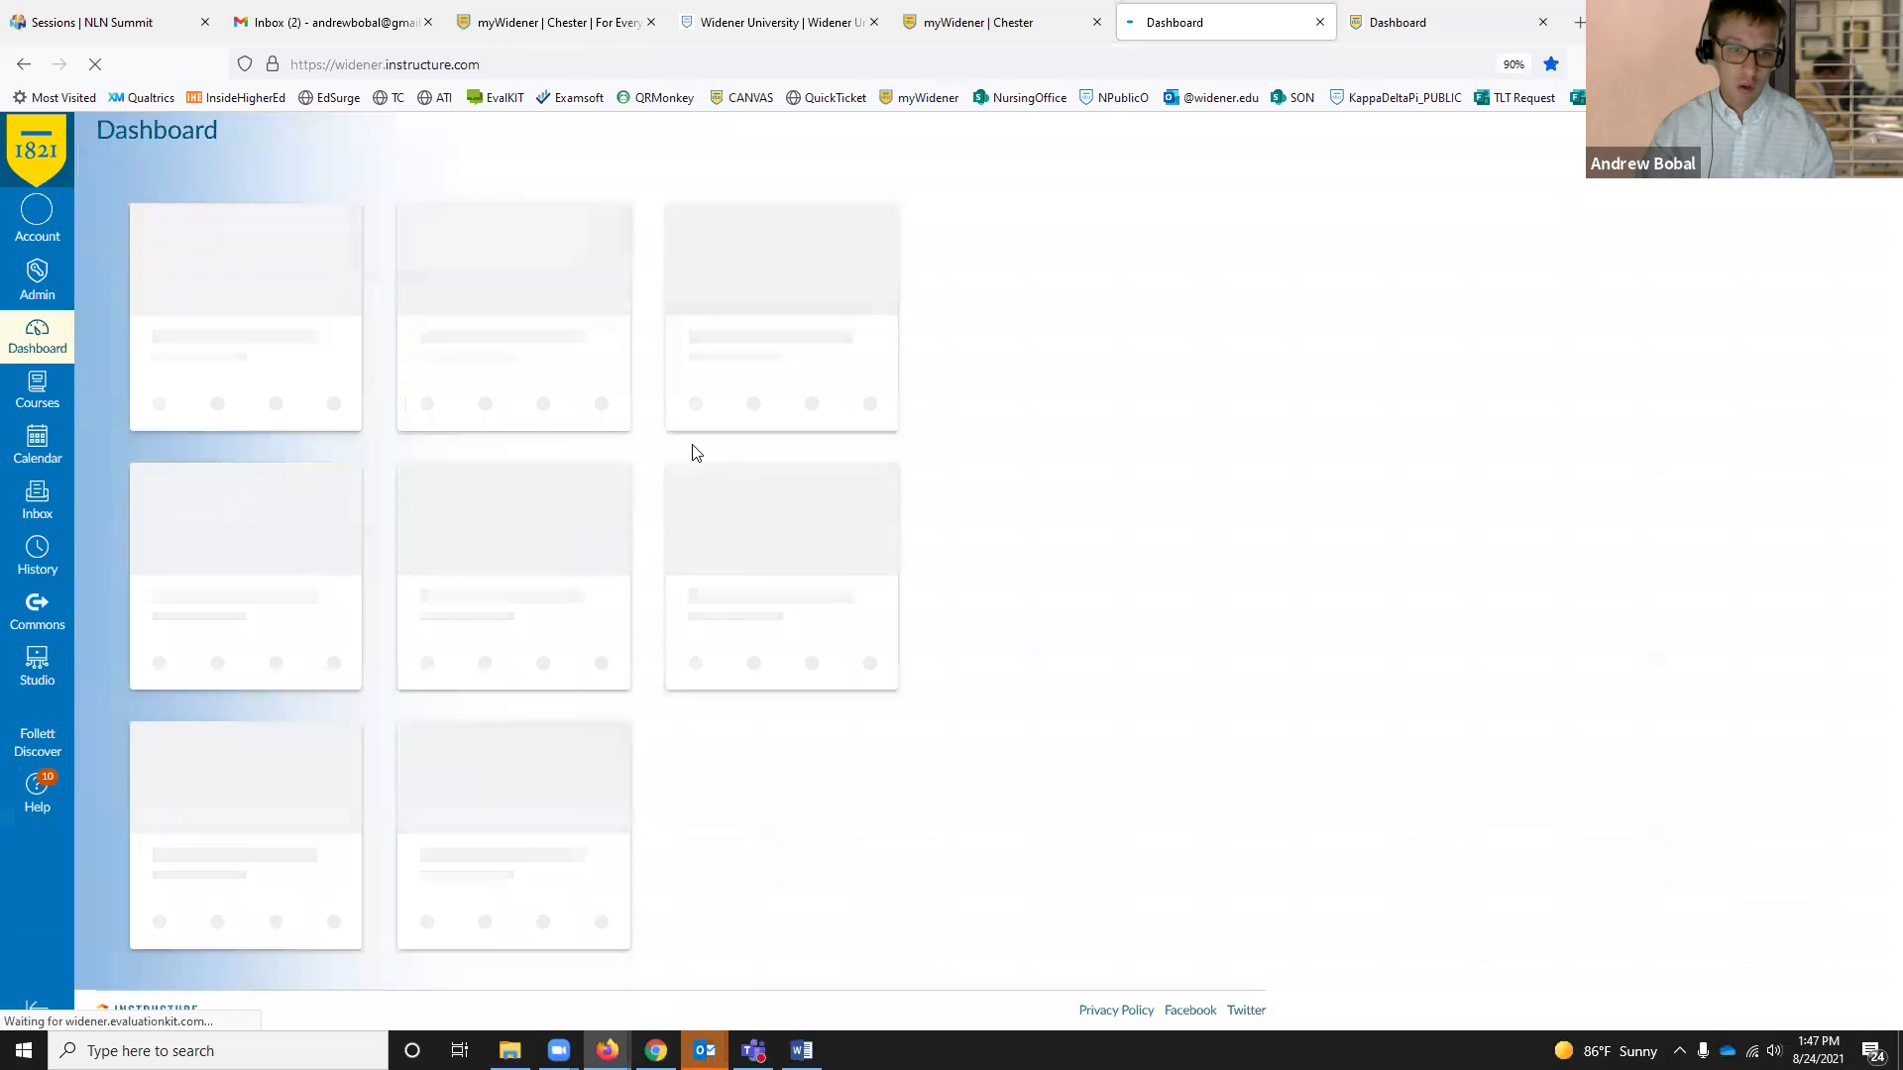
Step: Go from the Nursing account to the All Courses list and open NURS-302-O30_21/SU2
scroll(916, 414, "down", 3)
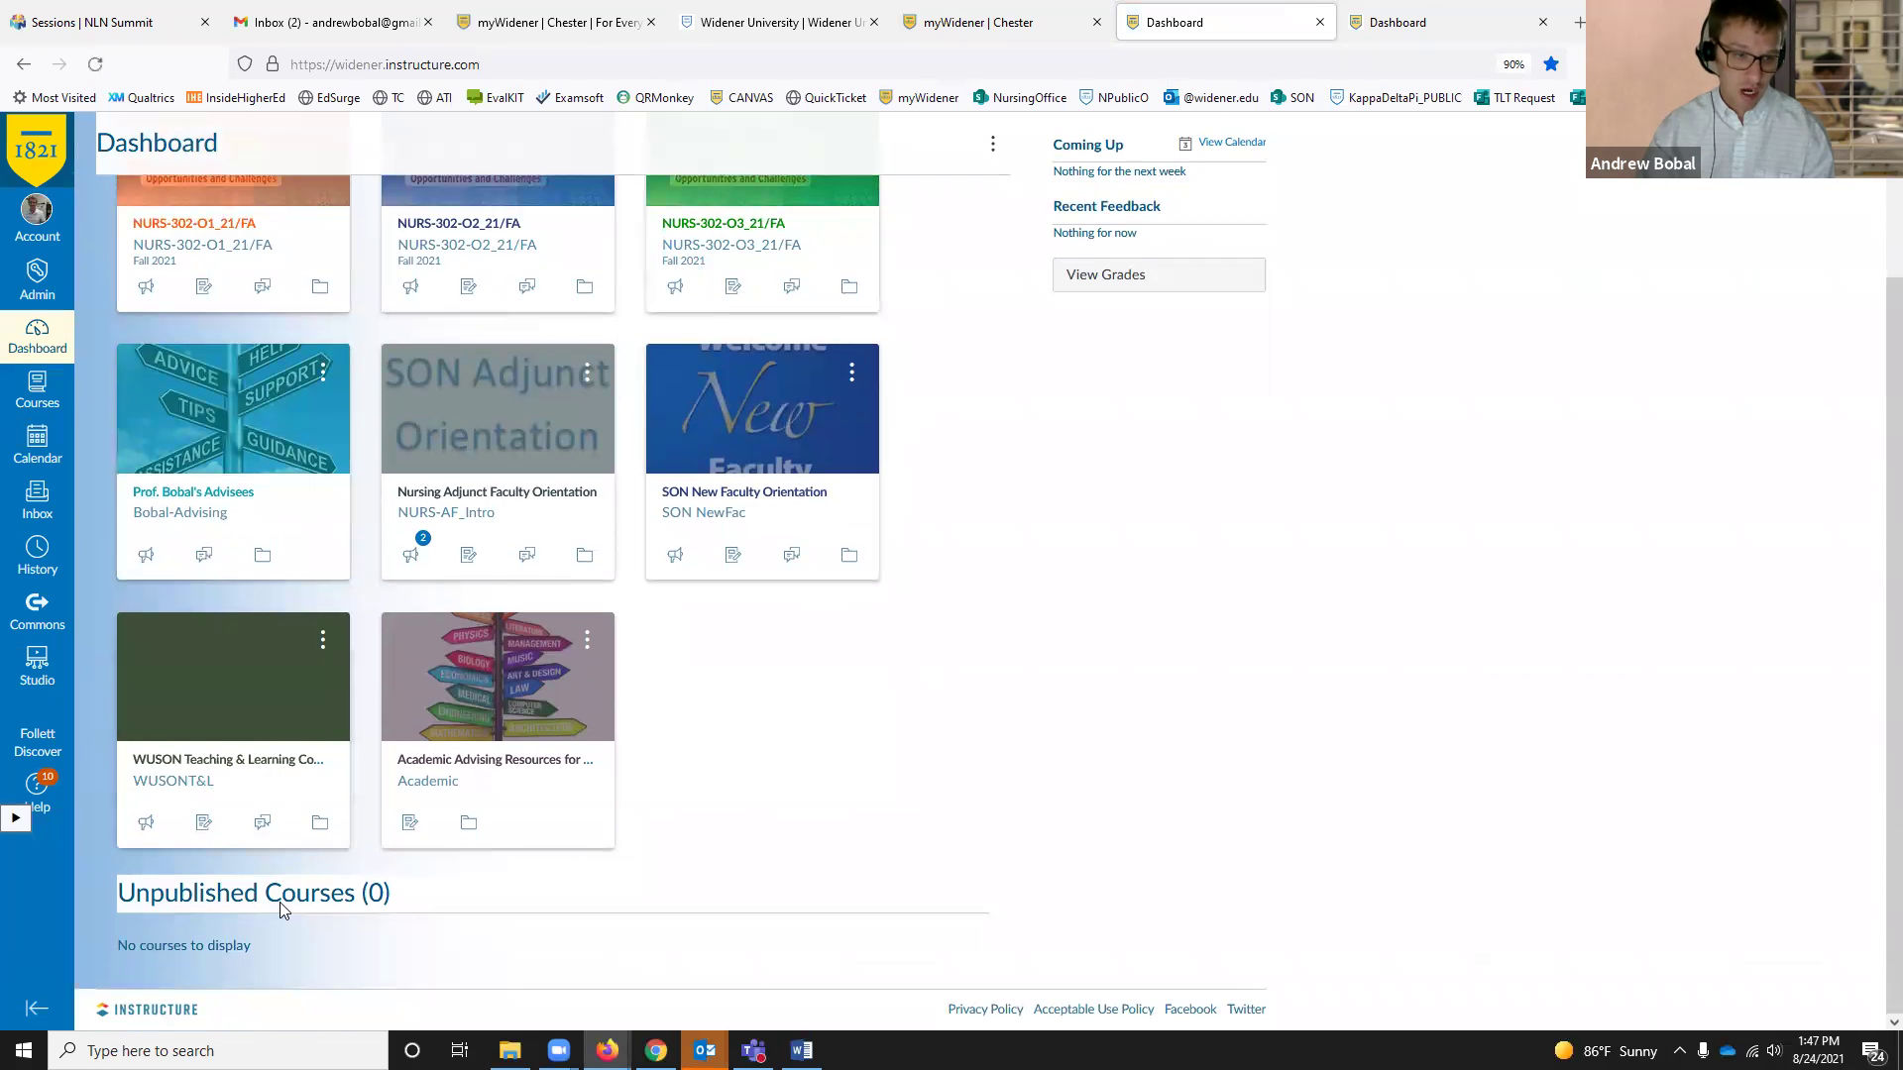
left_click(35, 273)
left_click(119, 204)
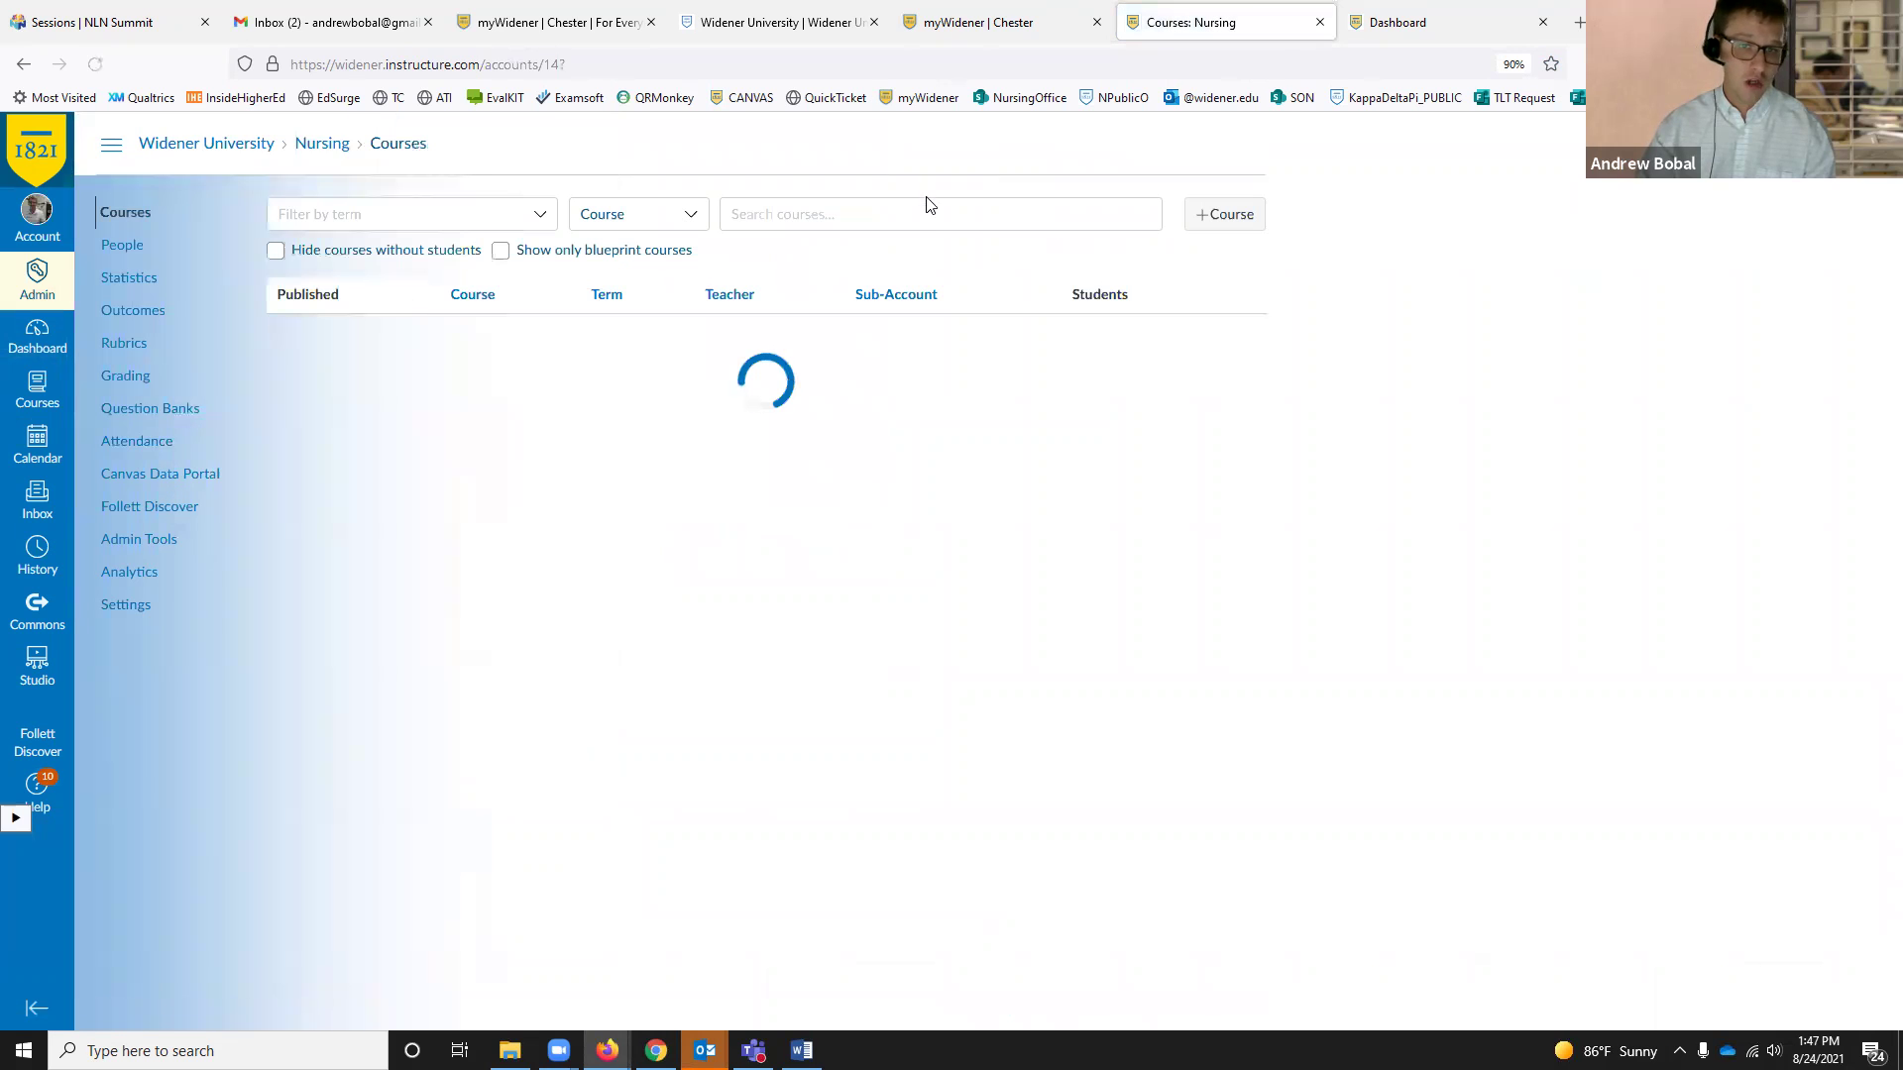
left_click(30, 394)
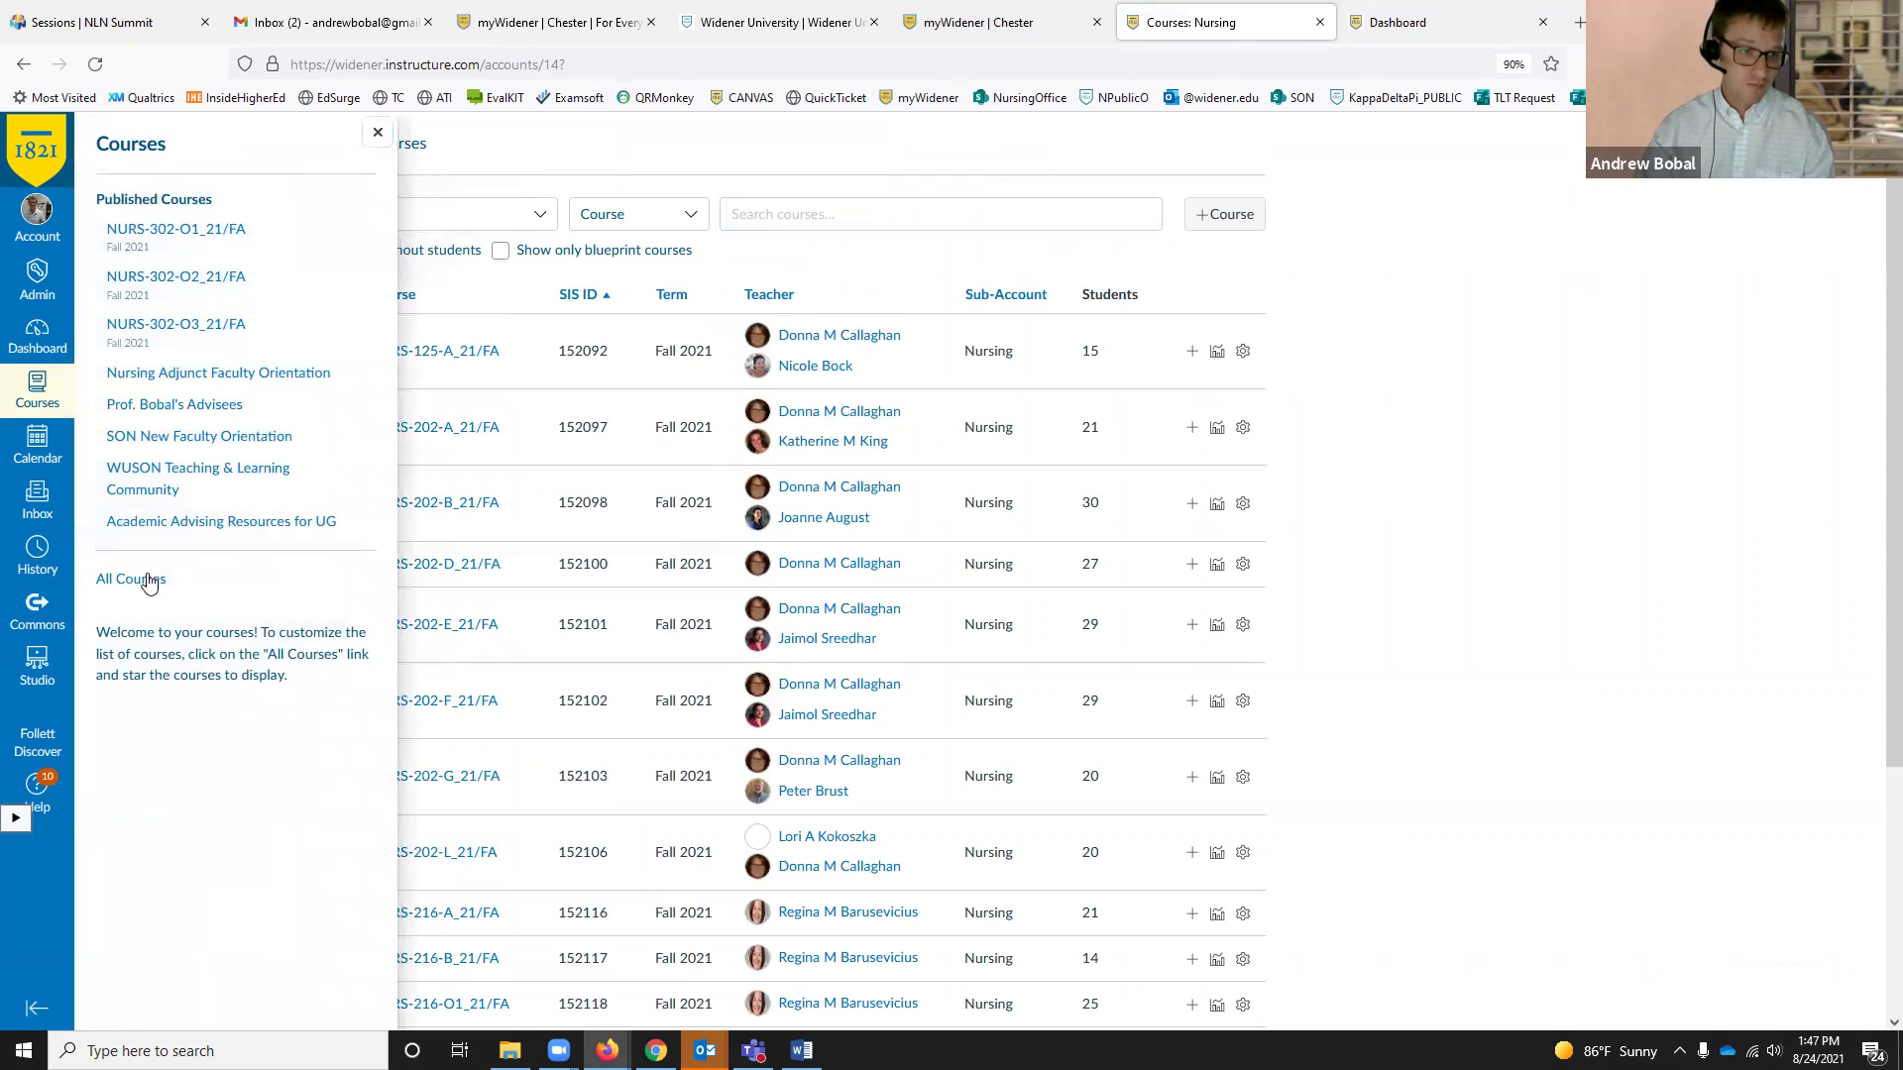
left_click(144, 581)
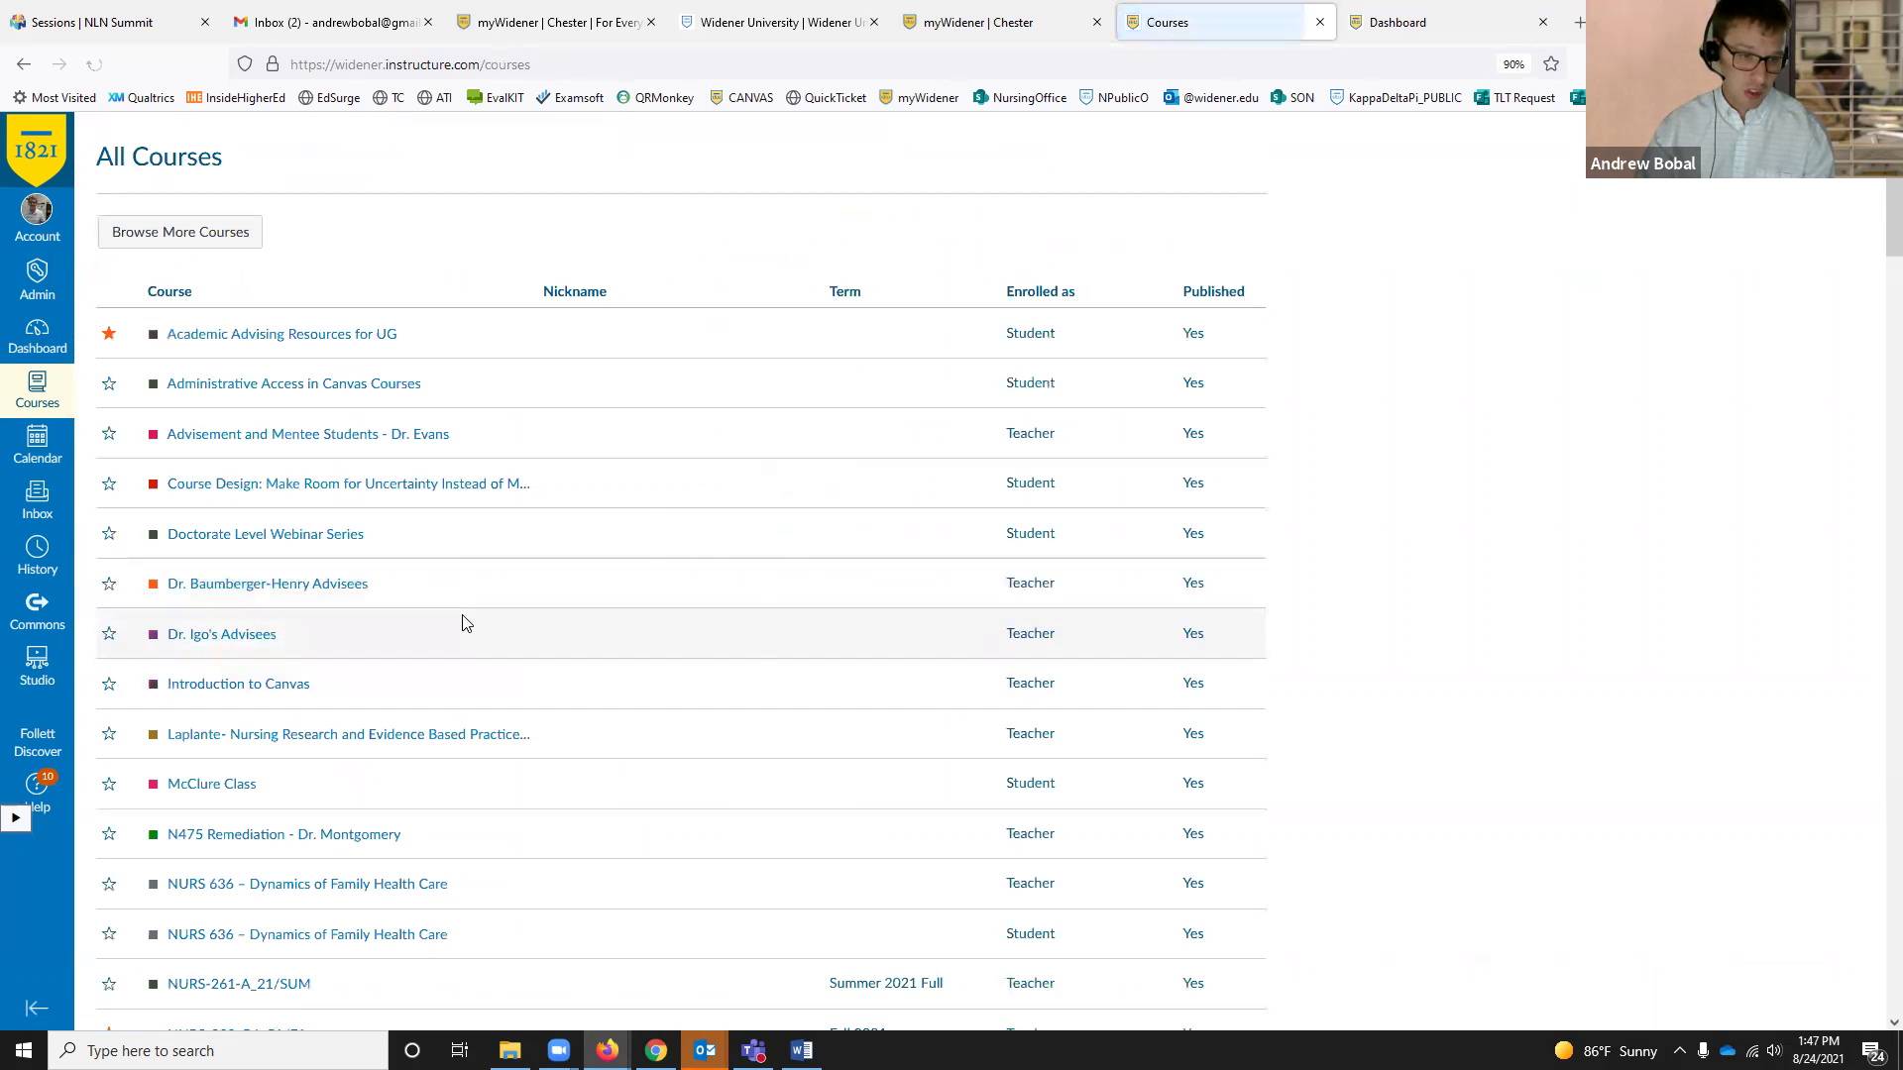
scroll(464, 625, "down", 15)
scroll(464, 625, "down", 15)
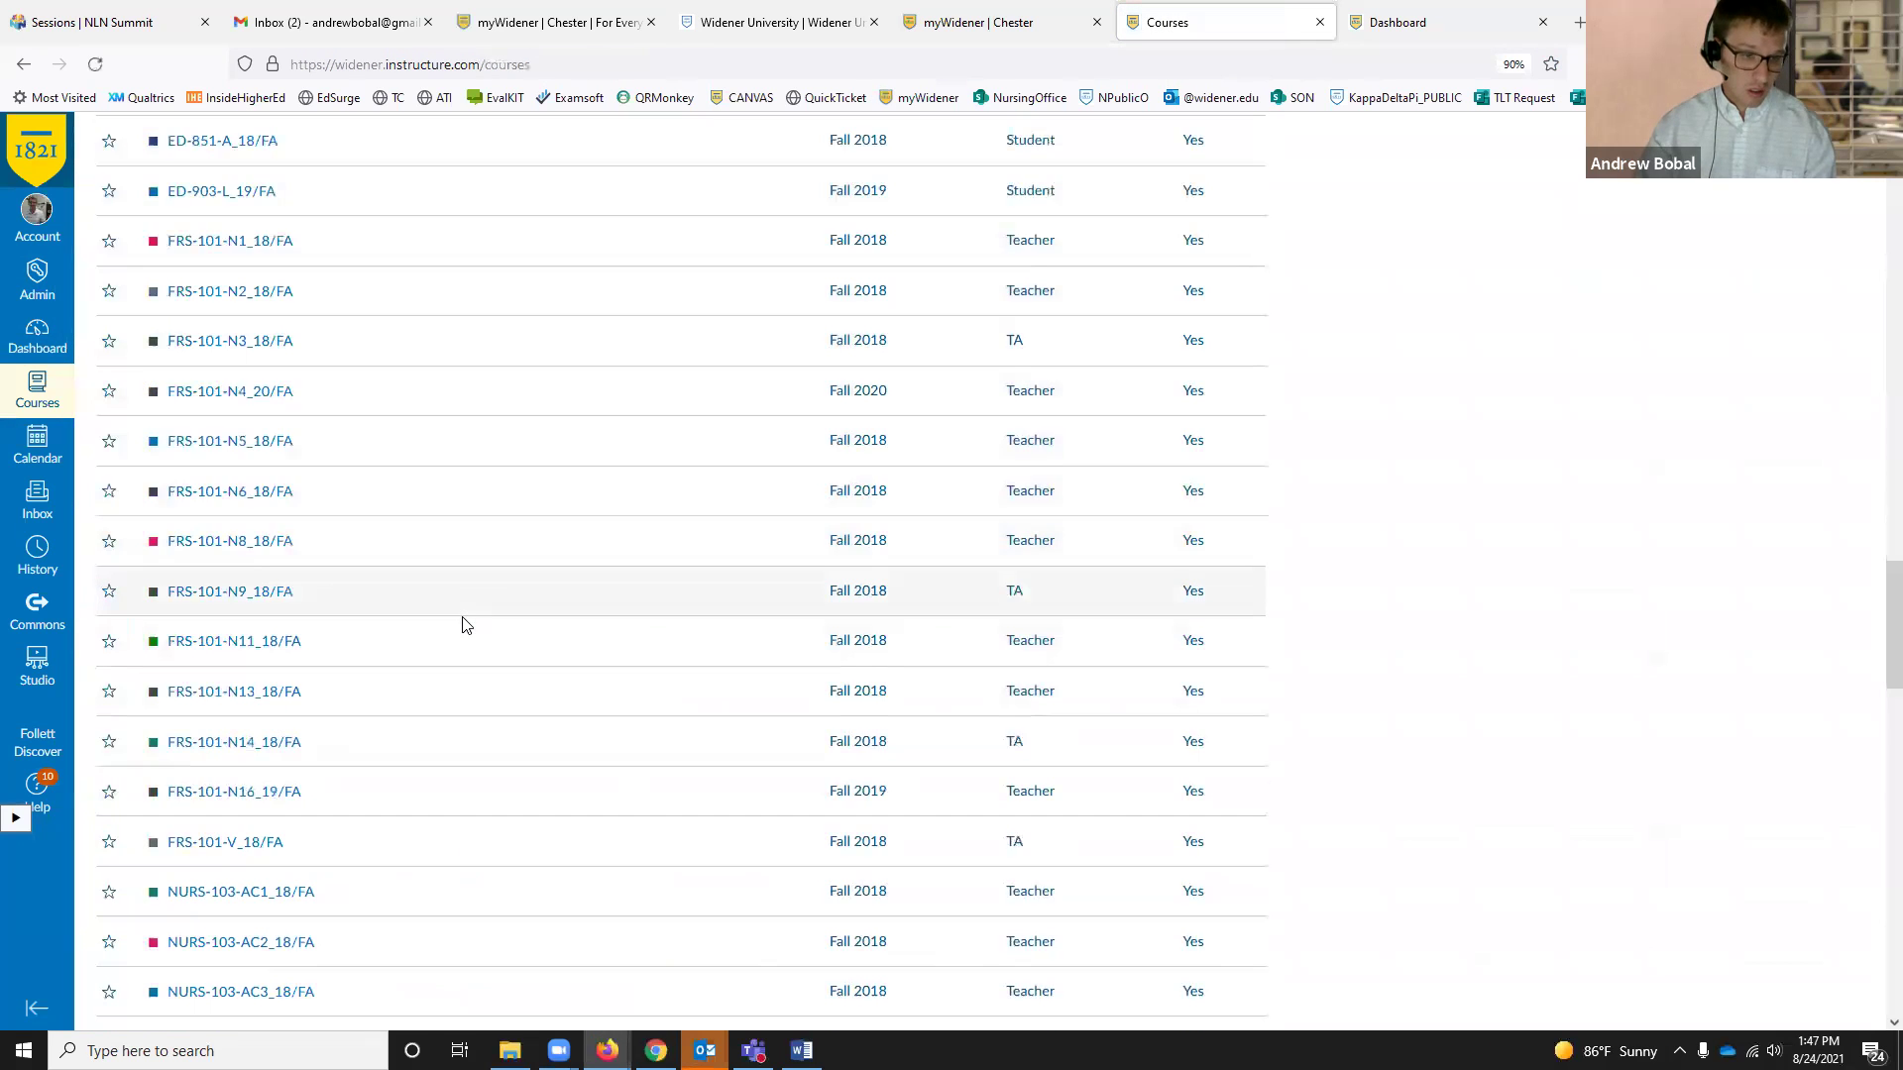
scroll(464, 625, "down", 2)
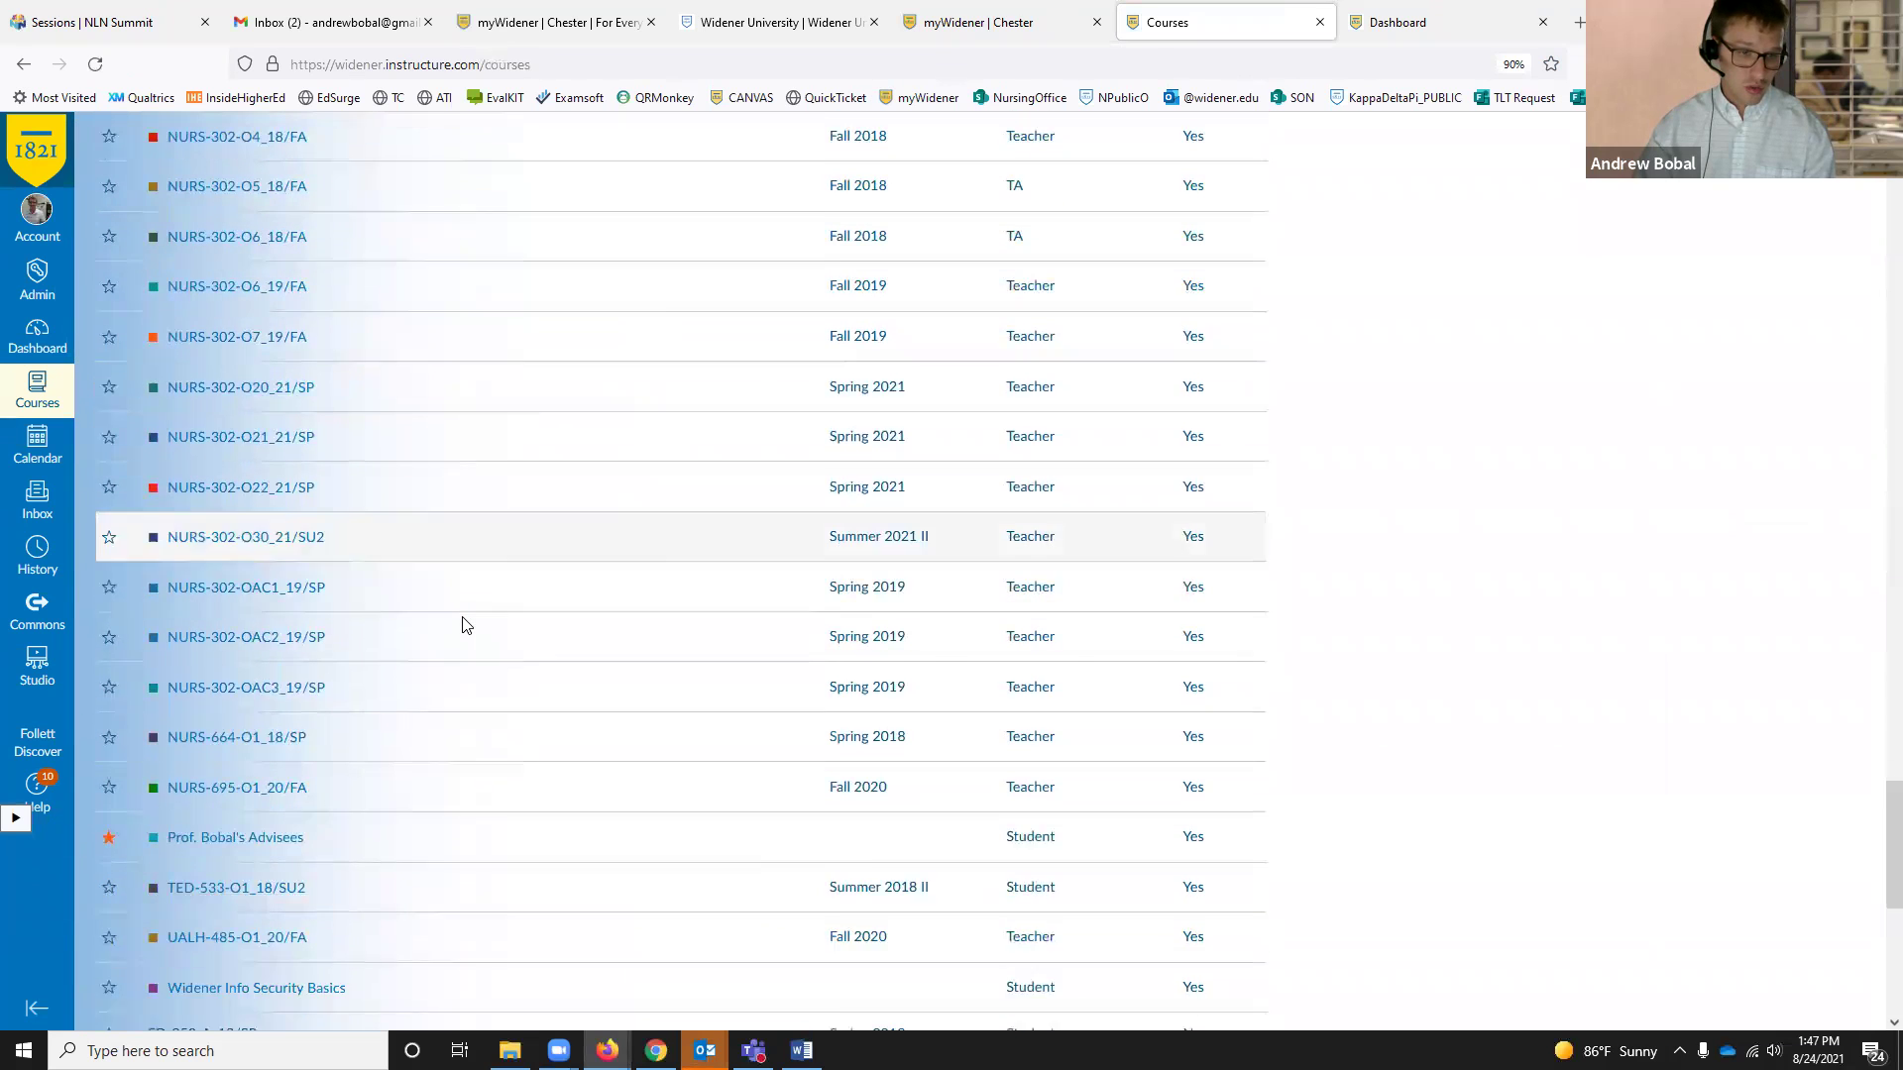
left_click(277, 524)
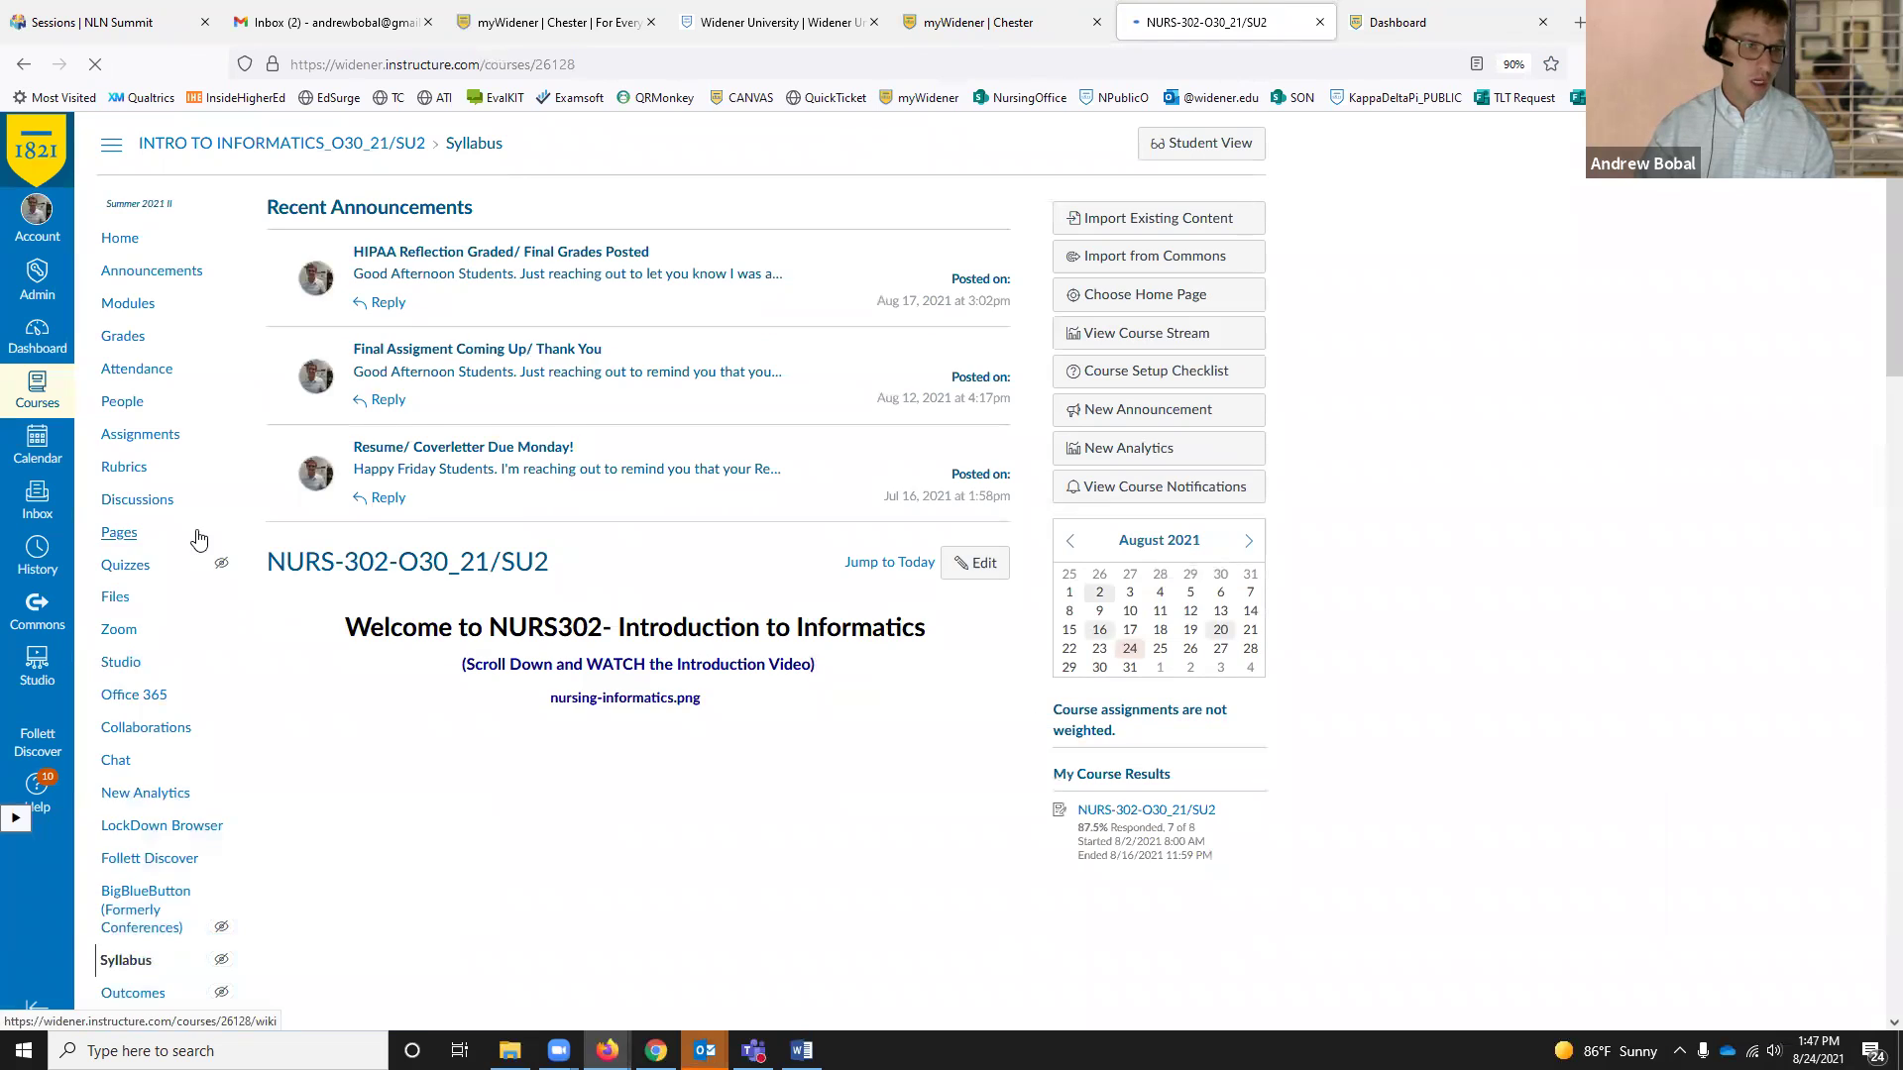
Step: From Assignments, open EHR Systems Review (100 points, due Aug 2)
left_click(140, 436)
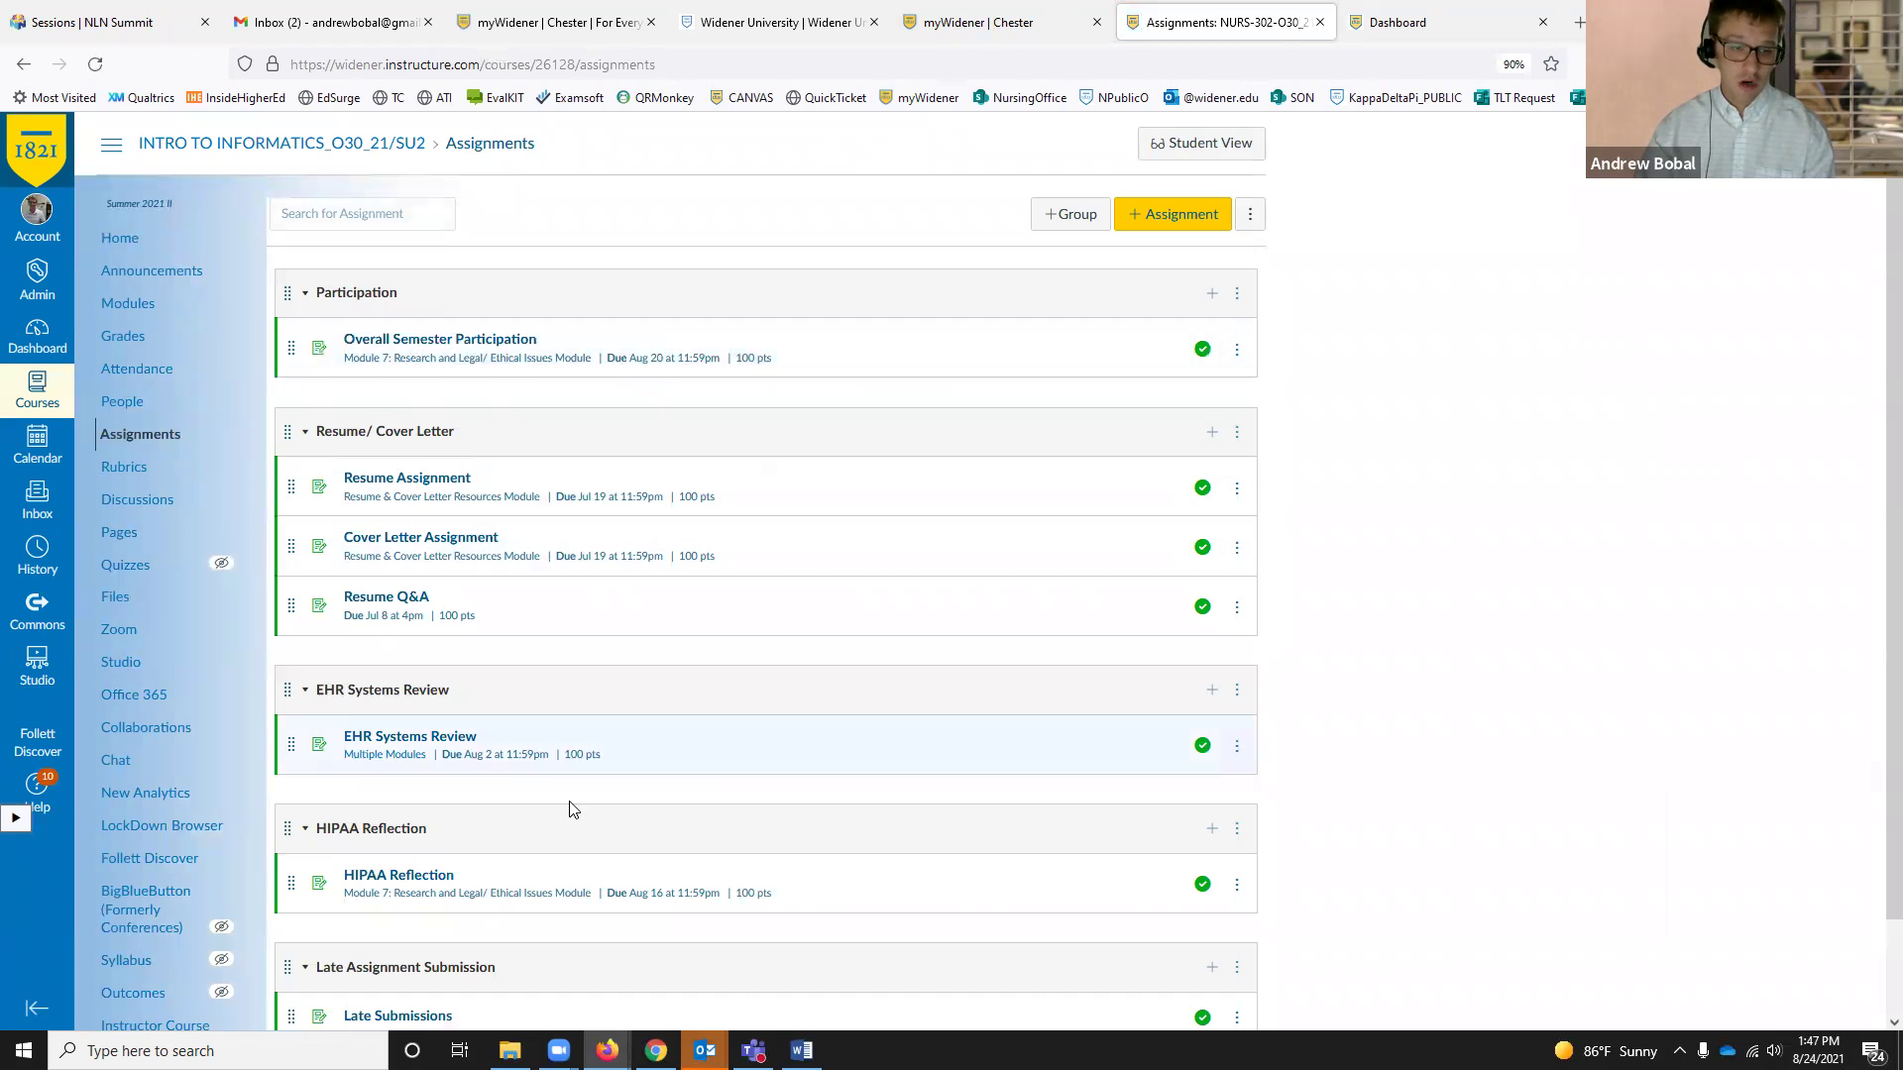
left_click(428, 747)
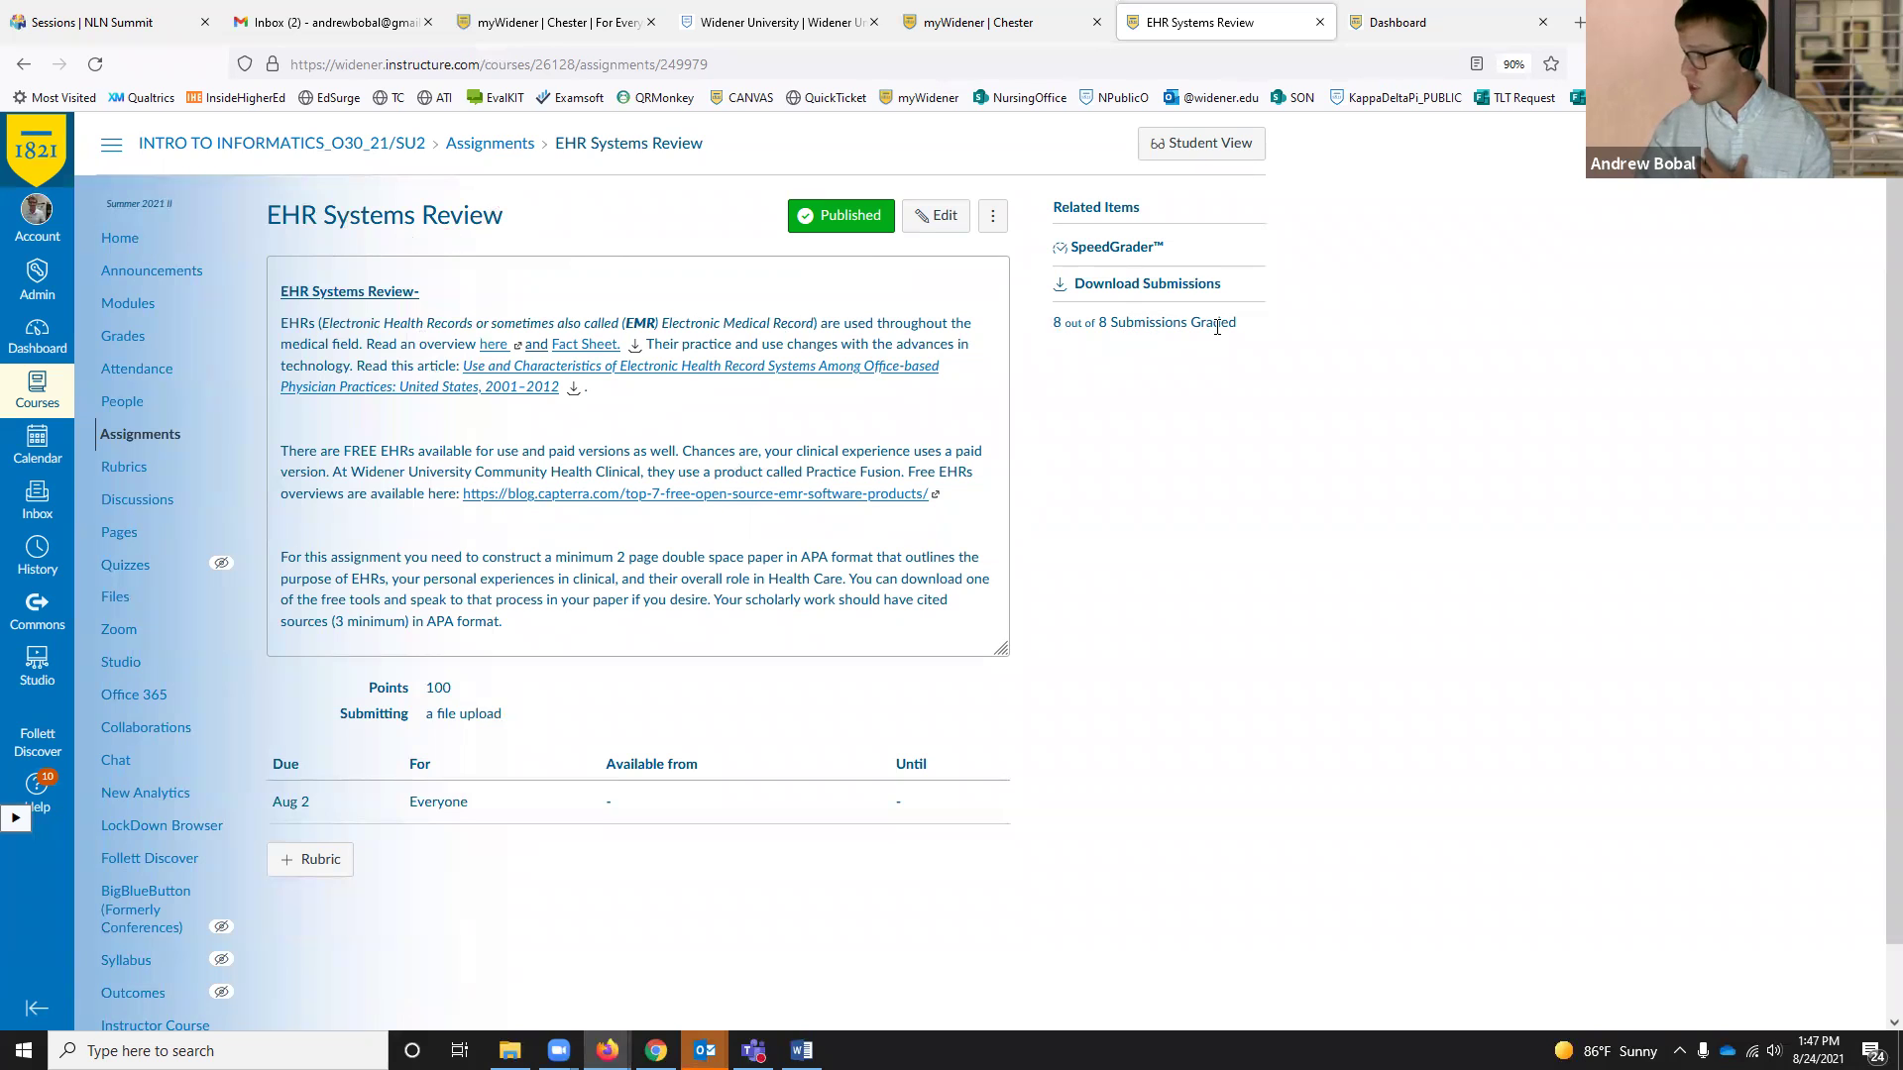
left_click(1107, 250)
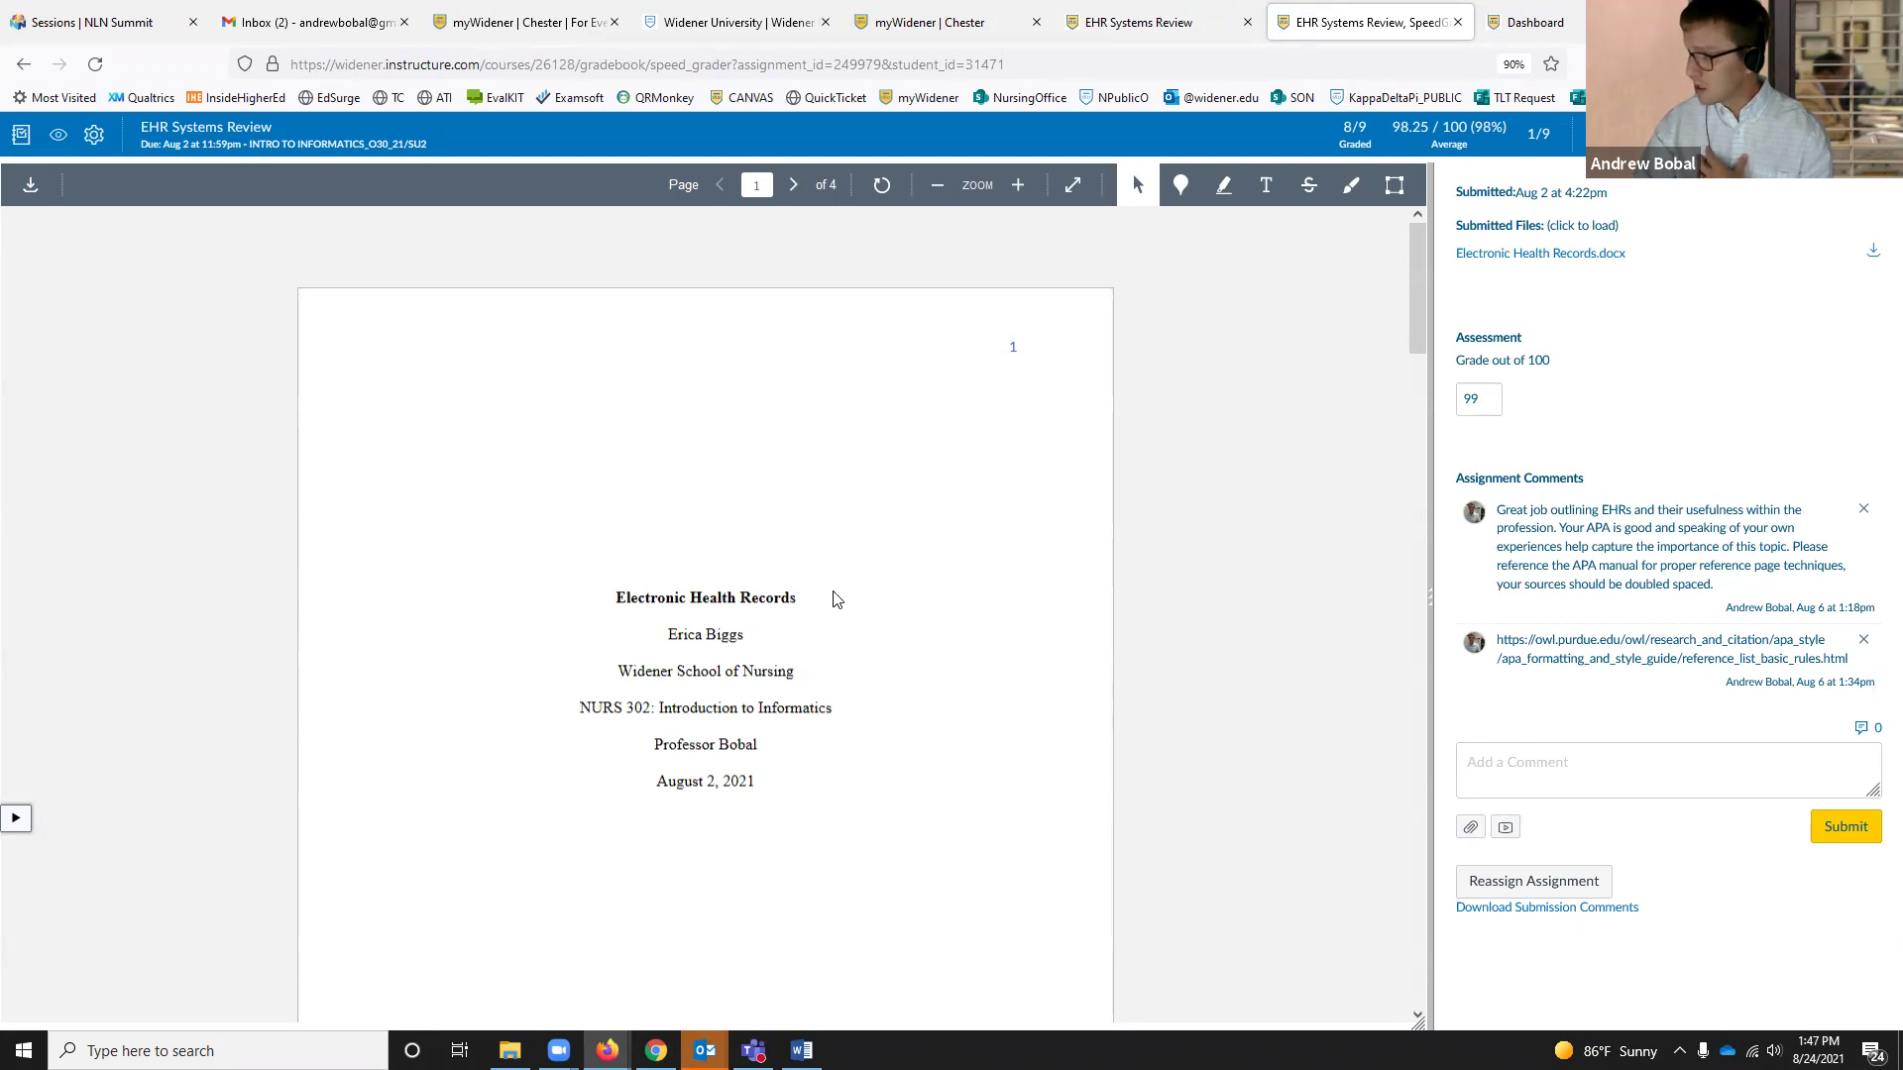
Step: Scroll through the submission in SpeedGrader and move on to the second of 9 students
scroll(889, 533, "down", 10)
scroll(889, 534, "down", 10)
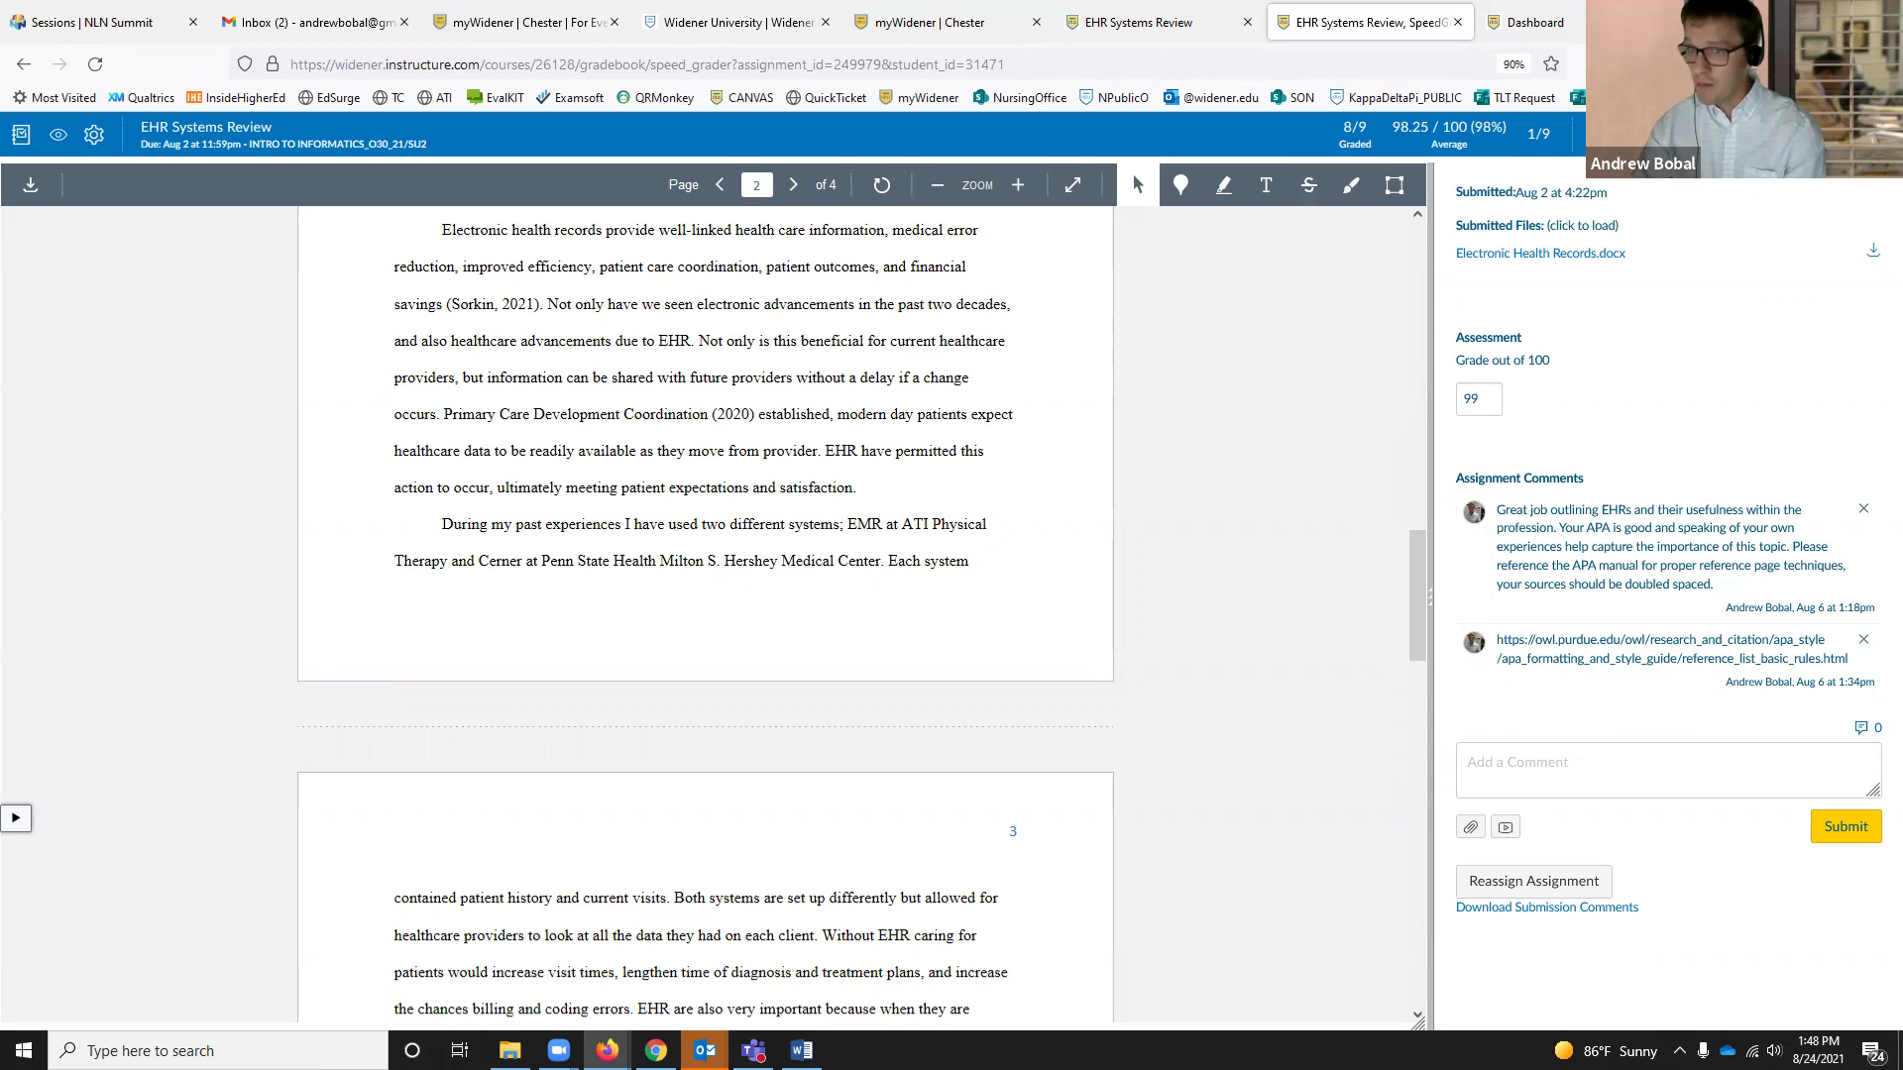
key("j")
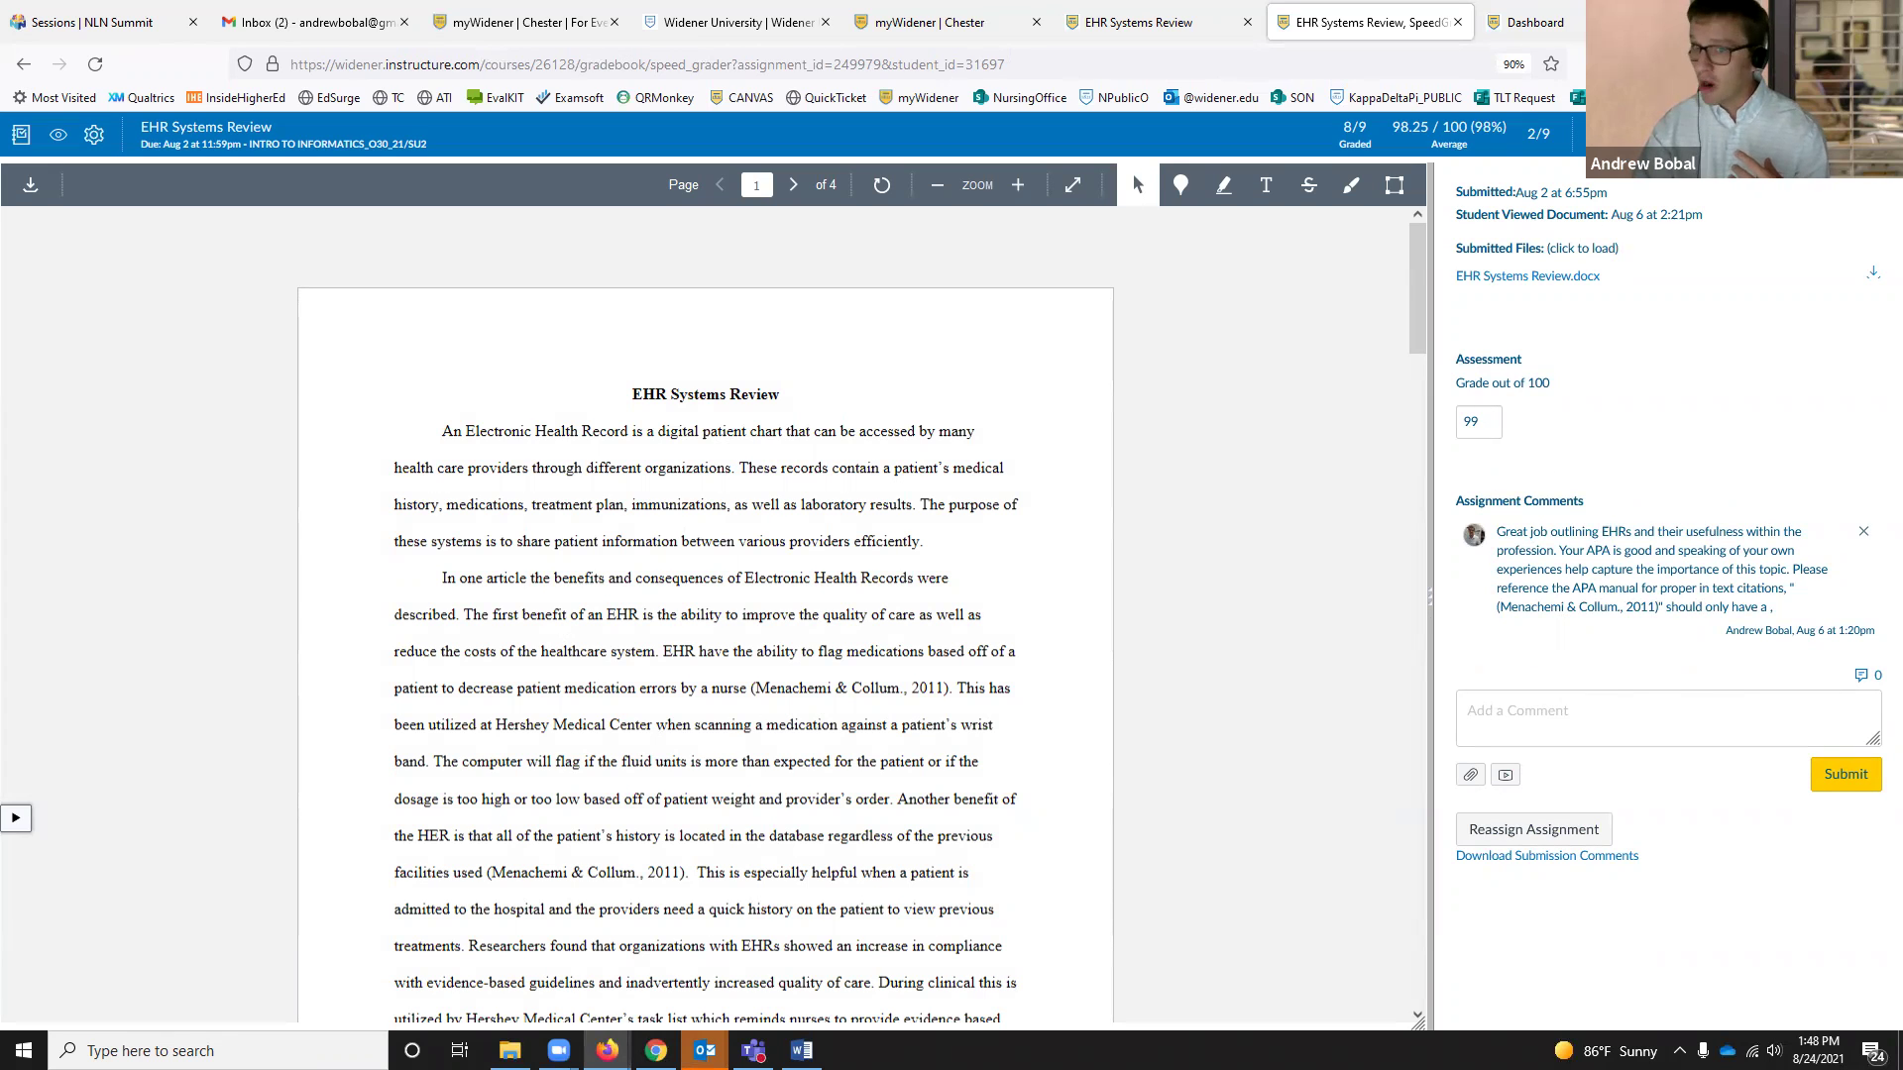
Step: Advance SpeedGrader to the next student's EHR Systems Review paper and select its 93 grade
key("j")
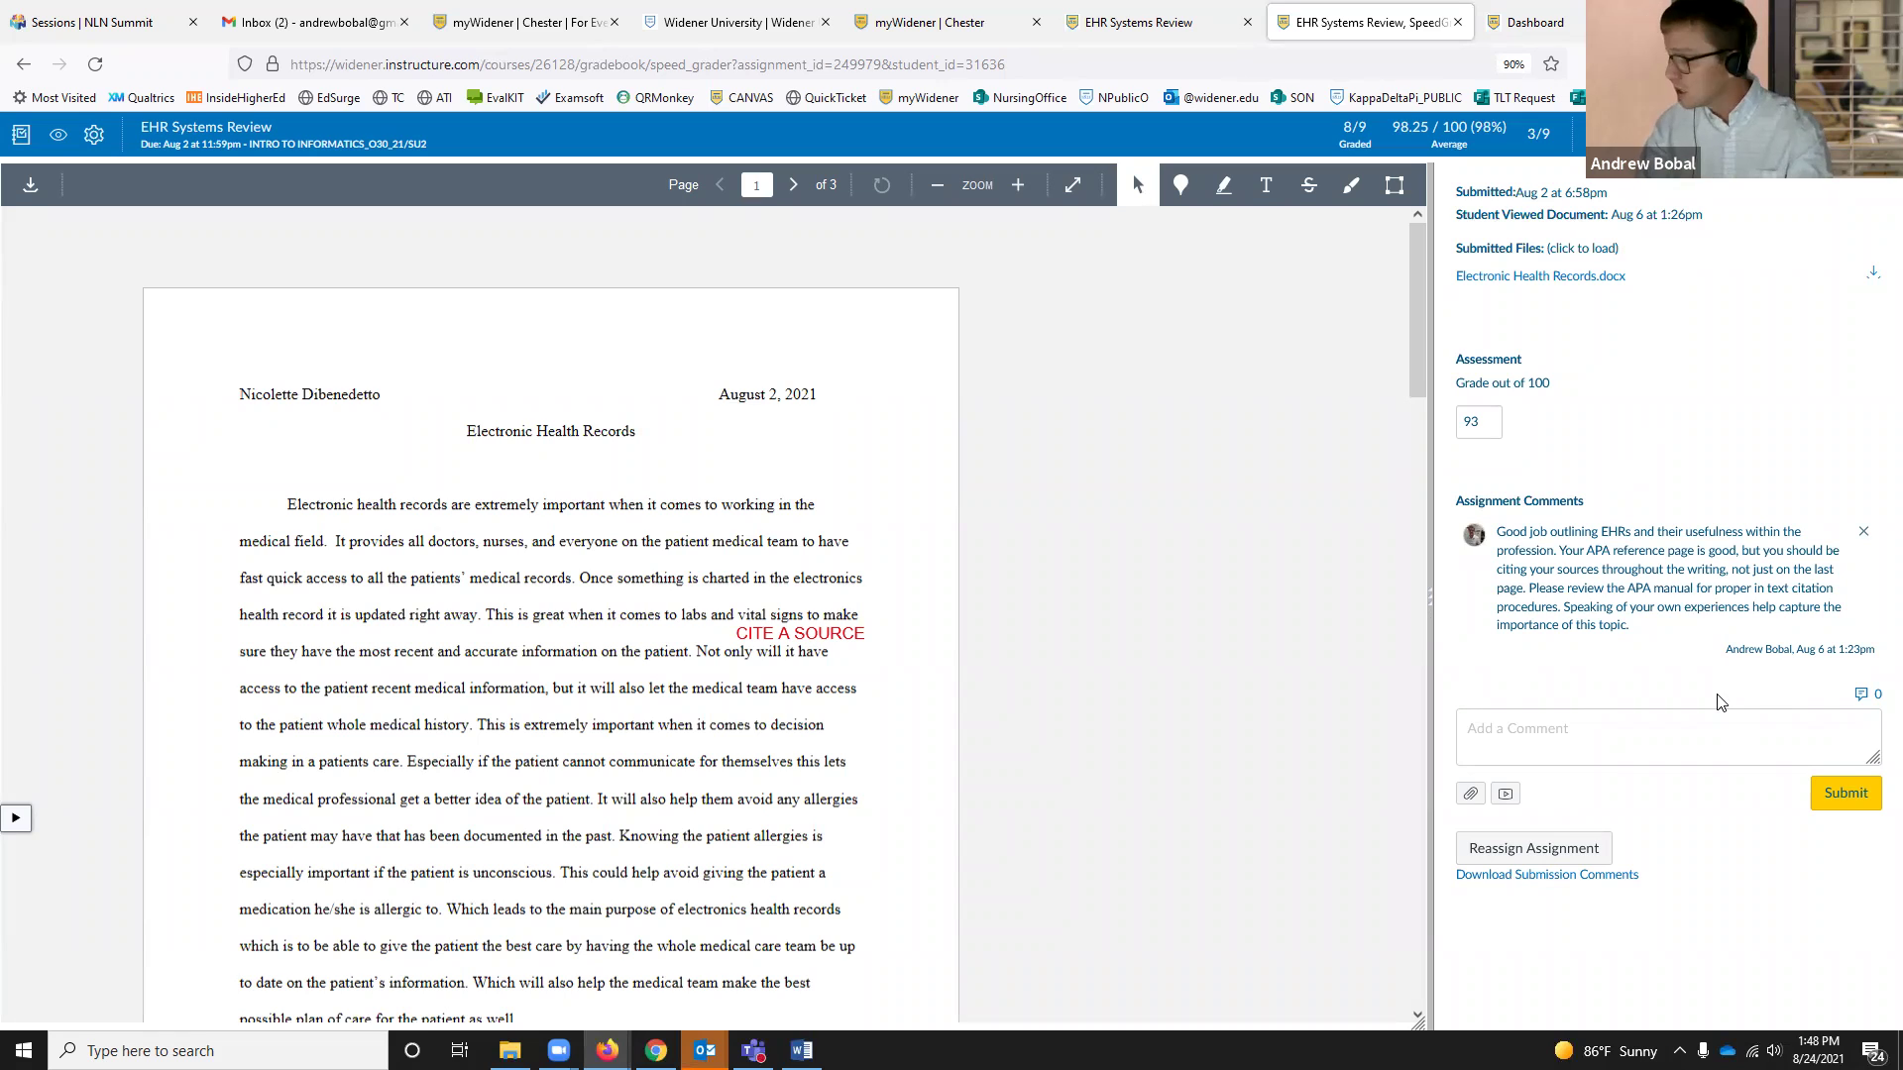
left_click(1491, 425)
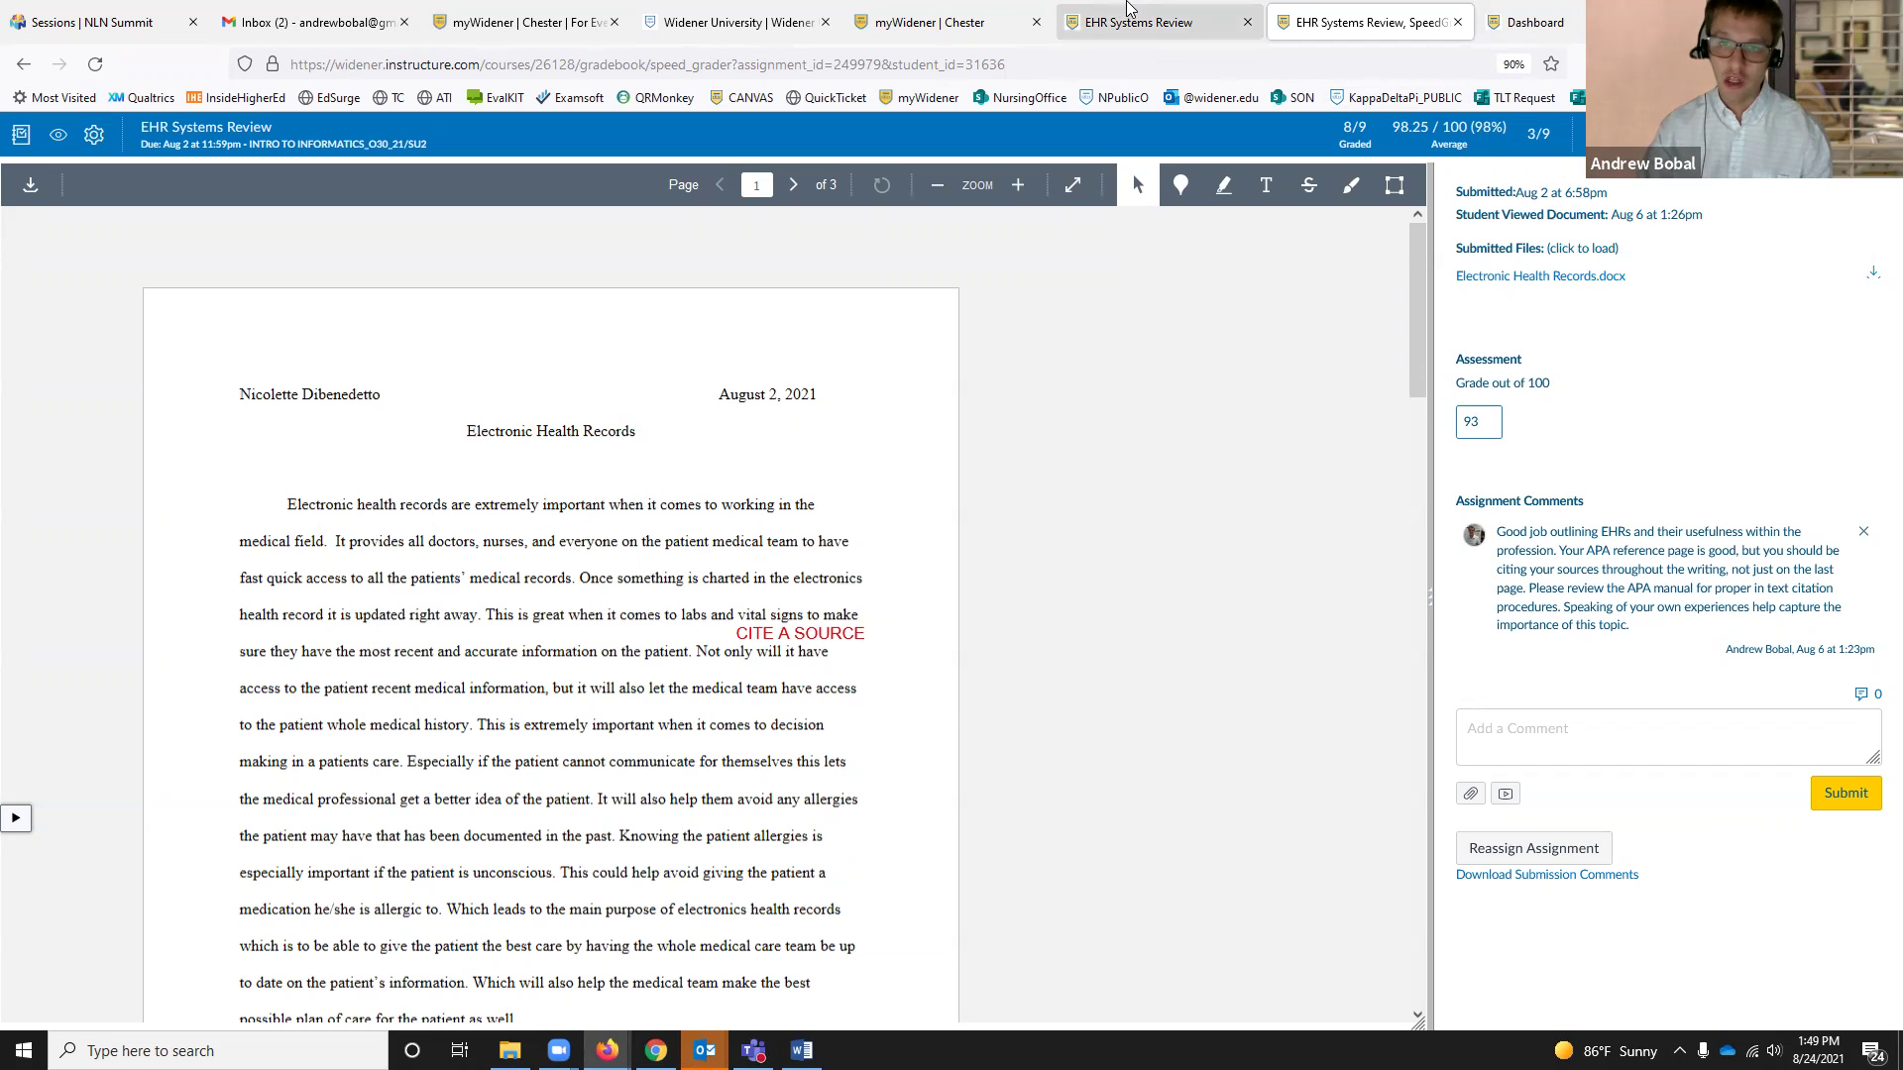
left_click(991, 20)
Step: Open the course gradebook and view the Resume Q&A column options
key("ctrl+Tab")
left_click(122, 338)
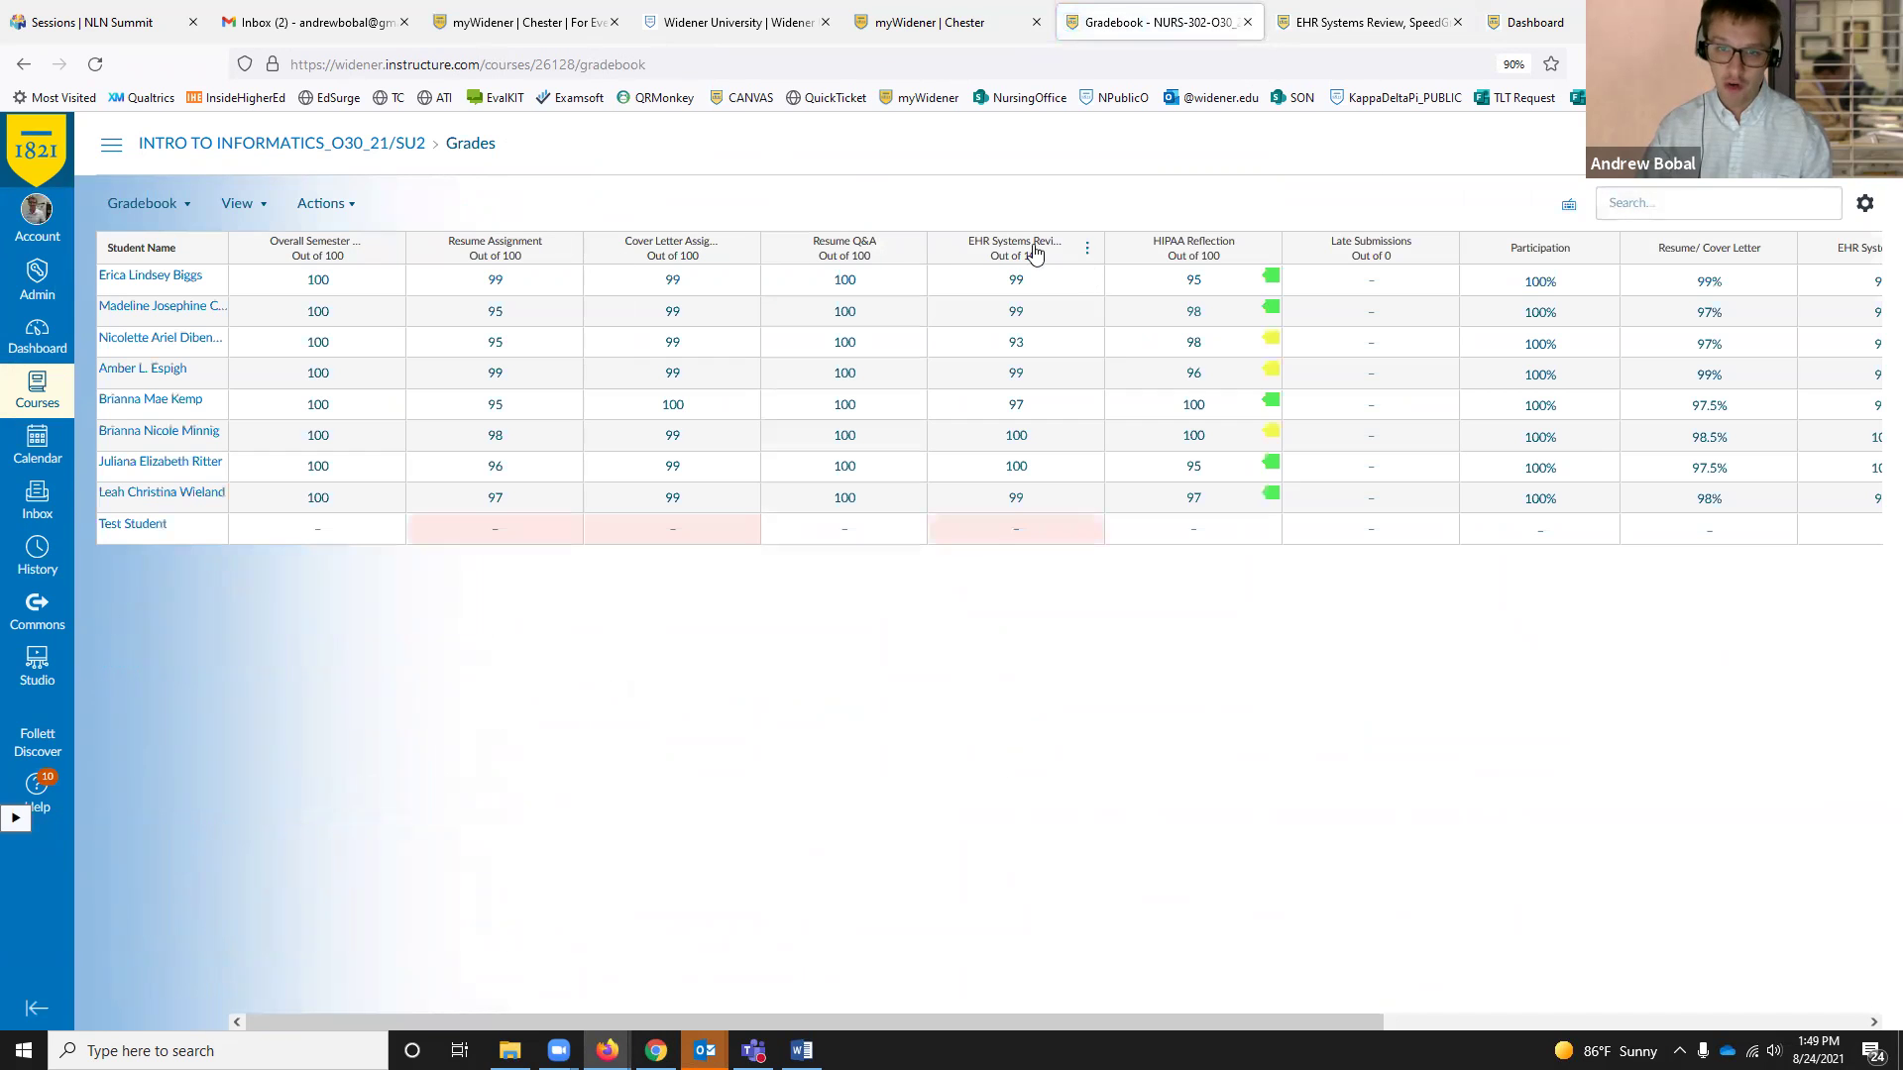
left_click(911, 249)
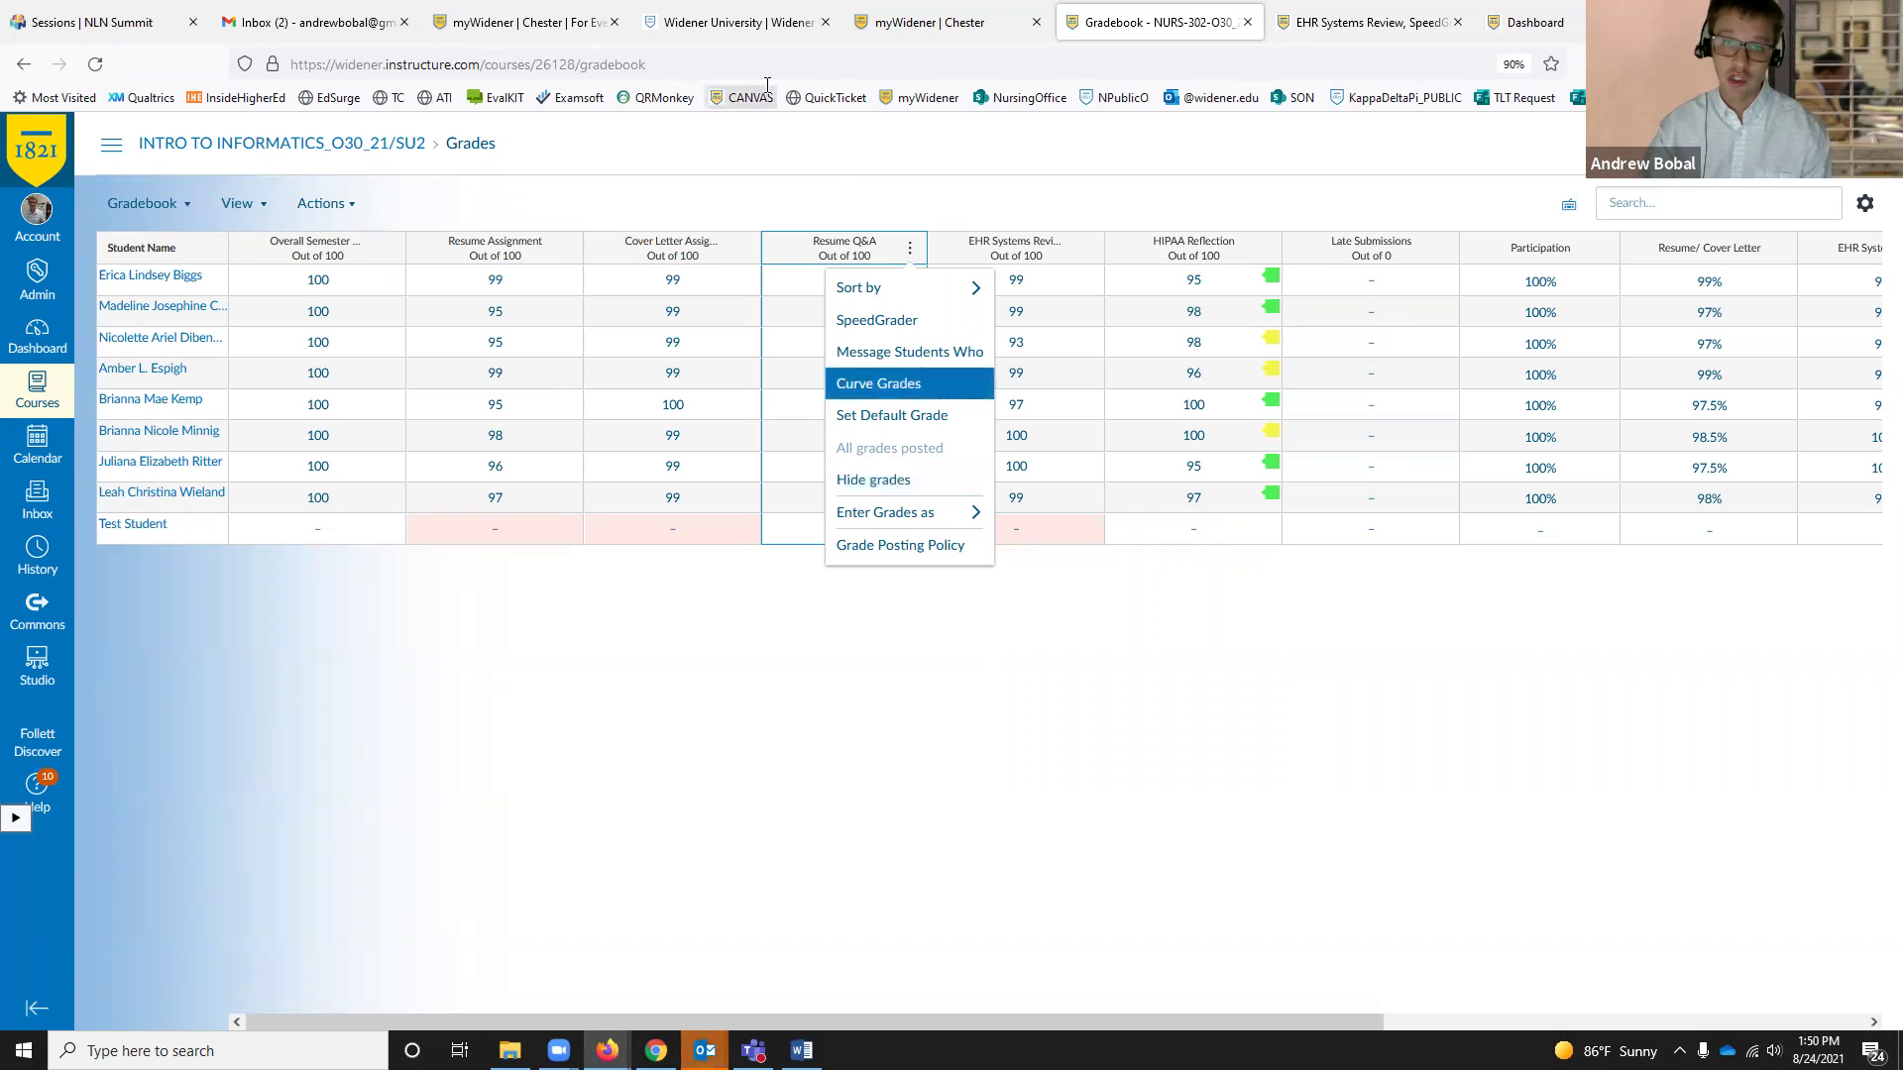
Step: Return to the gradebook, then go back to the NURS-302-O30_21/SU2 course home page
left_click(942, 12)
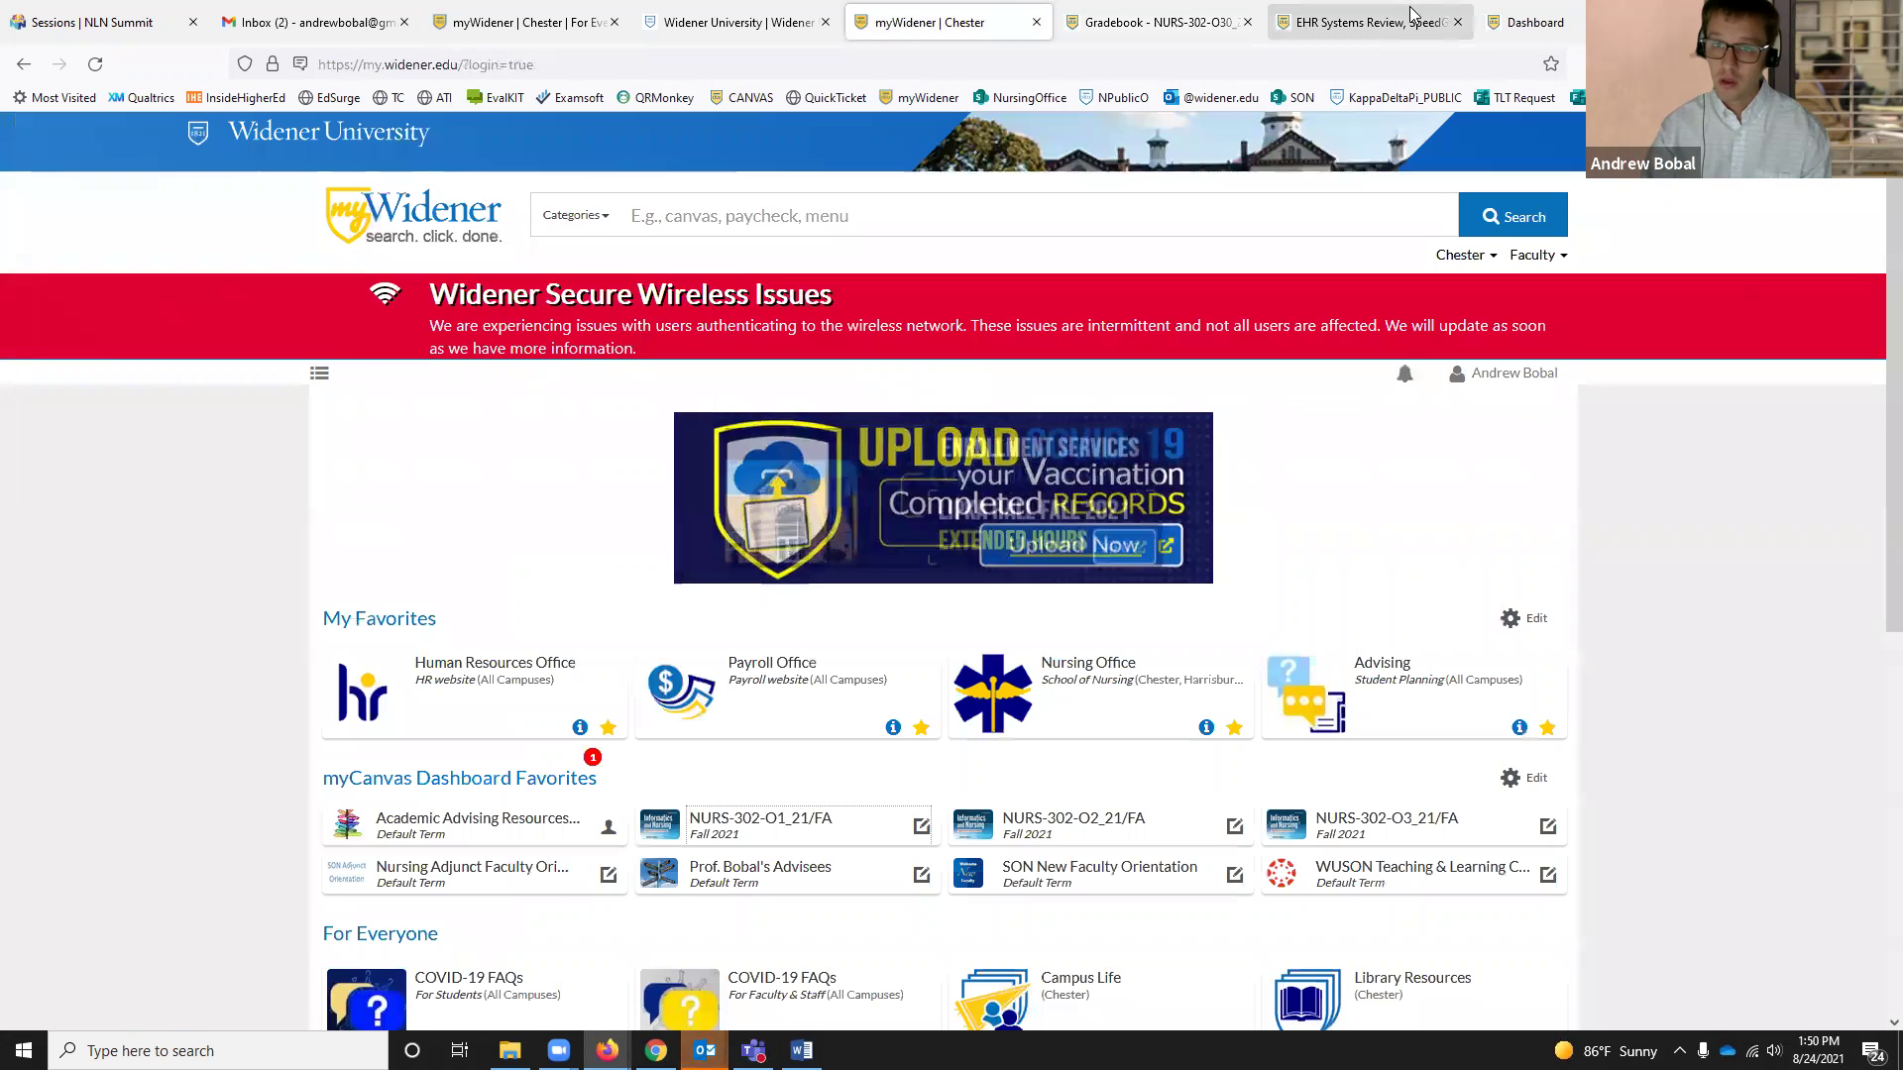
key("ctrl+Tab")
key("ctrl+Tab")
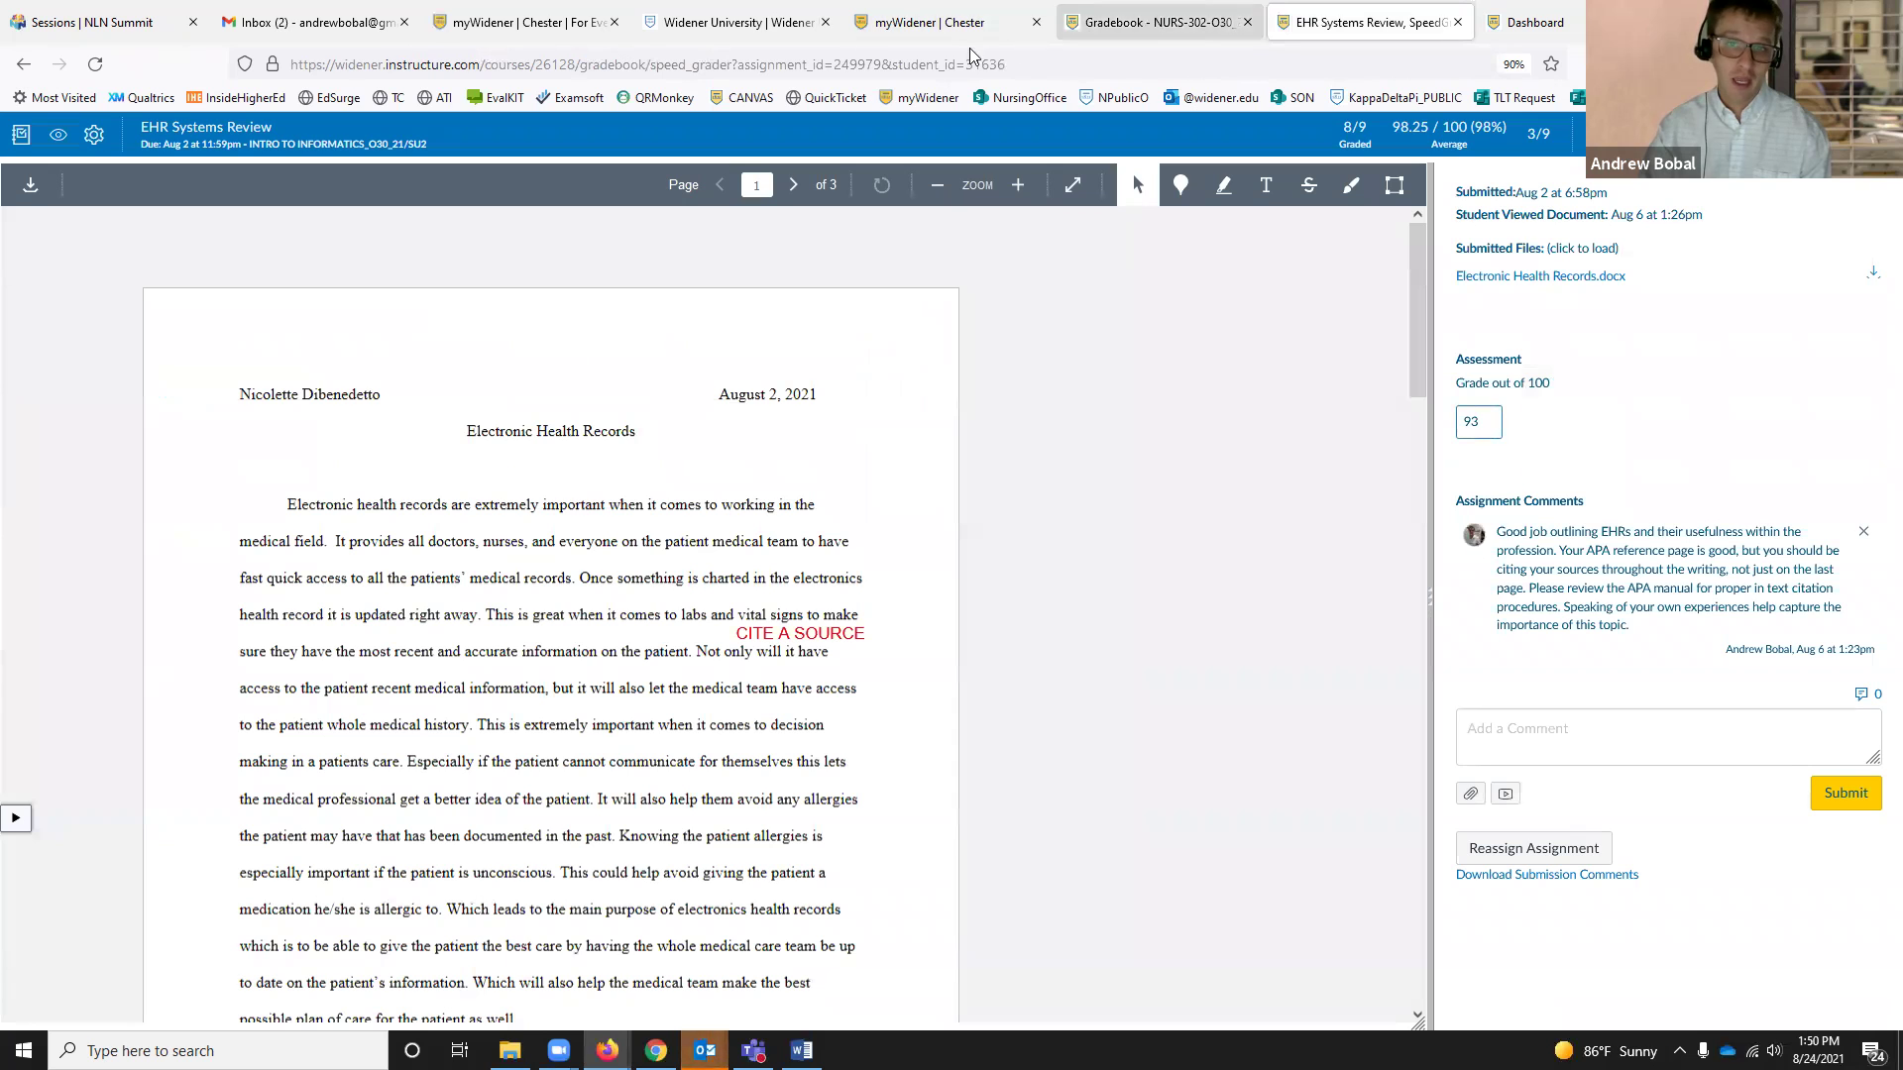
left_click(1132, 12)
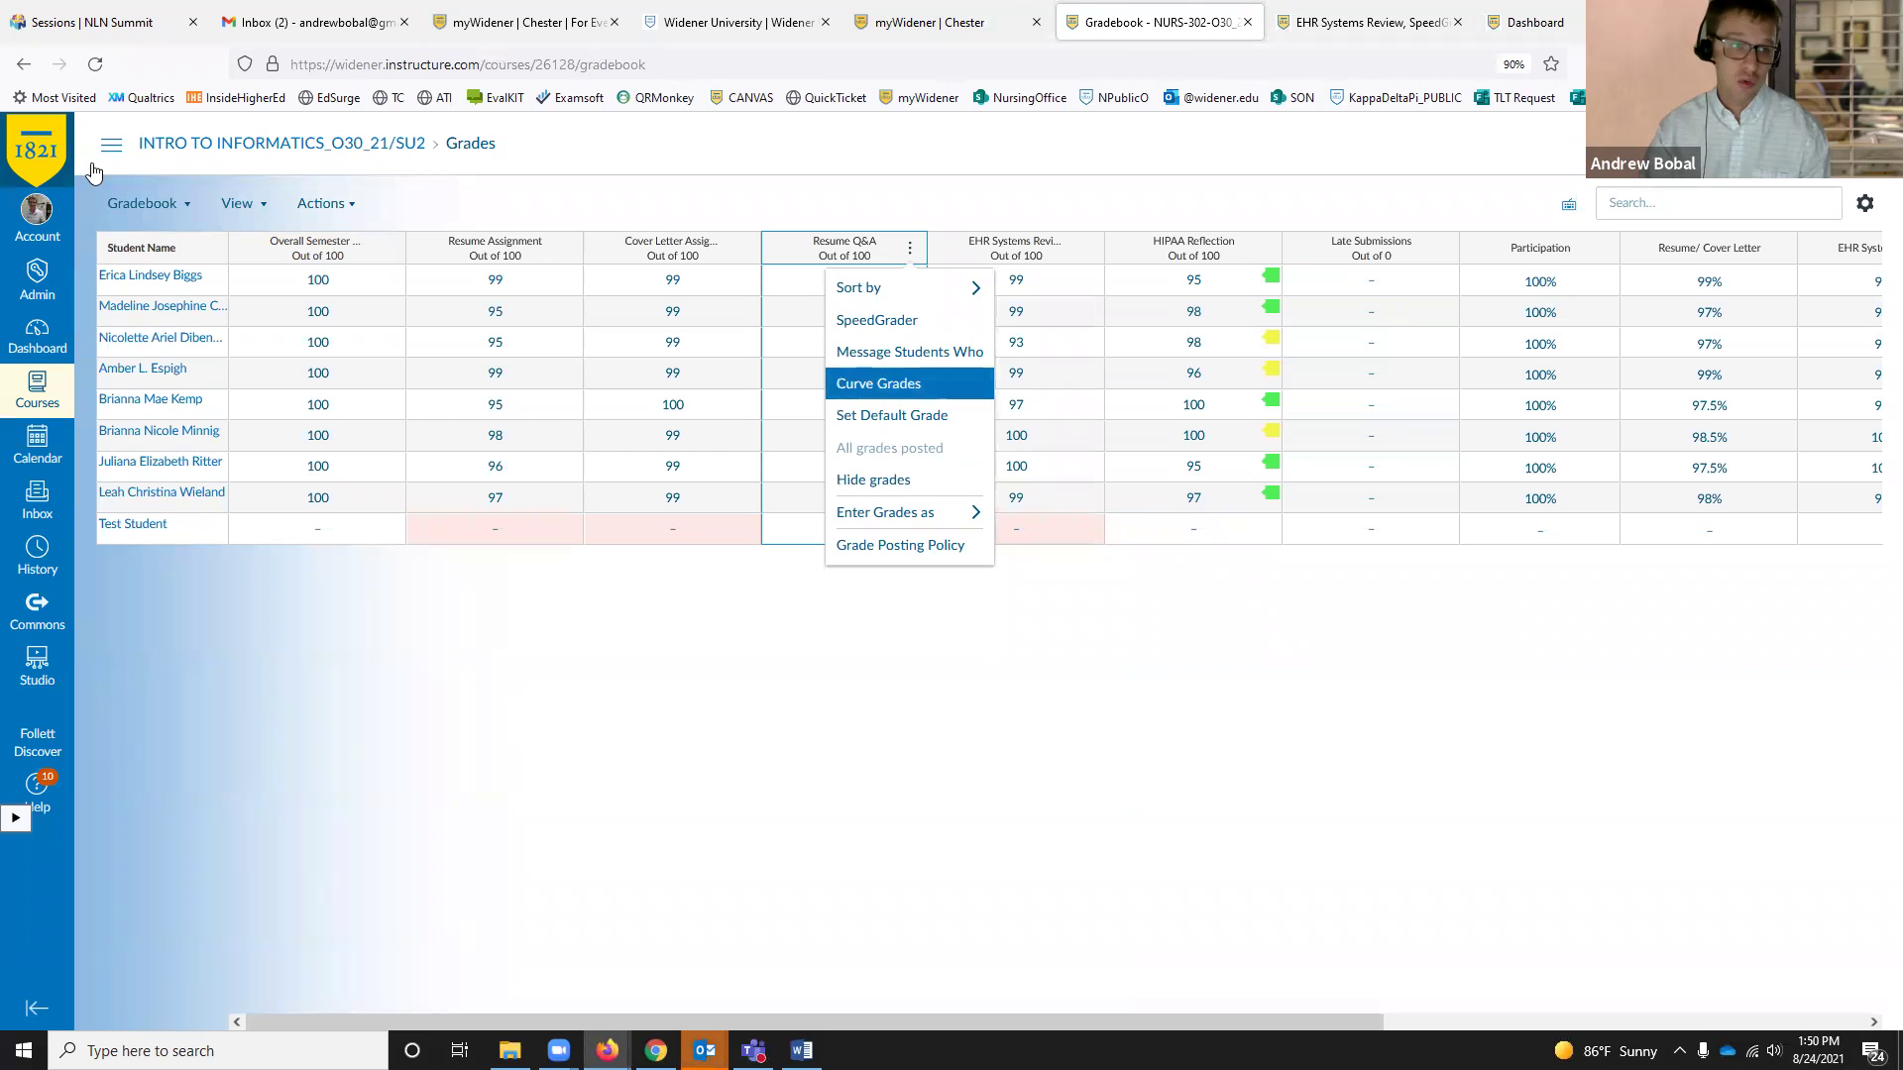
left_click(361, 147)
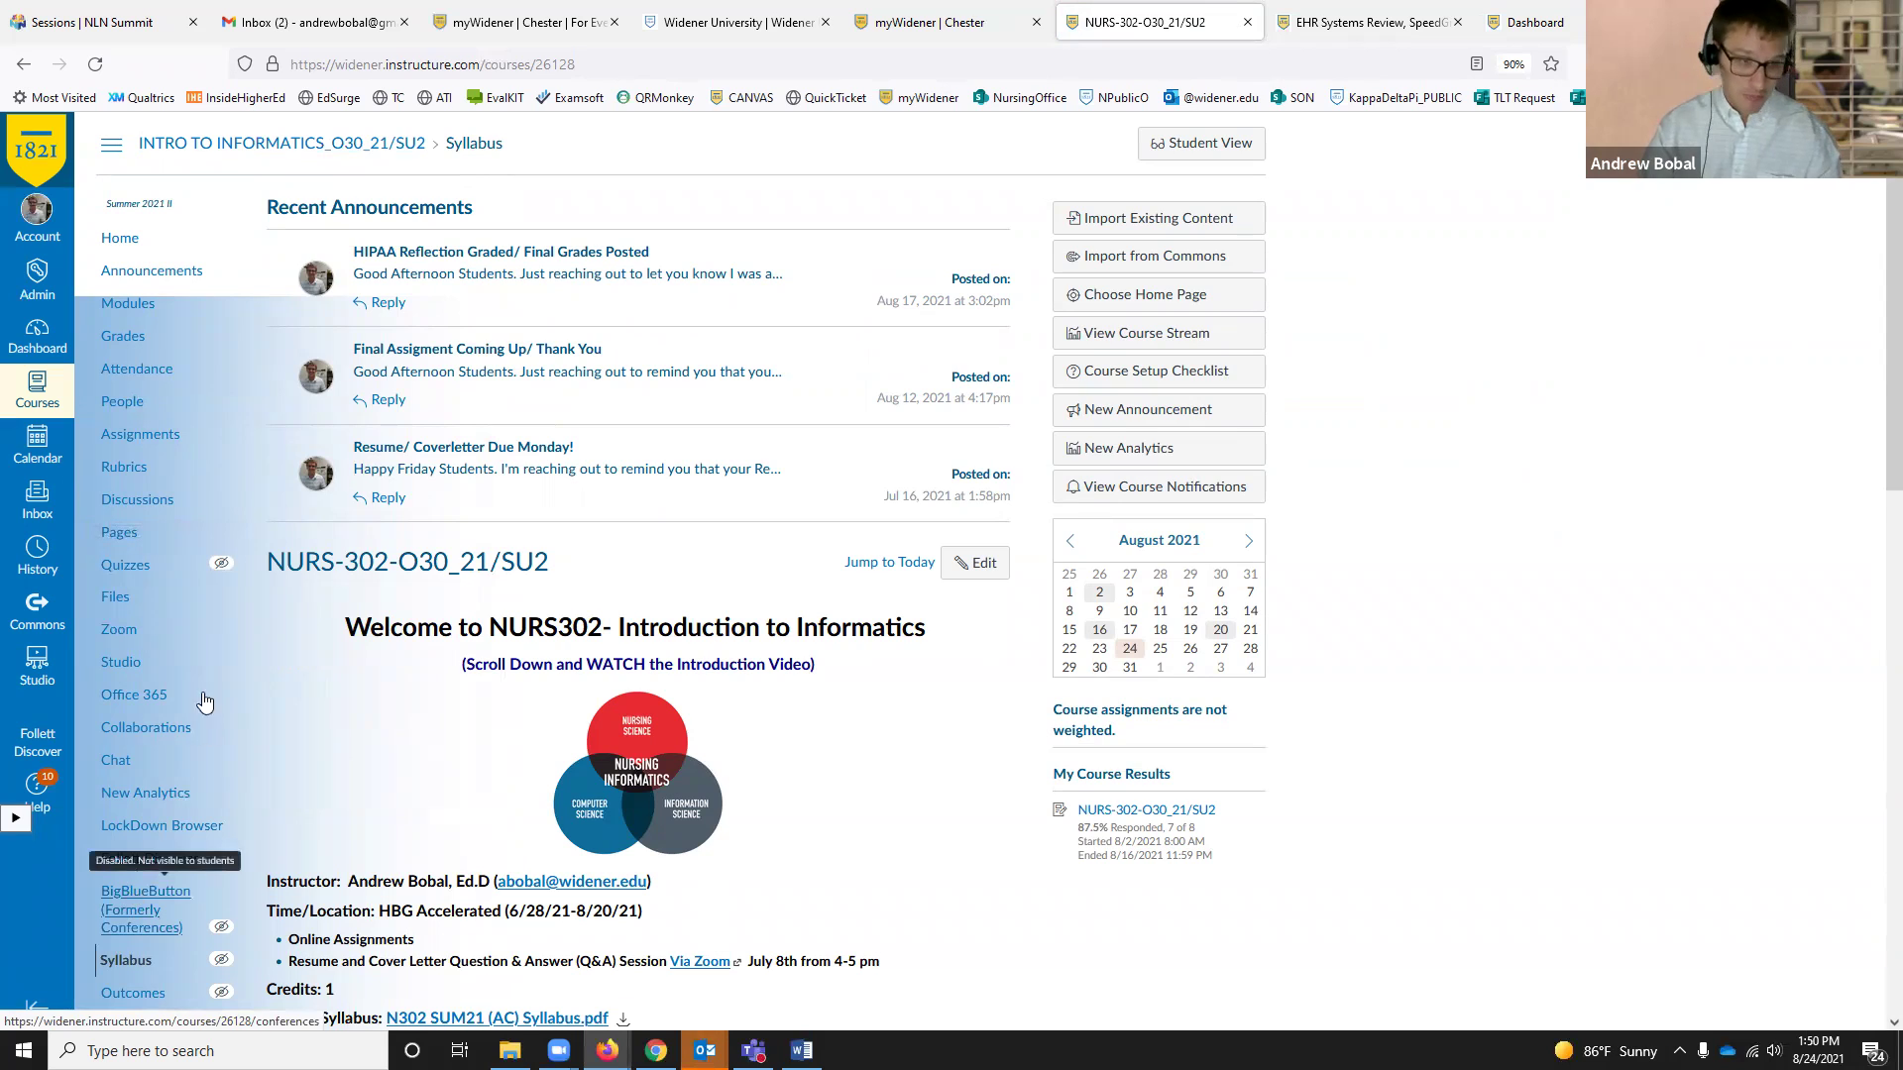
Step: Open the summer course's Zoom page, which shows no upcoming meetings
left_click(120, 632)
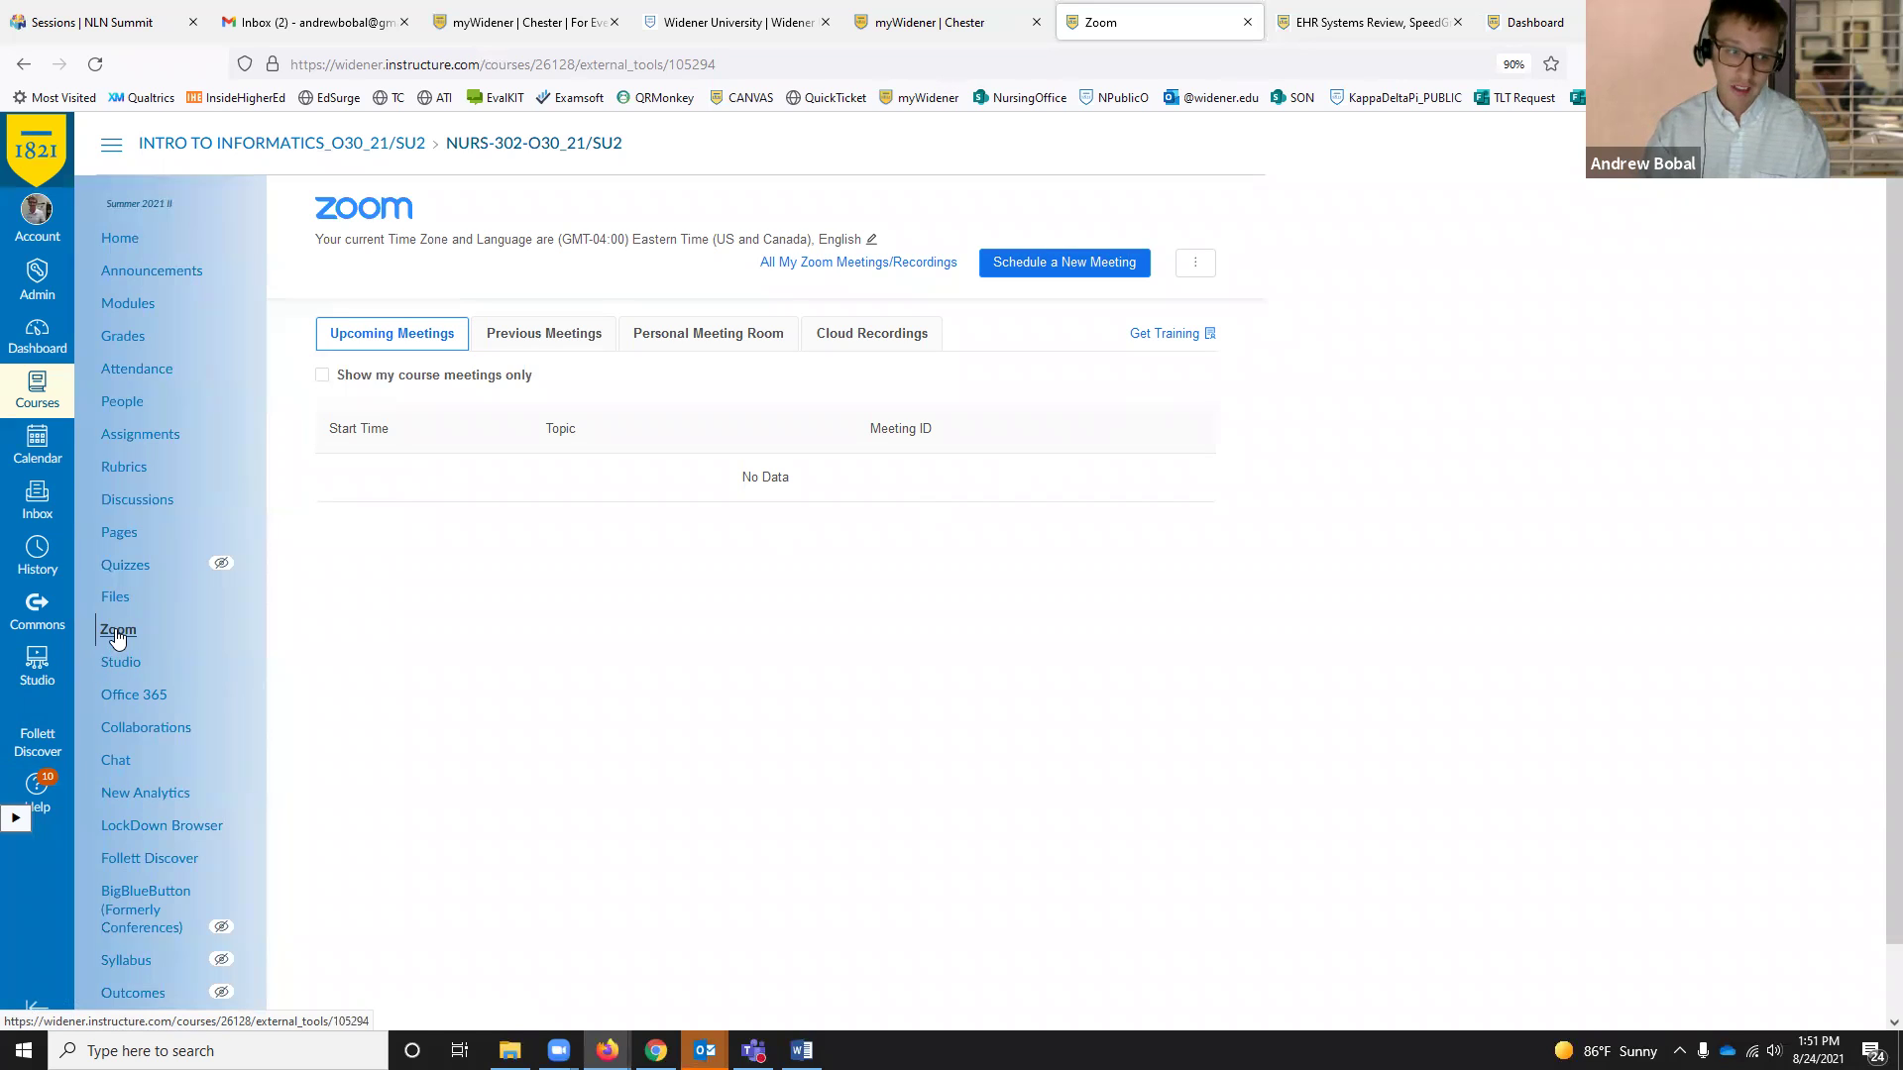
Step: Open Office 365, log in again after the expired session, and browse the OneDrive files
left_click(134, 694)
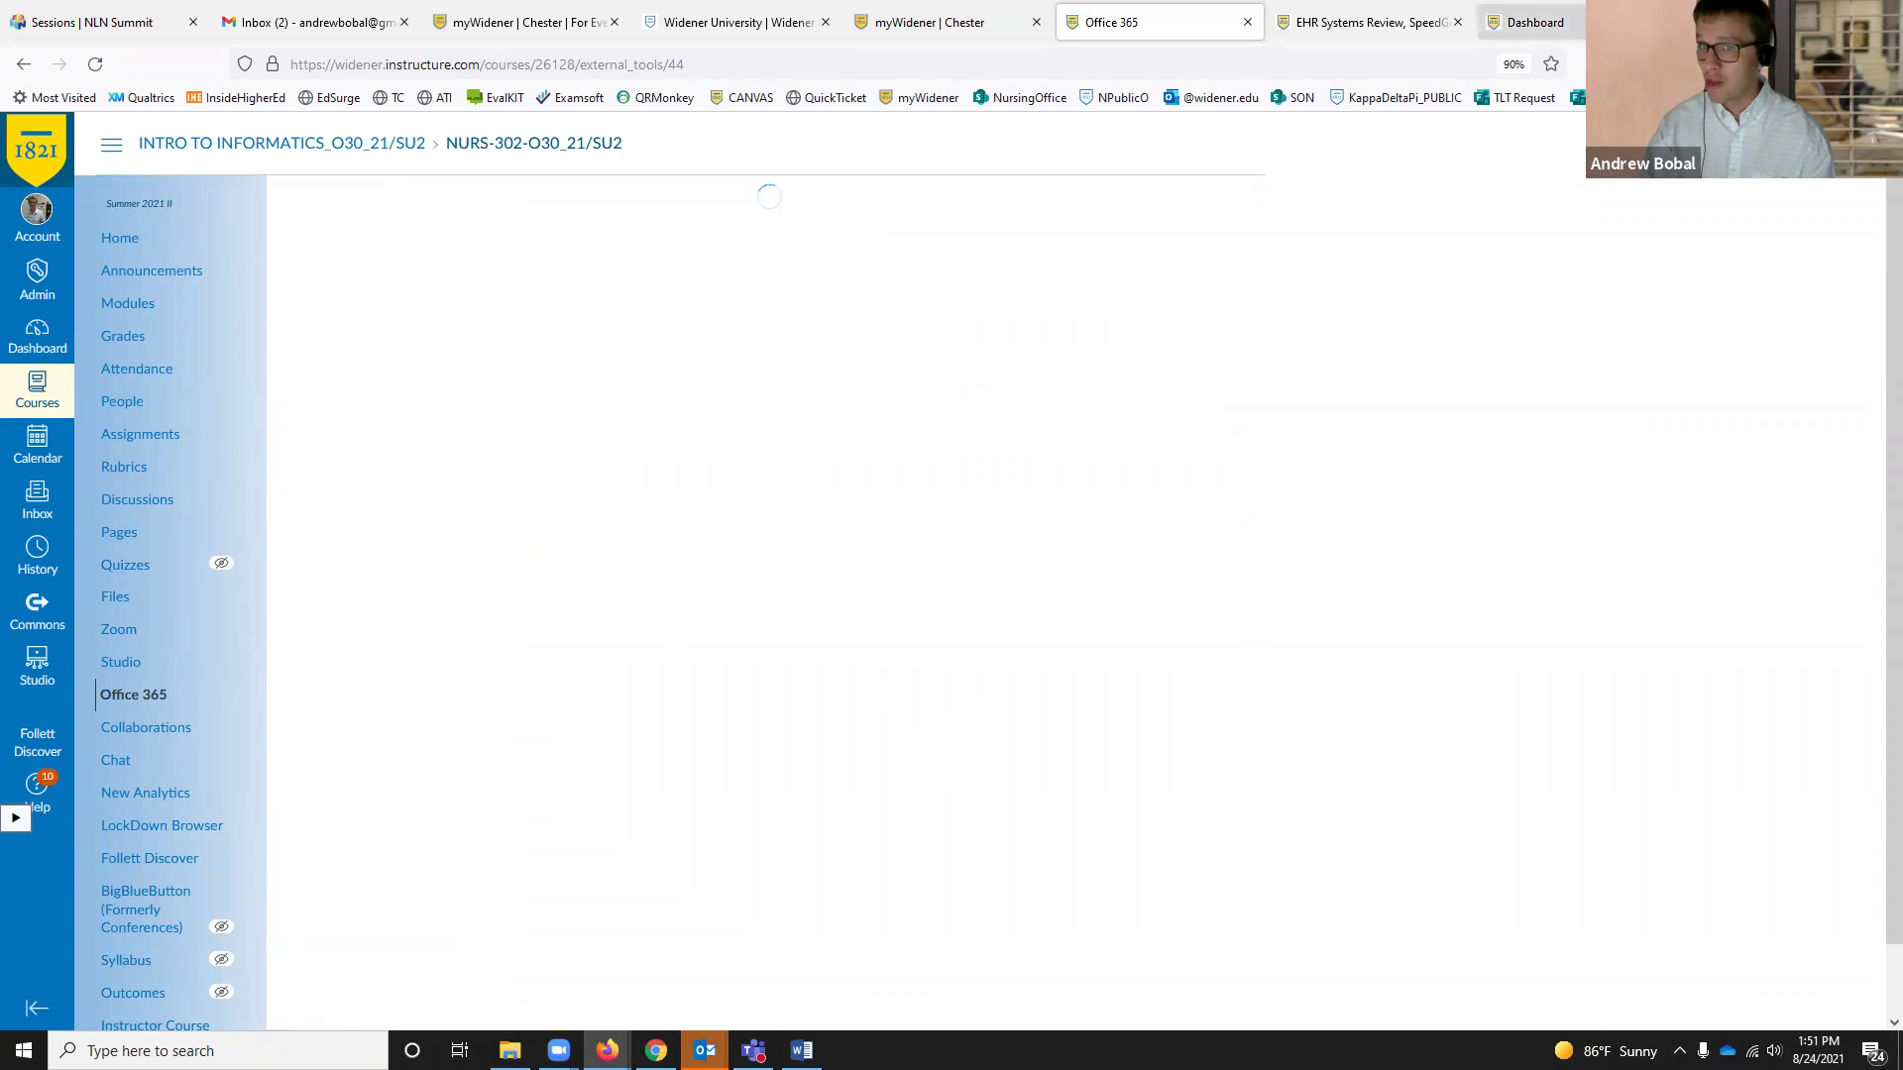
key("ctrl+t")
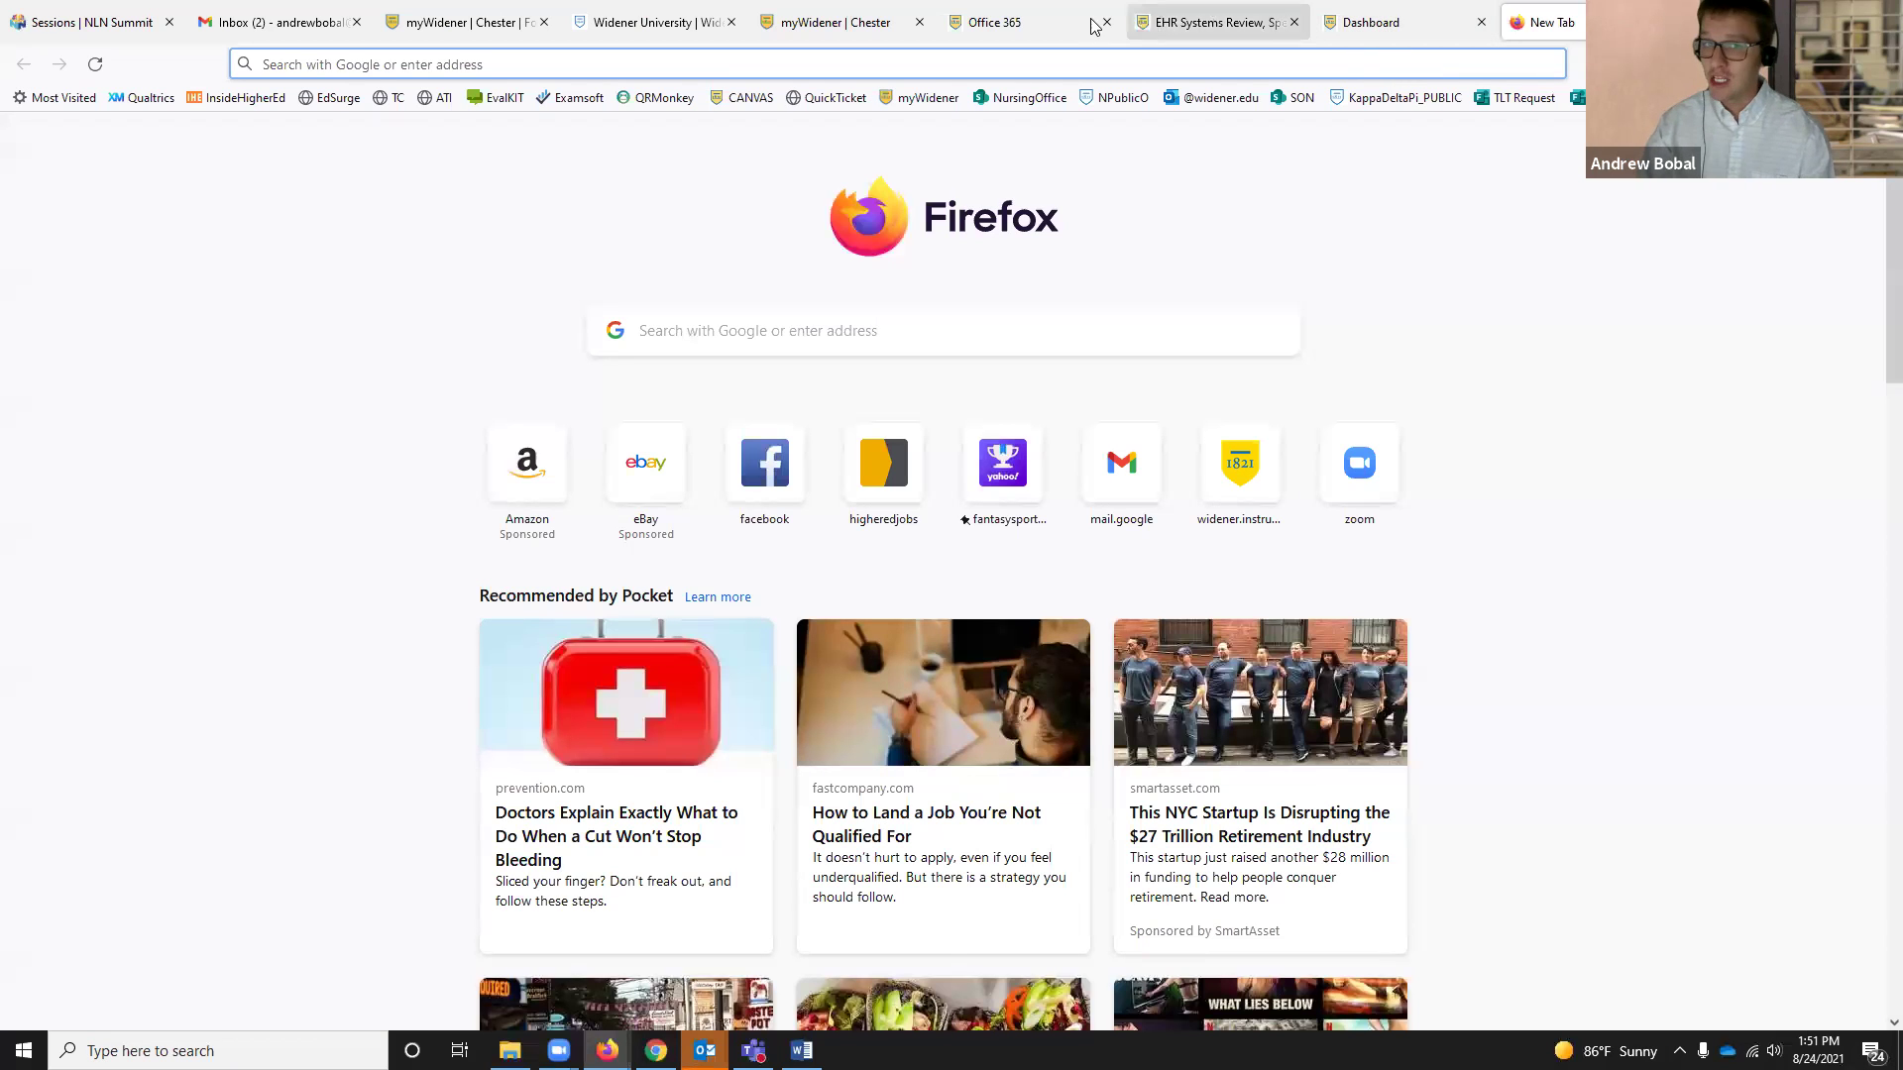
left_click(1211, 22)
left_click(993, 19)
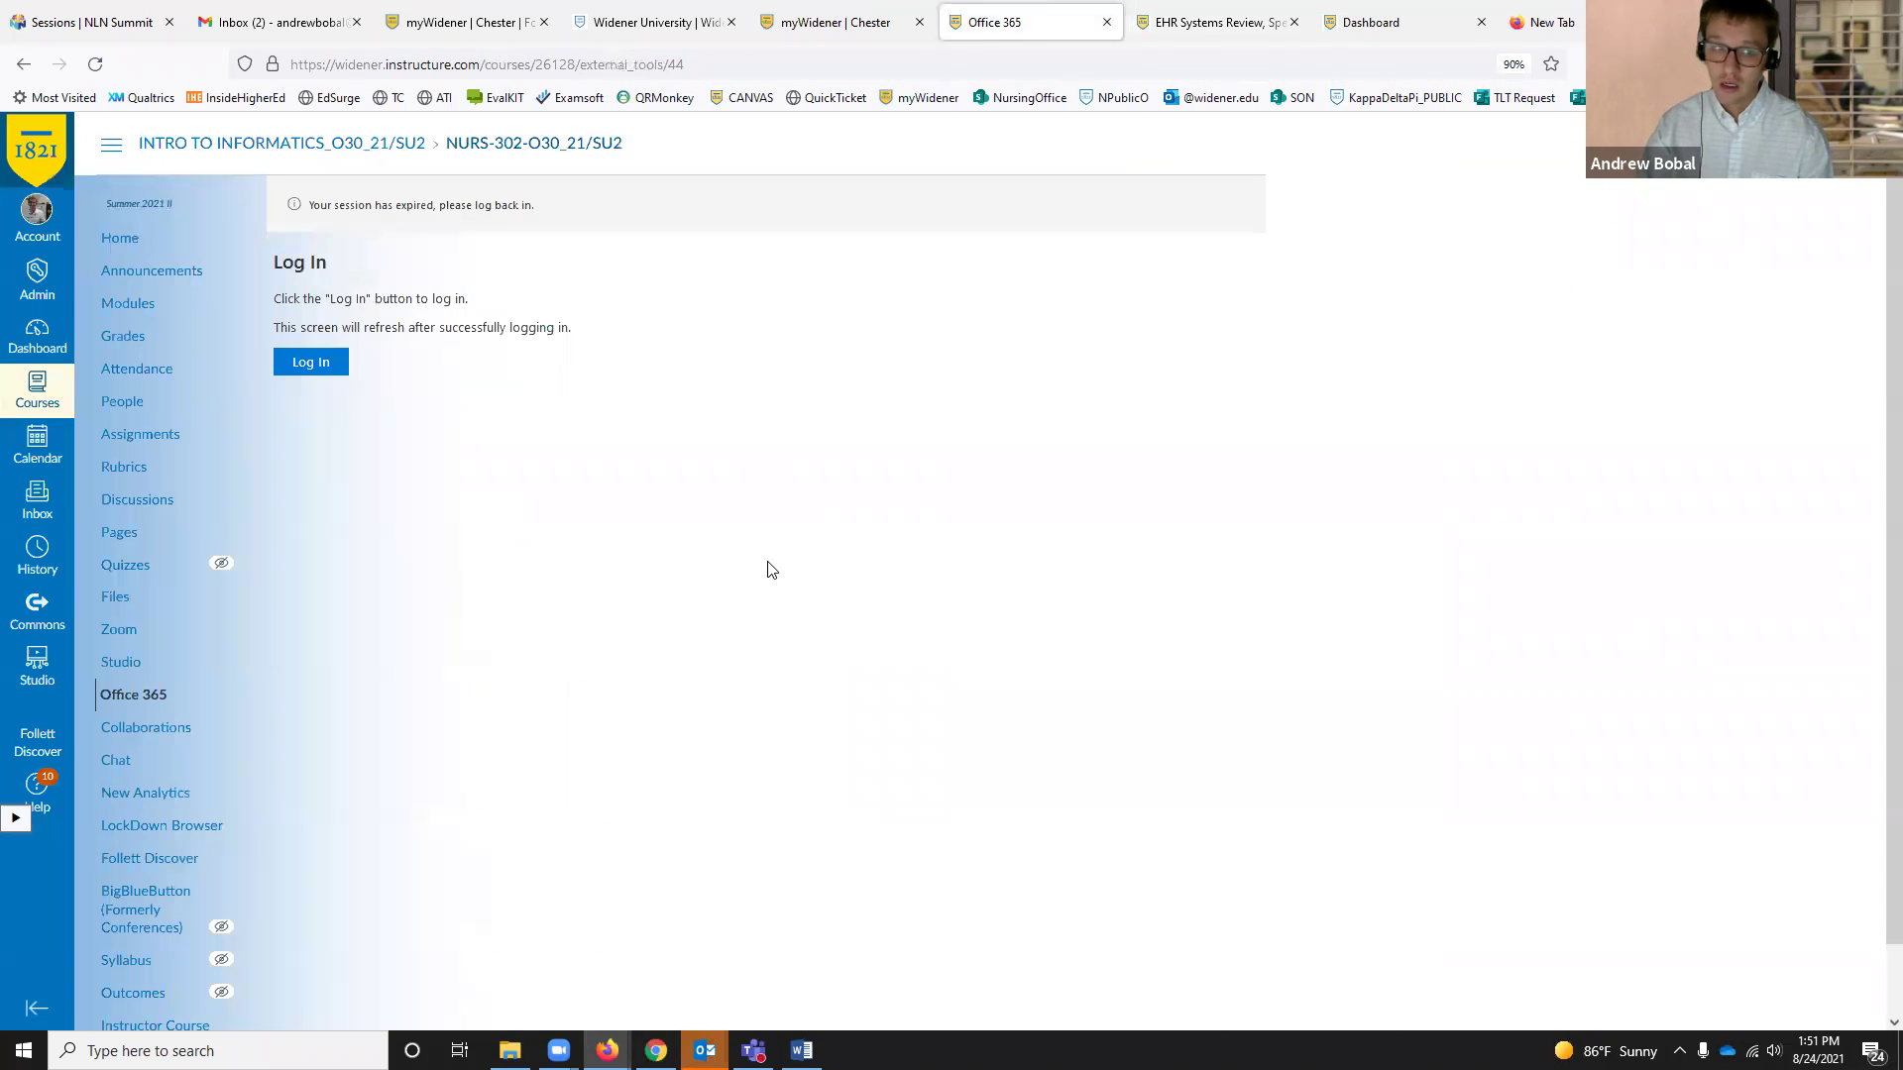
left_click(311, 363)
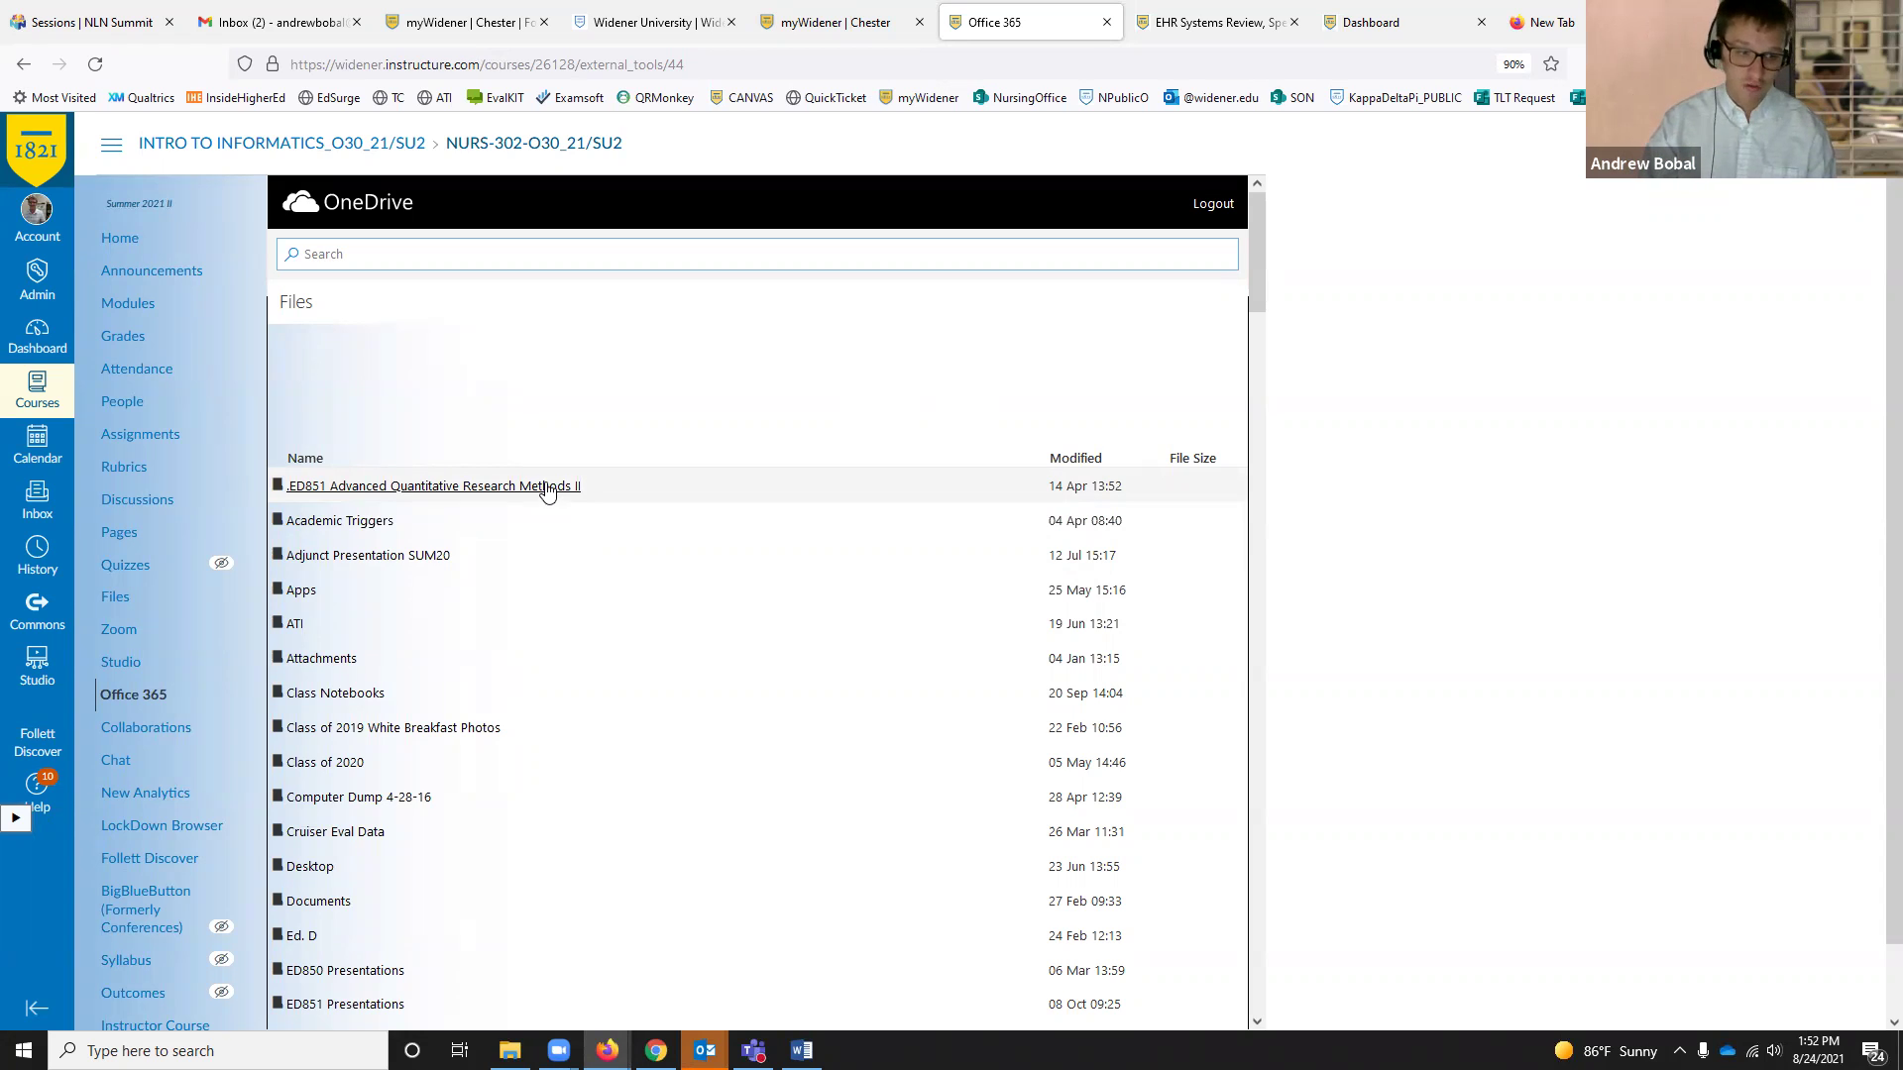
scroll(209, 763, "down", 1)
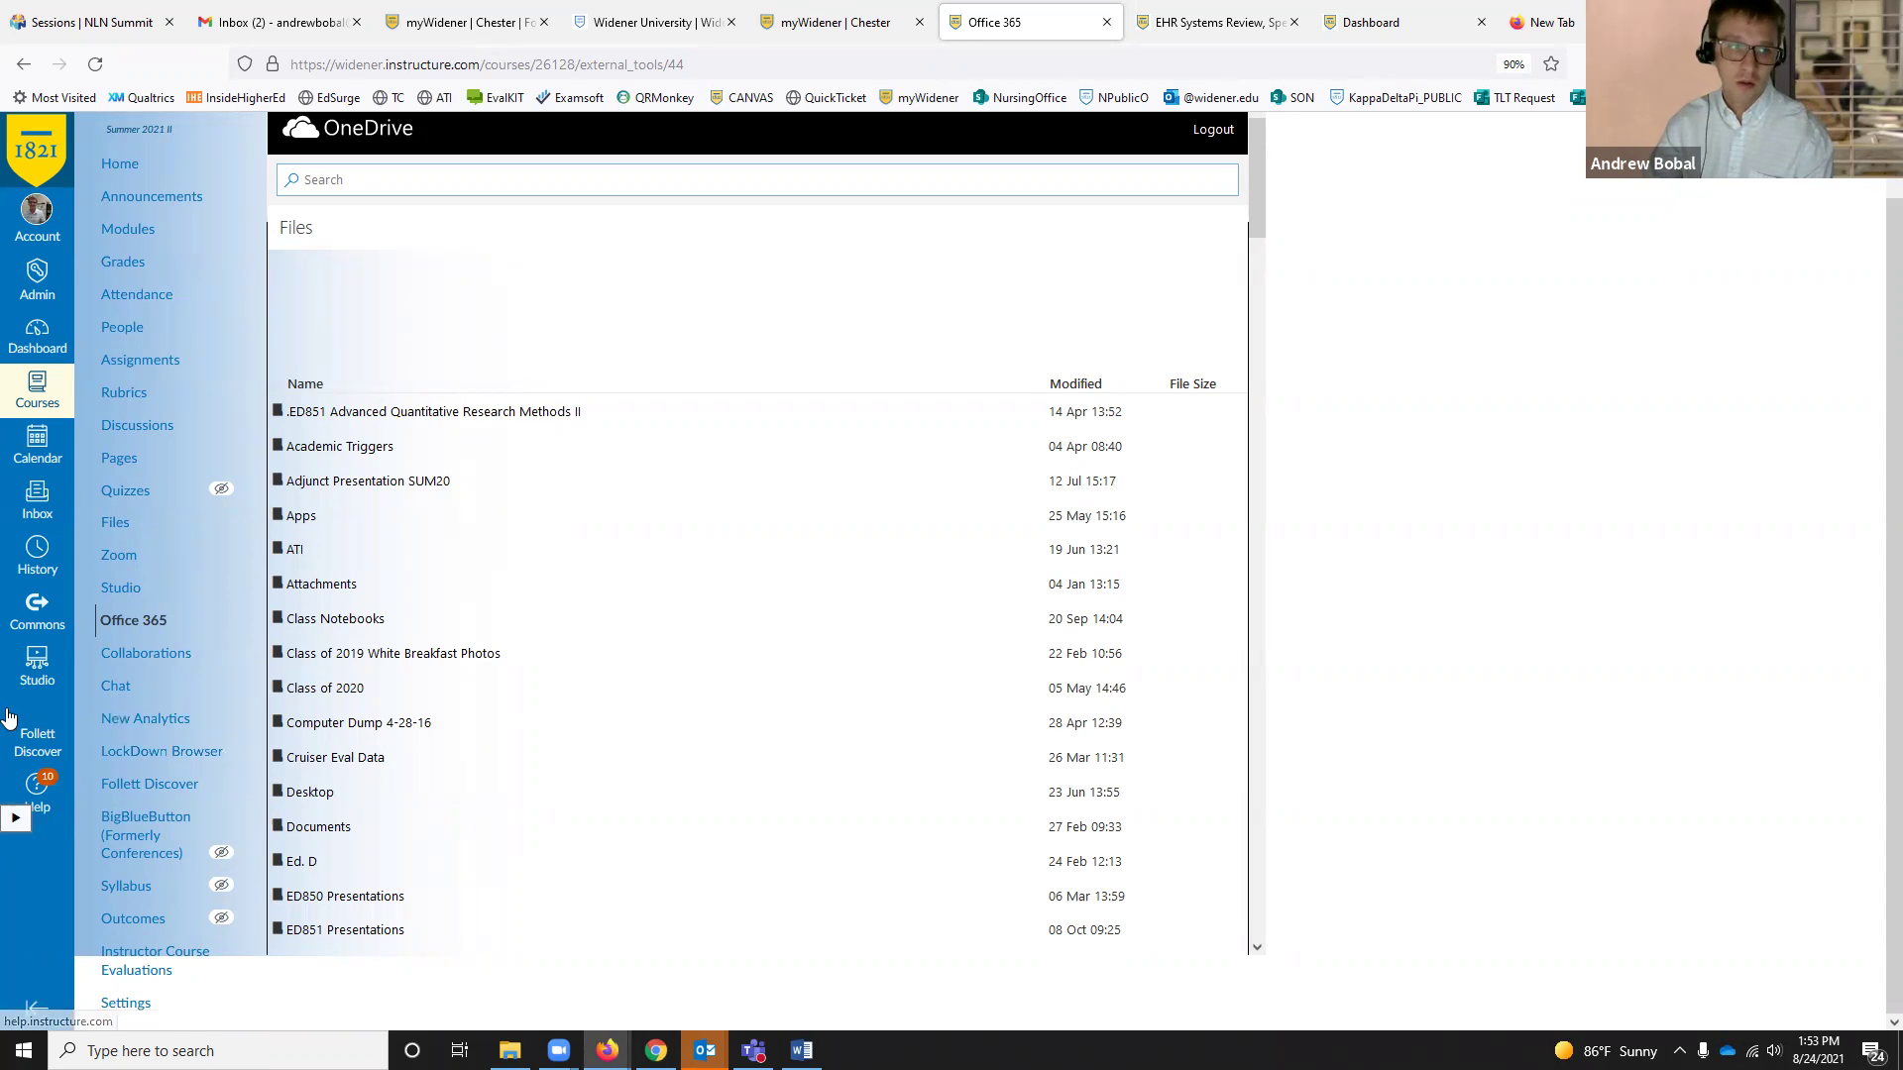
Step: Go to the Dashboard with its eight published course cards, then open and close Help
left_click(54, 148)
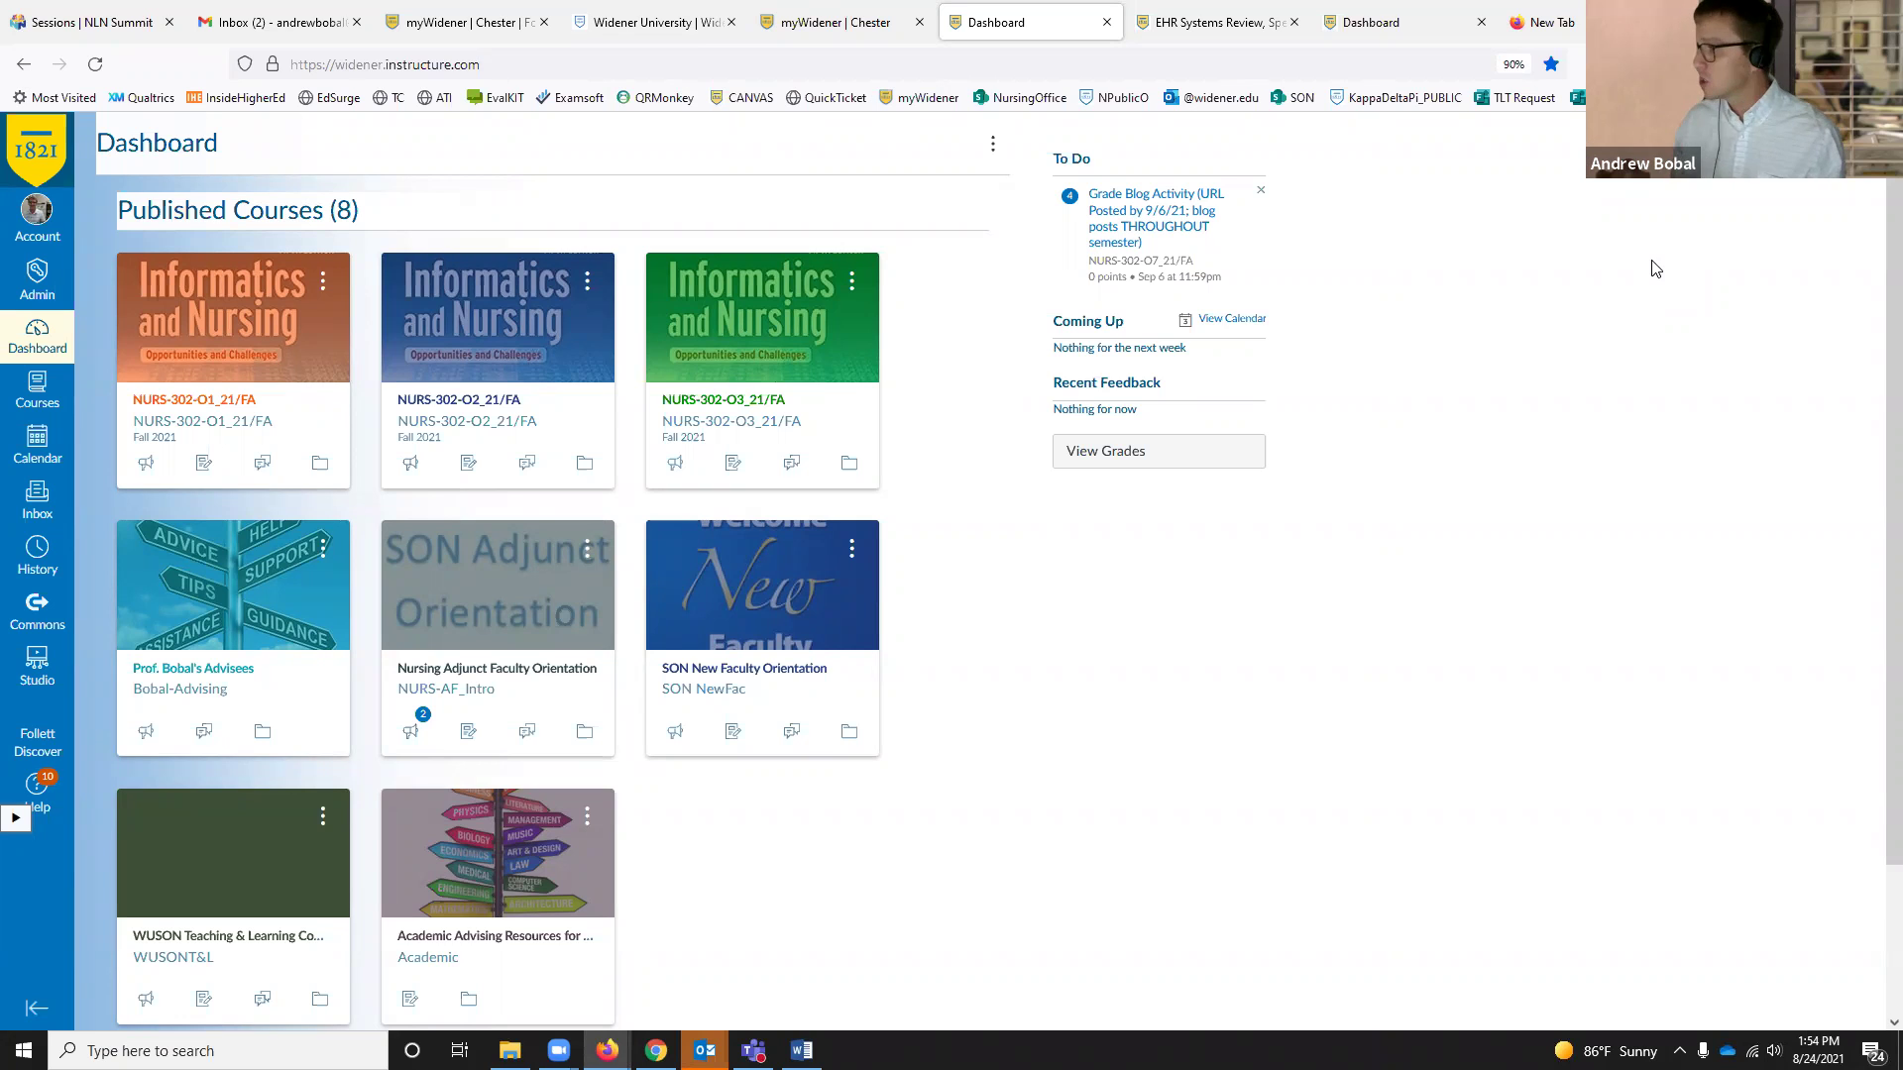
left_click(37, 790)
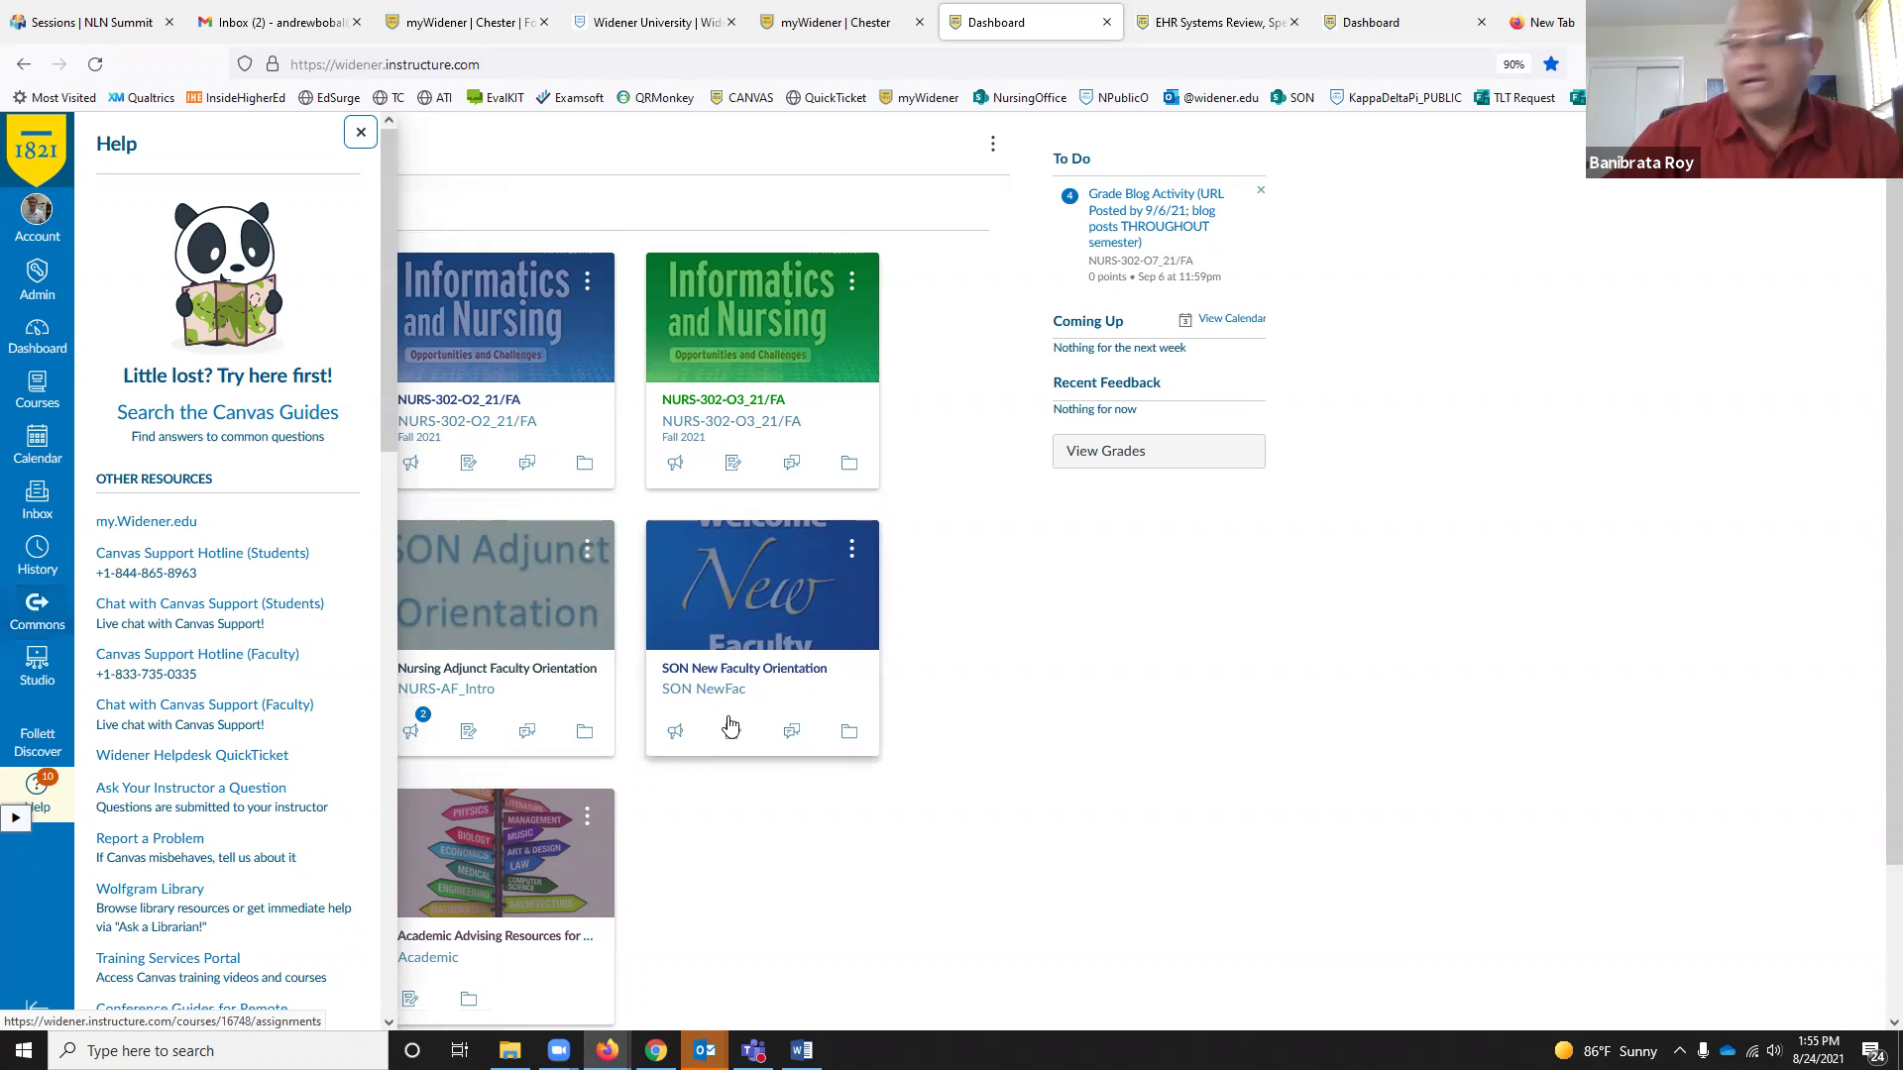
left_click(598, 204)
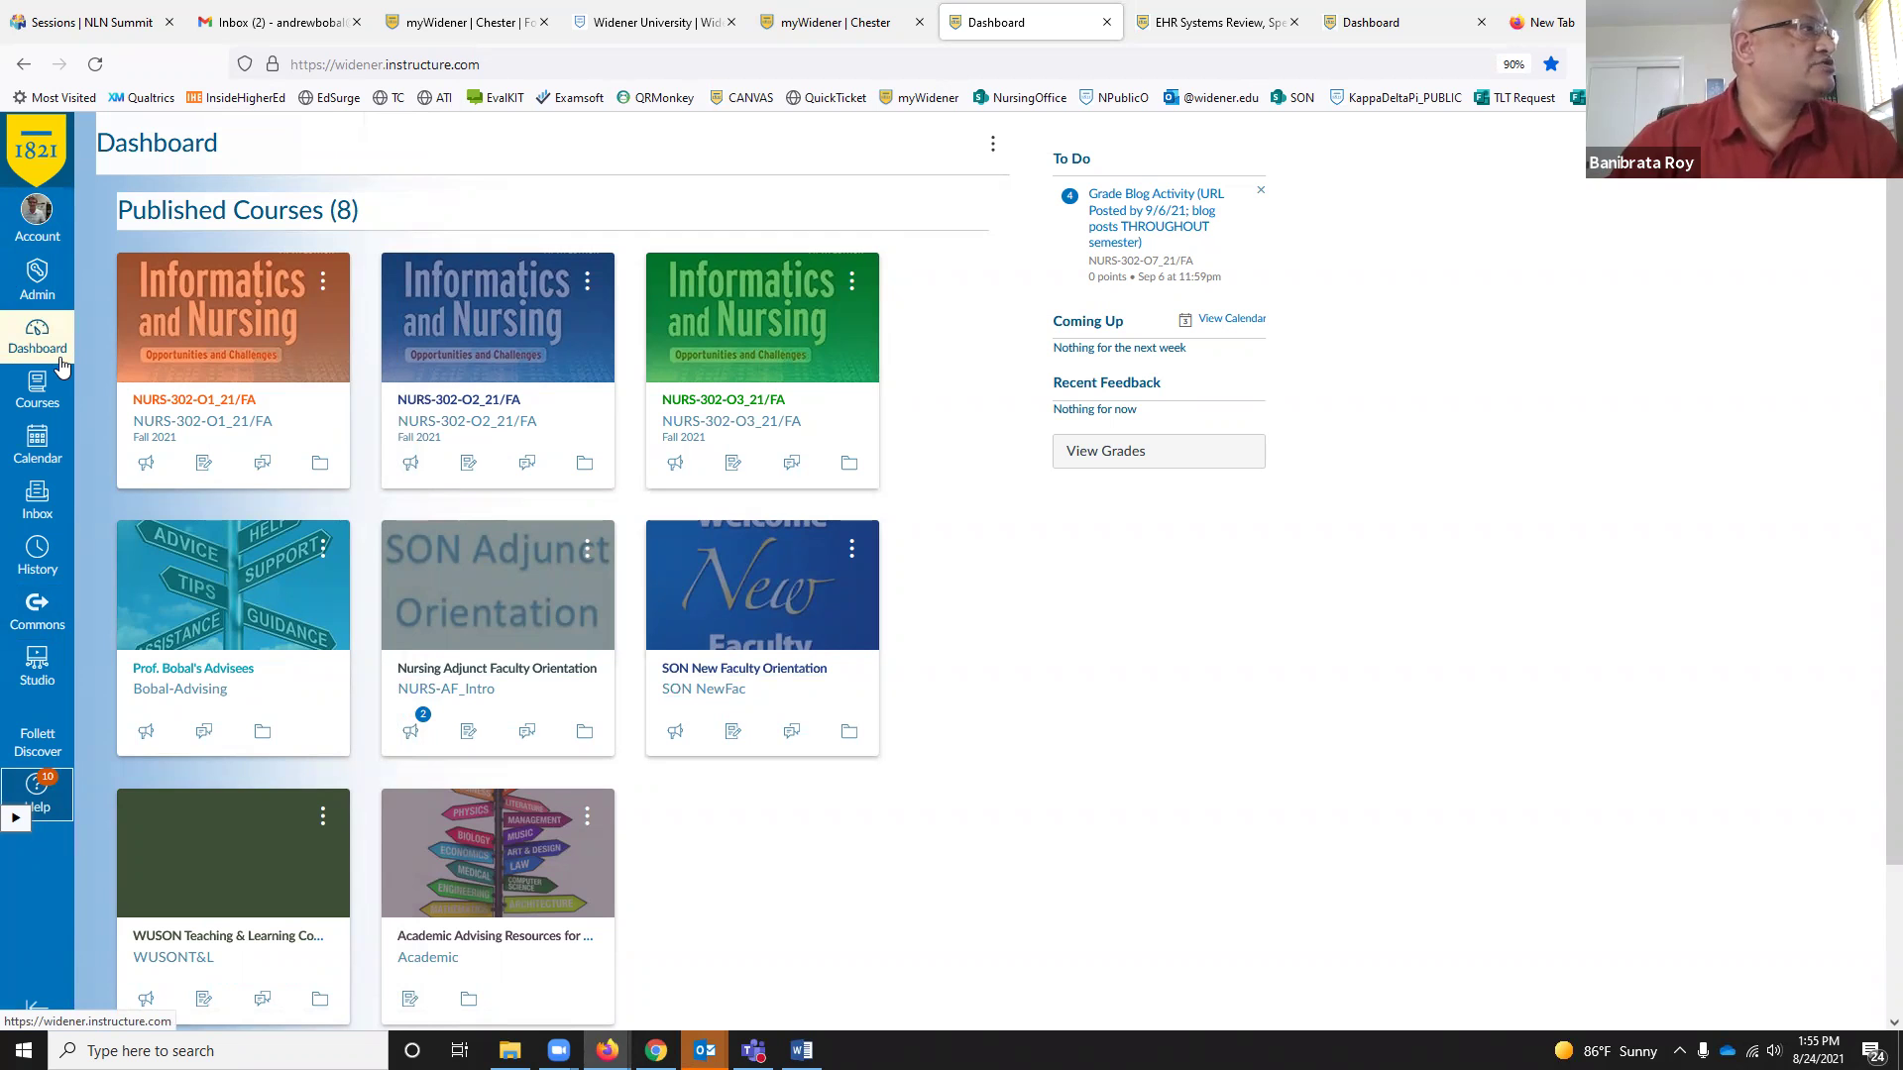
Step: Open the NURS-302-O1_21/FA course and start editing its syllabus description
left_click(214, 410)
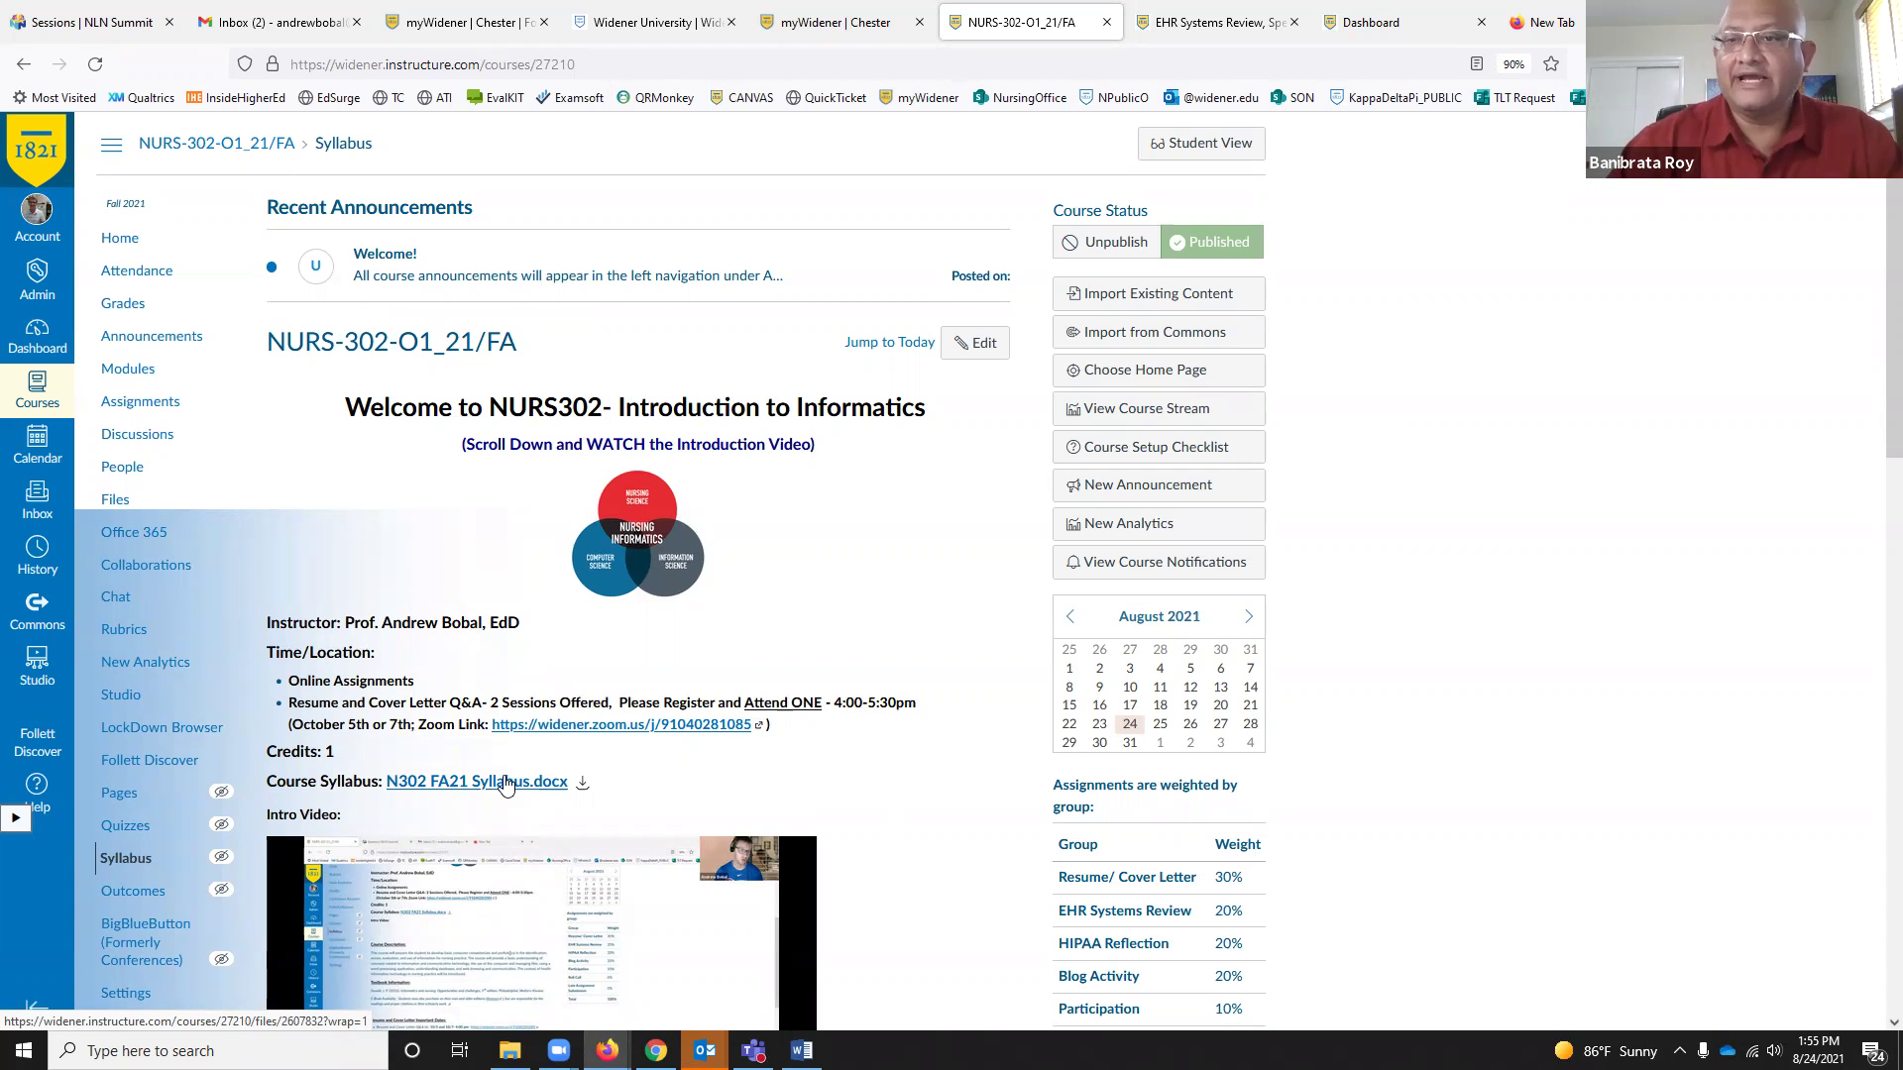
left_click(996, 344)
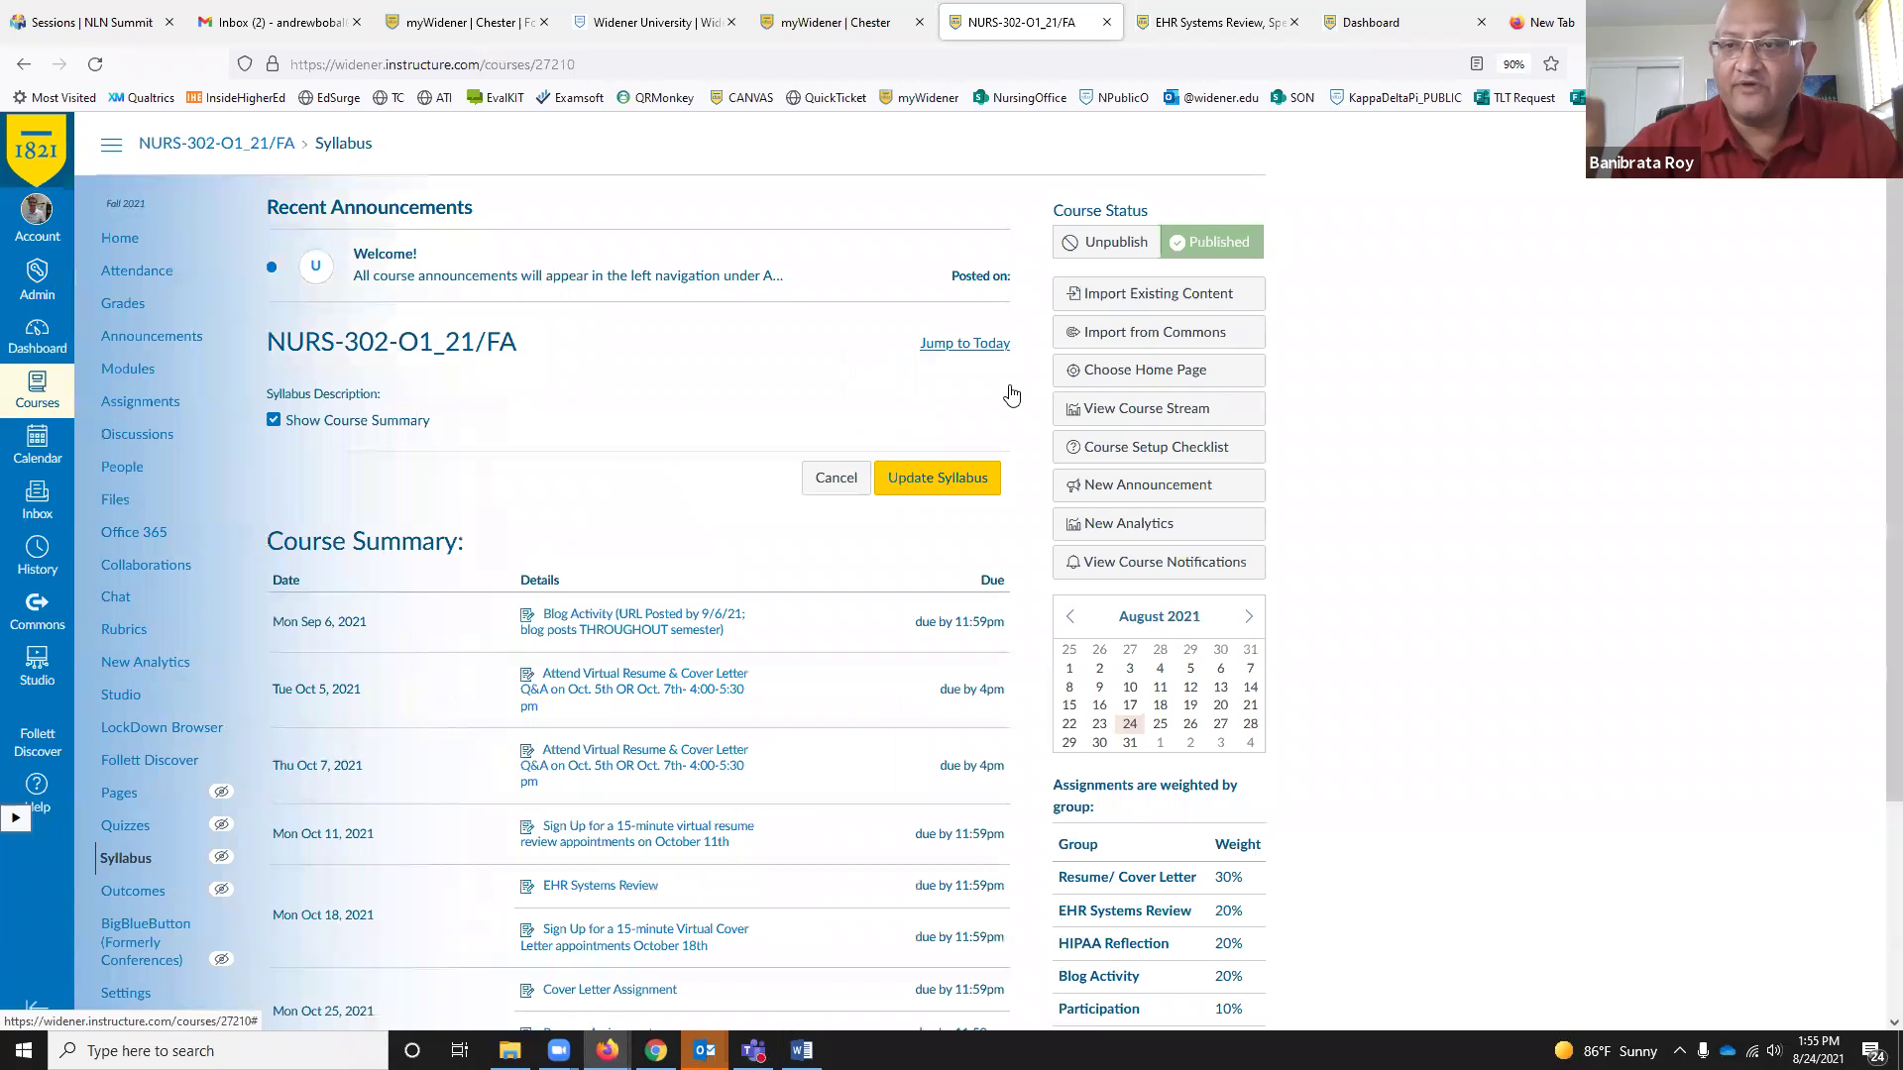
scroll(850, 520, "down", 2)
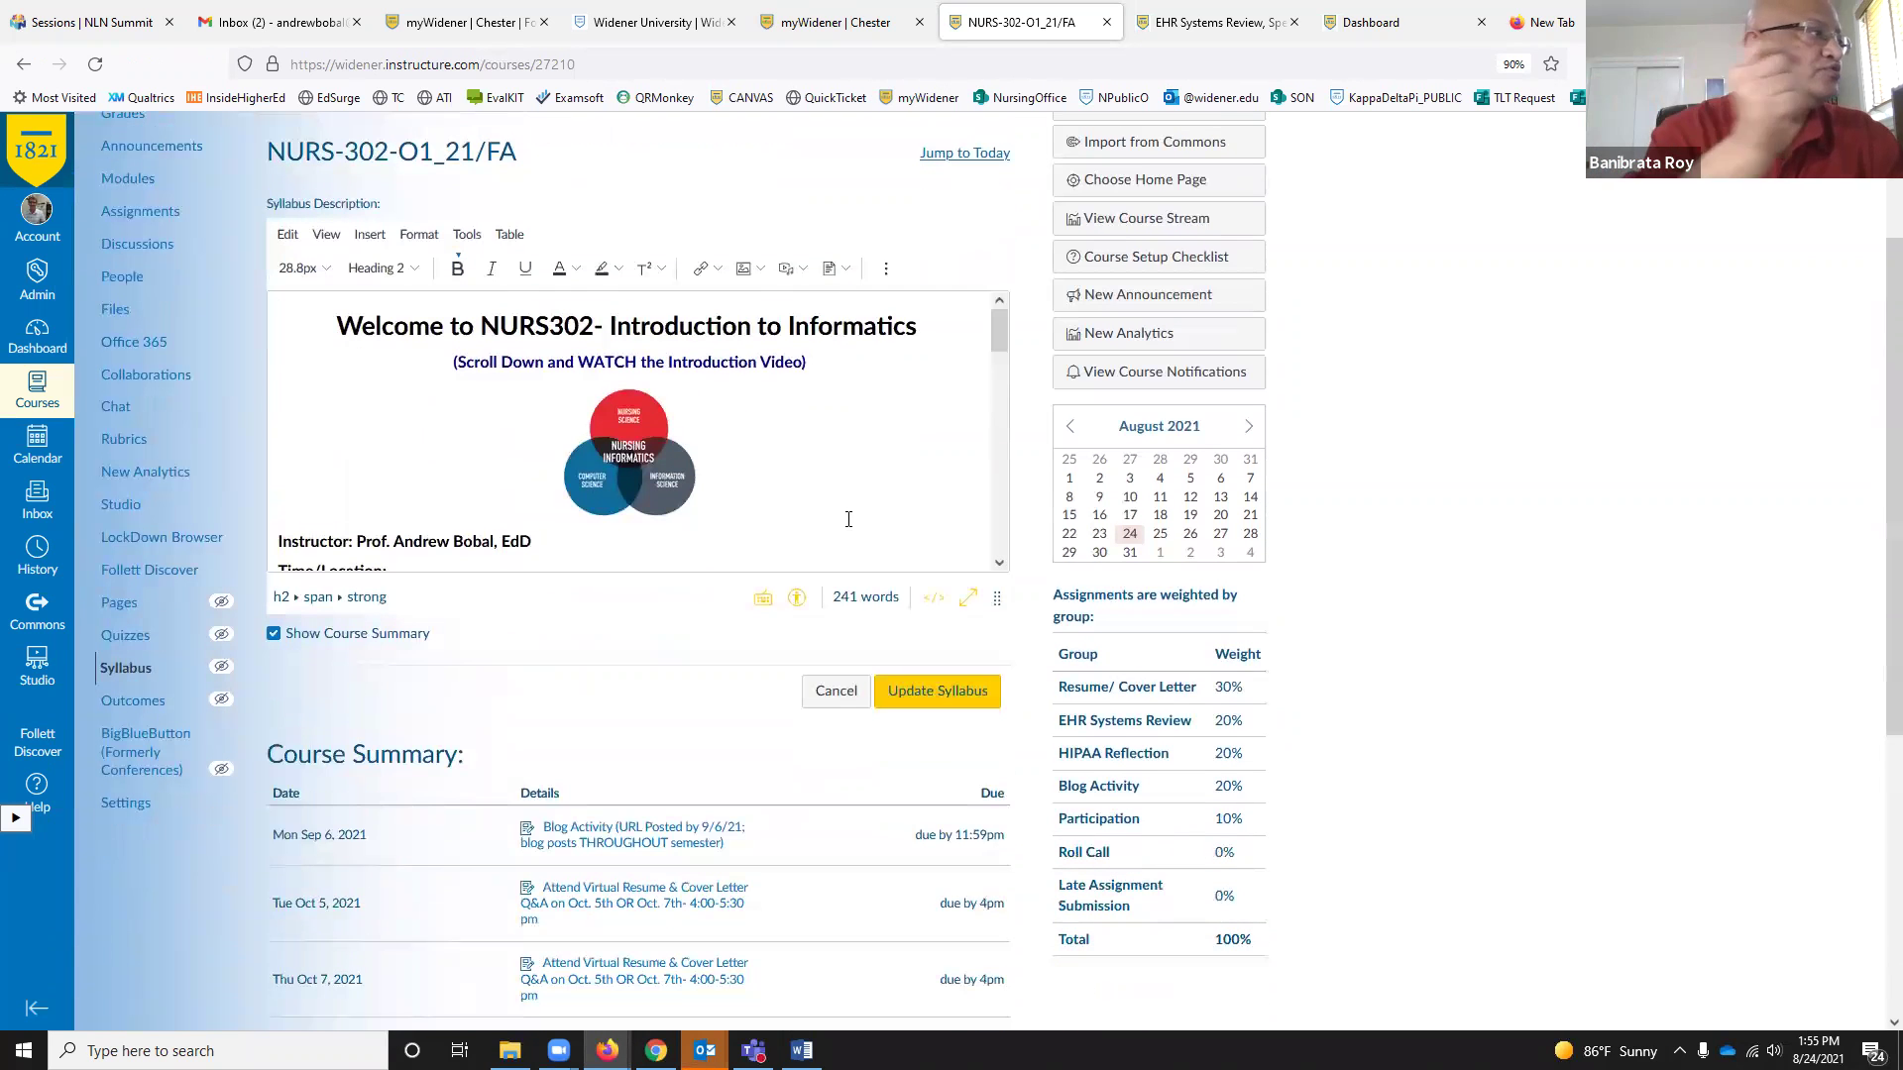
Step: Select and delete the old N302 FA21 Syllabus.docx link after Course Syllabus
left_click_drag(993, 321, 1001, 362)
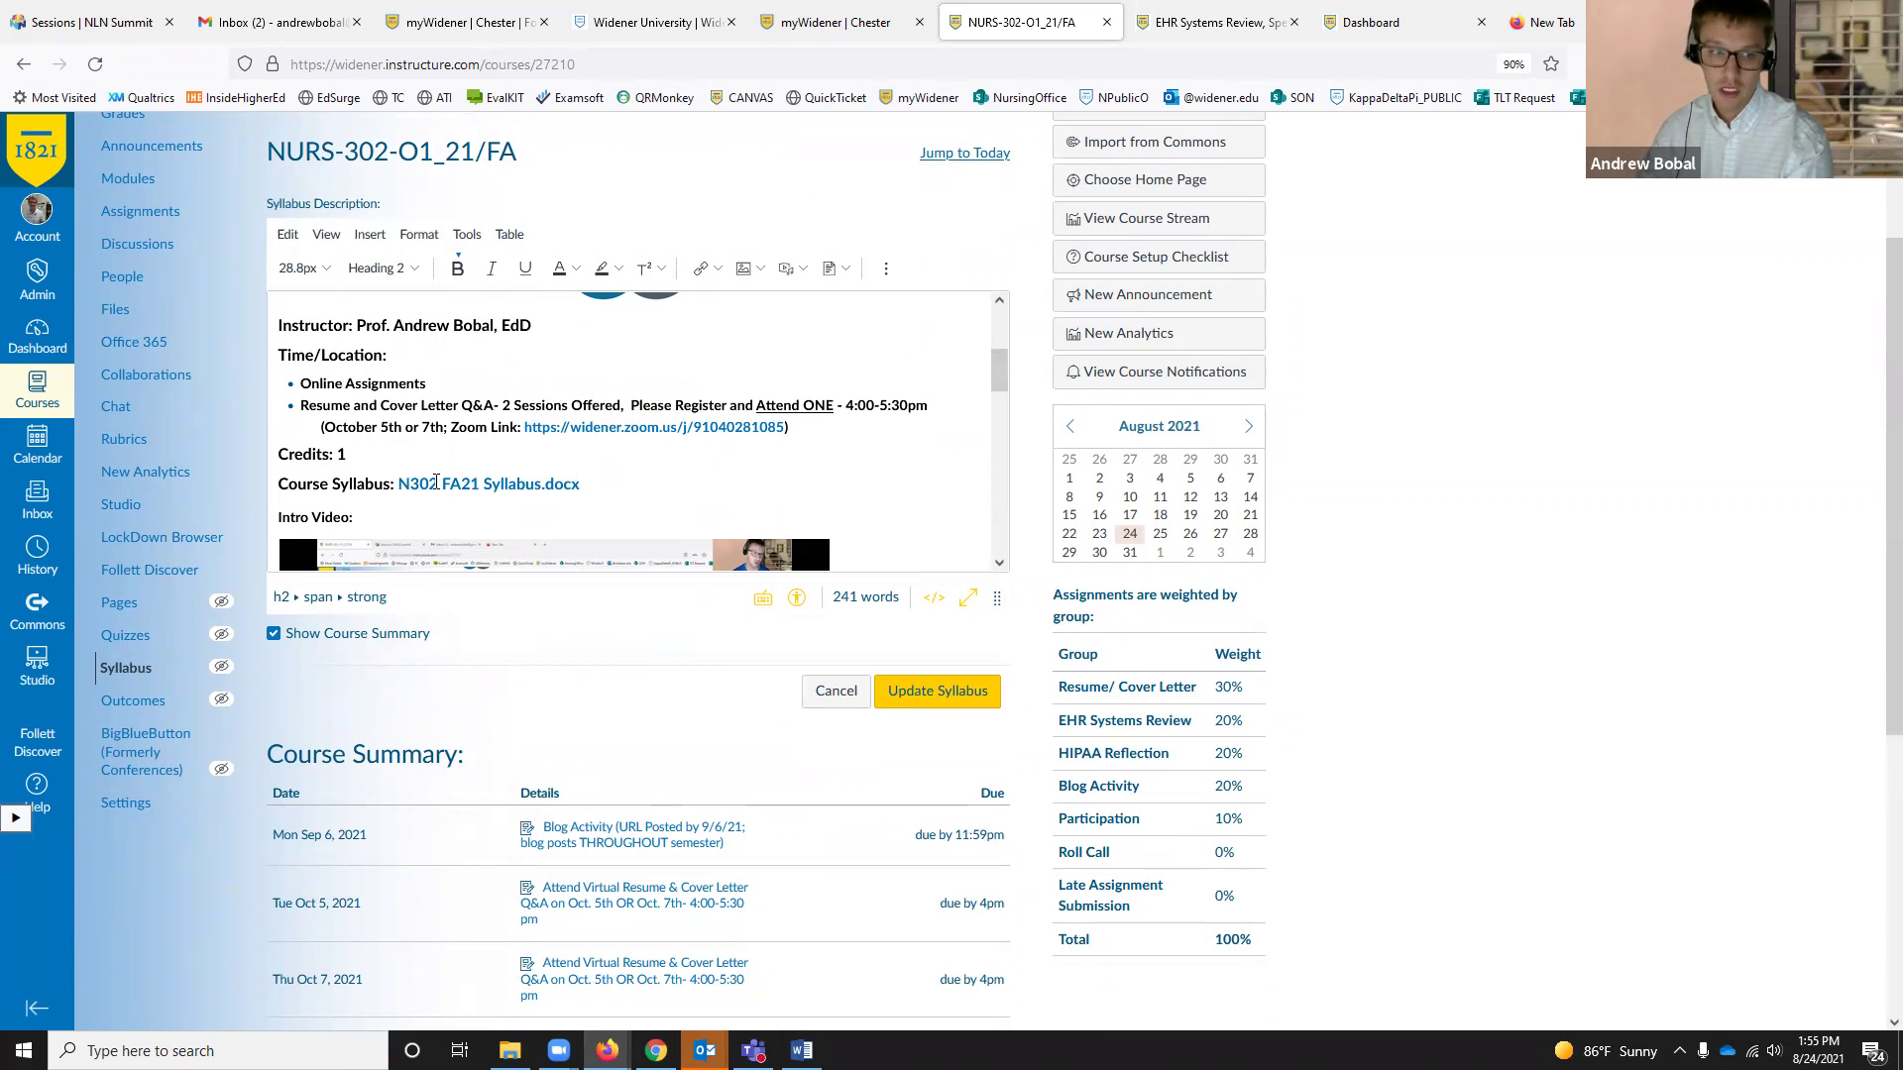
left_click_drag(584, 487, 402, 484)
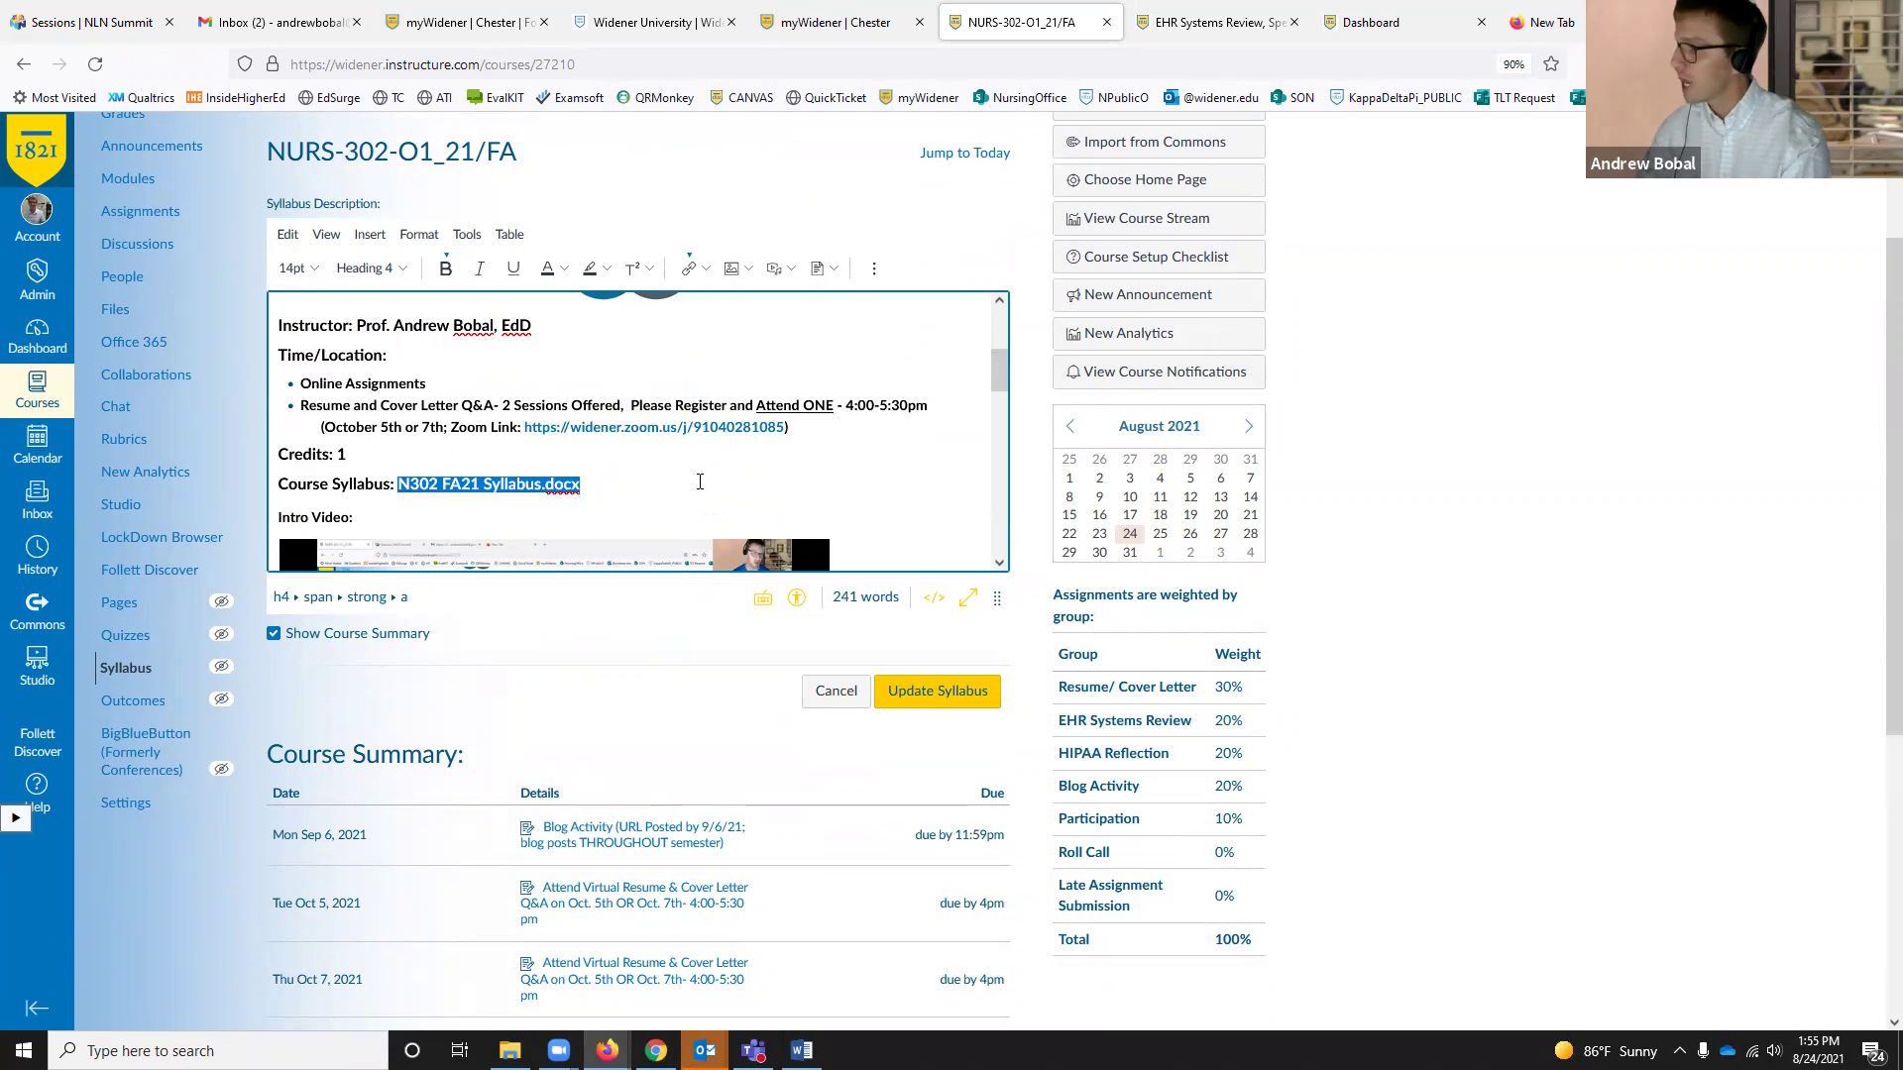
key("BackSpace")
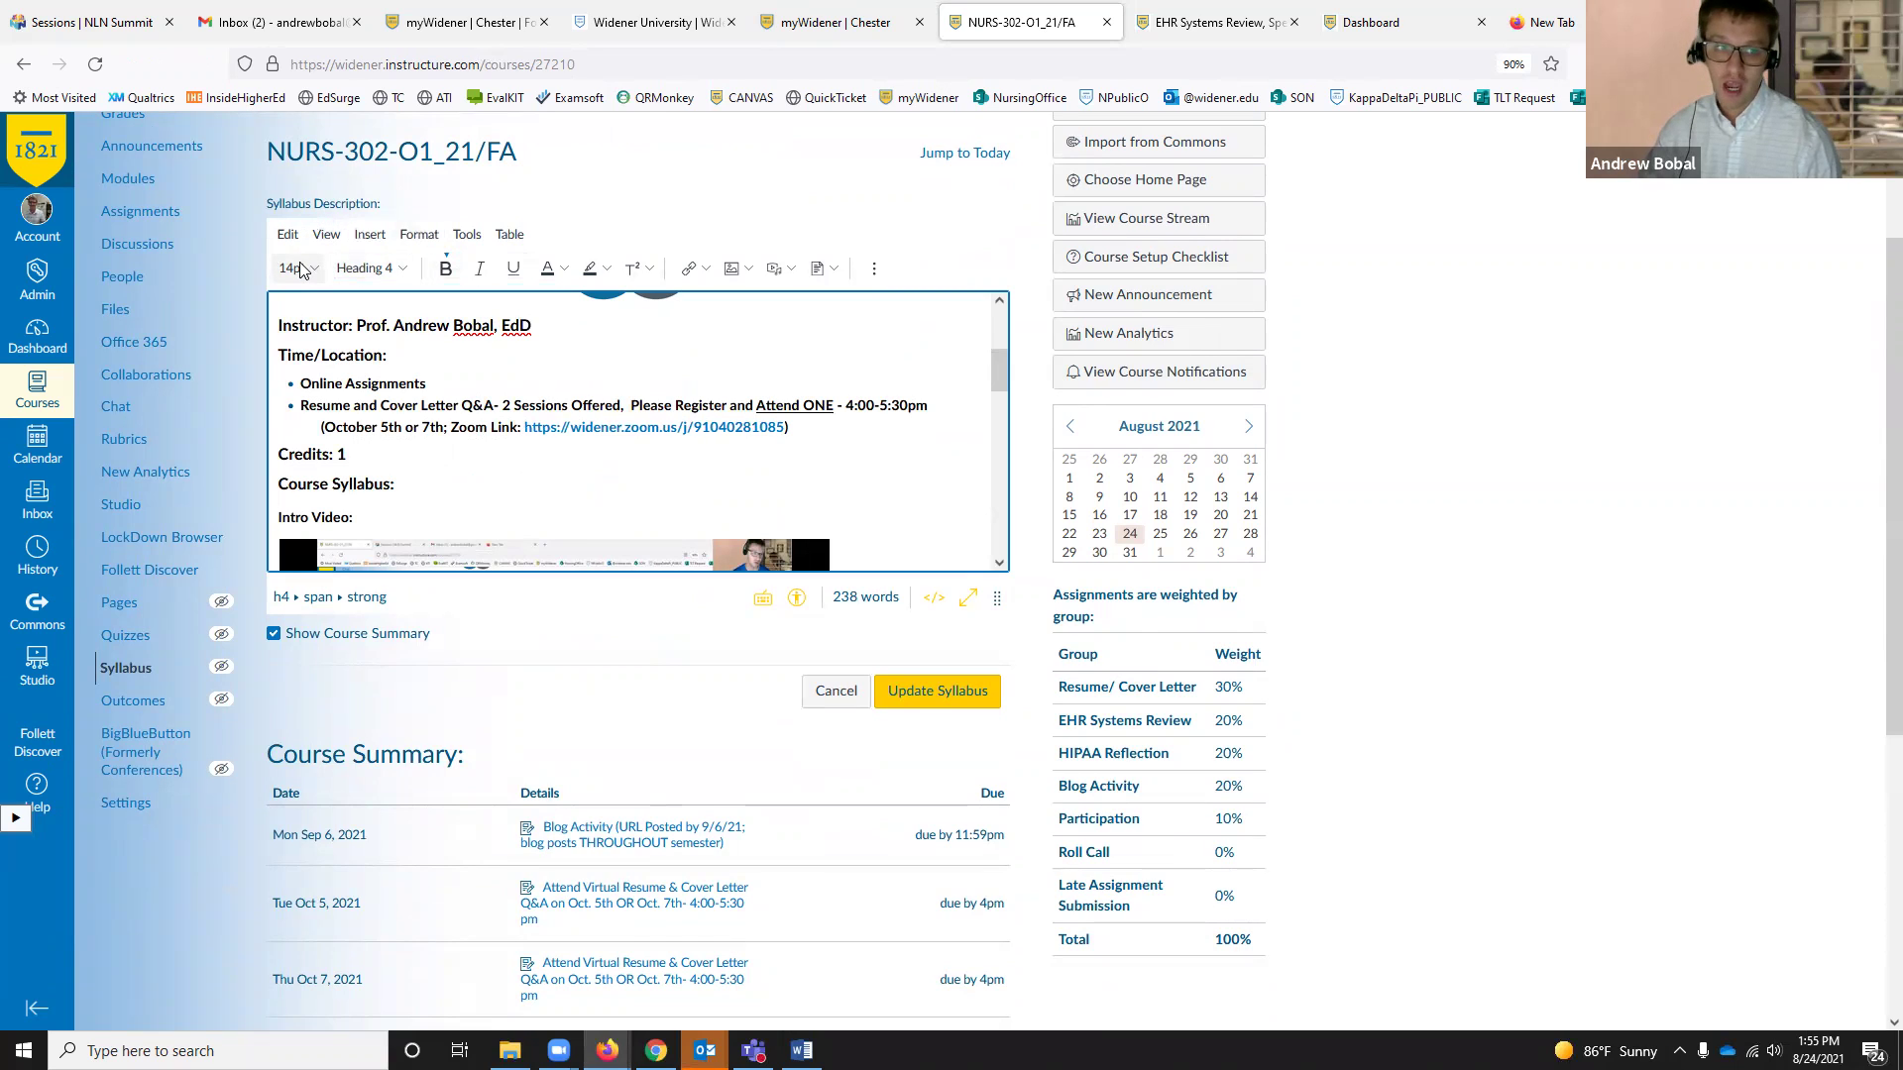
Step: Insert N302 FA21 Syllabus.docx from Course Documents as a link after Course Syllabus
left_click(836, 269)
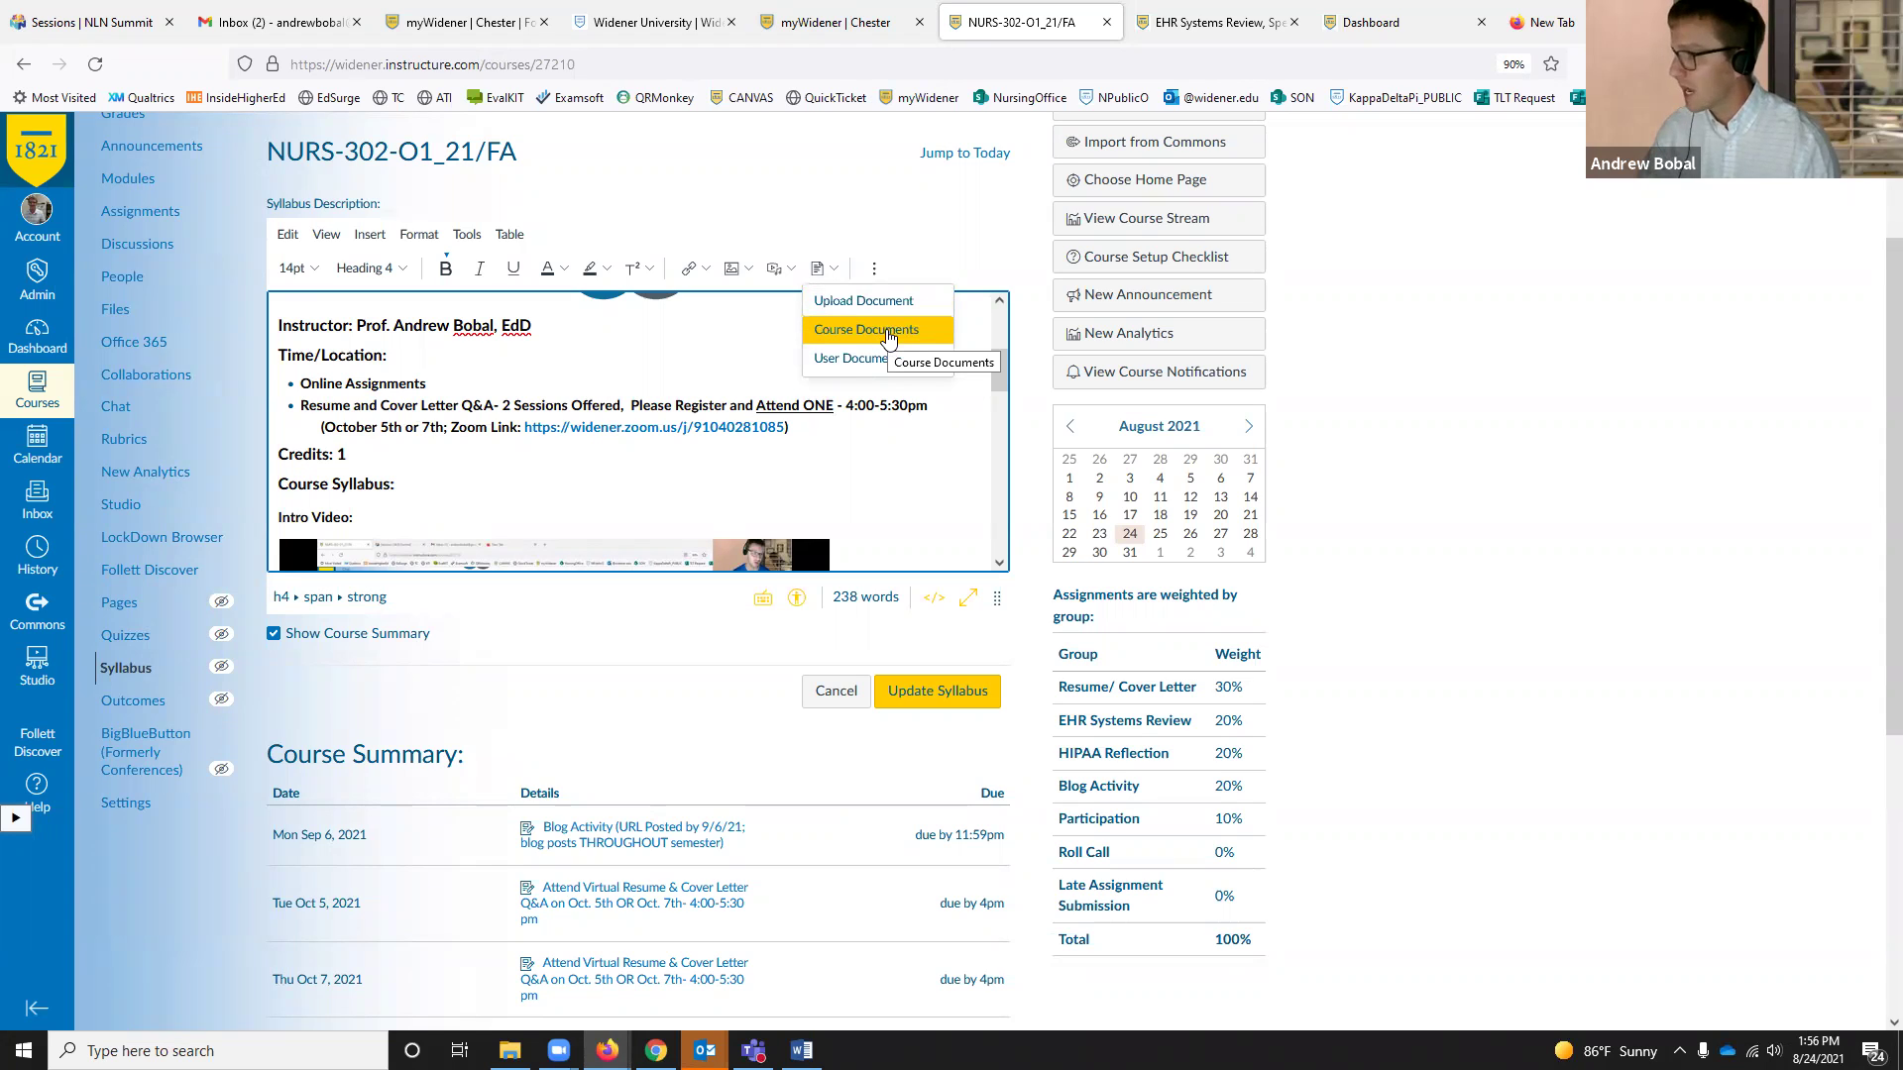
left_click(888, 338)
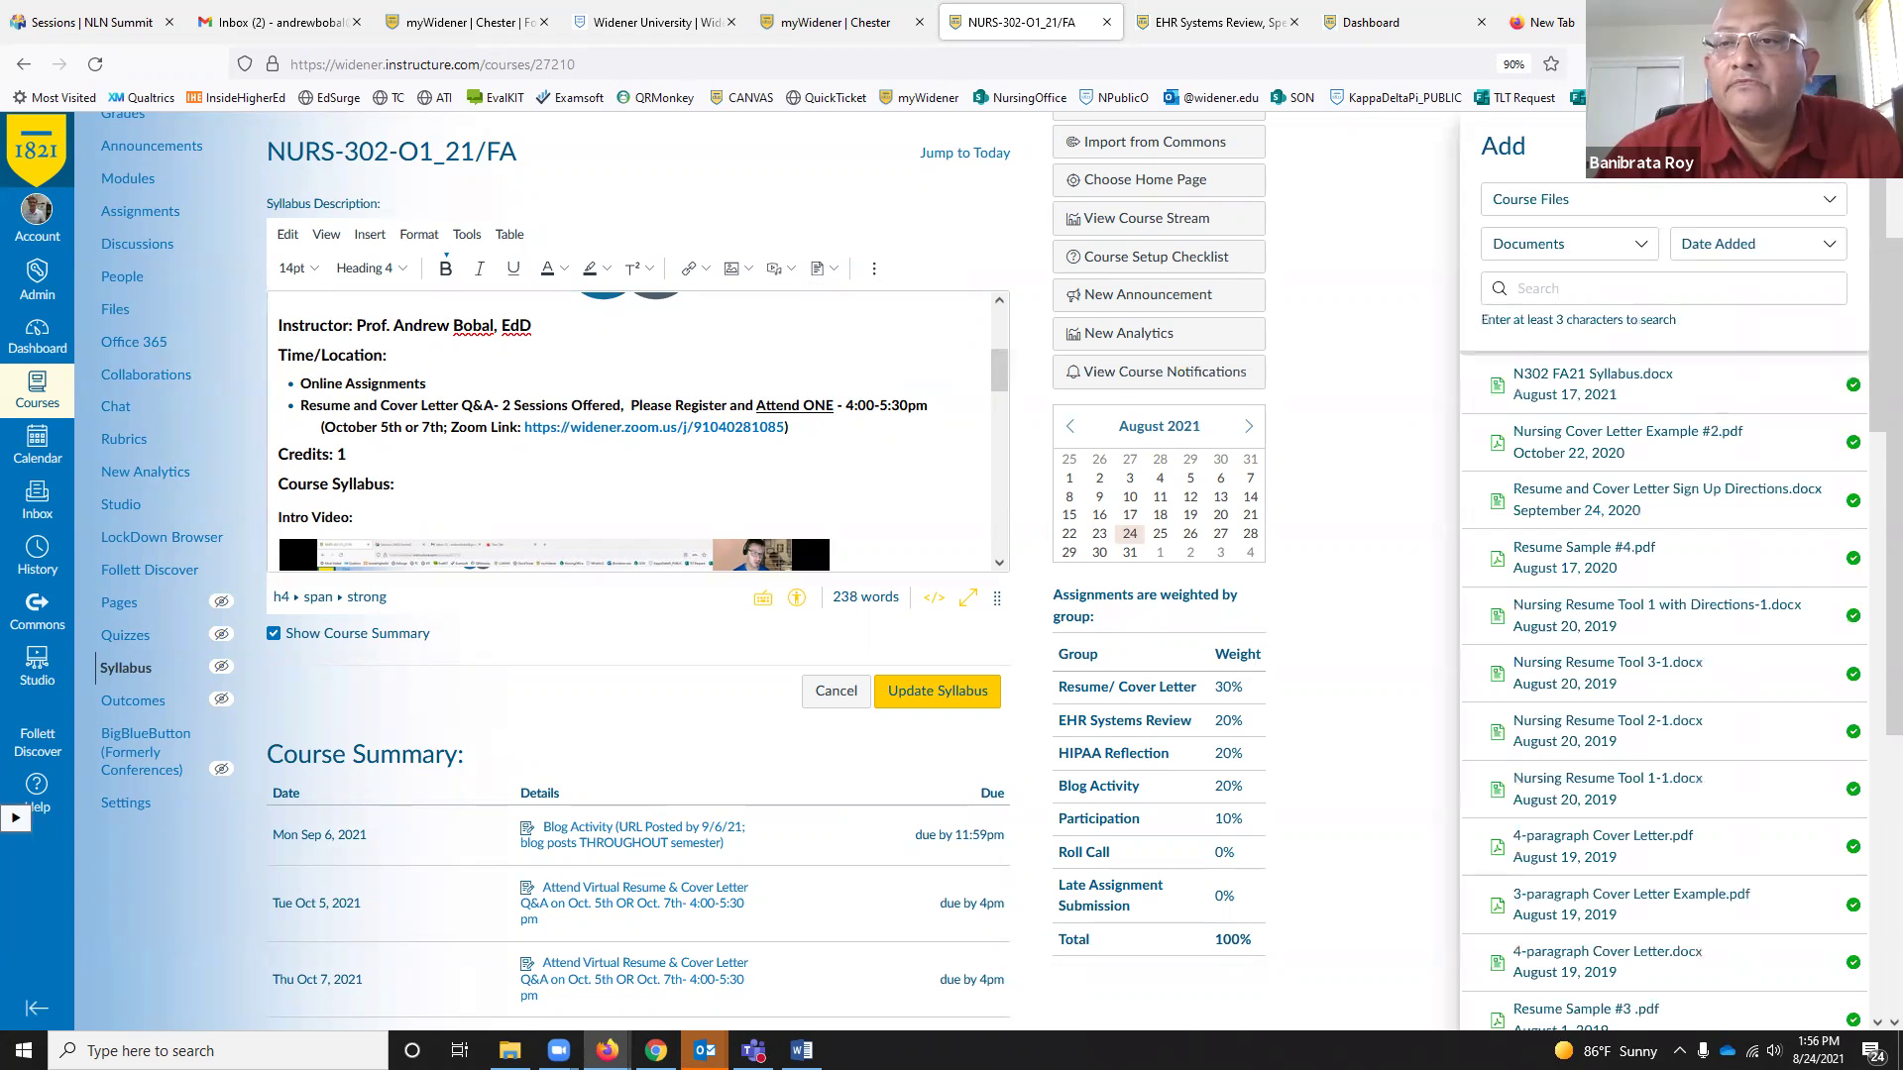
left_click(1694, 392)
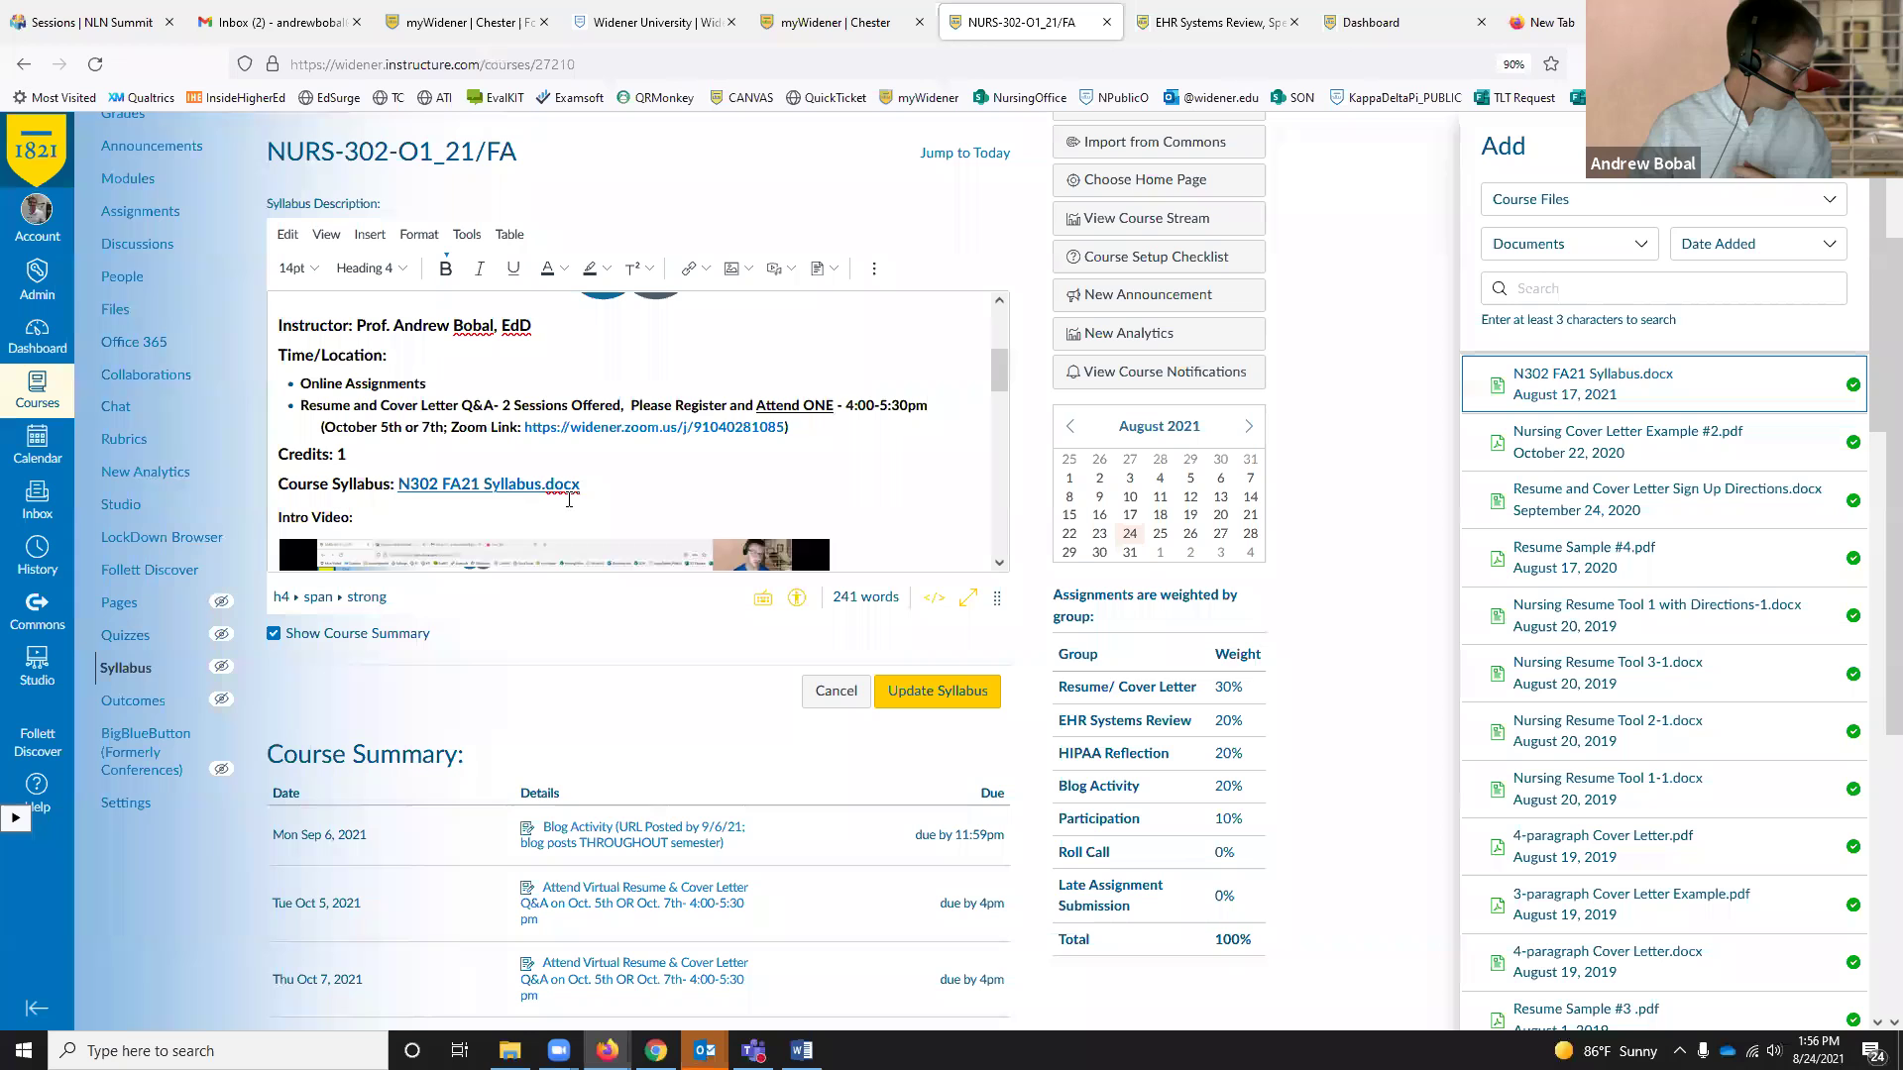
Step: Save the syllabus with Update Syllabus so the relinked N302 FA21 Syllabus.docx appears
left_click(941, 692)
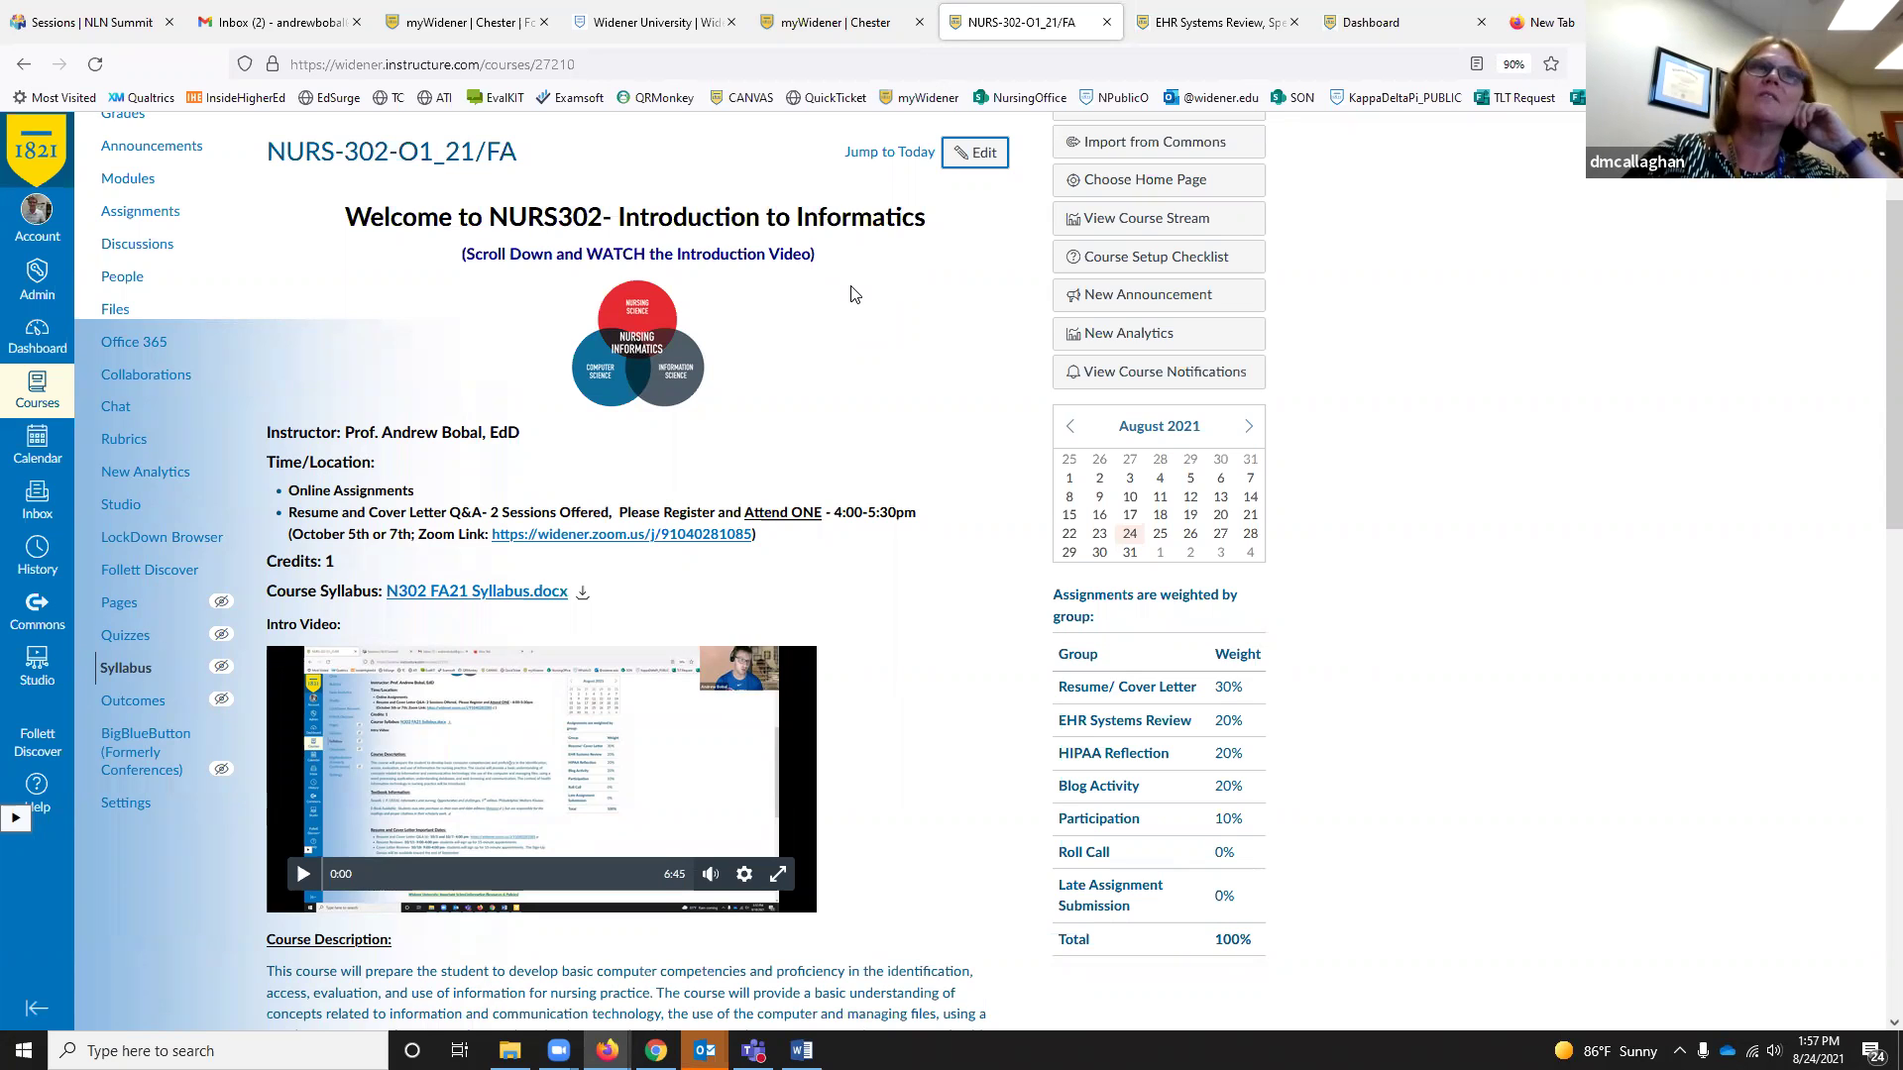
Step: Reopen the syllabus editor and dismiss the Documents options without inserting a file
left_click(974, 153)
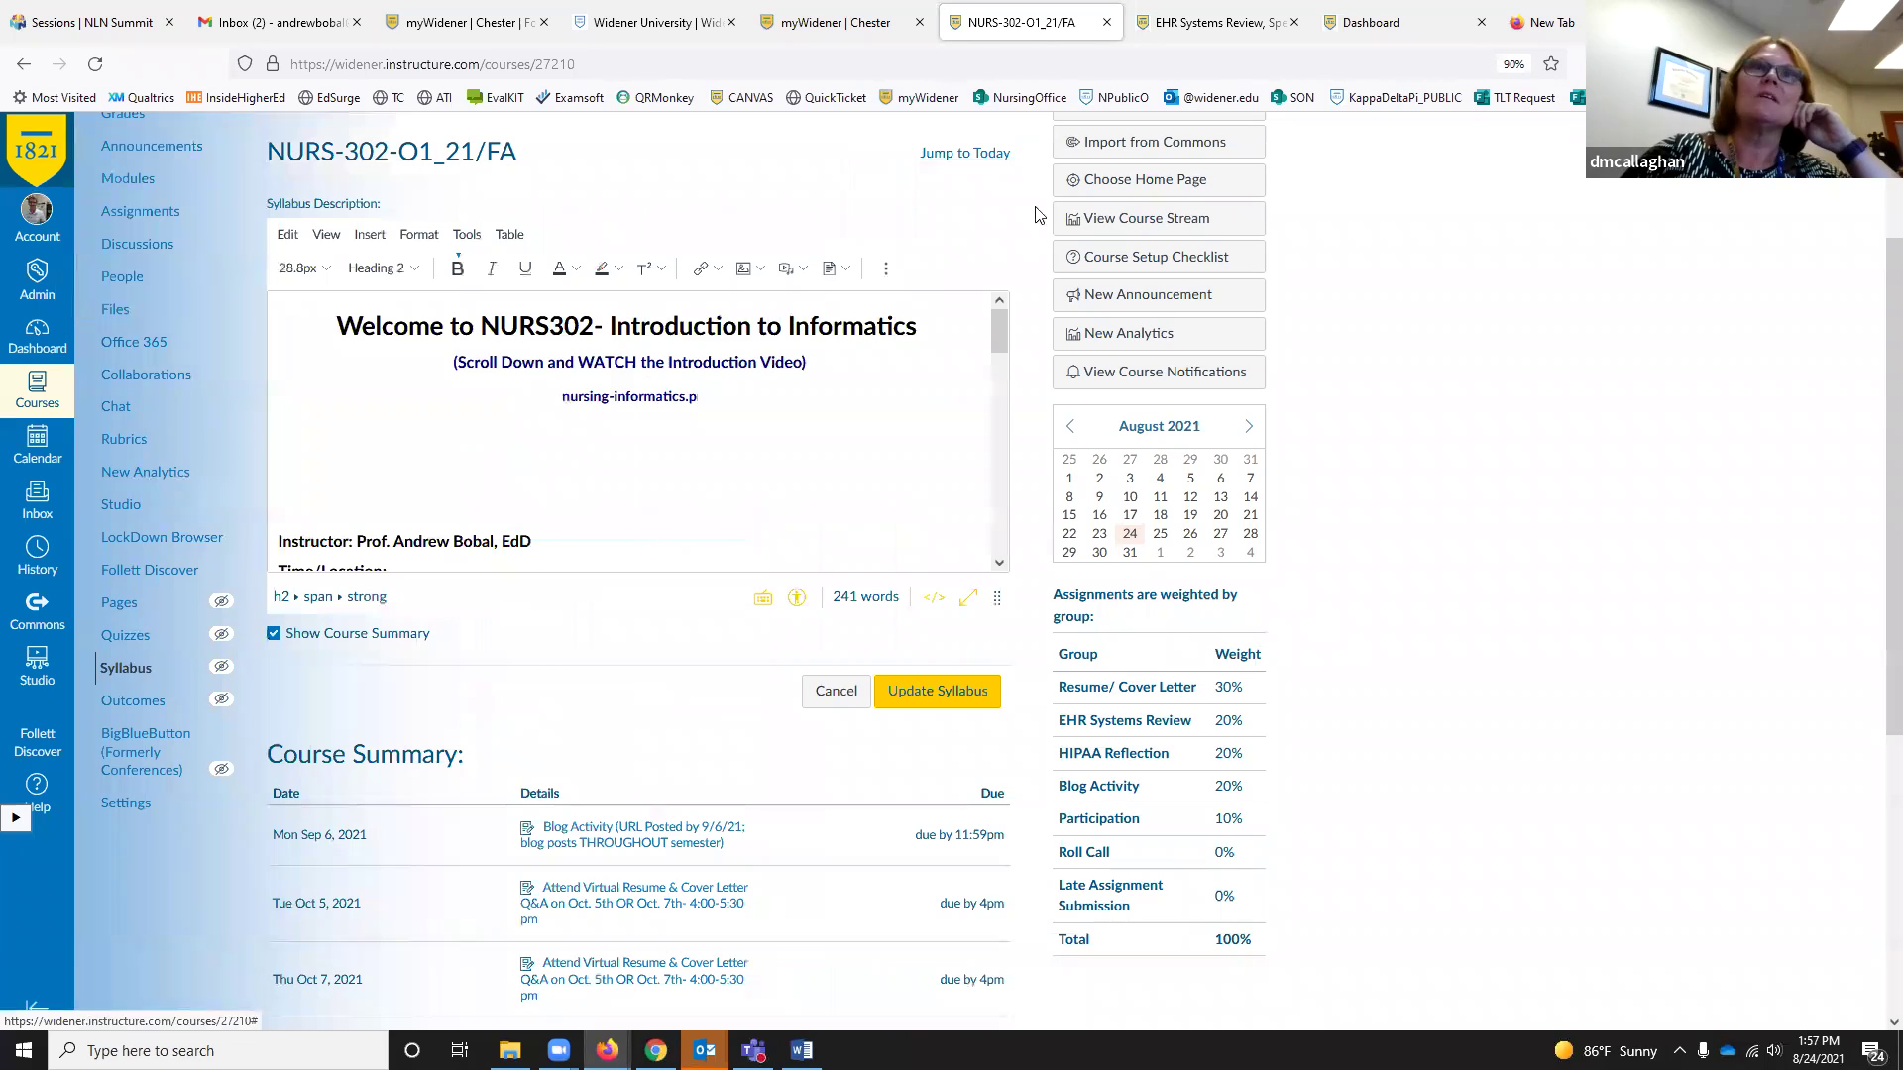
left_click(830, 268)
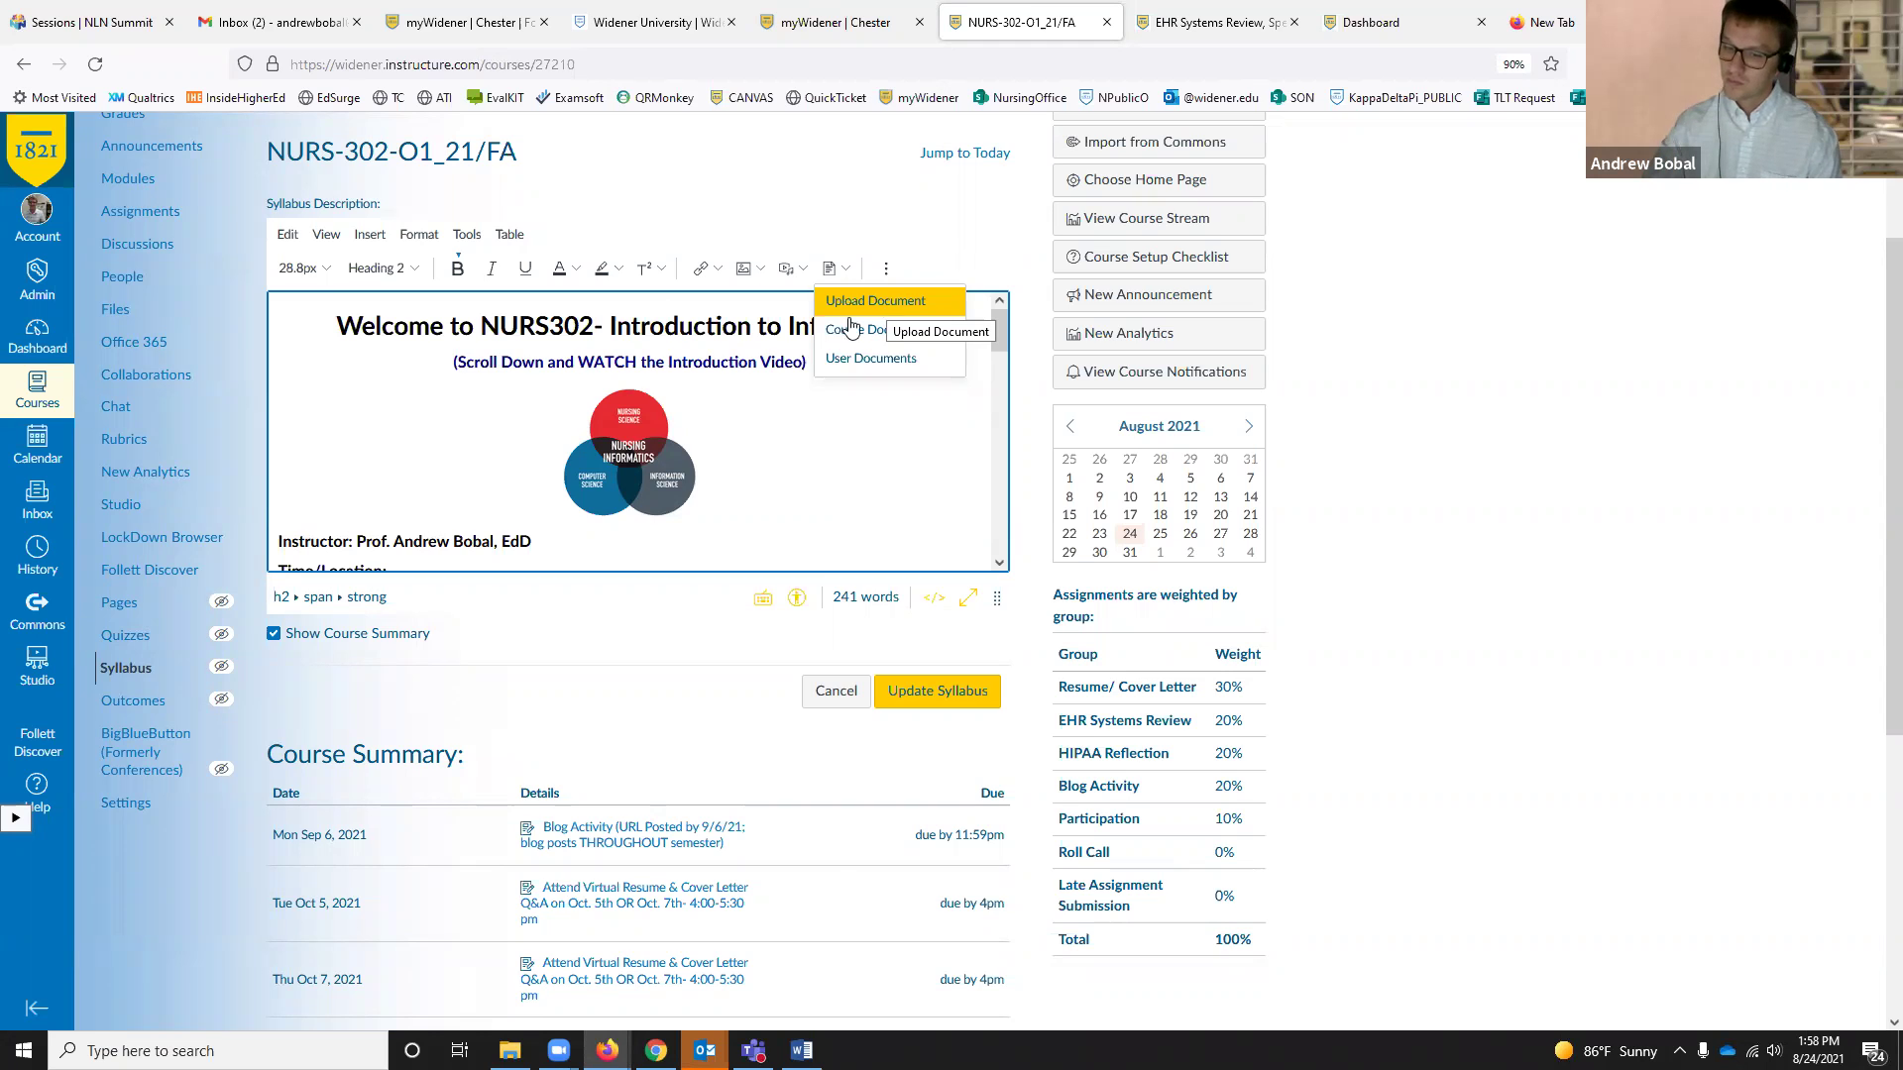
left_click(1668, 757)
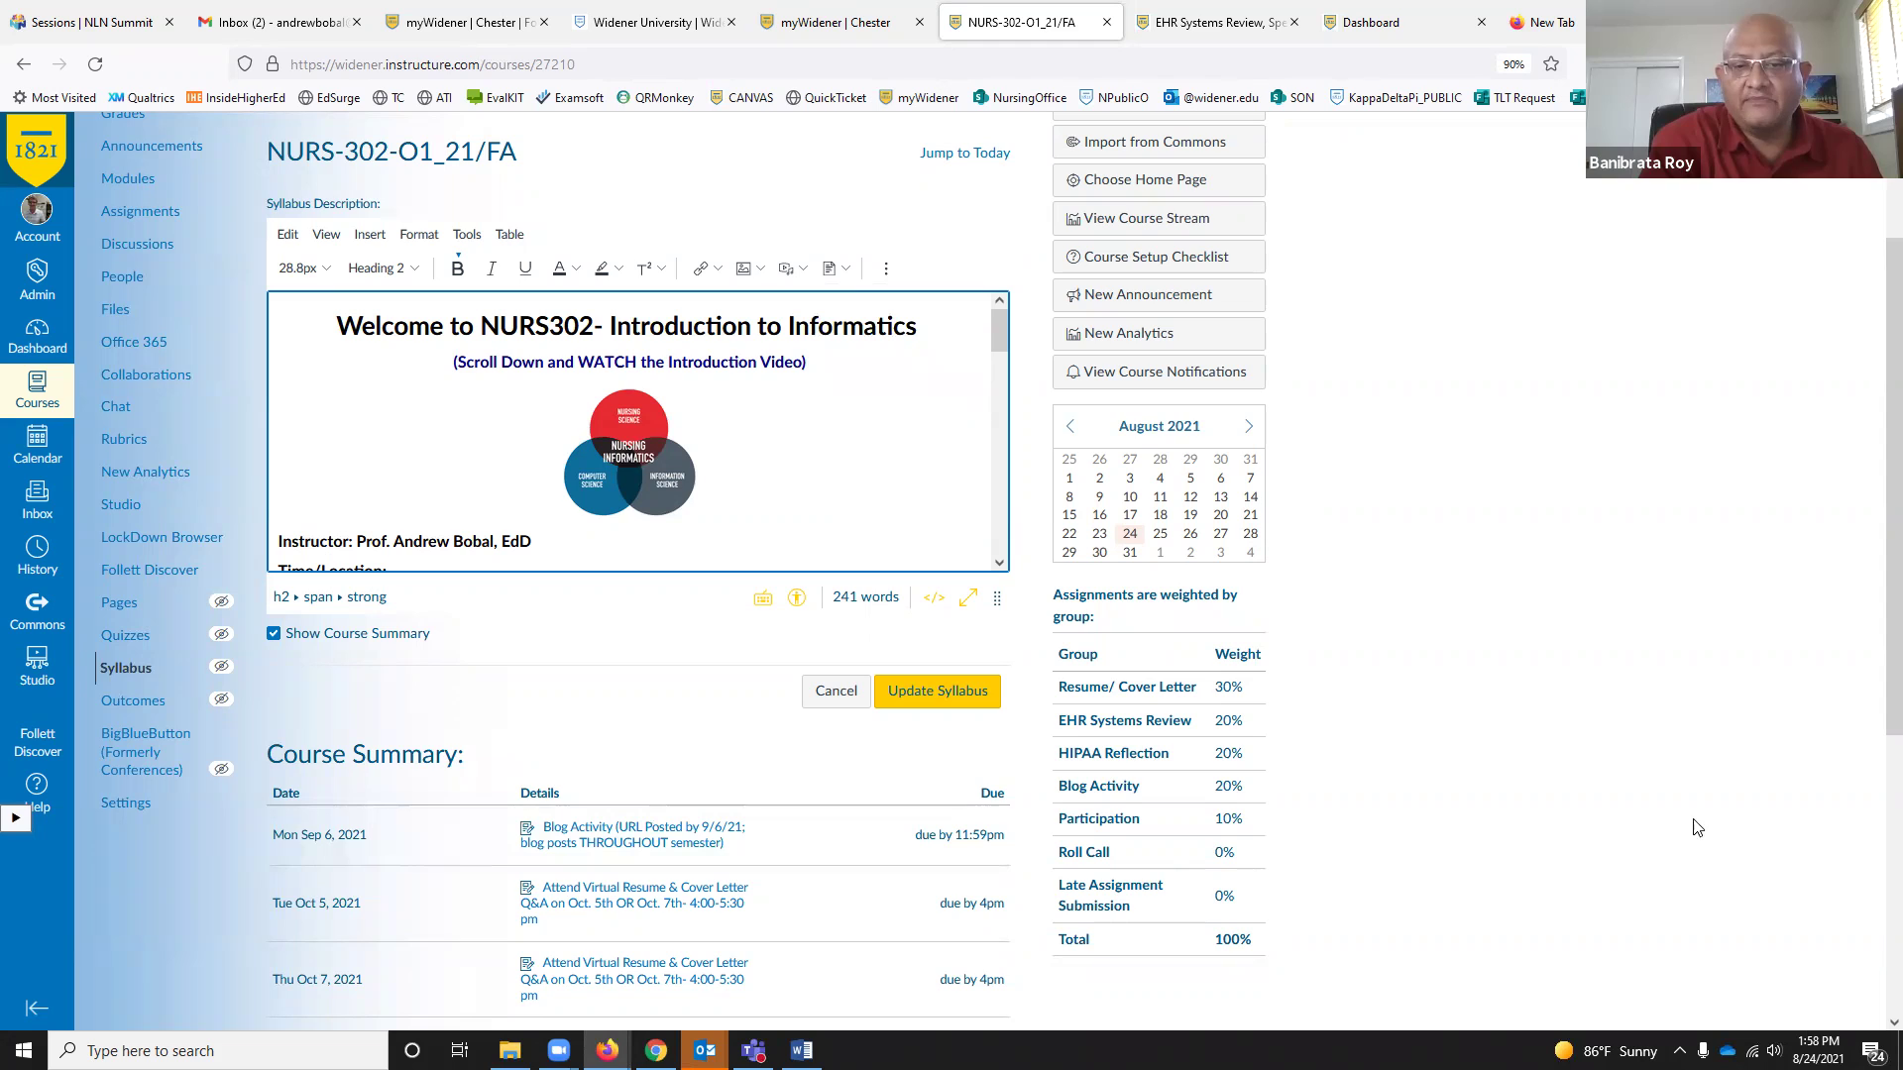